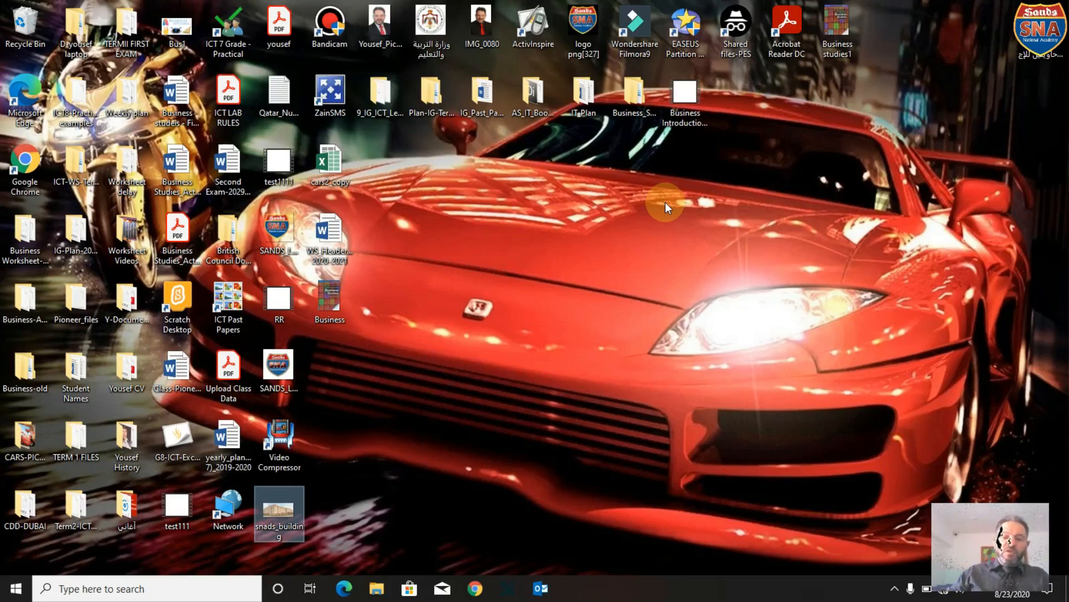
Find and launch Excel 2016 with the Windows search, create a blank workbook, and maximize its window.
{"action": "left_click", "coordinate": [157, 589]}
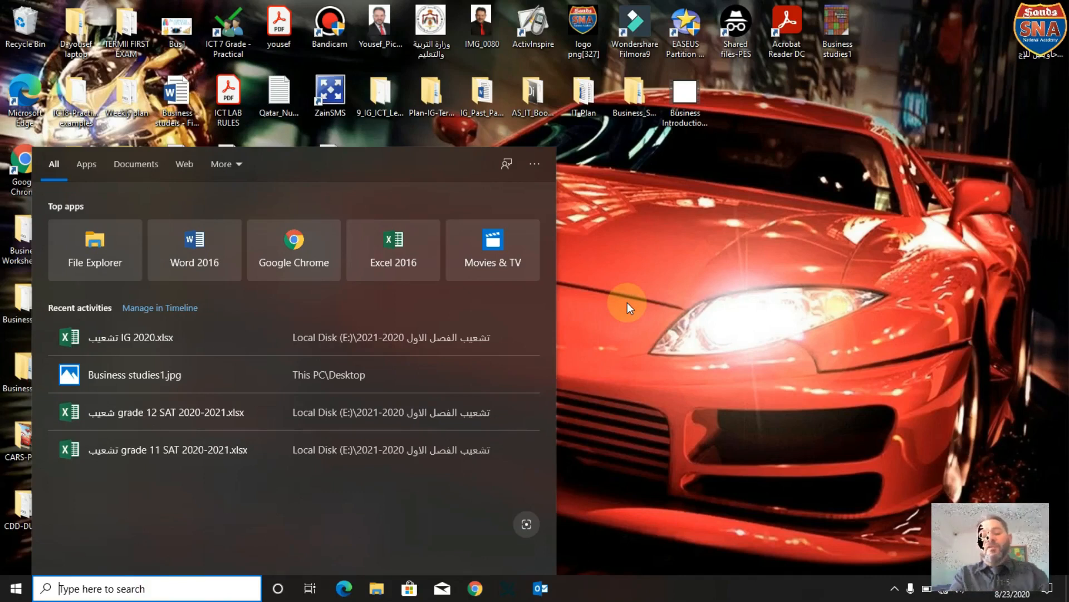
{"action": "left_click", "coordinate": [698, 260]}
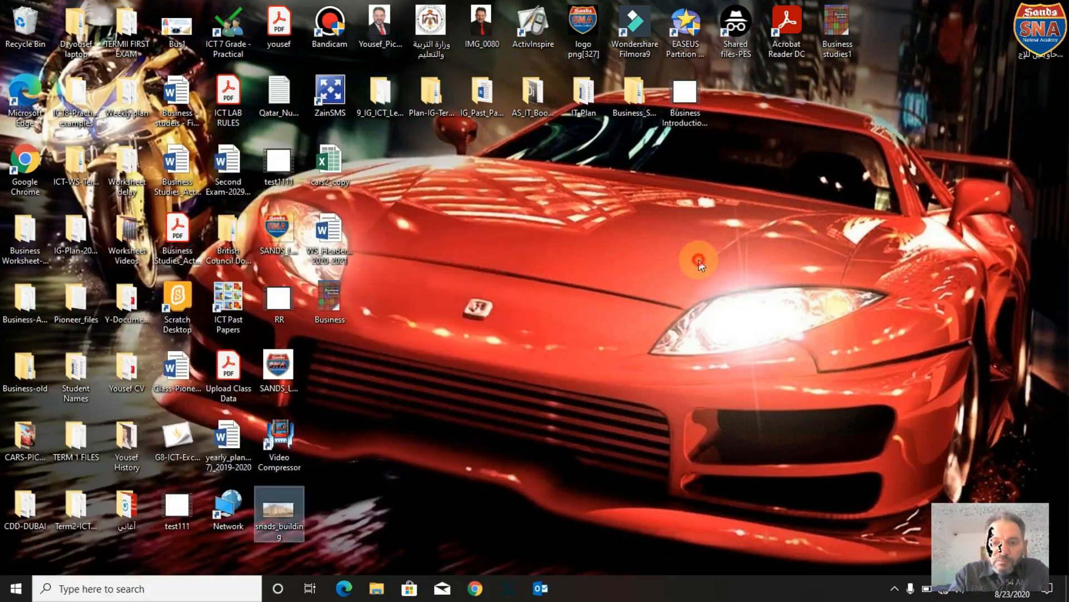
{"action": "left_click", "coordinate": [147, 587]}
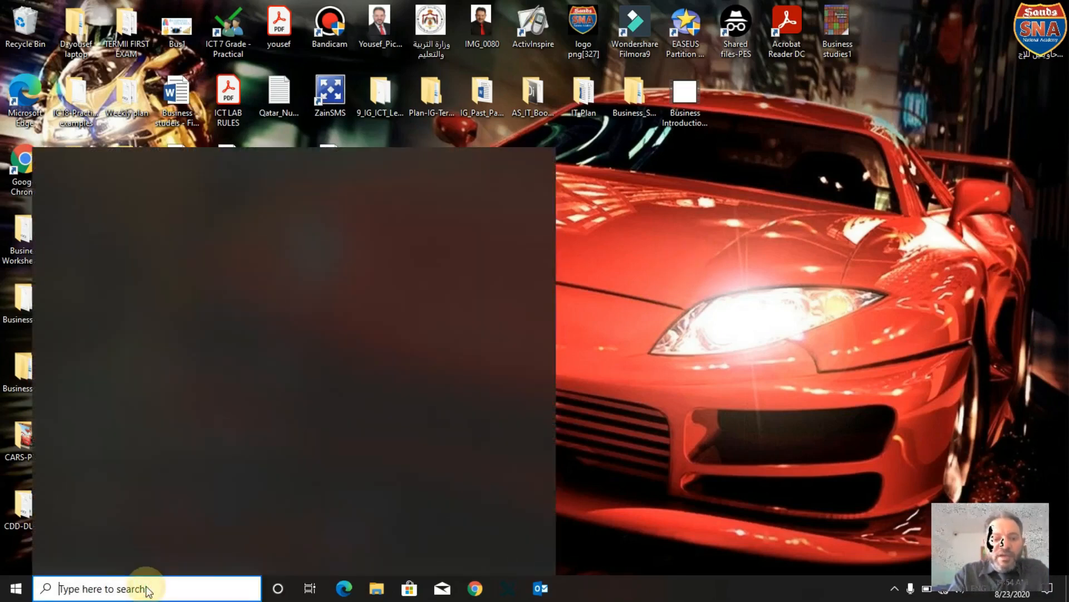
{"action": "type", "text": "e"}
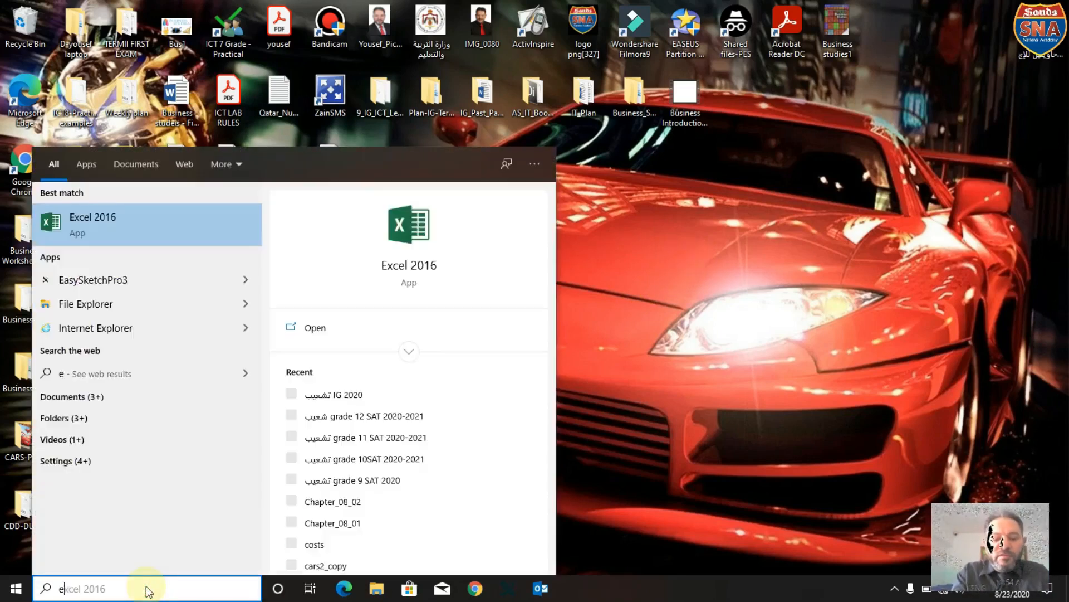
{"action": "type", "text": "xcel"}
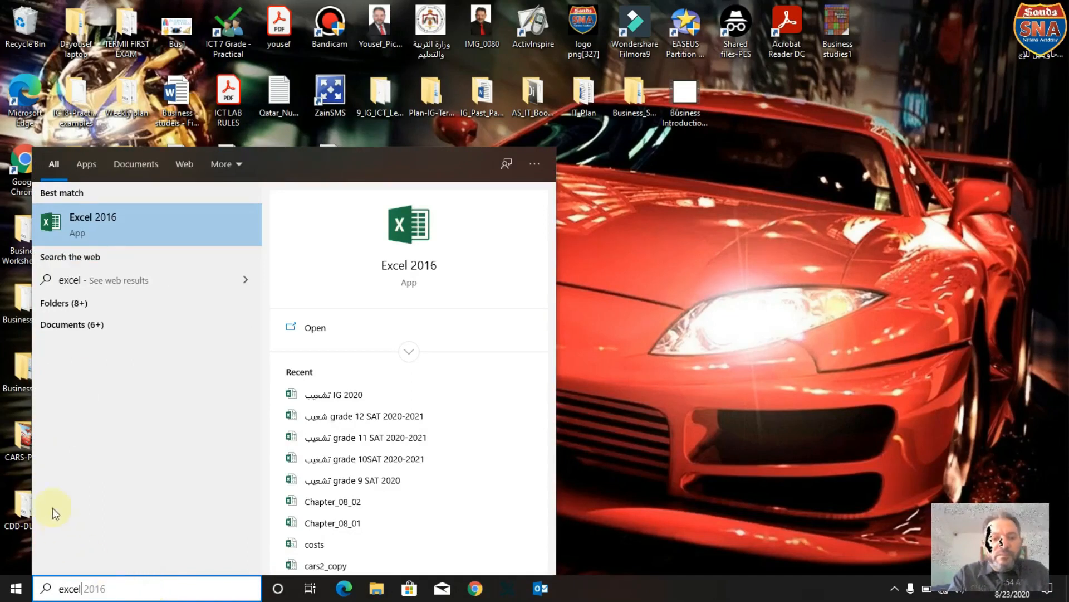
{"action": "left_click", "coordinate": [128, 238]}
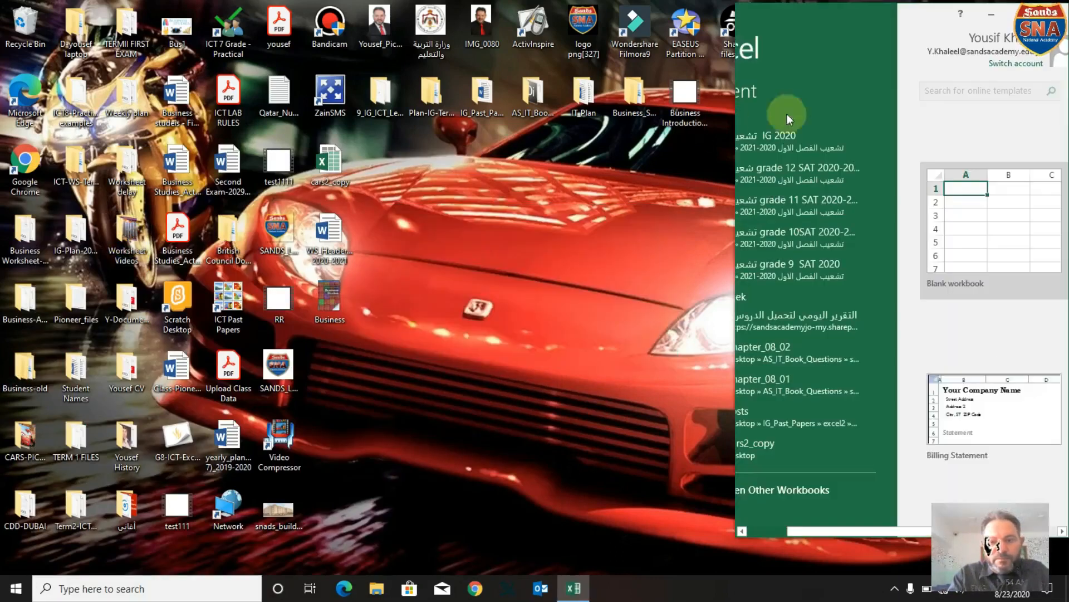
{"action": "left_click", "coordinate": [964, 199]}
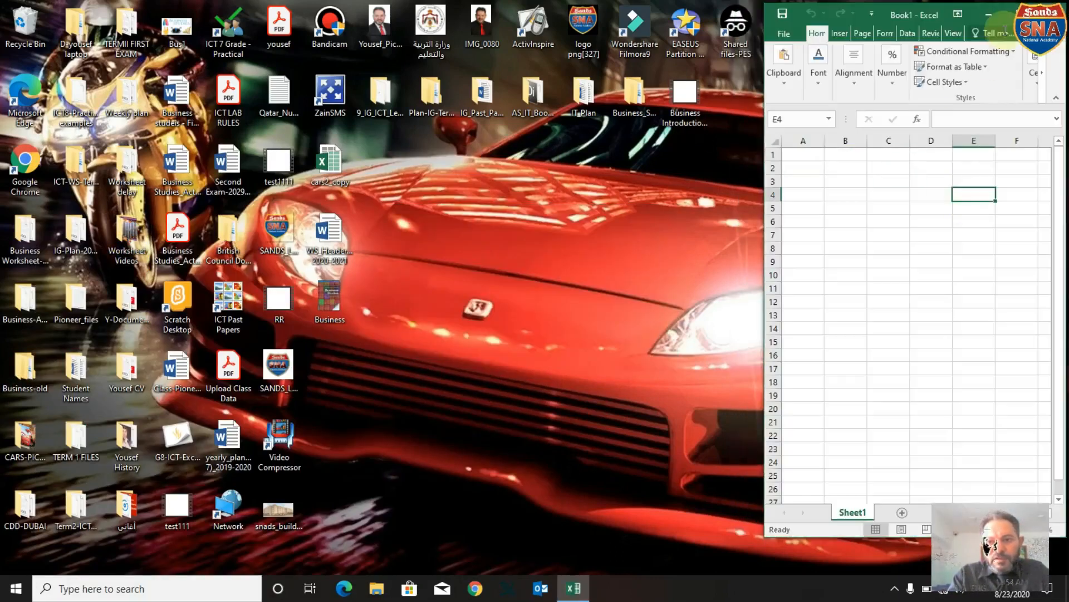
{"action": "left_click", "coordinate": [1021, 11]}
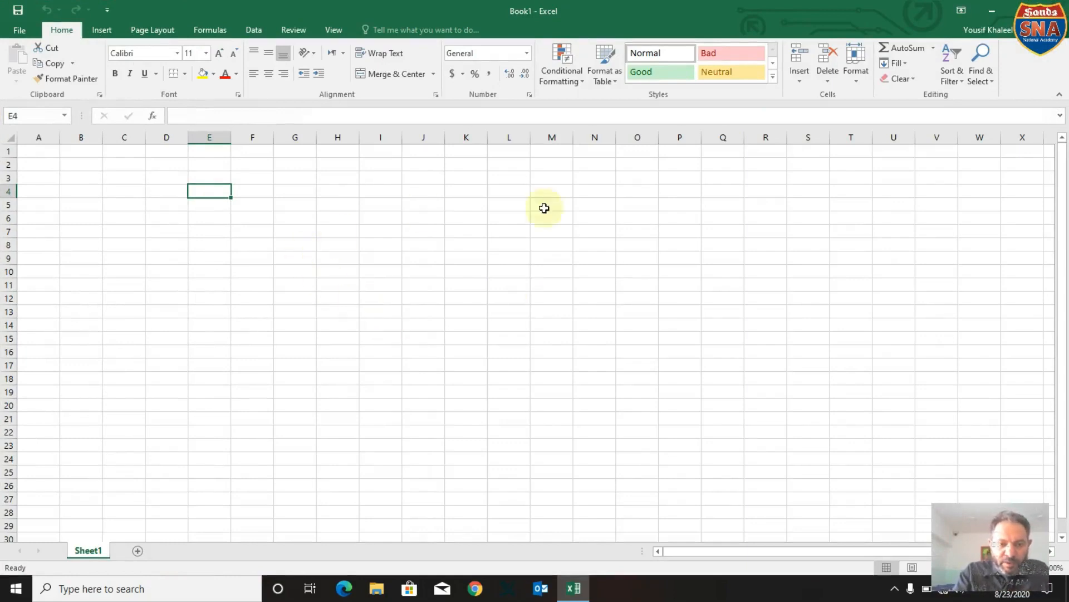
Select column E, row 5, and the cell E5 where they intersect.
{"action": "left_click", "coordinate": [213, 221]}
{"action": "left_click", "coordinate": [212, 202]}
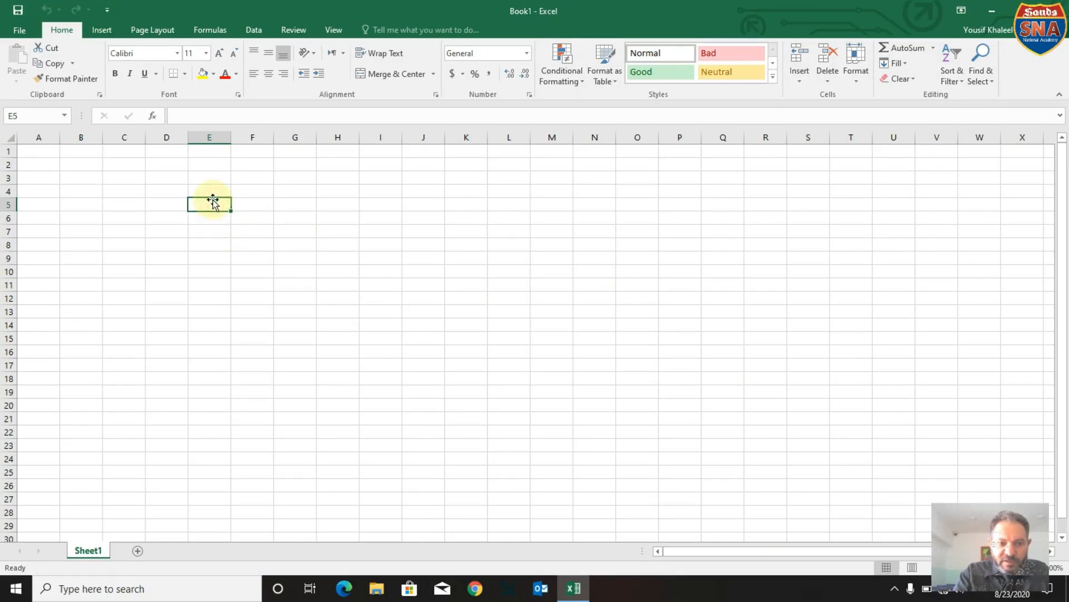
{"action": "left_click", "coordinate": [210, 138]}
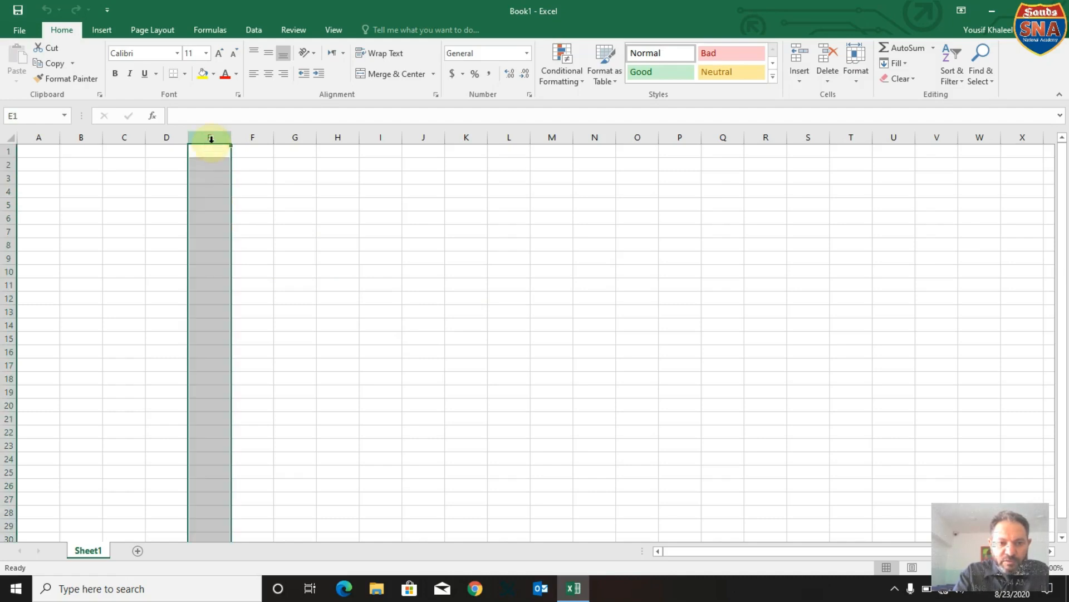
{"action": "left_click", "coordinate": [6, 205]}
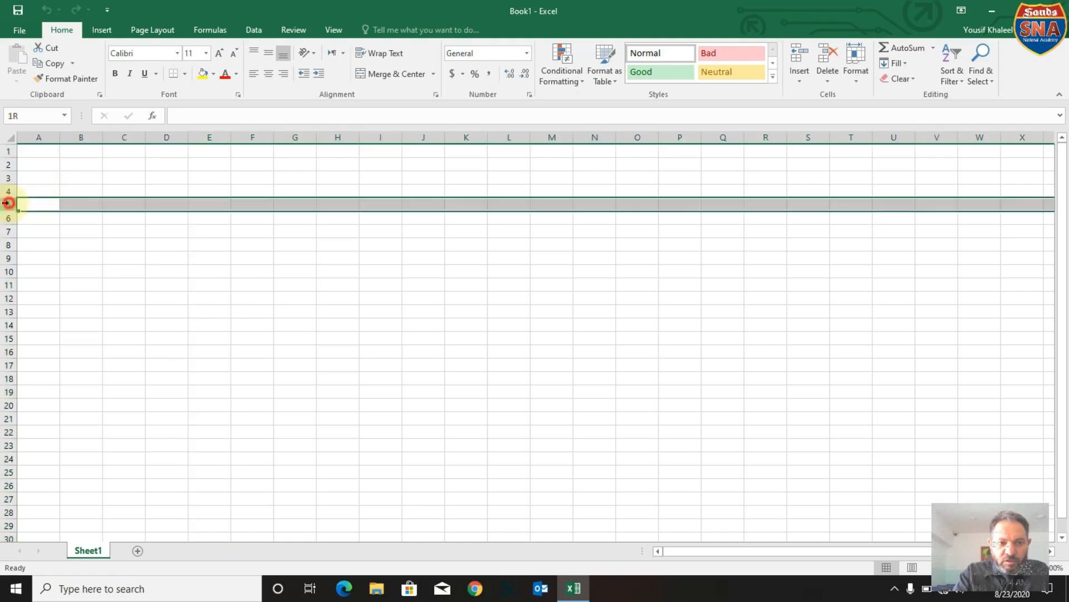
{"action": "left_click", "coordinate": [197, 205]}
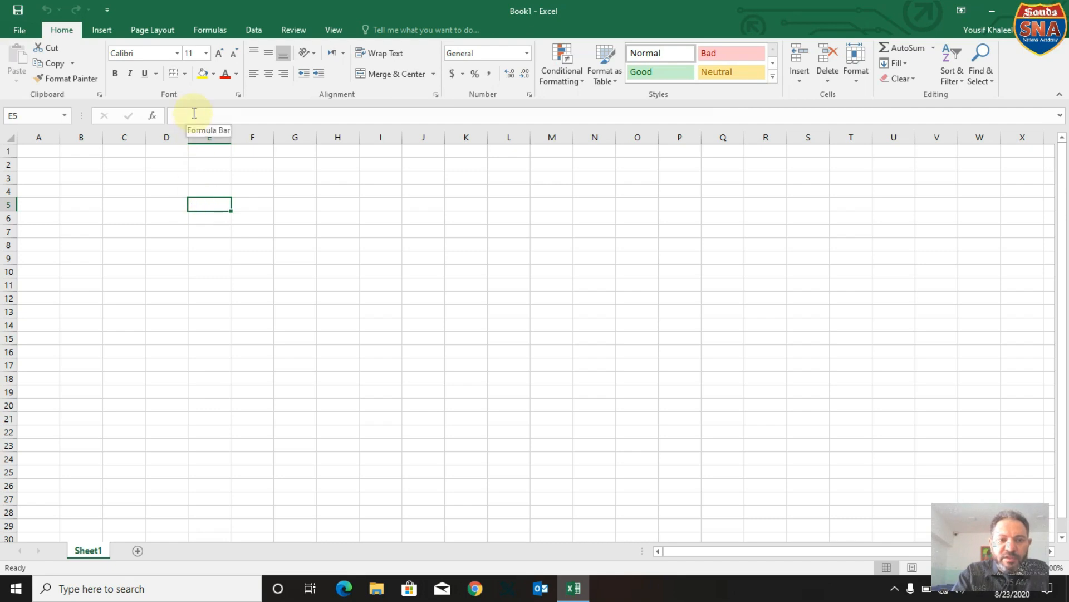
Enter 20 in cell D6 and 30 in cell E6.
{"action": "left_click", "coordinate": [162, 223]}
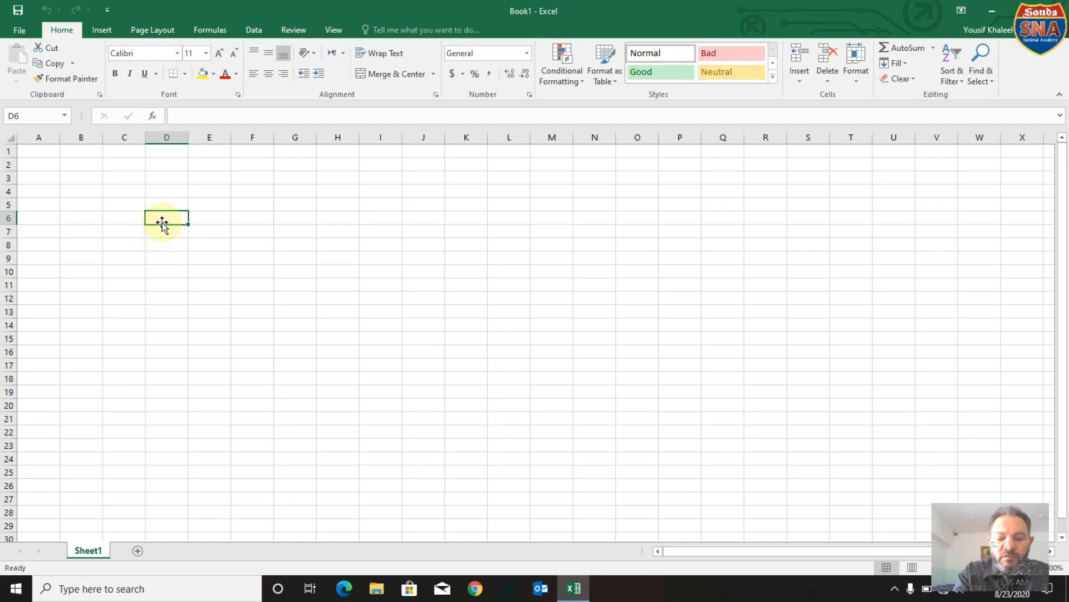
{"action": "type", "text": "20"}
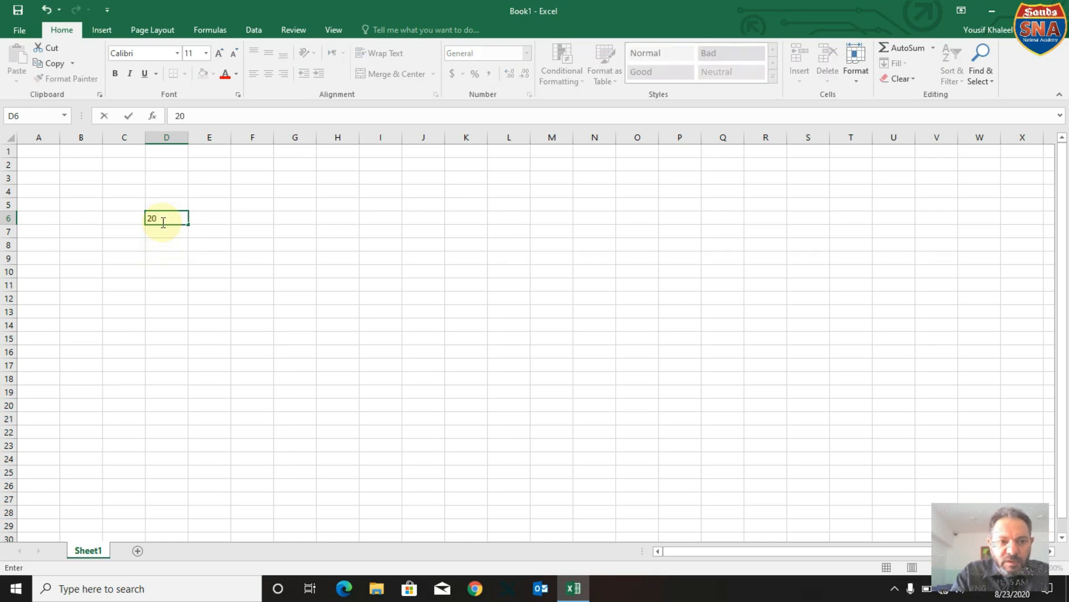
{"action": "left_click", "coordinate": [216, 218]}
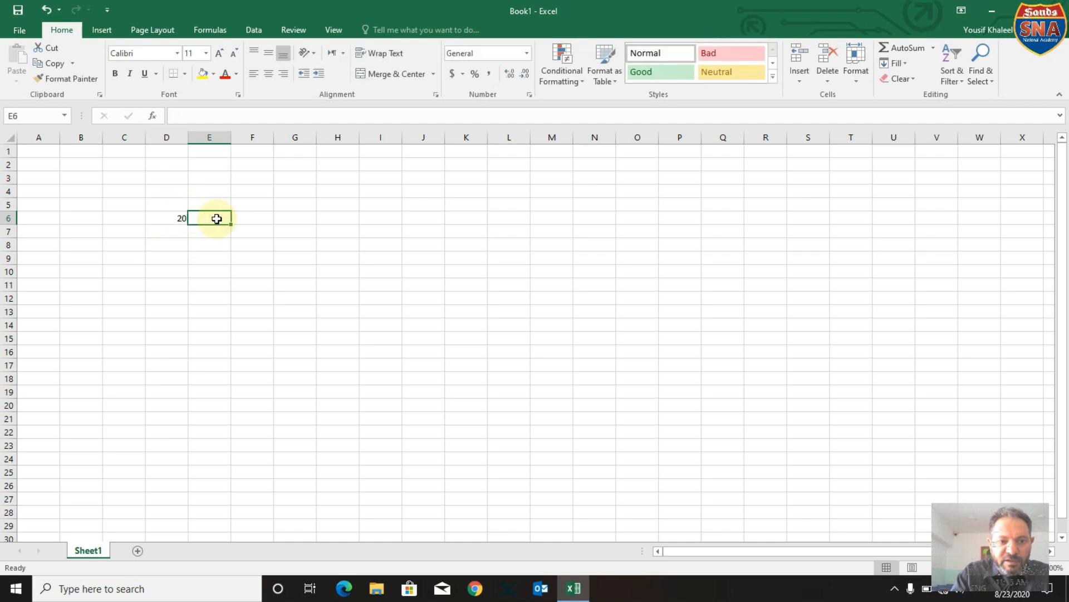
{"action": "type", "text": "30"}
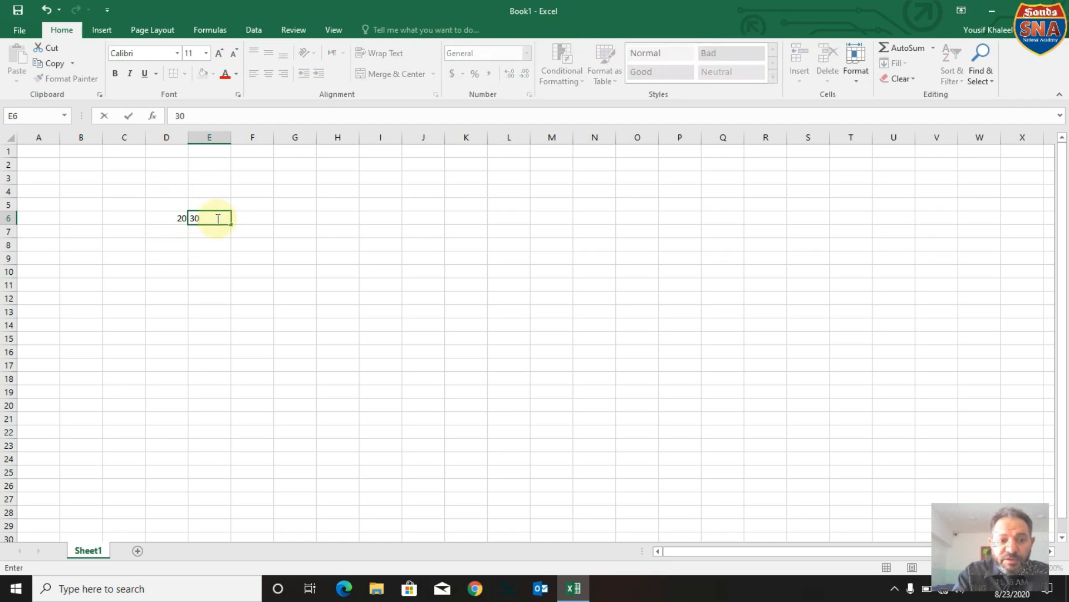
Enter the formula =D6+E6 in cell F6 and highlight its text for review.
{"action": "left_click", "coordinate": [264, 218]}
{"action": "left_click", "coordinate": [263, 218]}
{"action": "left_click", "coordinate": [186, 116]}
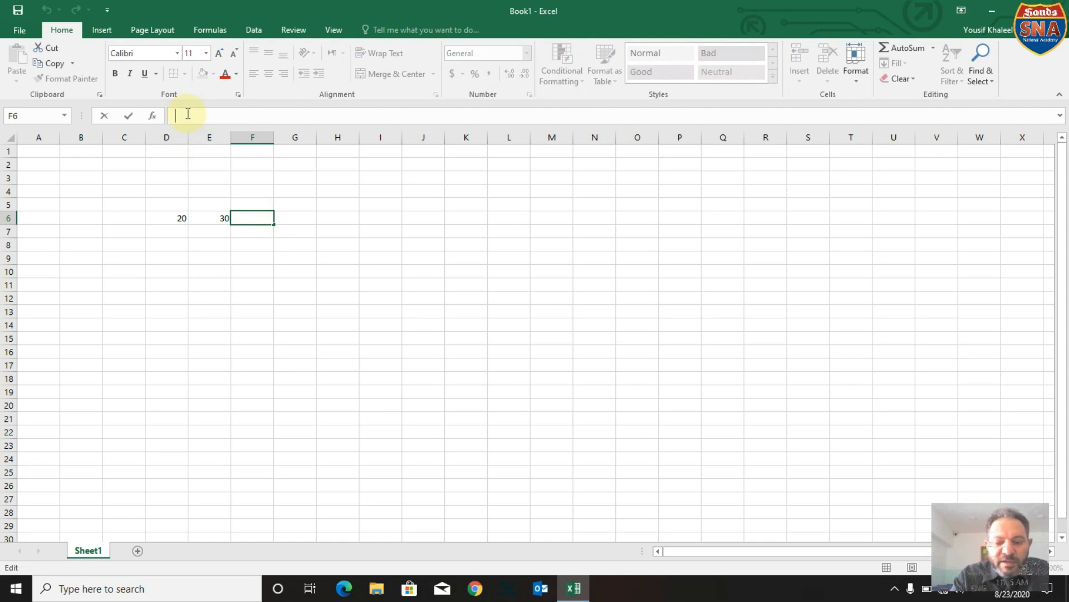
{"action": "type", "text": "="}
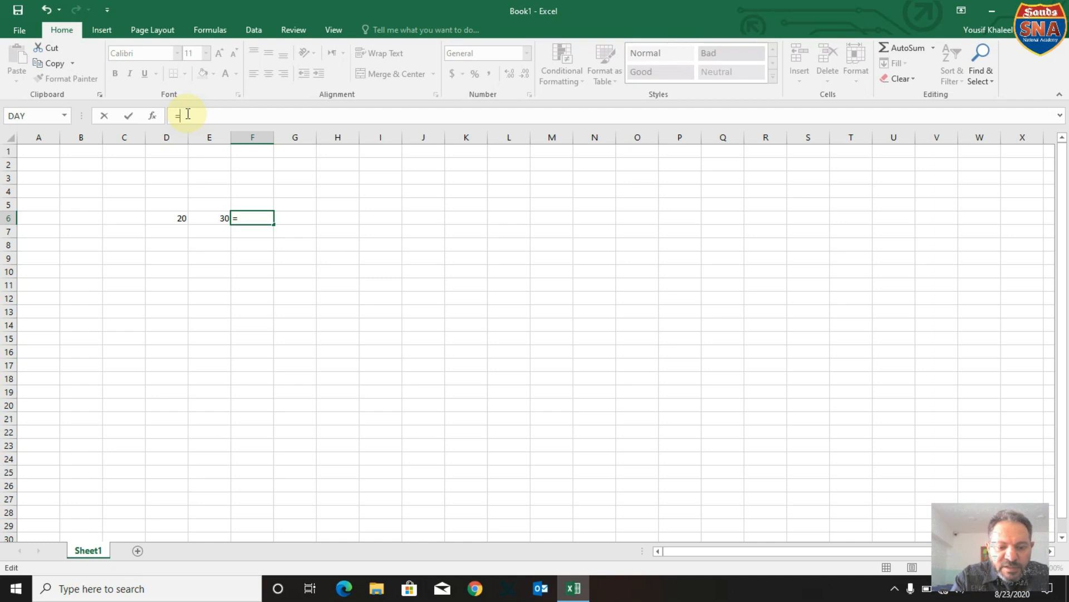
{"action": "type", "text": "d6"}
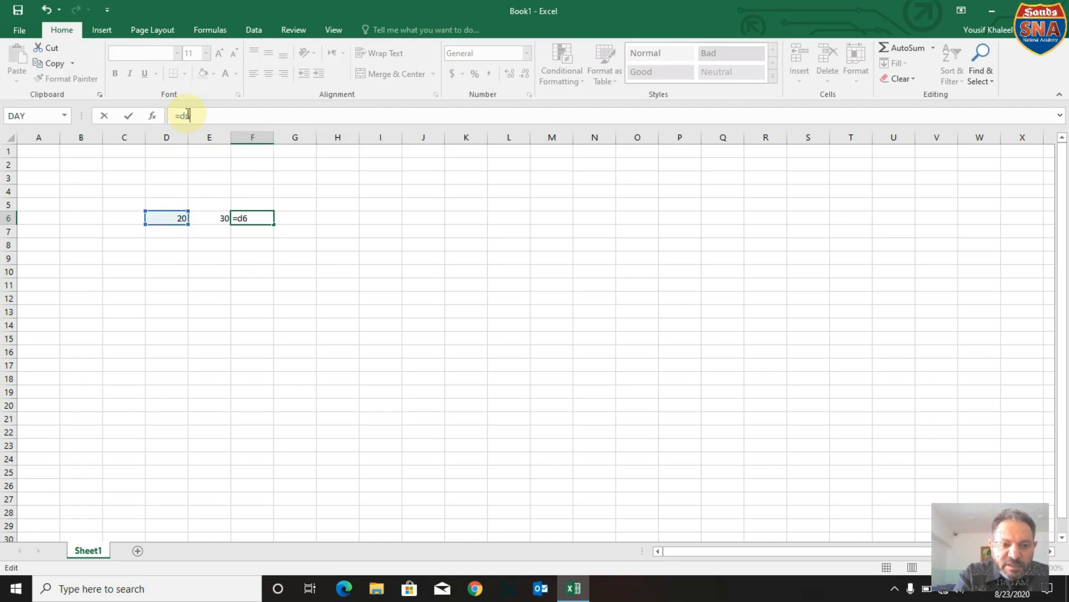
{"action": "type", "text": "="}
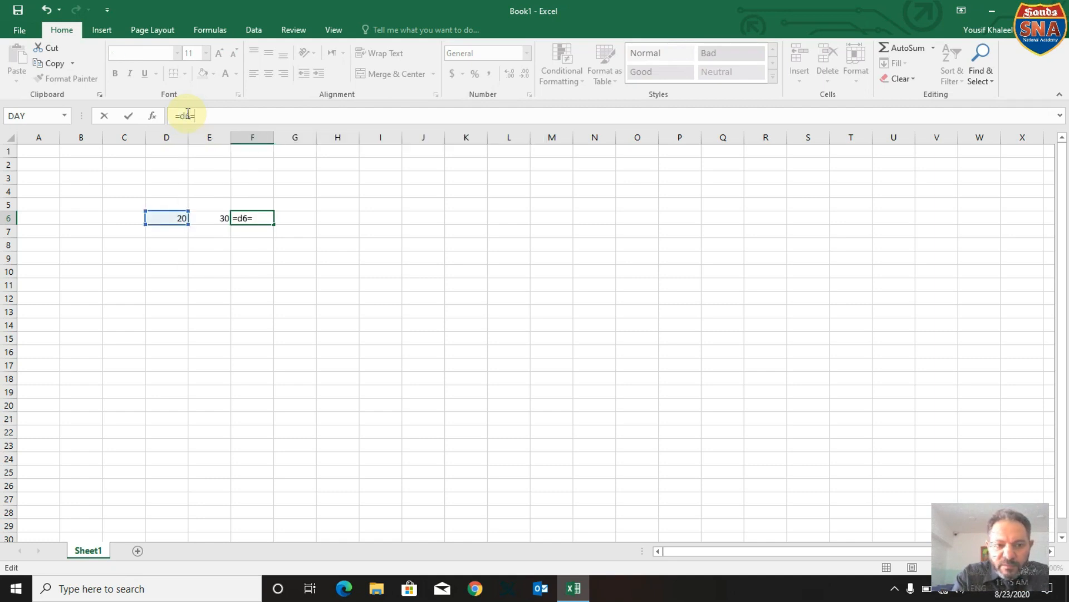
{"action": "key", "text": "BackSpace"}
{"action": "type", "text": "+"}
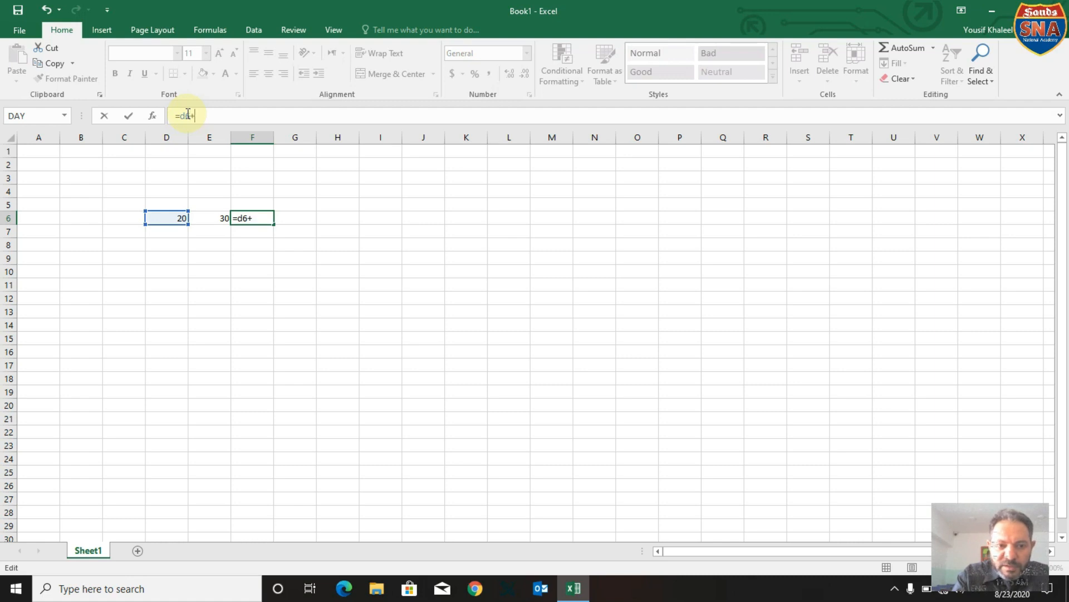
{"action": "type", "text": "d"}
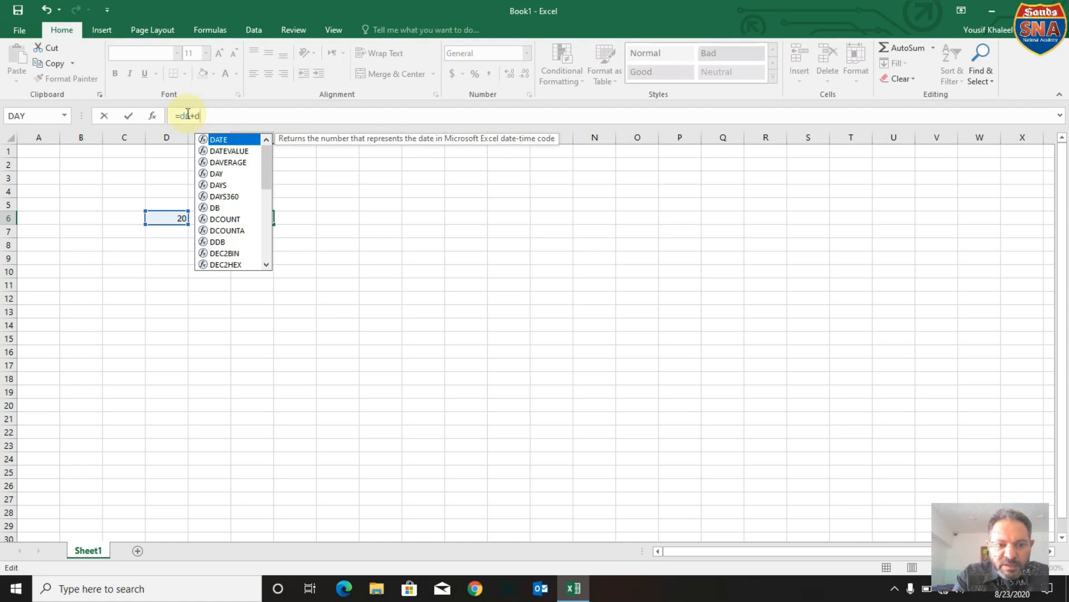
{"action": "key", "text": "BackSpace"}
{"action": "type", "text": "e6"}
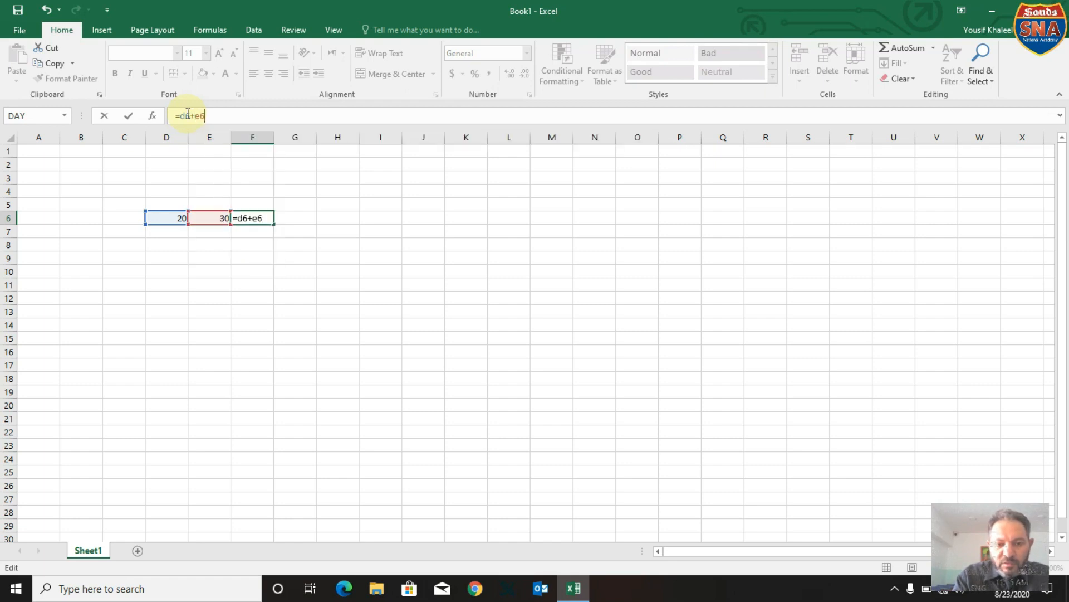
{"action": "key", "text": "Return"}
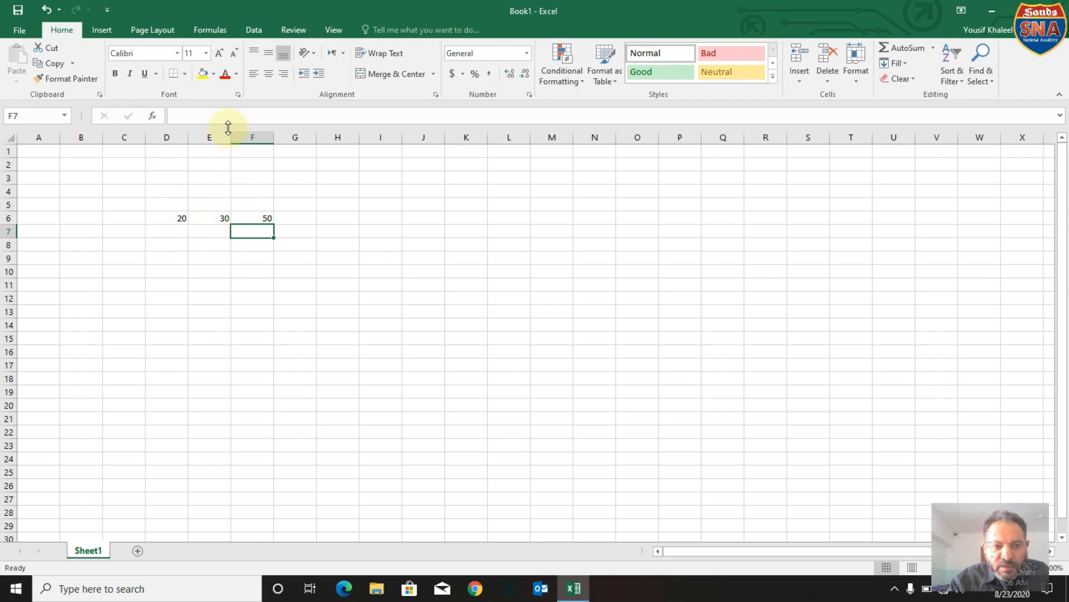
{"action": "left_click", "coordinate": [255, 218]}
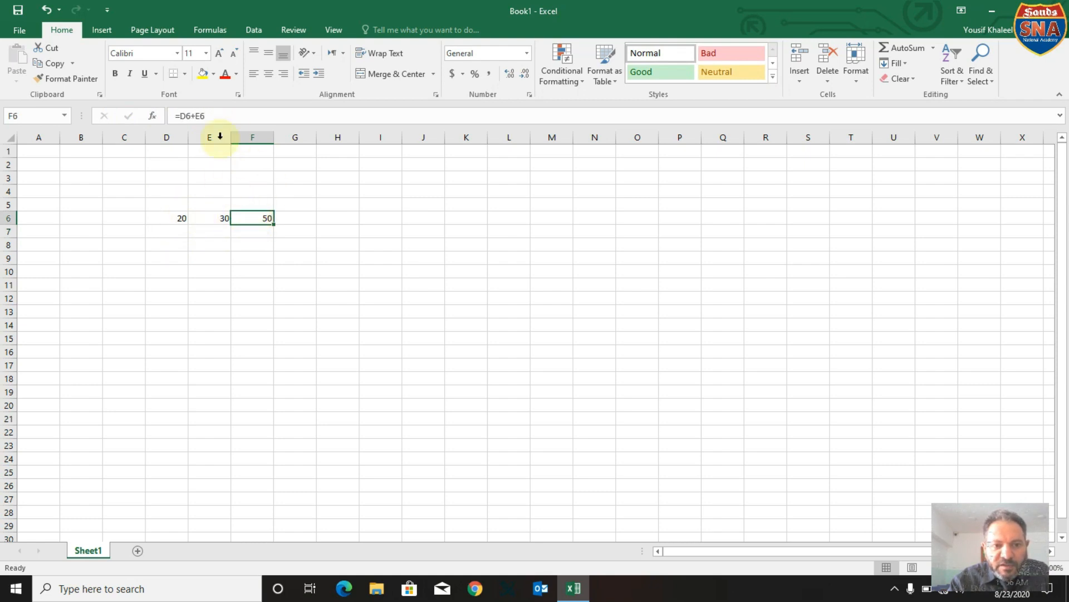
{"action": "left_click_drag", "start_coordinate": [220, 116], "coordinate": [165, 113]}
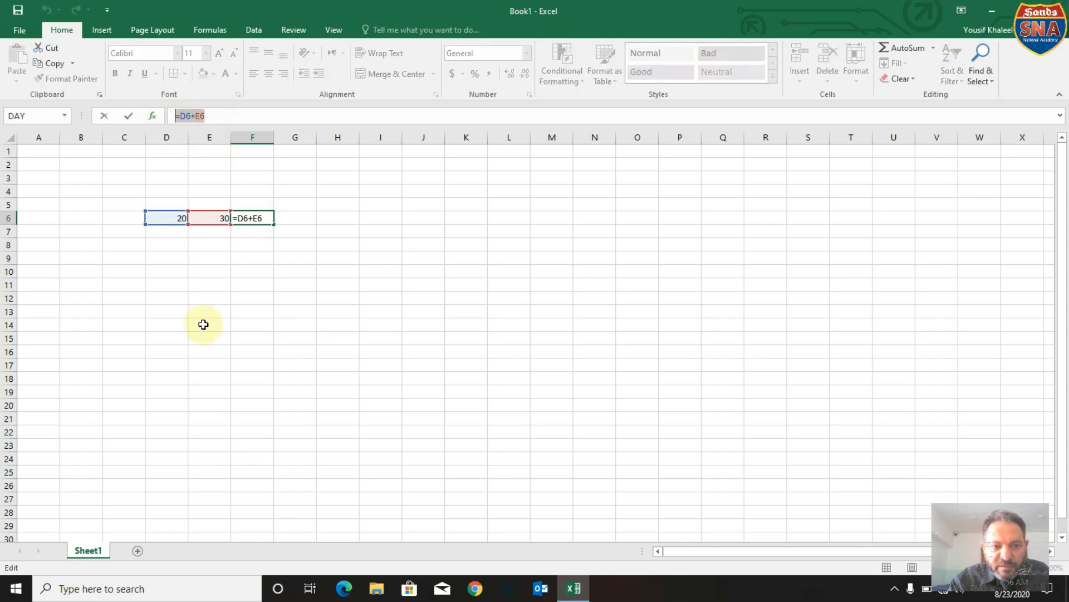
{"action": "left_click", "coordinate": [207, 379]}
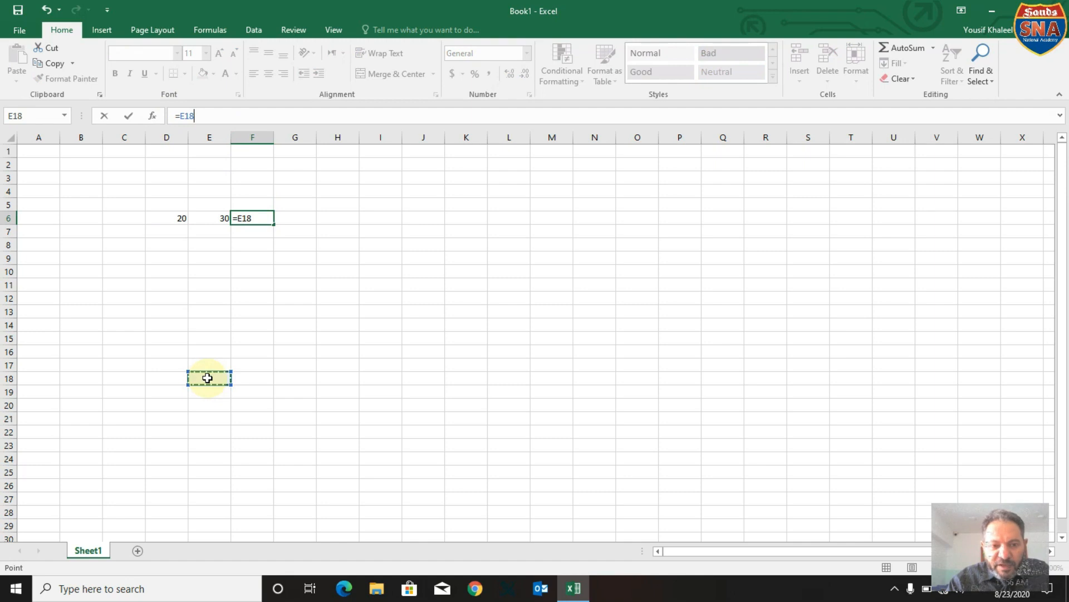
{"action": "left_click", "coordinate": [120, 232]}
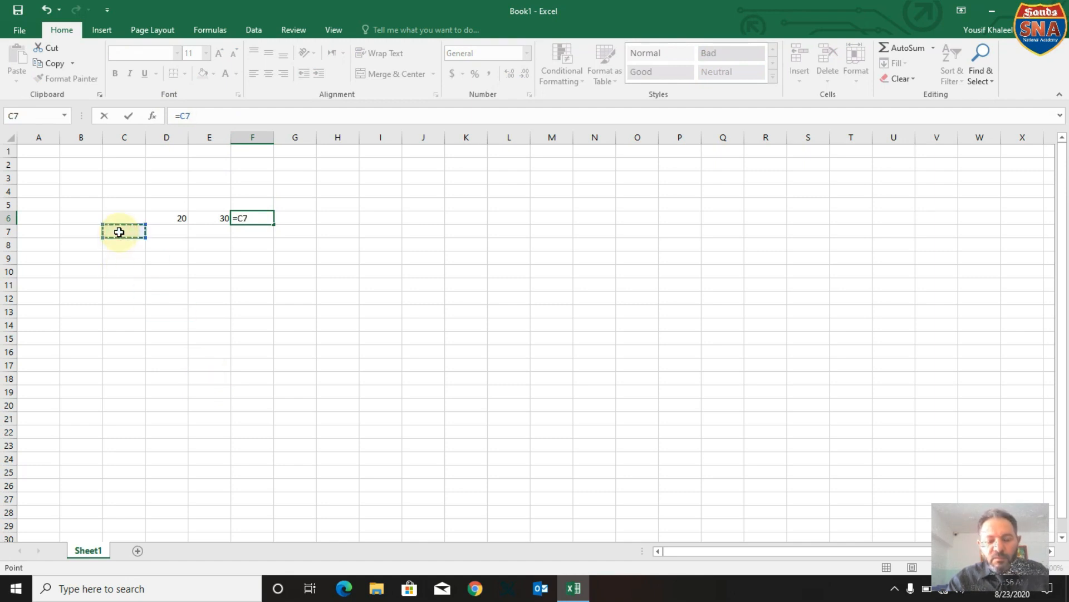
{"action": "type", "text": "Yousef"}
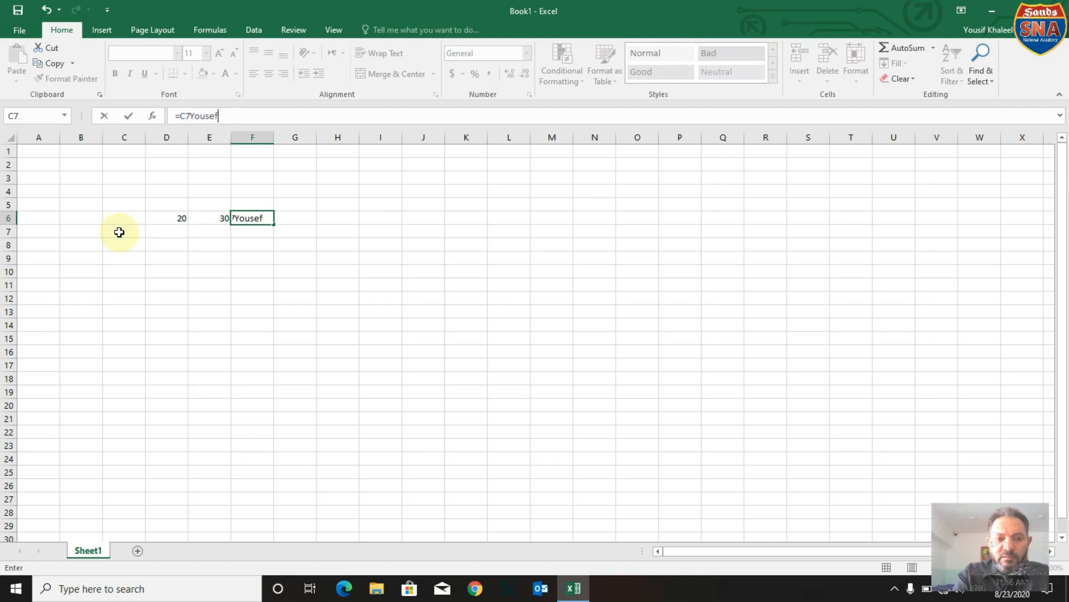
{"action": "key", "text": "BackSpace"}
{"action": "key", "text": "BackSpace"}
{"action": "key", "text": "BackSpace"}
{"action": "key", "text": "BackSpace"}
{"action": "key", "text": "BackSpace"}
{"action": "key", "text": "BackSpace"}
{"action": "key", "text": "BackSpace"}
{"action": "key", "text": "BackSpace"}
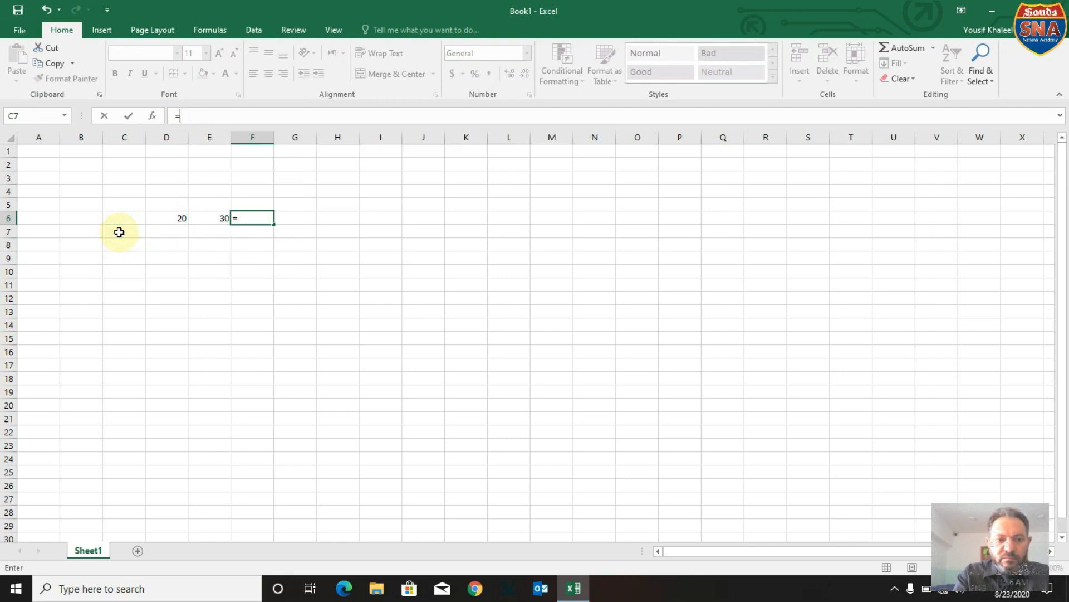
{"action": "left_click", "coordinate": [87, 231]}
{"action": "left_click", "coordinate": [51, 151]}
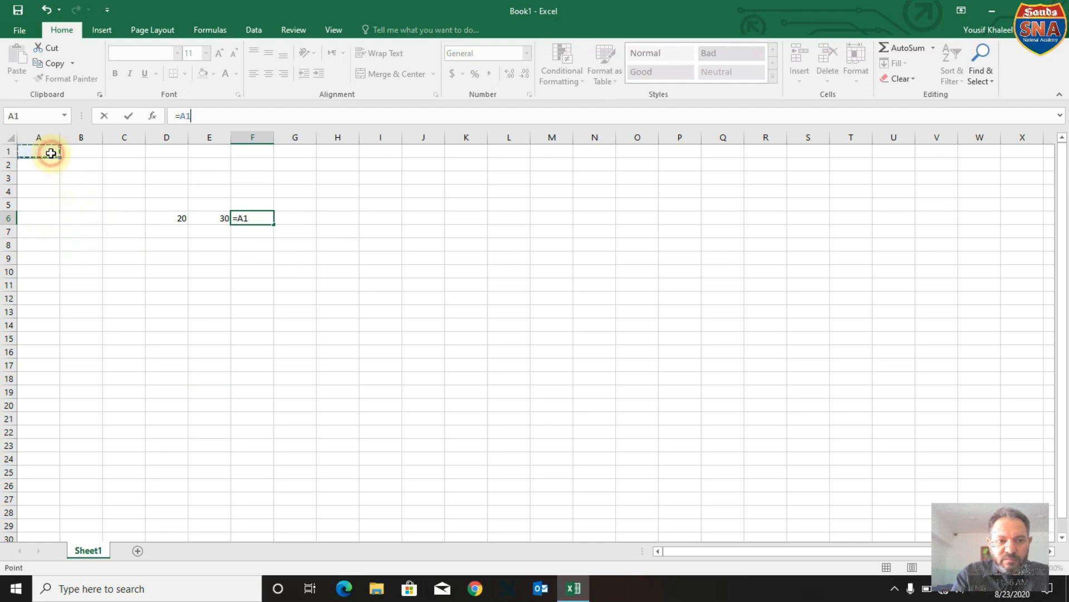
{"action": "type", "text": "S"}
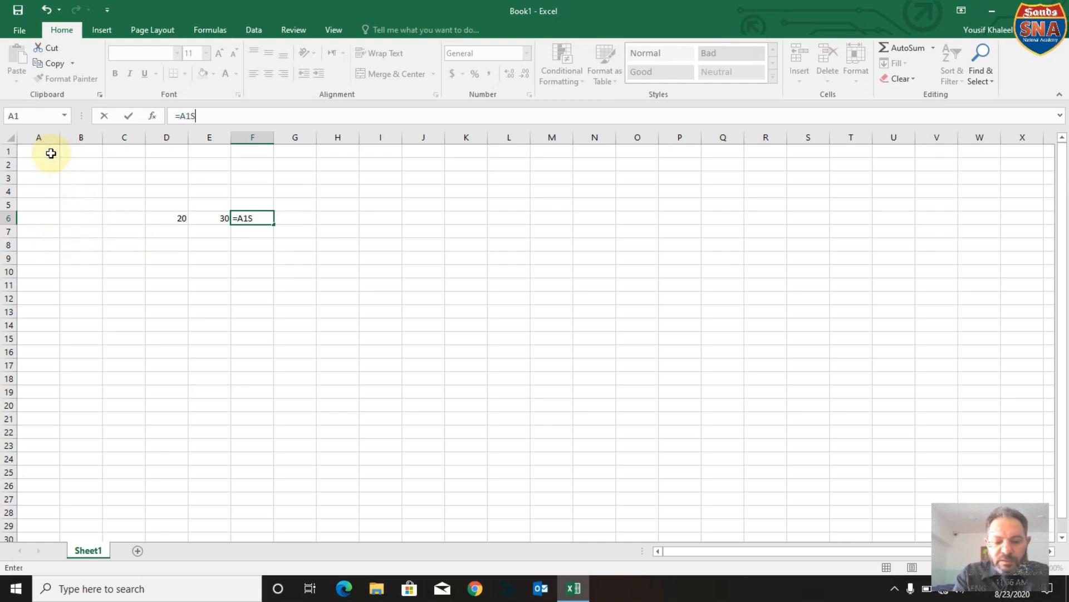
{"action": "type", "text": "ands"}
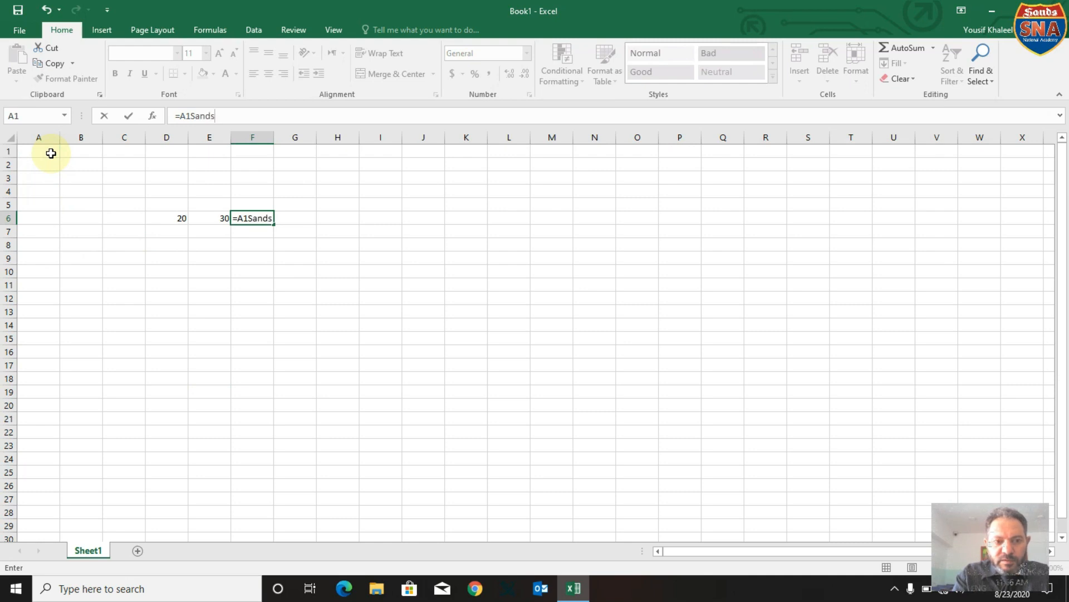
{"action": "key", "text": "BackSpace"}
{"action": "key", "text": "BackSpace"}
{"action": "key", "text": "BackSpace"}
{"action": "key", "text": "BackSpace"}
{"action": "key", "text": "BackSpace"}
{"action": "key", "text": "BackSpace"}
{"action": "key", "text": "BackSpace"}
{"action": "key", "text": "BackSpace"}
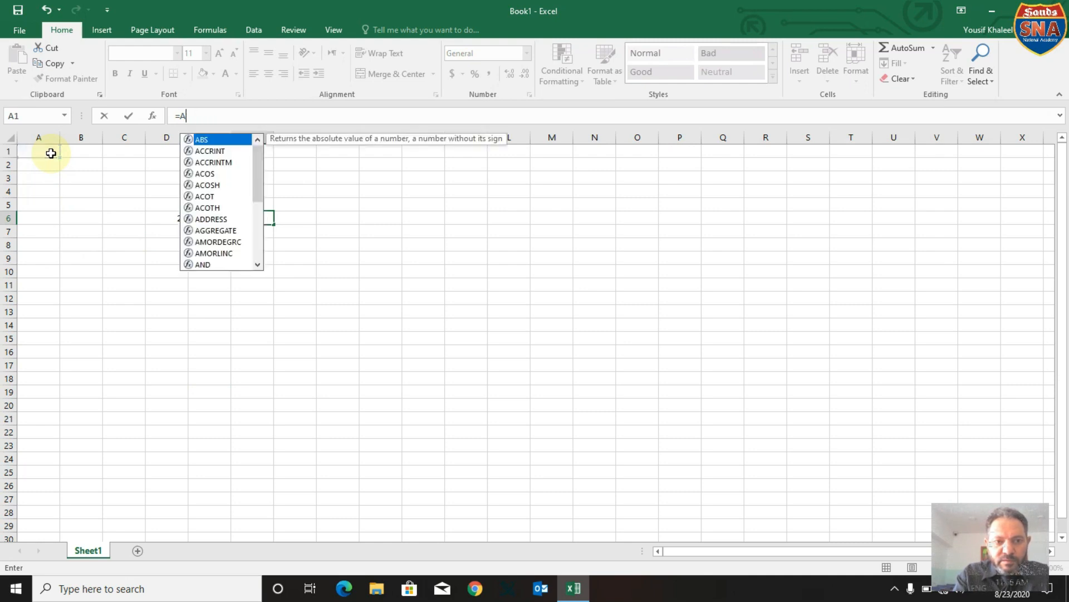
Replace the contents of cell F6 with the text Sands Academy.
{"action": "type", "text": "Sands Academy"}
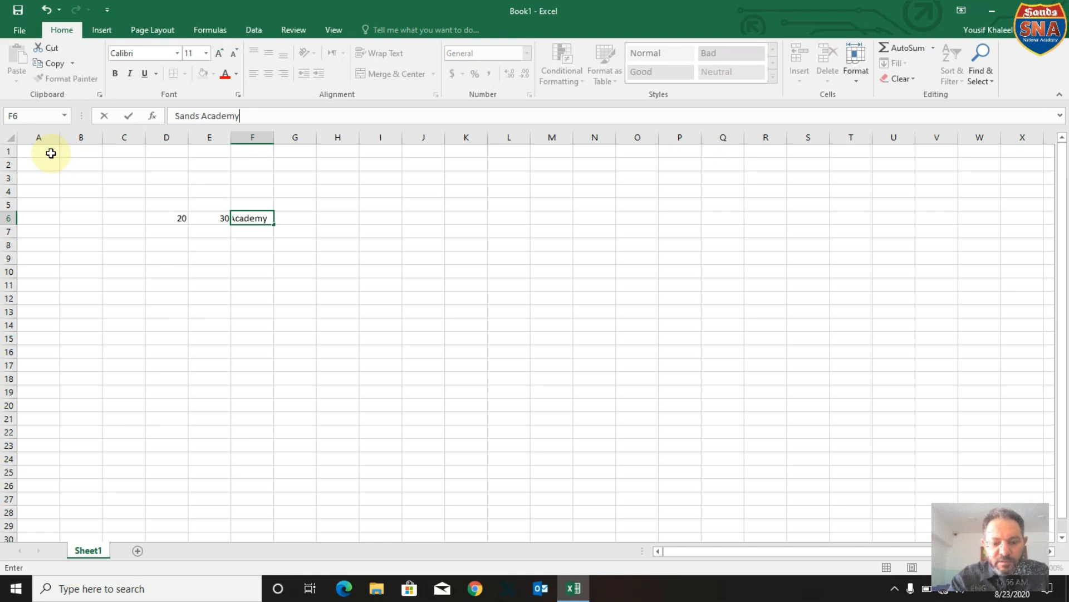
{"action": "left_click_drag", "start_coordinate": [162, 254], "coordinate": [262, 220]}
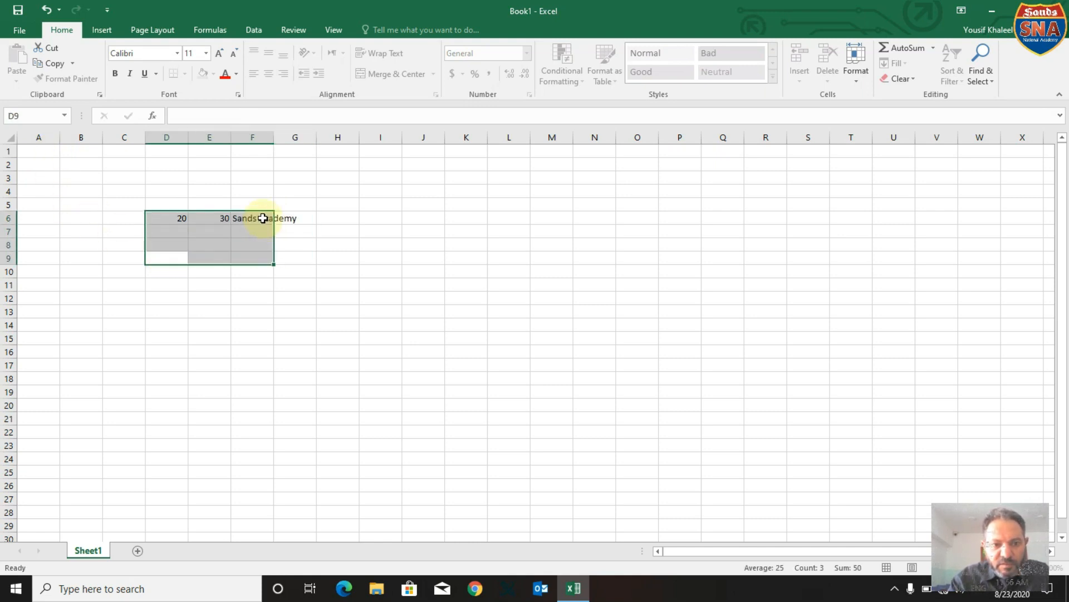
Enter the text Sands Academy in cell A1 and widen column A to fit it.
{"action": "left_click", "coordinate": [30, 150]}
{"action": "type", "text": "S"}
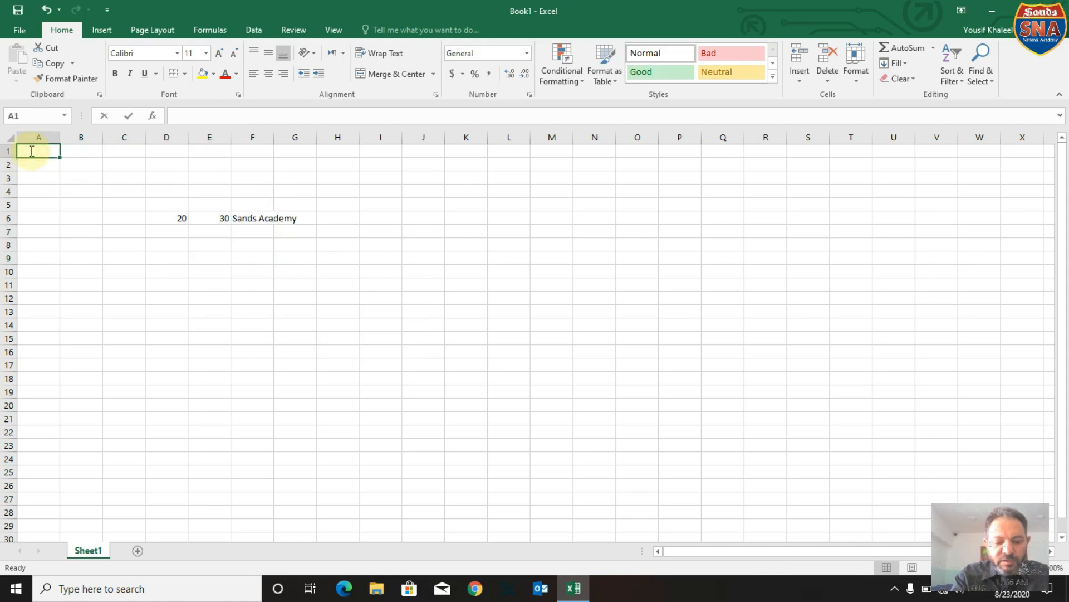
{"action": "type", "text": "ands"}
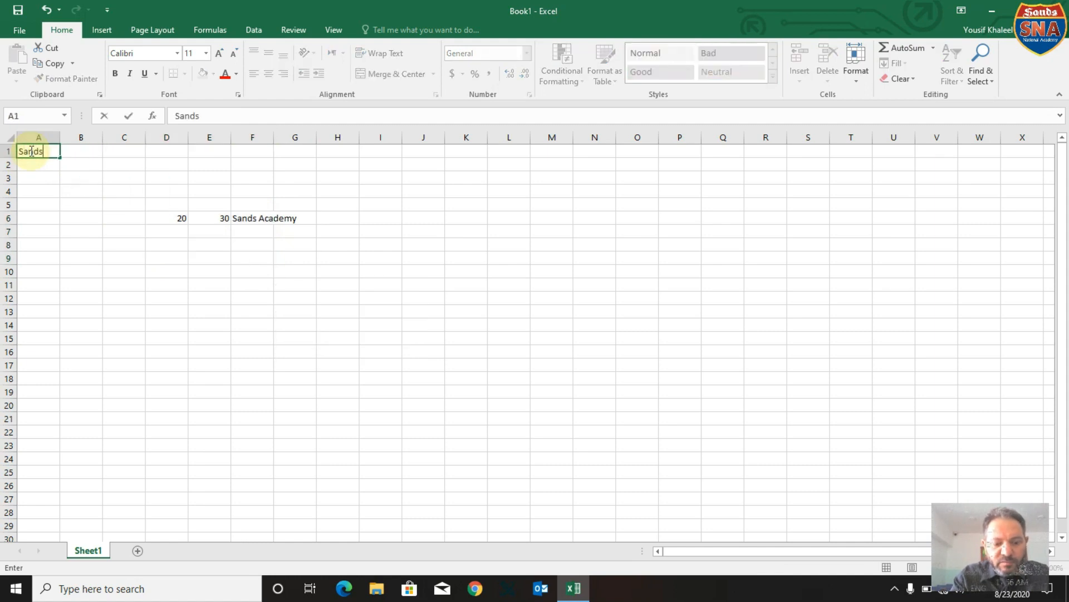
{"action": "type", "text": " Academy"}
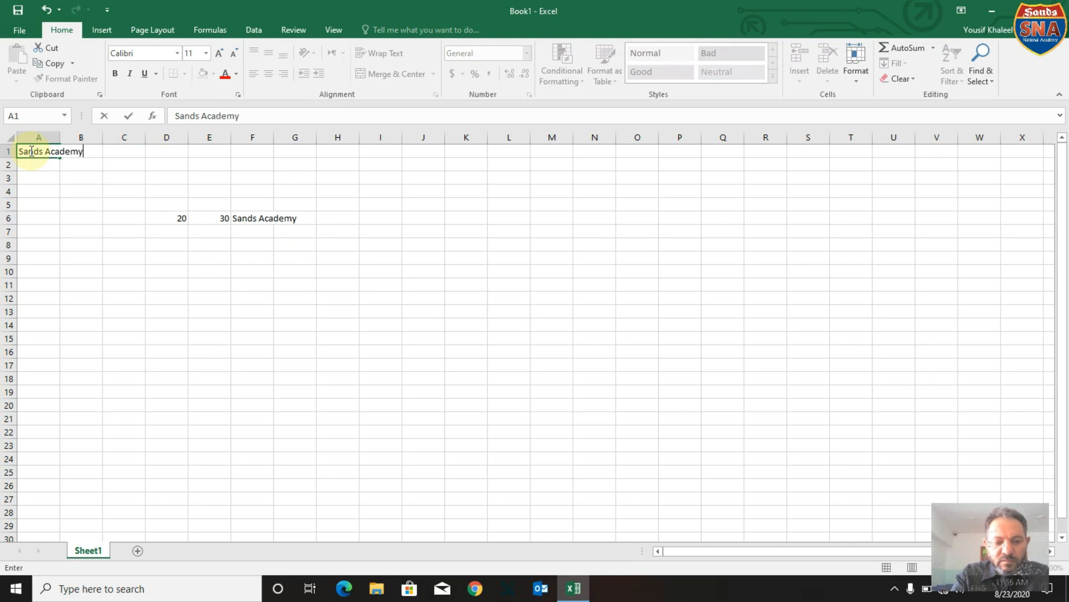
{"action": "left_click", "coordinate": [43, 191]}
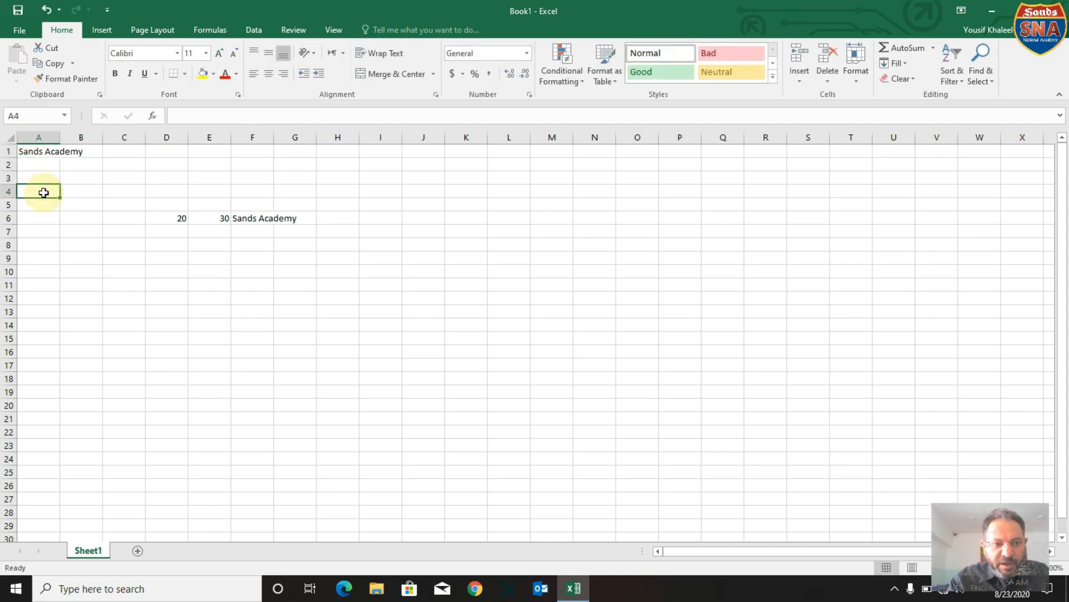
{"action": "left_click", "coordinate": [45, 154]}
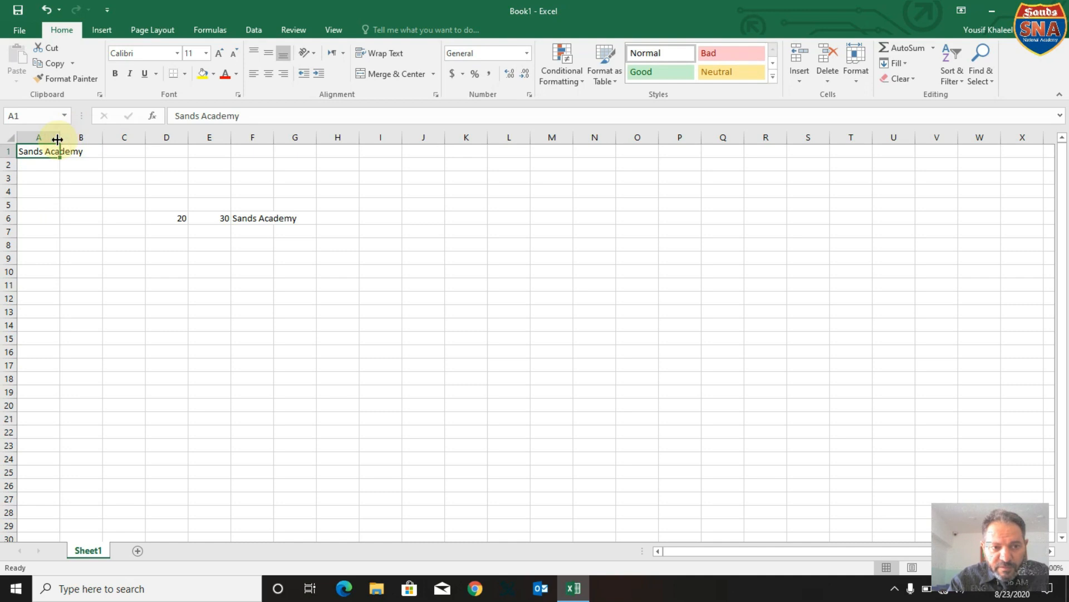
{"action": "double_click", "coordinate": [57, 139]}
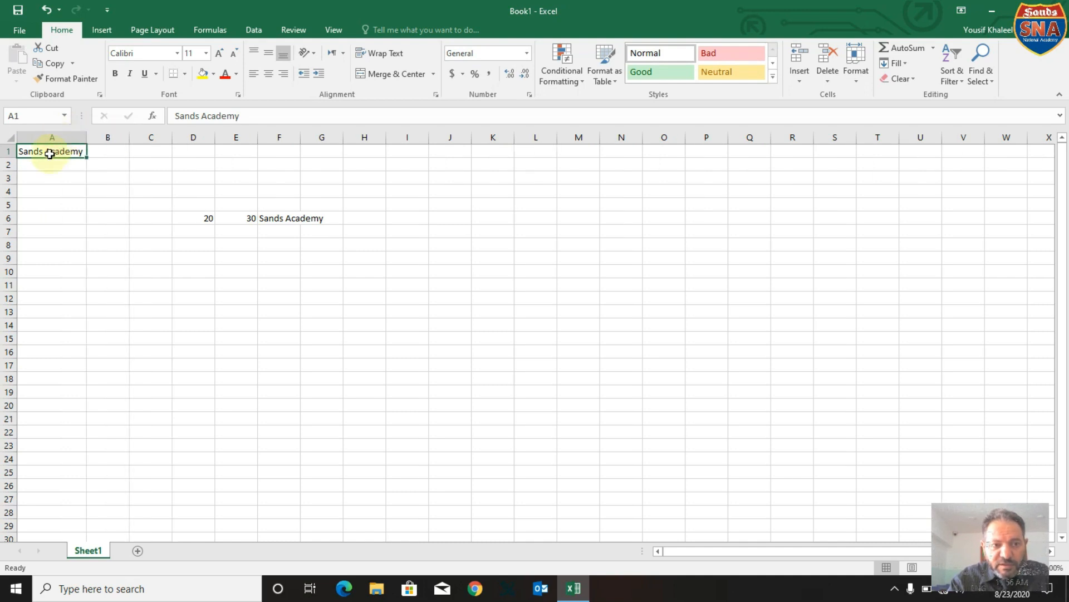
Rotate the text in cell A1 to an orientation of 90 degrees.
{"action": "right_click", "coordinate": [51, 155]}
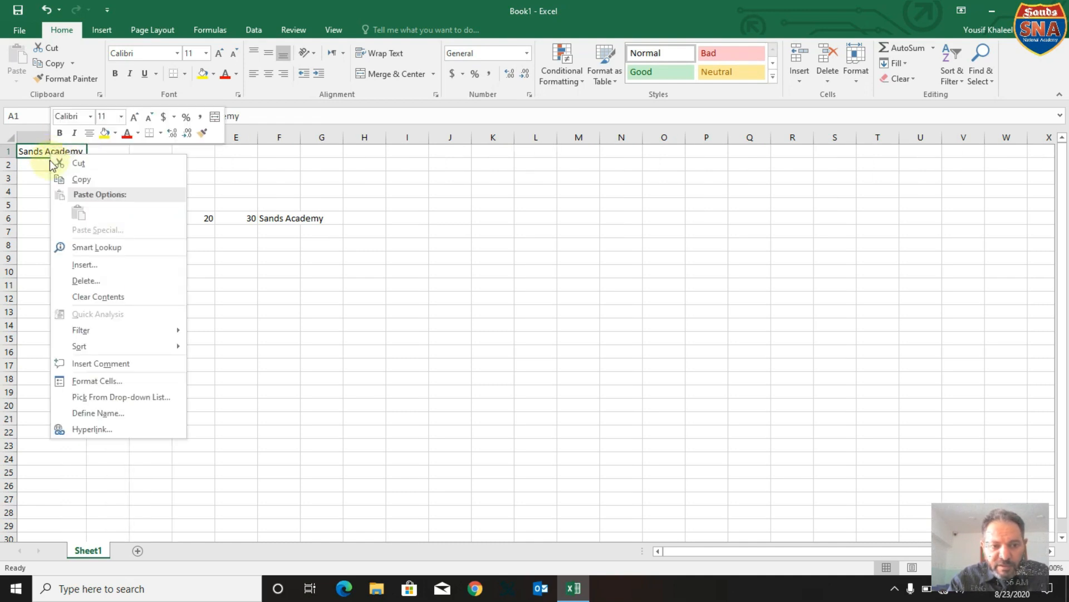
{"action": "left_click", "coordinate": [112, 377]}
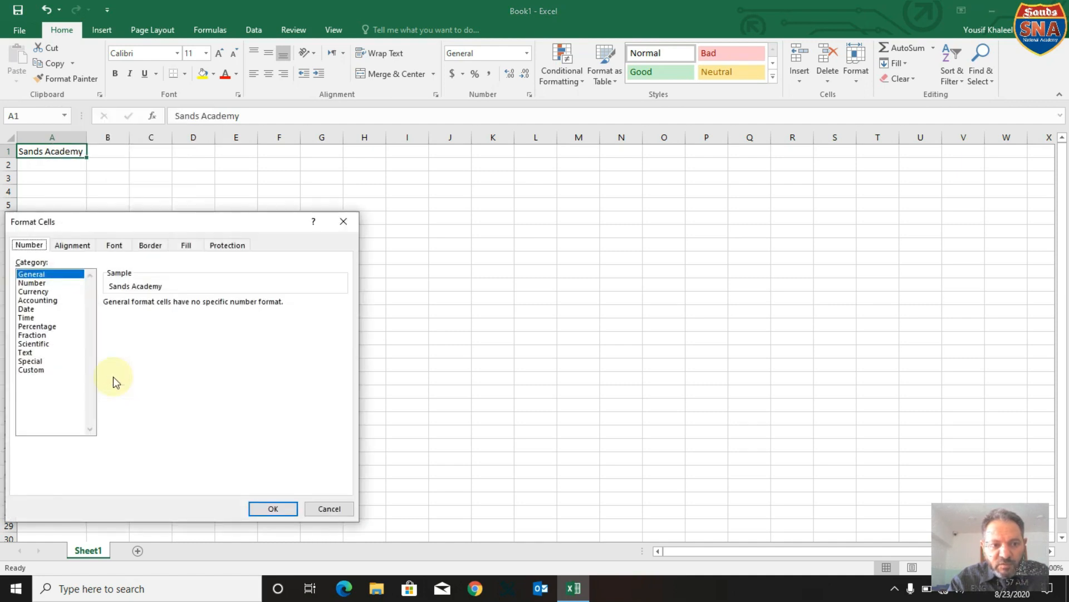
{"action": "left_click", "coordinate": [70, 245]}
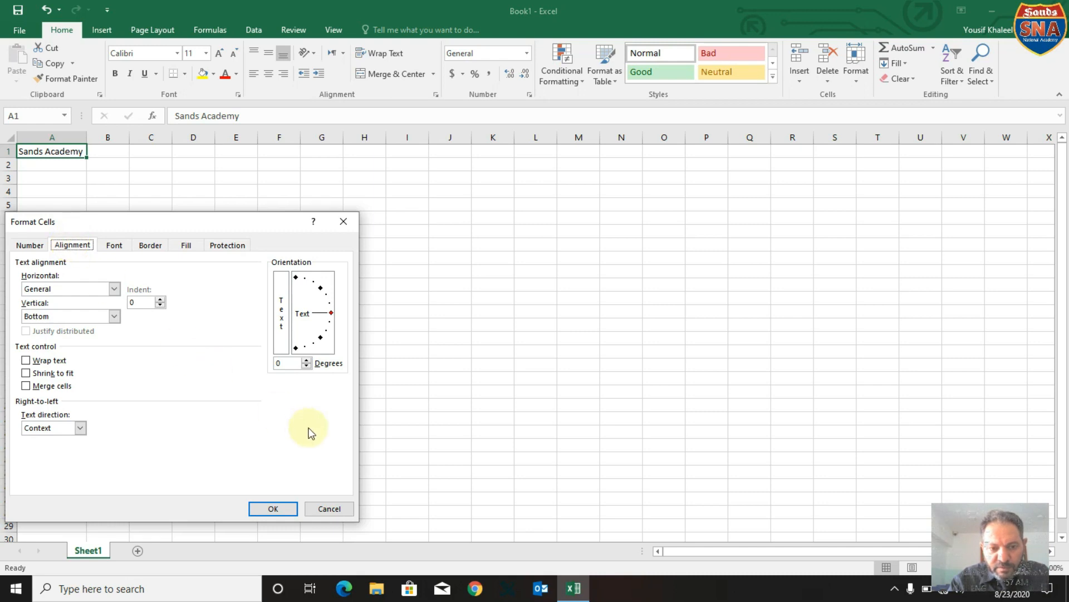
{"action": "left_click", "coordinate": [296, 277]}
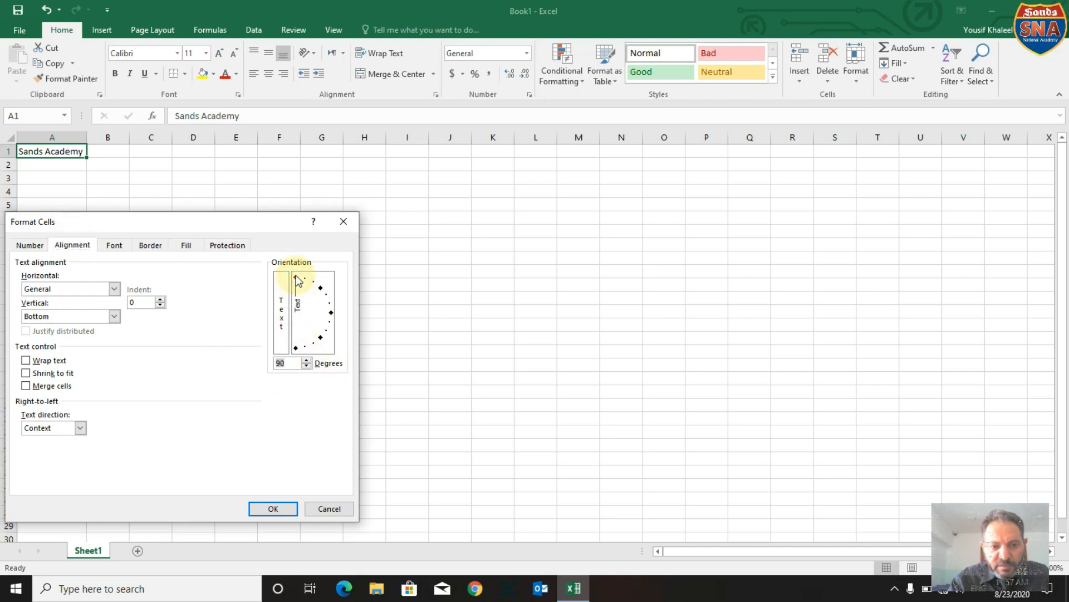
{"action": "left_click", "coordinate": [281, 508]}
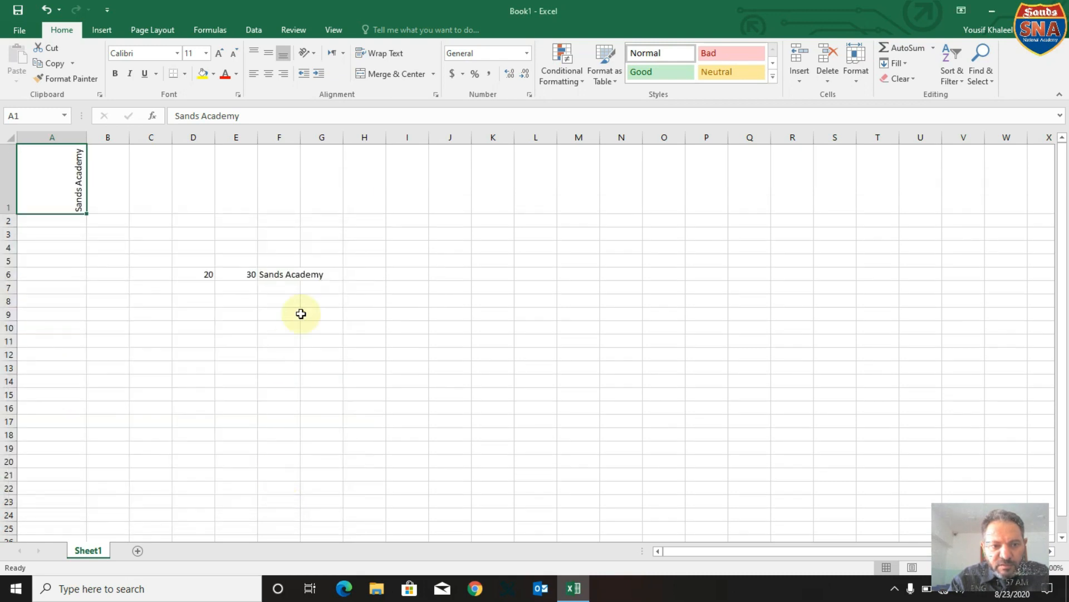
Set the text orientation of cell A1 back to 0 degrees.
{"action": "right_click", "coordinate": [58, 177]}
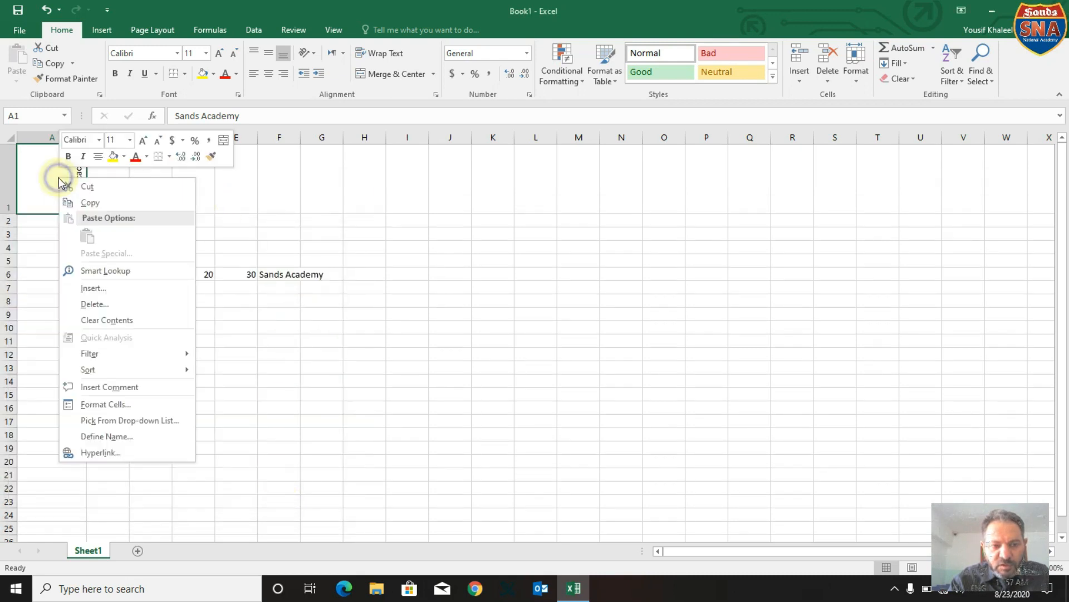
{"action": "left_click", "coordinate": [102, 406]}
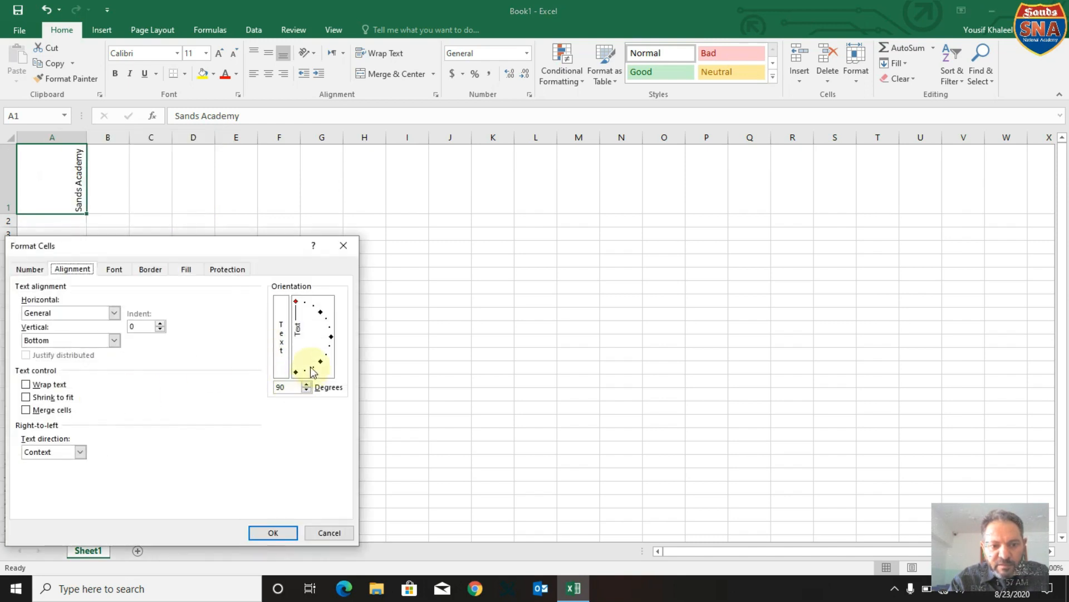
{"action": "left_click", "coordinate": [329, 336]}
{"action": "left_click", "coordinate": [331, 337]}
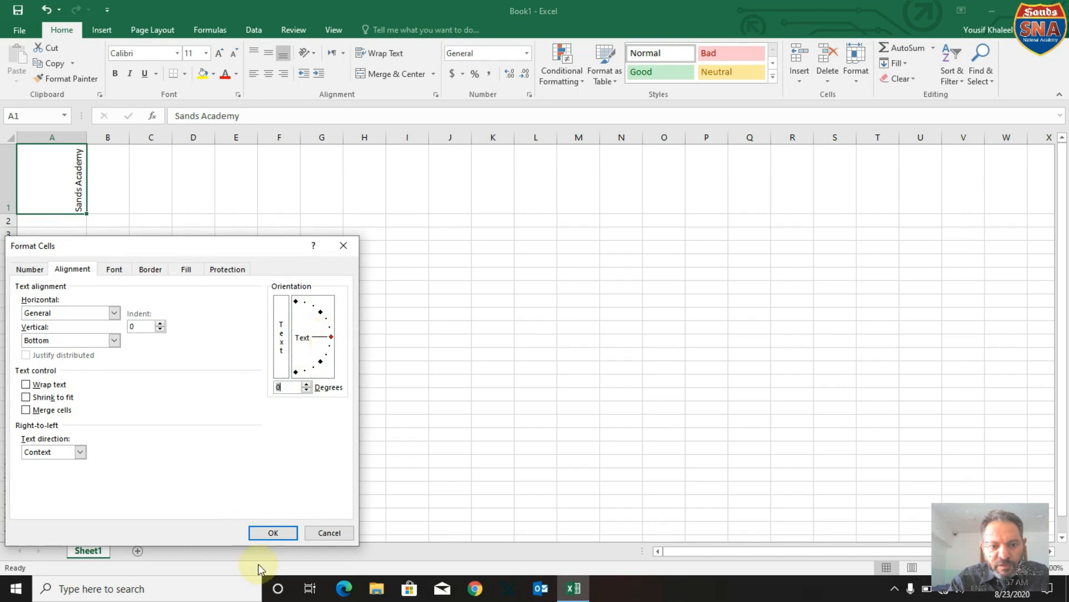
{"action": "left_click", "coordinate": [279, 534]}
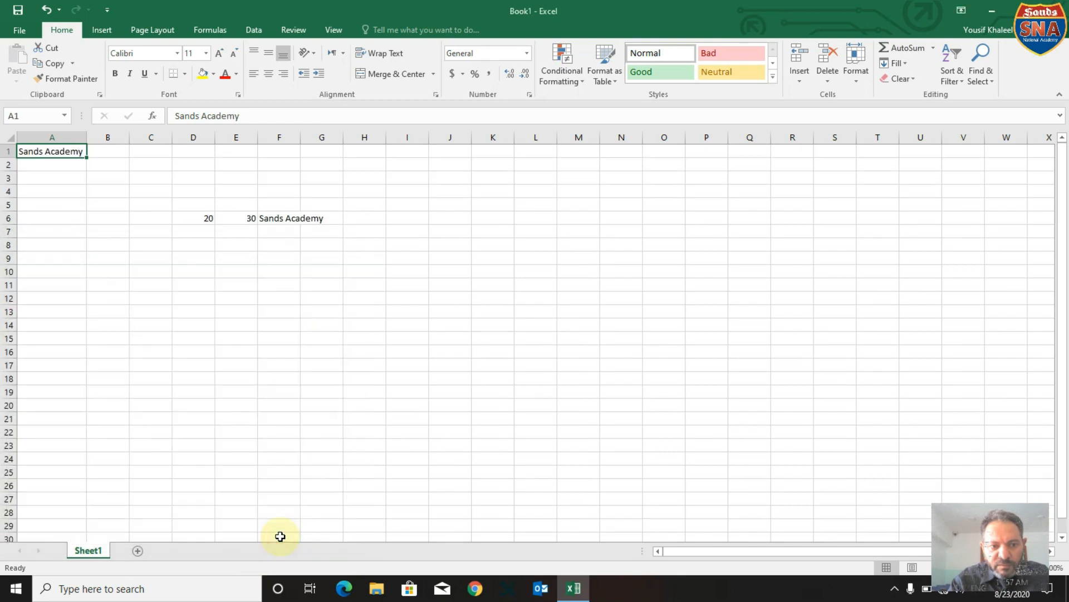
{"action": "left_click", "coordinate": [280, 367]}
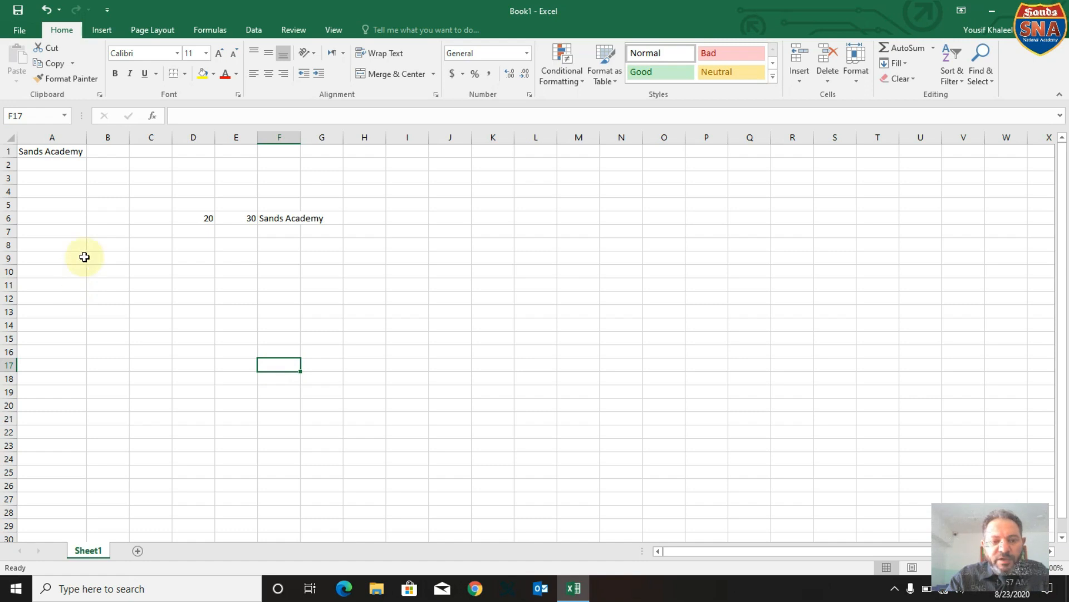
Enter the label Sum in cell B7.
{"action": "left_click", "coordinate": [99, 230]}
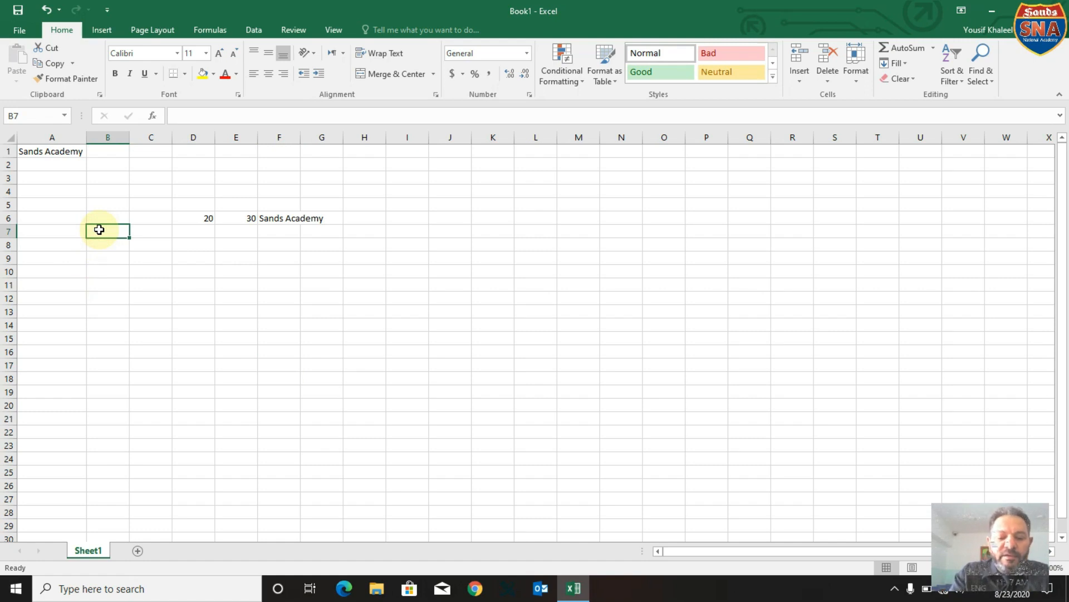
{"action": "type", "text": "Sum"}
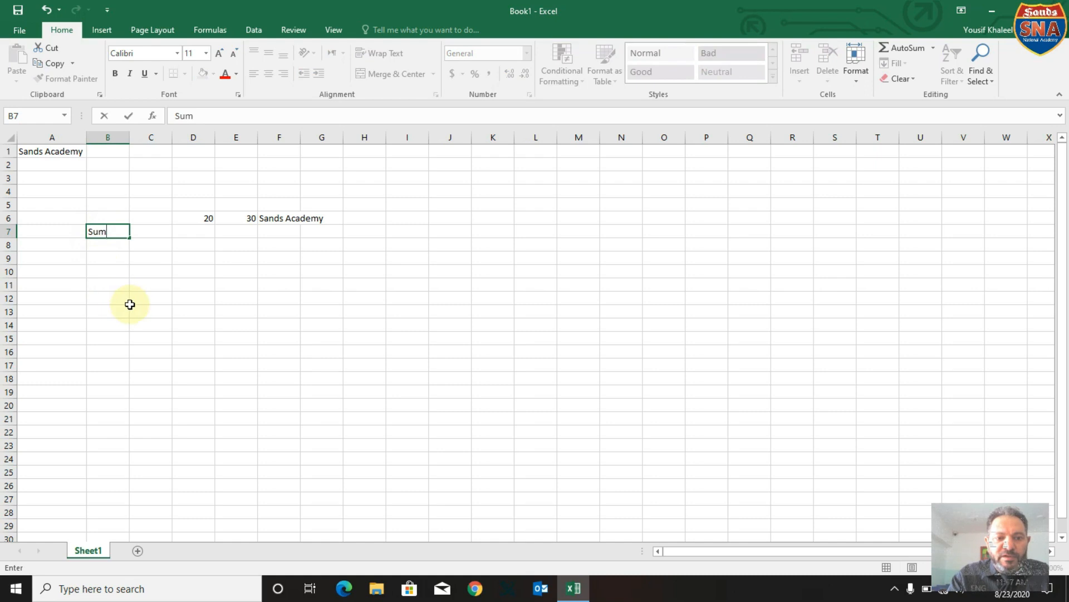
{"action": "key", "text": "Return"}
Enter the numbers 10, 25 and 35 in cells B11, C11 and D11.
{"action": "left_click", "coordinate": [113, 286]}
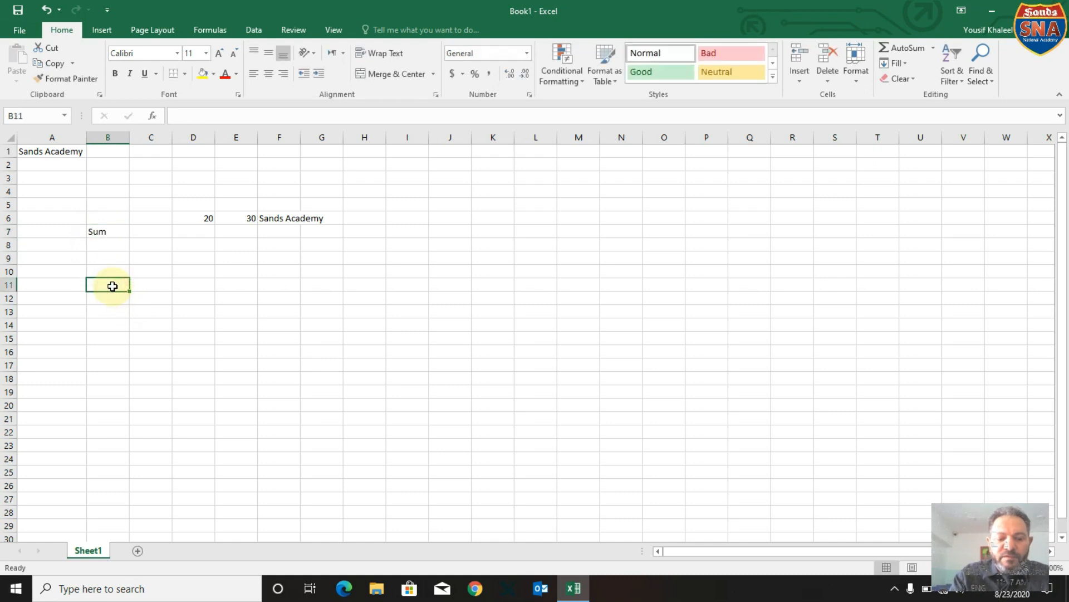
{"action": "type", "text": "10"}
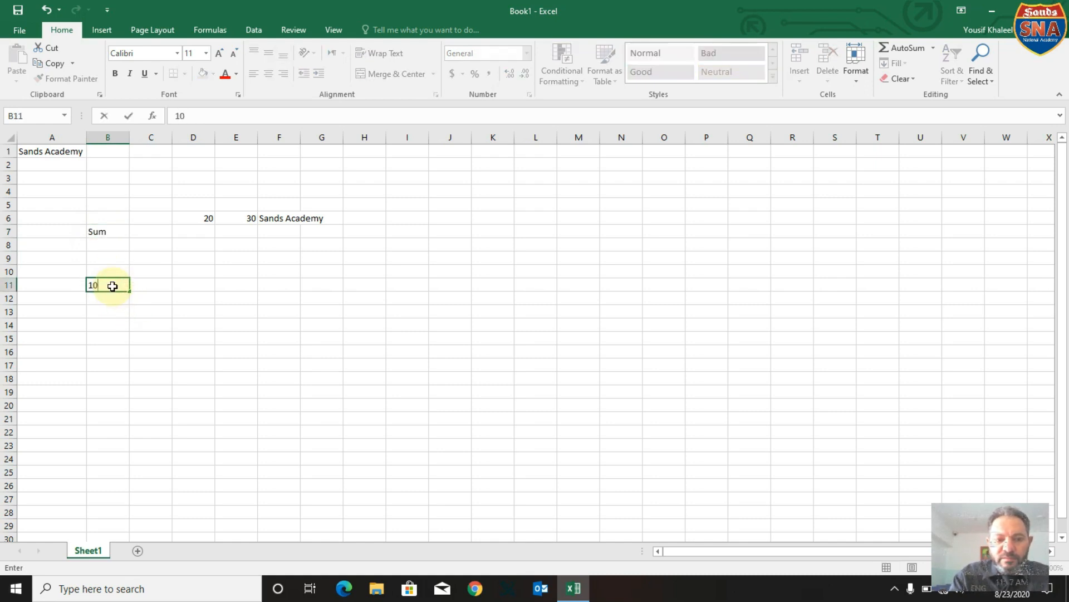
{"action": "key", "text": "Tab"}
{"action": "type", "text": "25"}
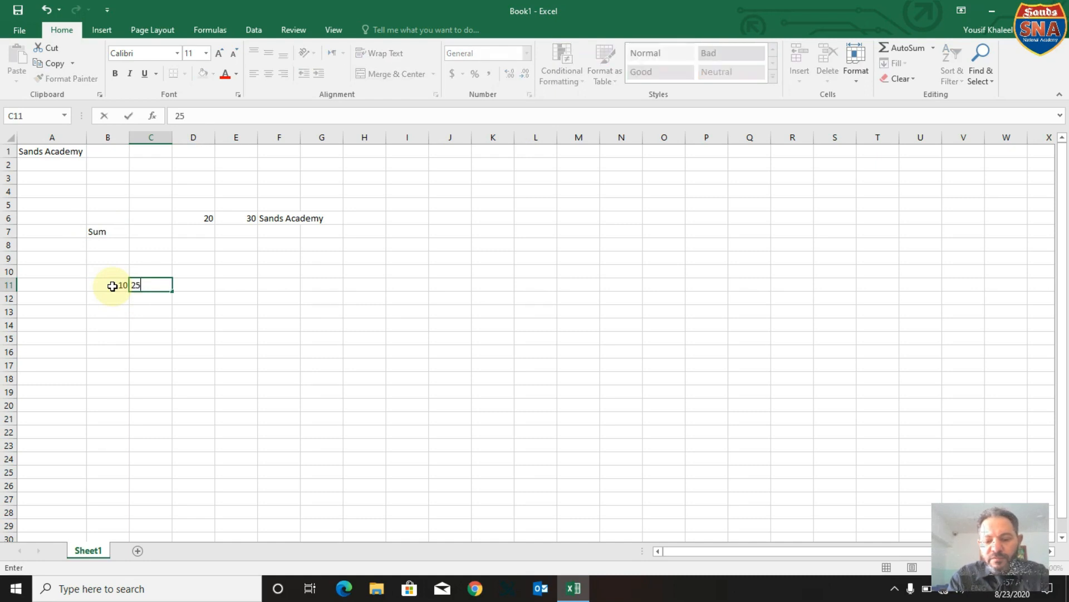
{"action": "key", "text": "Return"}
{"action": "key", "text": "Right"}
{"action": "key", "text": "Up"}
{"action": "type", "text": "35"}
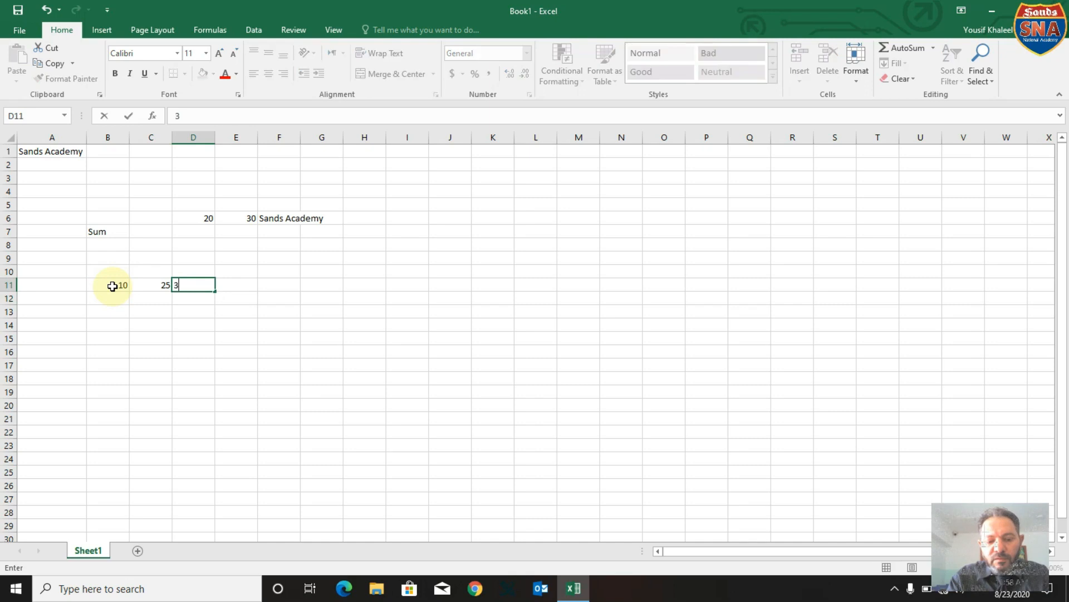
{"action": "key", "text": "Return"}
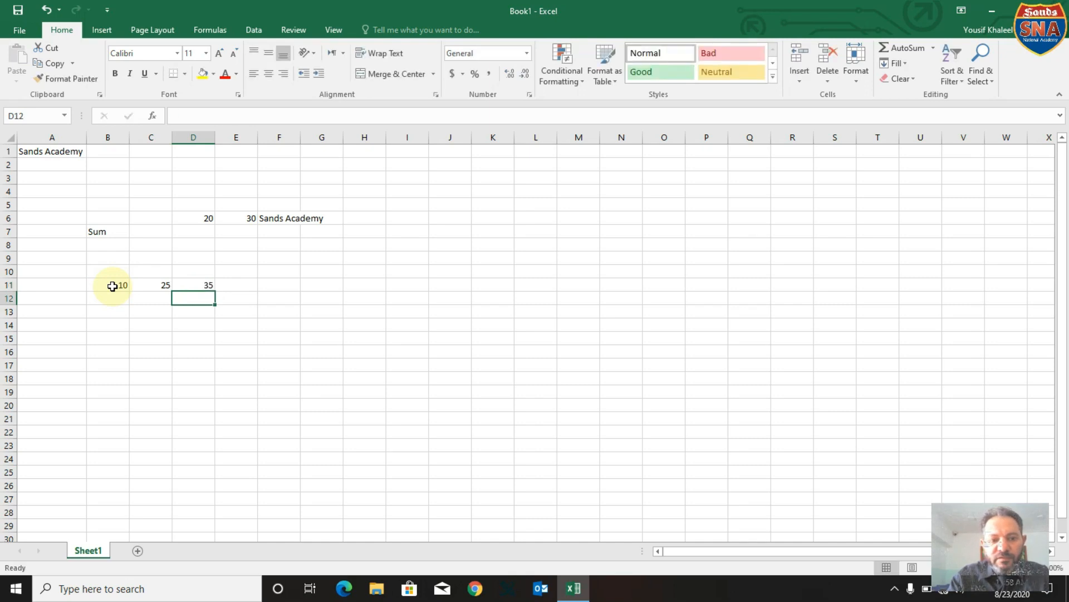
Enter the headings M1, M2, M3 and Sum in cells B10 to E10 above the numbers.
{"action": "key", "text": "Left"}
{"action": "key", "text": "Left"}
{"action": "key", "text": "Up"}
{"action": "key", "text": "Up"}
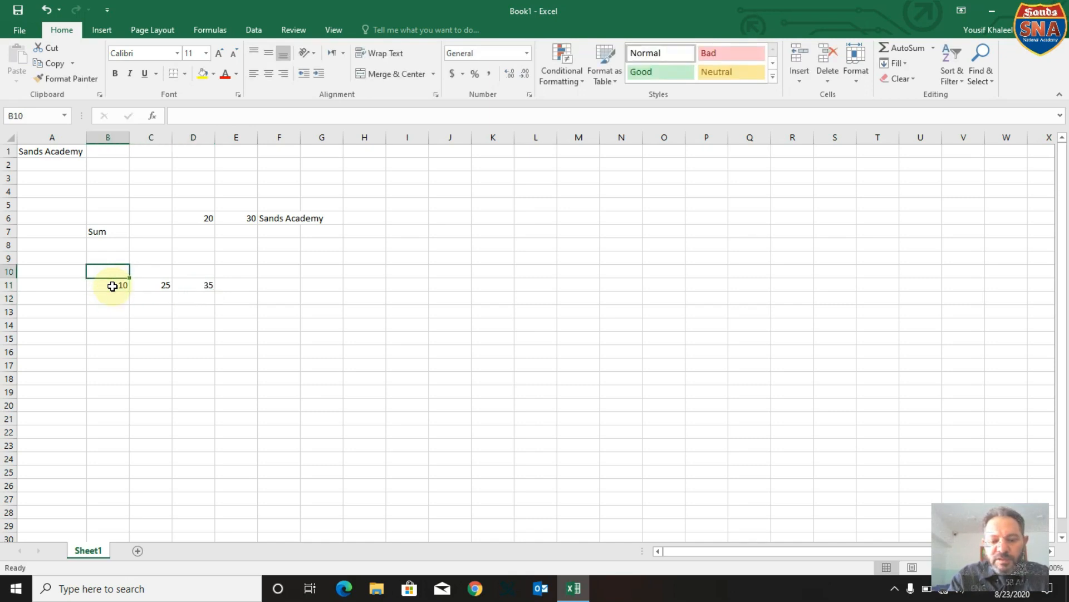
{"action": "type", "text": "M1"}
{"action": "key", "text": "Tab"}
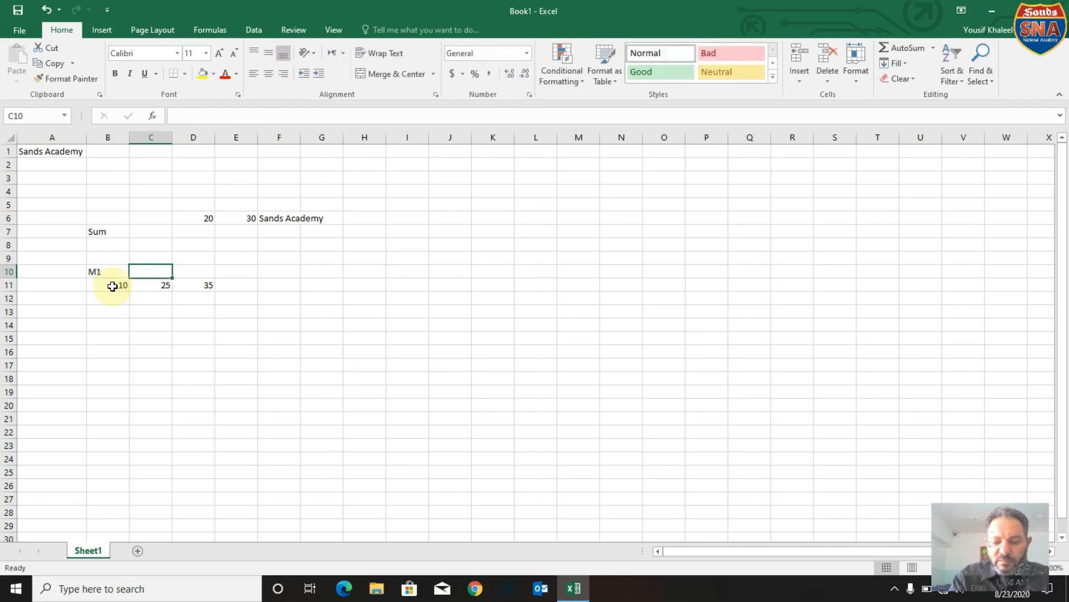
{"action": "type", "text": "M2"}
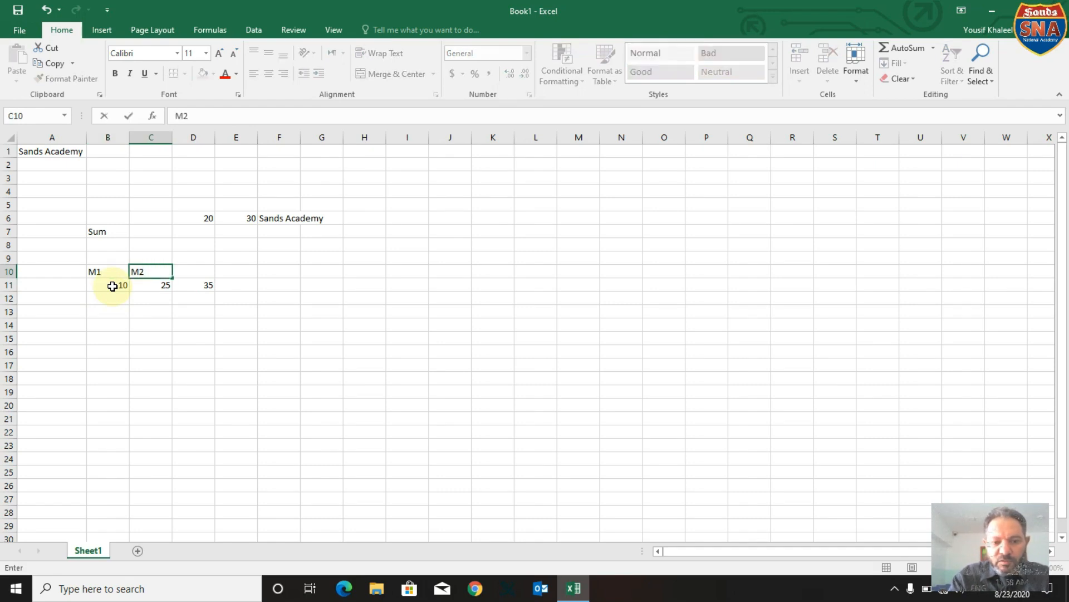
{"action": "key", "text": "Tab"}
{"action": "type", "text": "M3"}
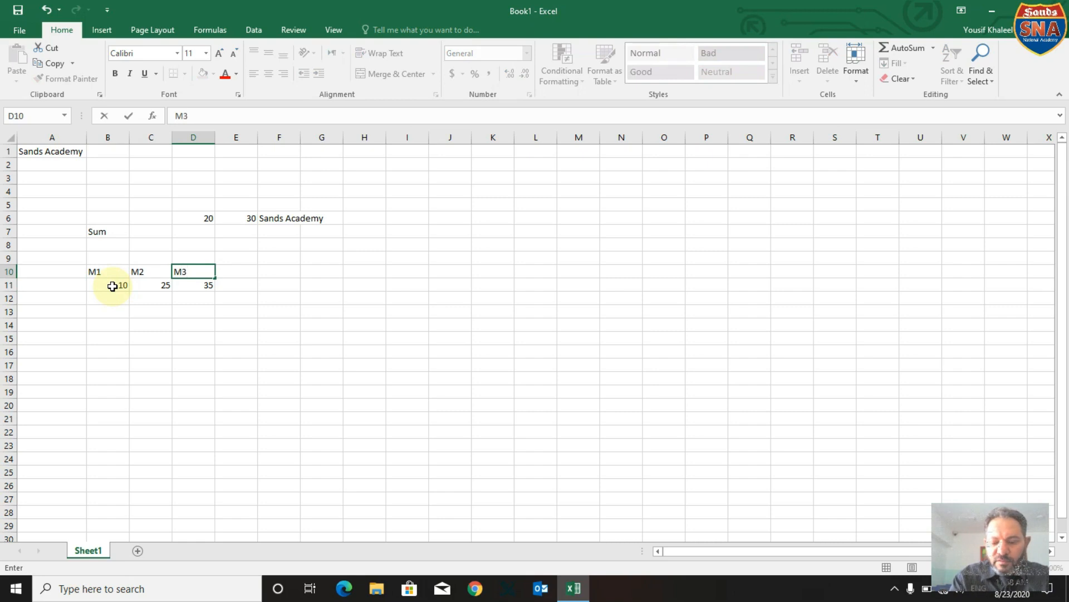
{"action": "key", "text": "Tab"}
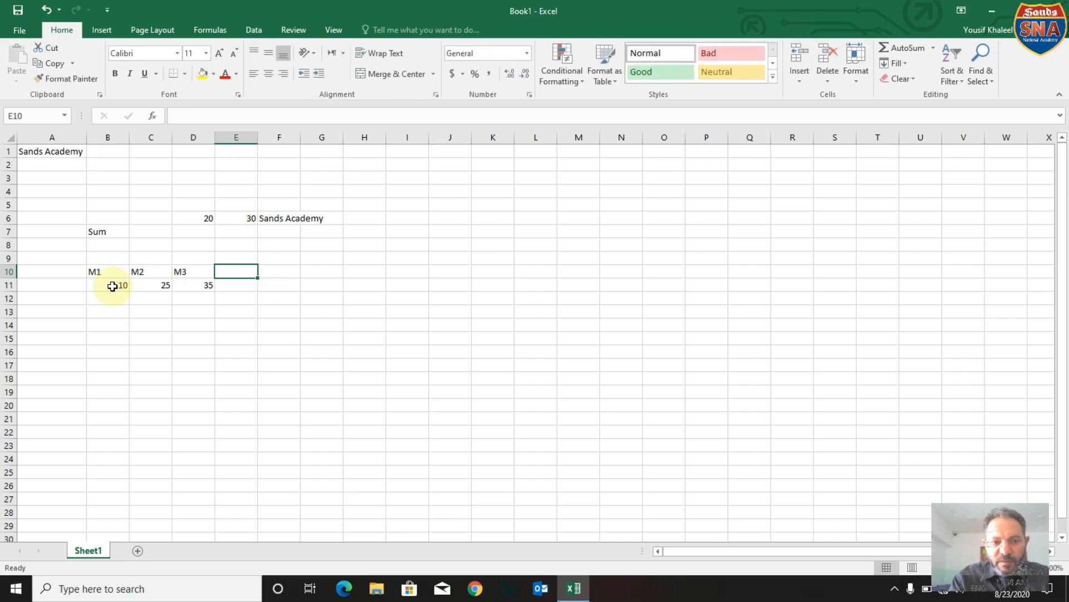
{"action": "type", "text": "Suma"}
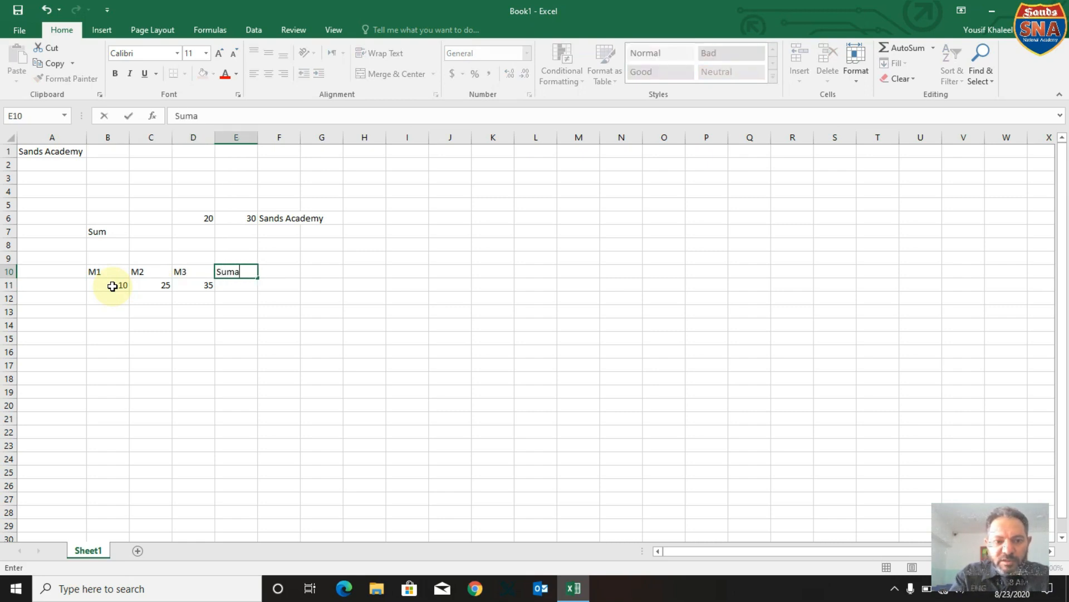
{"action": "key", "text": "BackSpace"}
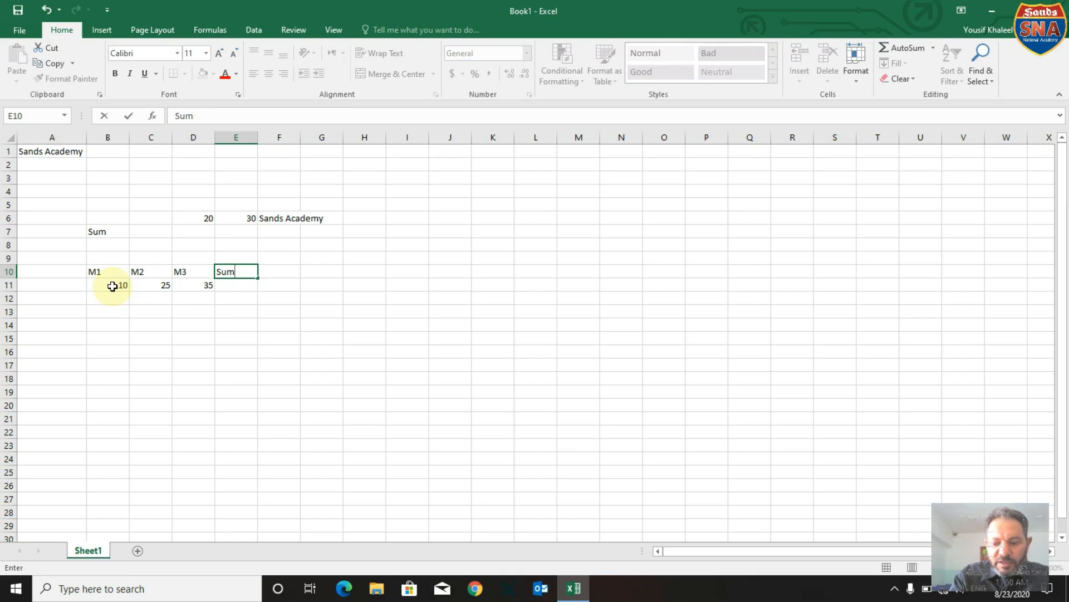
{"action": "key", "text": "Return"}
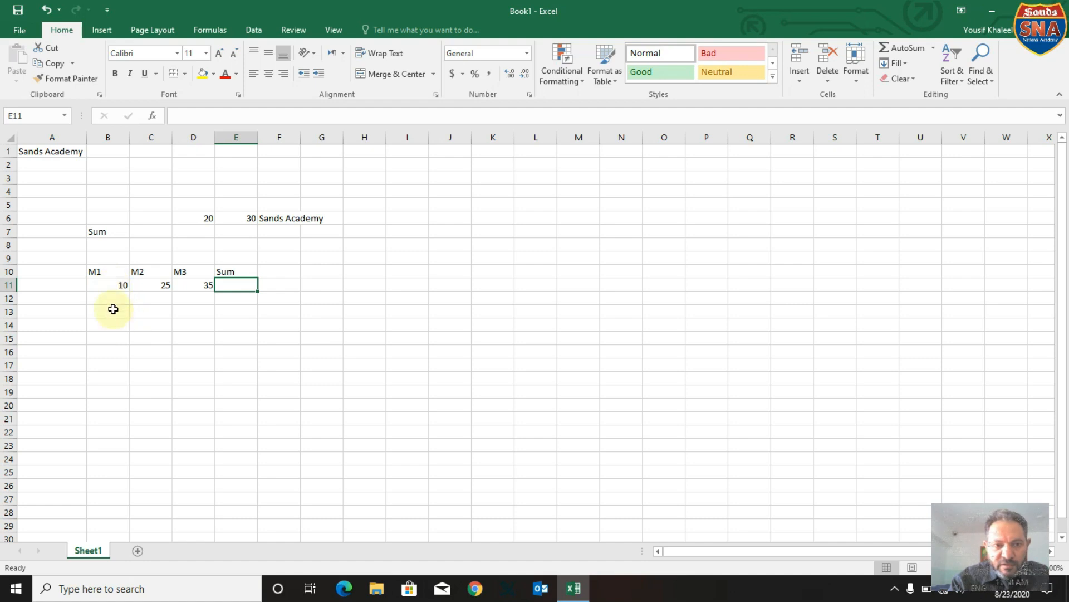
Insert the SUM function in cell E11 to total the range B11:D11.
{"action": "left_click", "coordinate": [154, 116]}
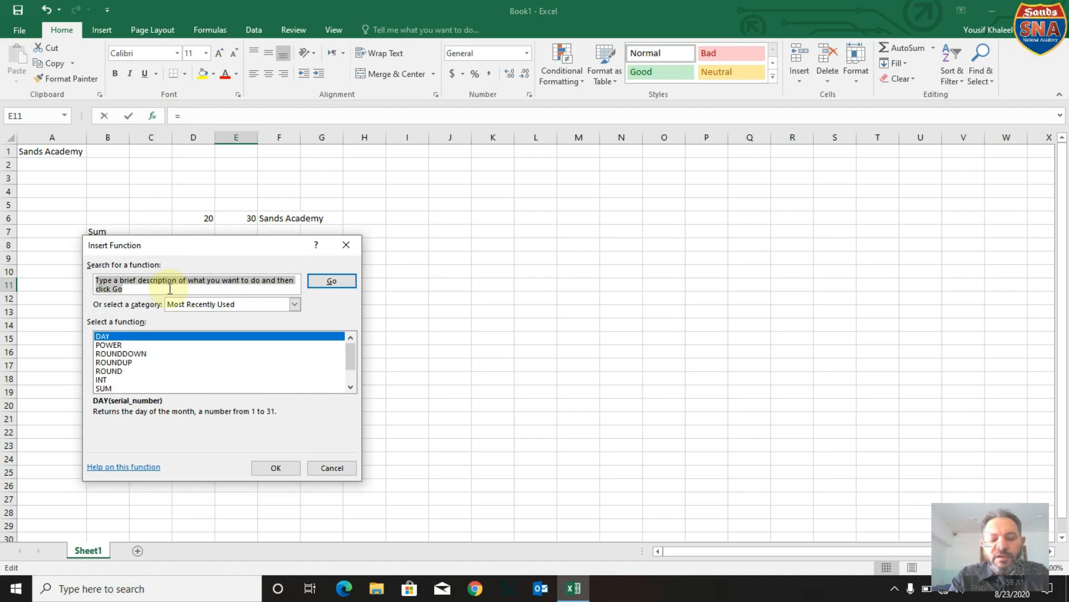
{"action": "type", "text": "su"}
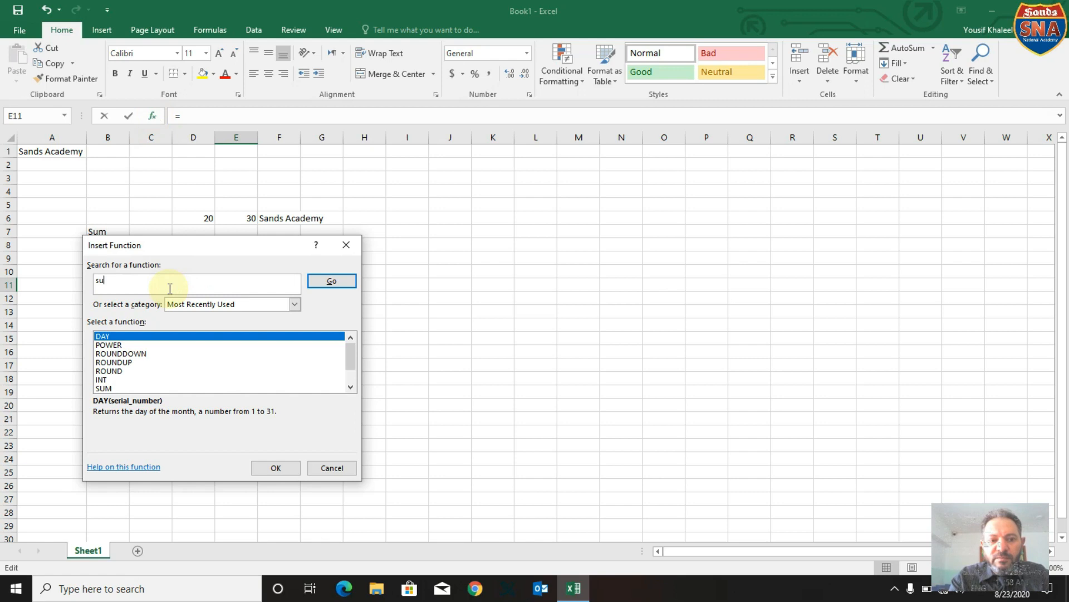
{"action": "type", "text": "m"}
{"action": "key", "text": "Return"}
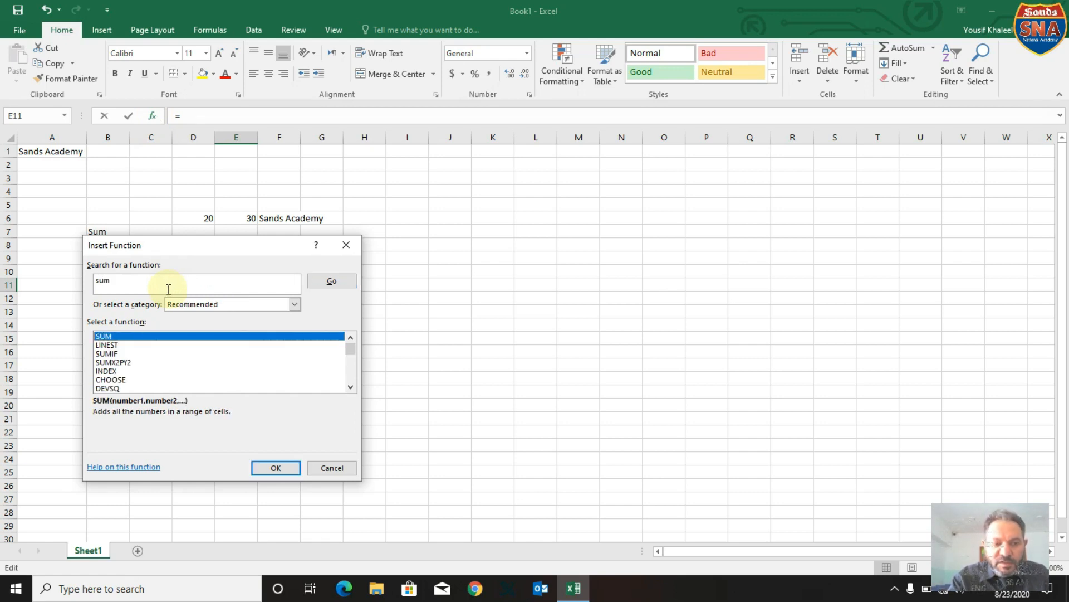
{"action": "left_click", "coordinate": [276, 468]}
{"action": "left_click_drag", "start_coordinate": [239, 254], "coordinate": [304, 387]}
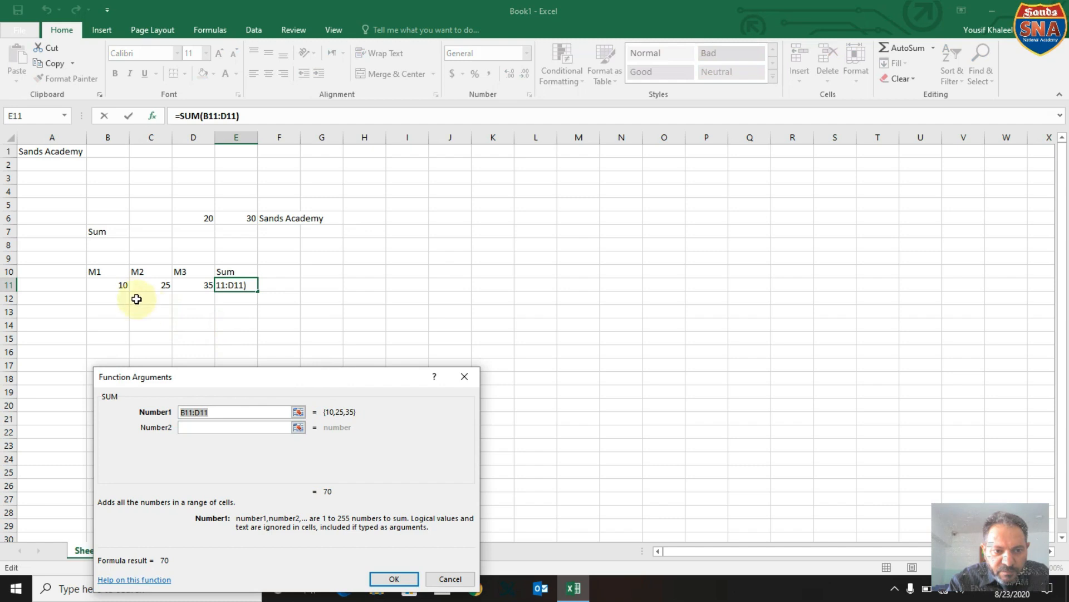
{"action": "left_click", "coordinate": [120, 286]}
{"action": "left_click_drag", "start_coordinate": [89, 285], "coordinate": [187, 280]}
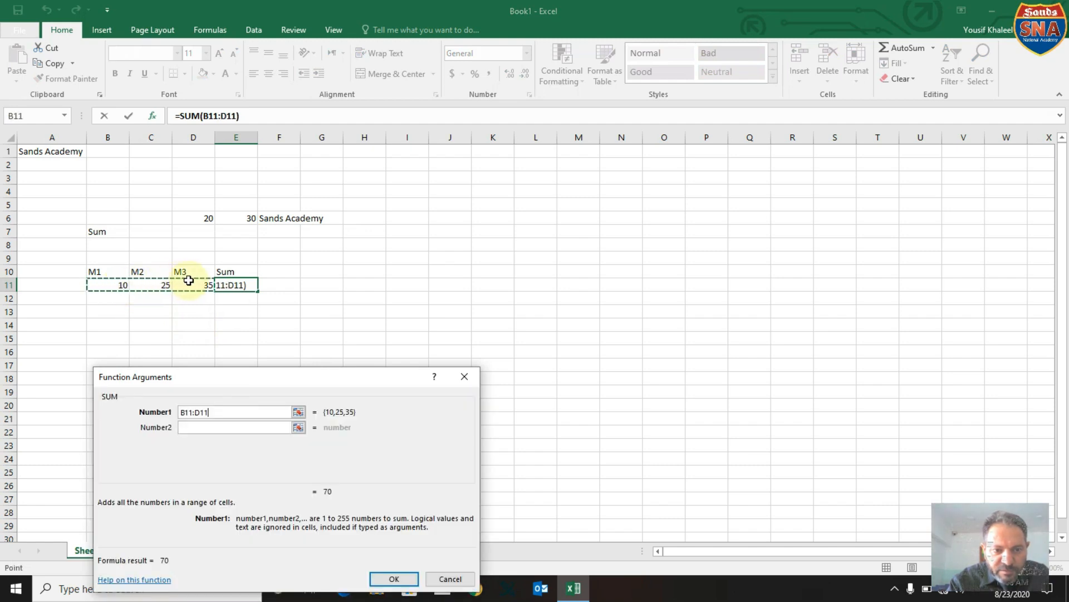
{"action": "left_click", "coordinate": [394, 579]}
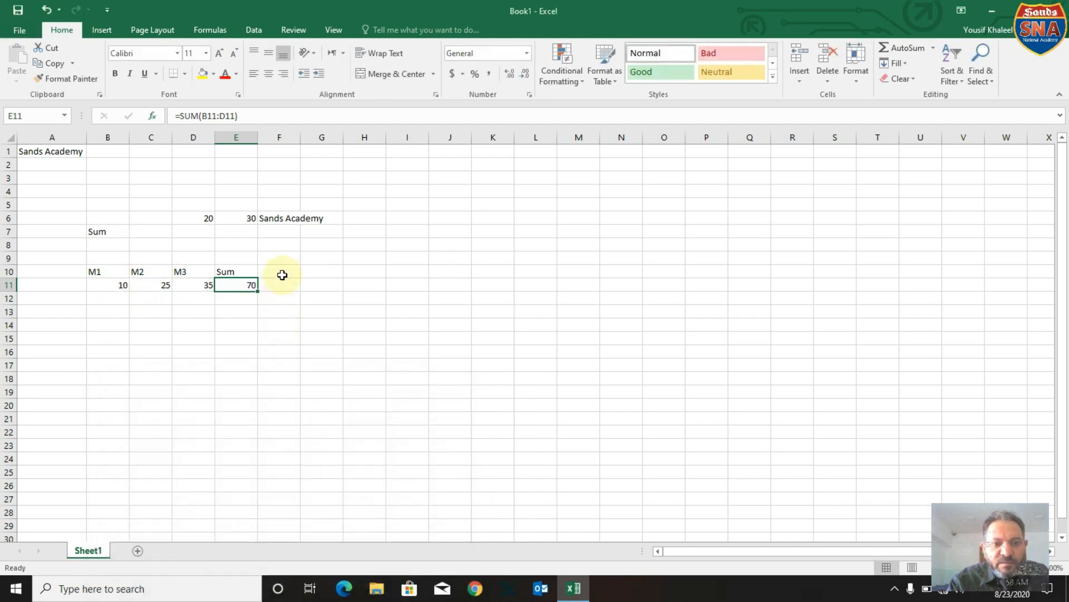
Enter the heading Avarage in cell F10.
{"action": "left_click", "coordinate": [283, 272]}
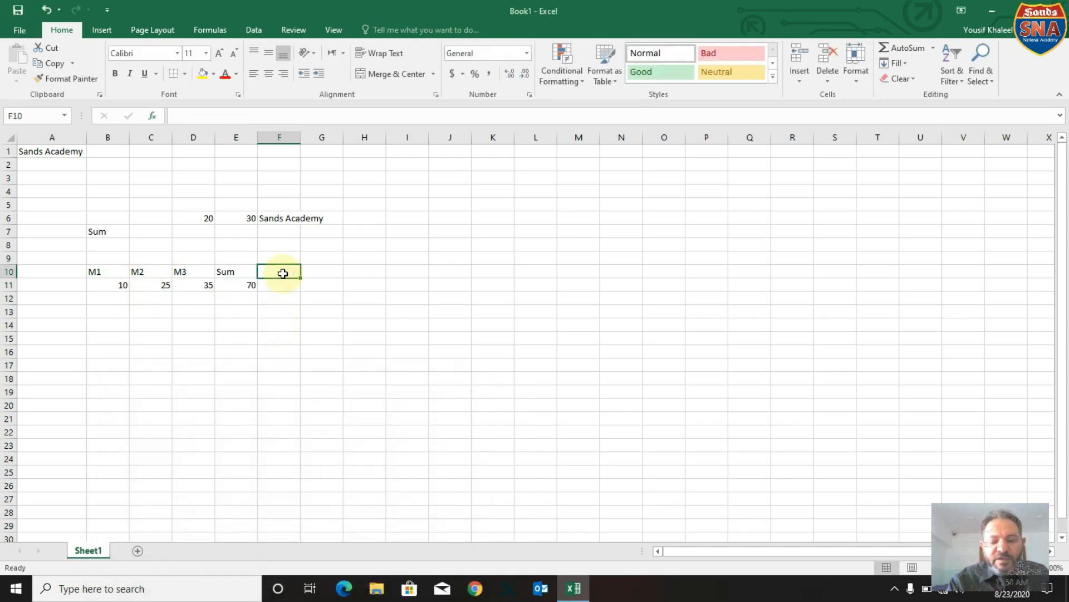
{"action": "type", "text": "A"}
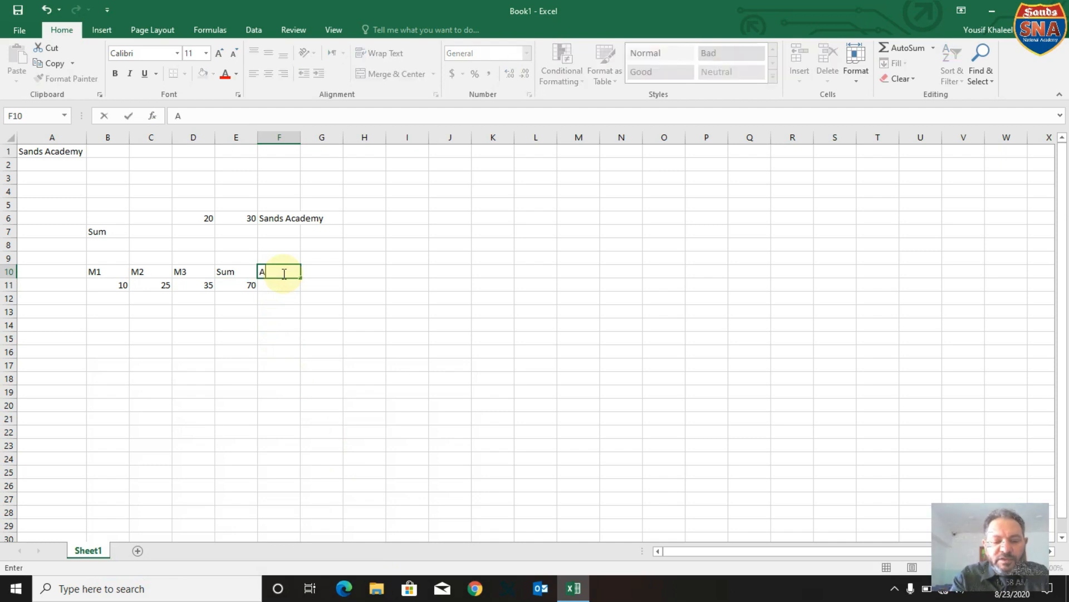
{"action": "type", "text": "varage"}
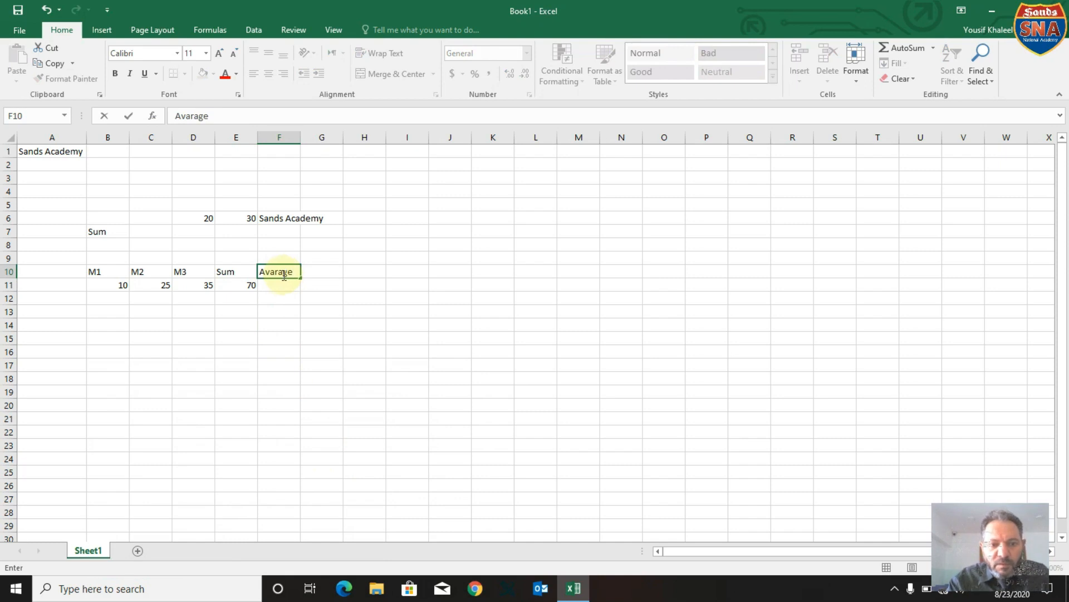
{"action": "left_click", "coordinate": [285, 283]}
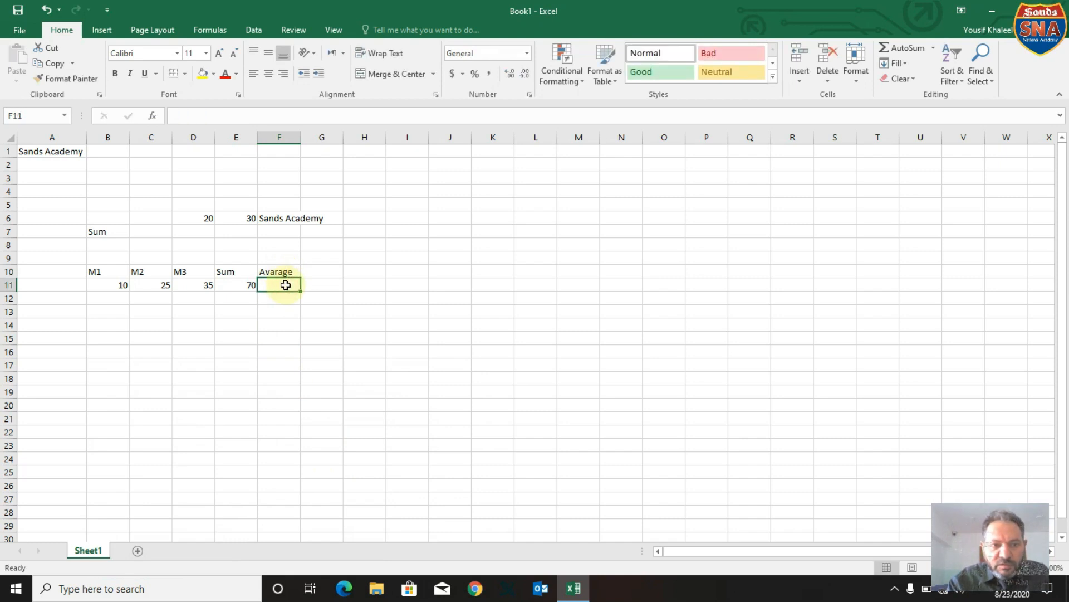
Start inserting a function in cell F11 and search for it with the terms avarage and av.
{"action": "left_click", "coordinate": [151, 116]}
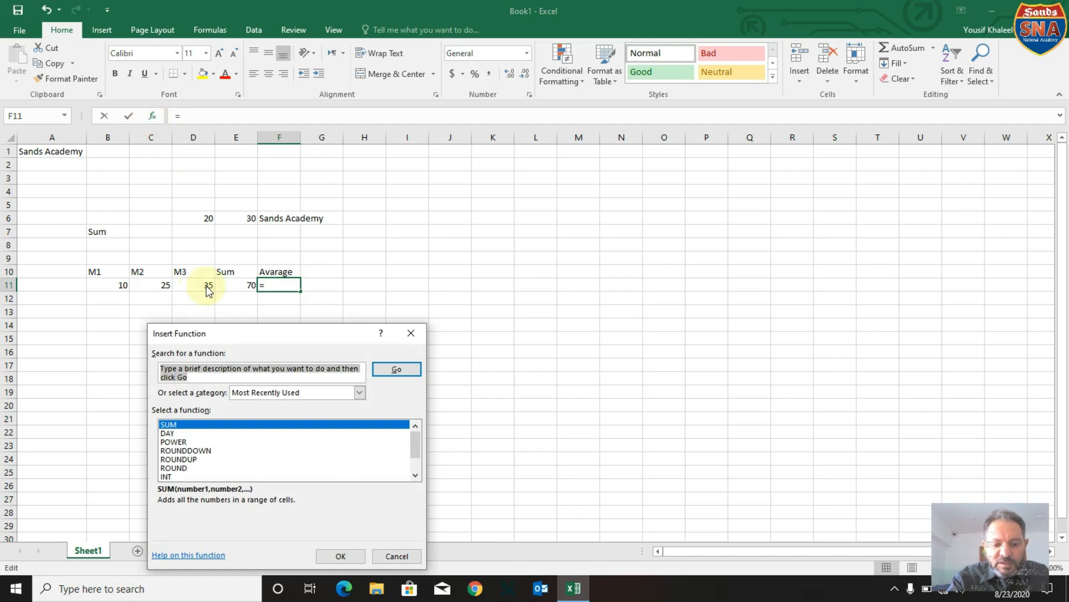
{"action": "type", "text": "avarage"}
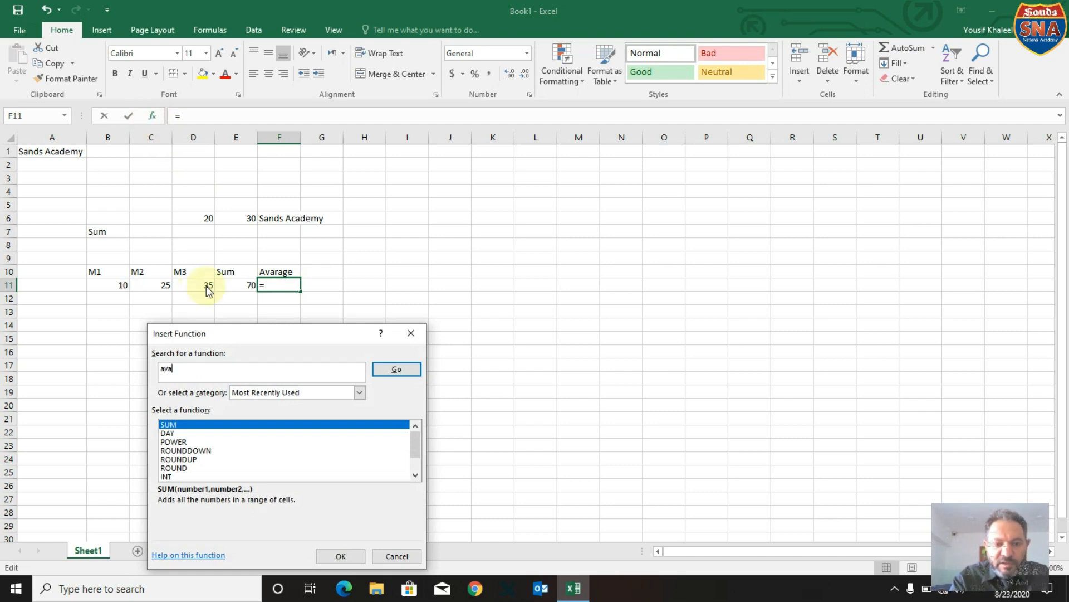
{"action": "key", "text": "Return"}
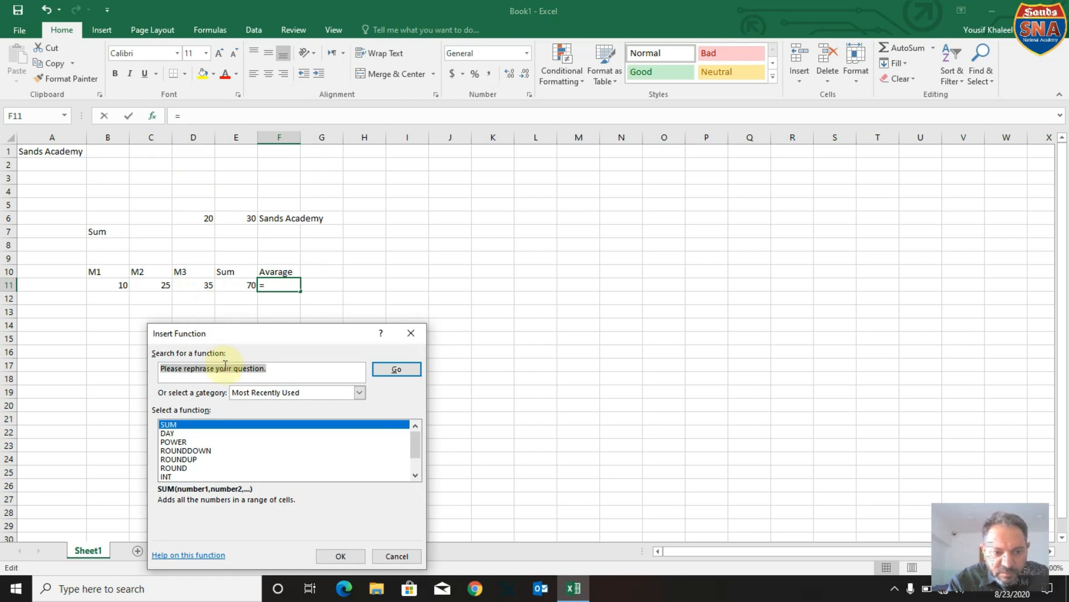
{"action": "type", "text": "av"}
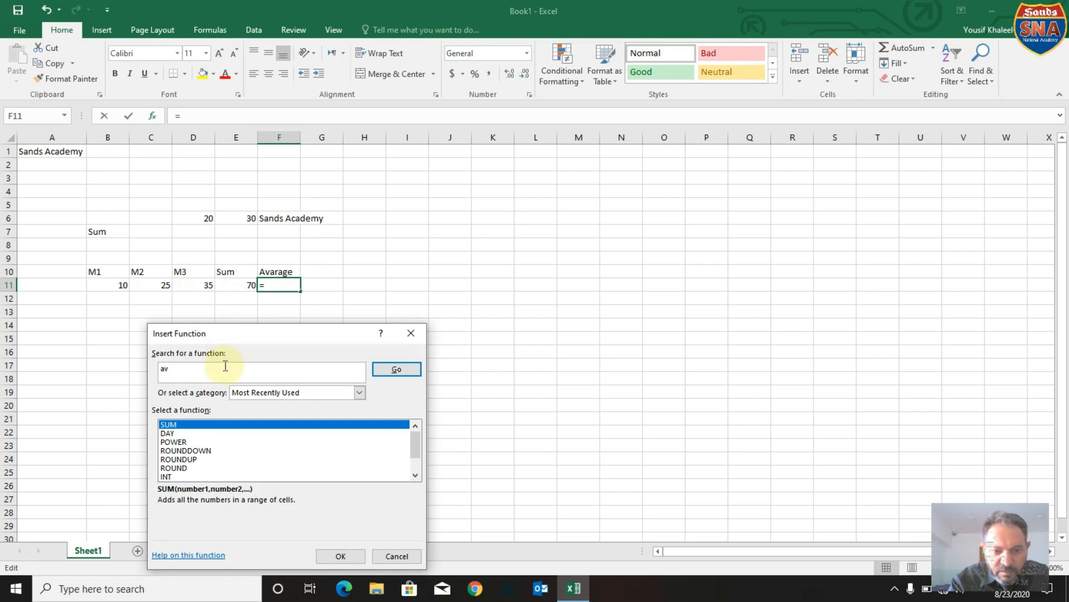
{"action": "key", "text": "Return"}
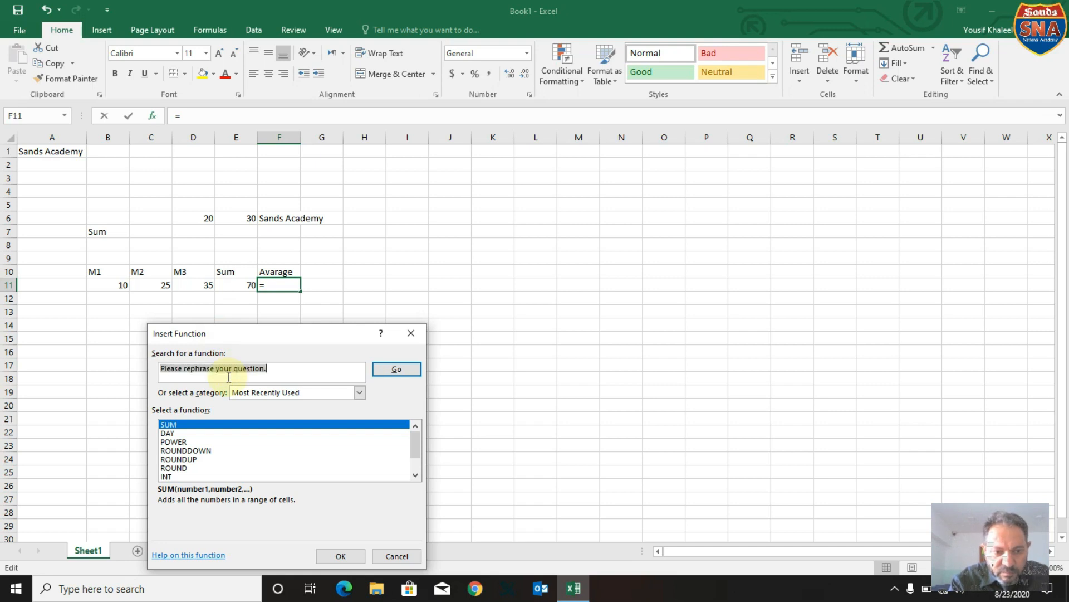
Choose the AVERAGE function for cell F11 and apply it to the range B11:D11.
{"action": "left_click", "coordinate": [186, 451]}
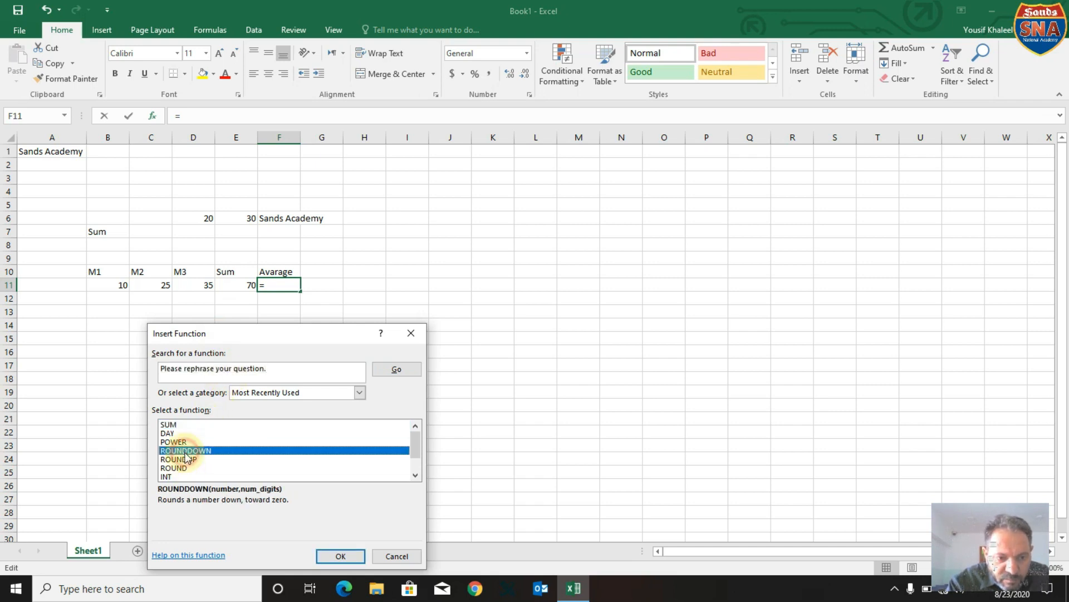
{"action": "key", "text": "a"}
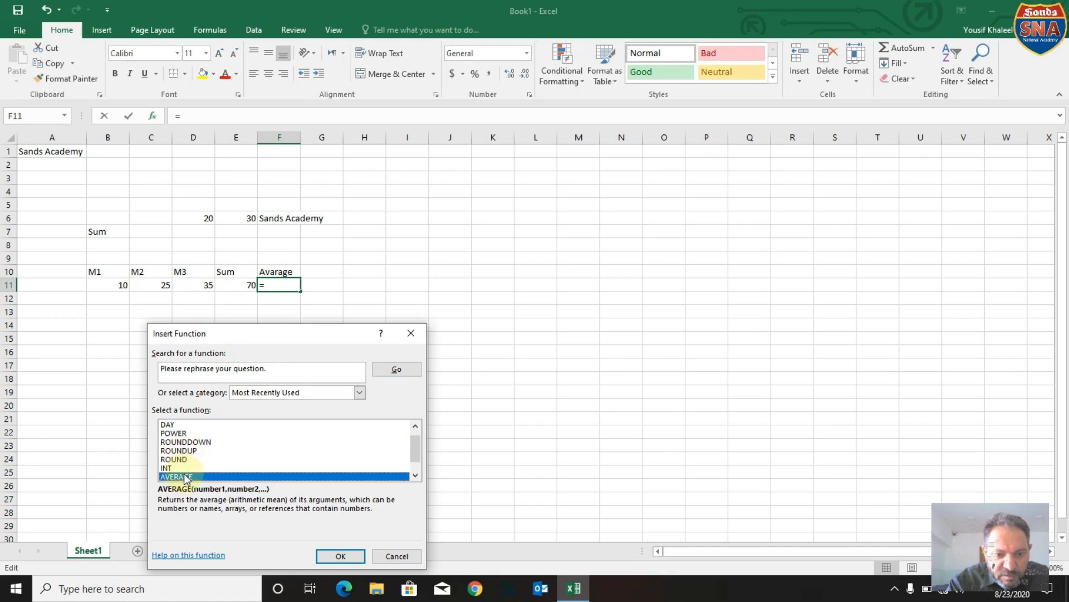
{"action": "left_click", "coordinate": [335, 555]}
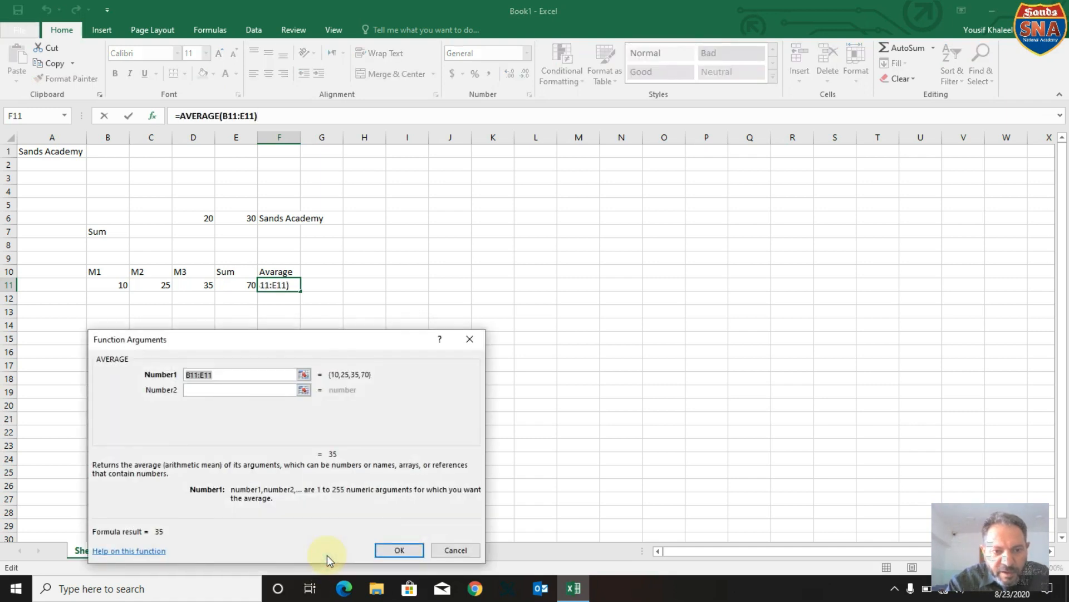
{"action": "left_click_drag", "start_coordinate": [396, 338], "coordinate": [635, 246]}
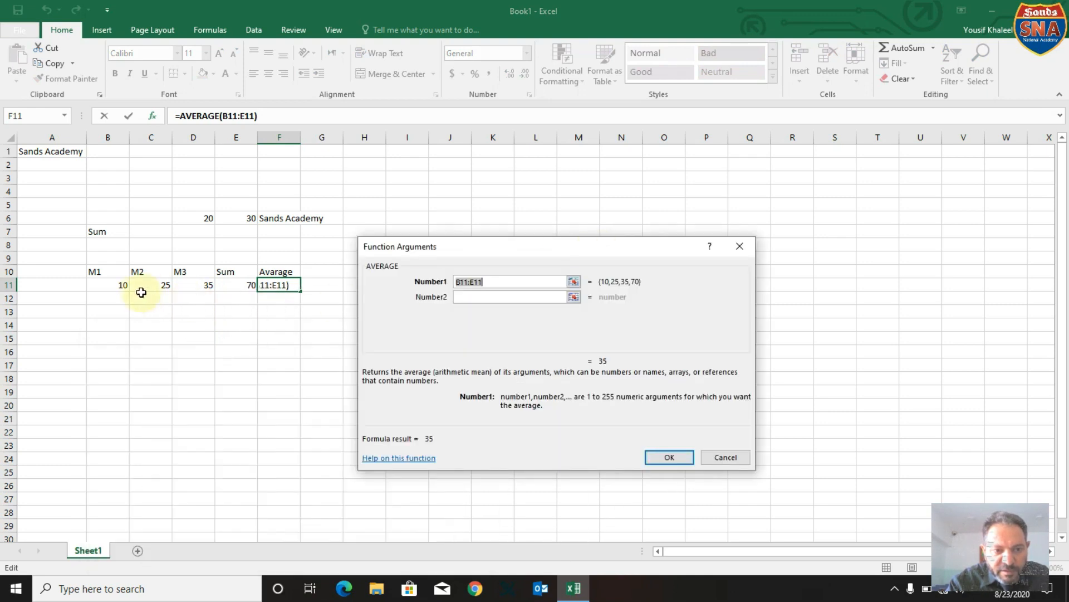
{"action": "left_click_drag", "start_coordinate": [117, 286], "coordinate": [203, 285]}
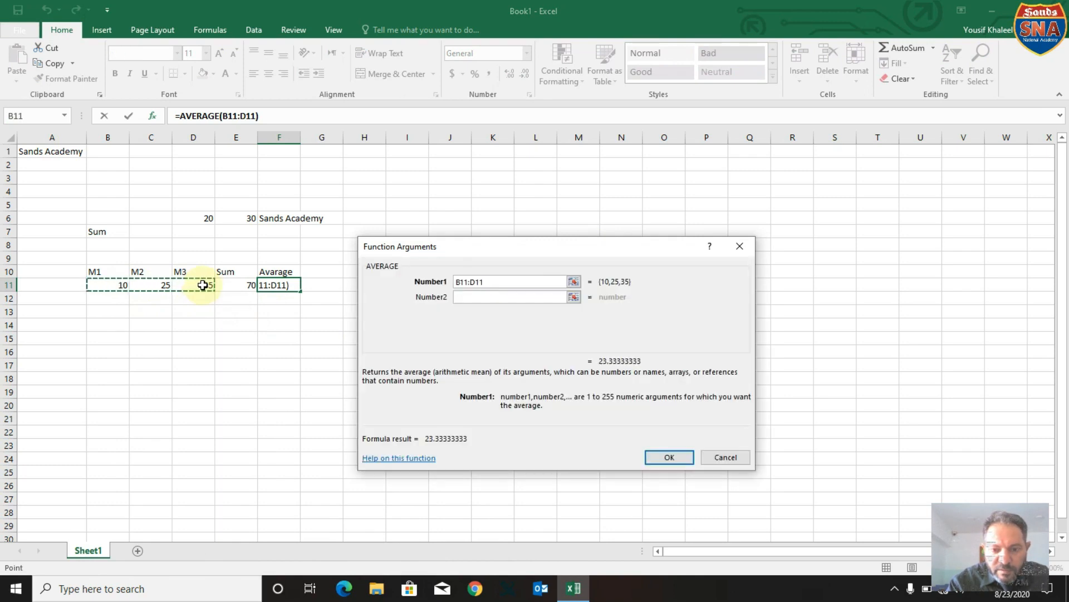
{"action": "left_click", "coordinate": [665, 457]}
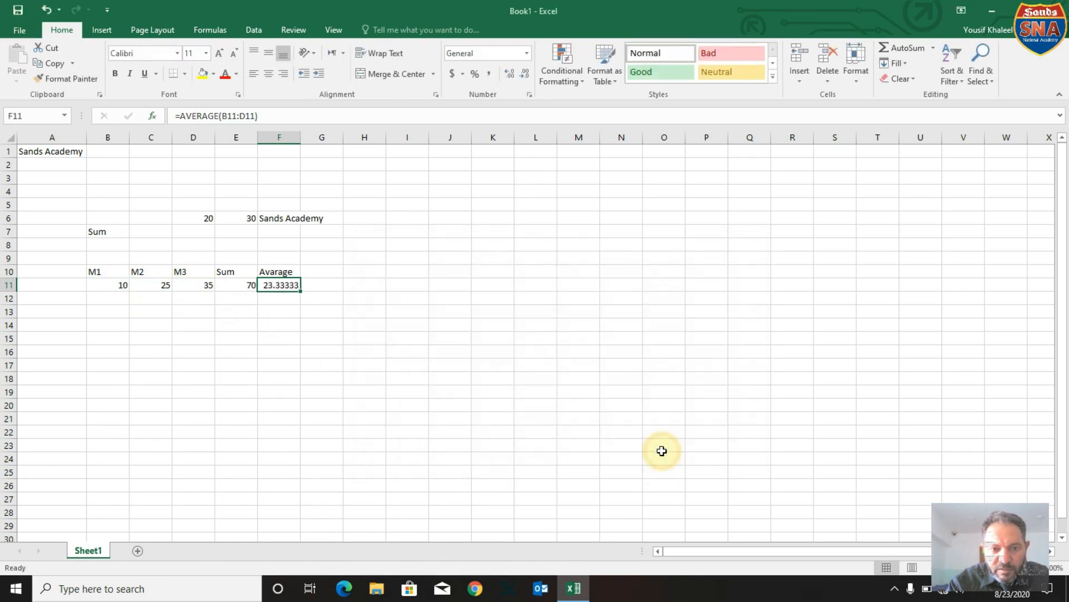
Enter the heading Max in cell G10.
{"action": "left_click", "coordinate": [327, 271]}
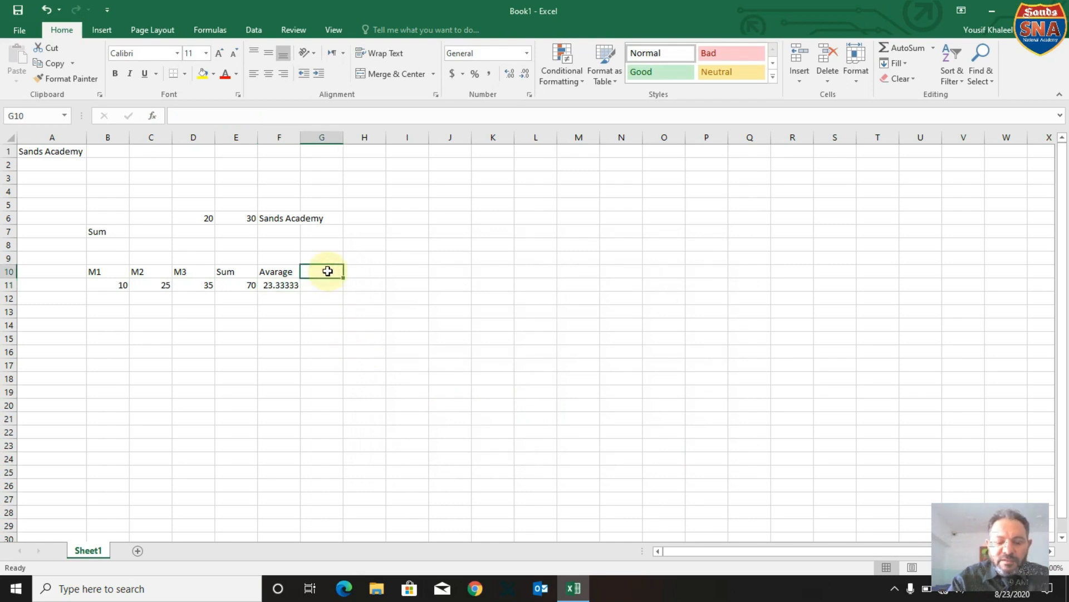
{"action": "type", "text": "Max"}
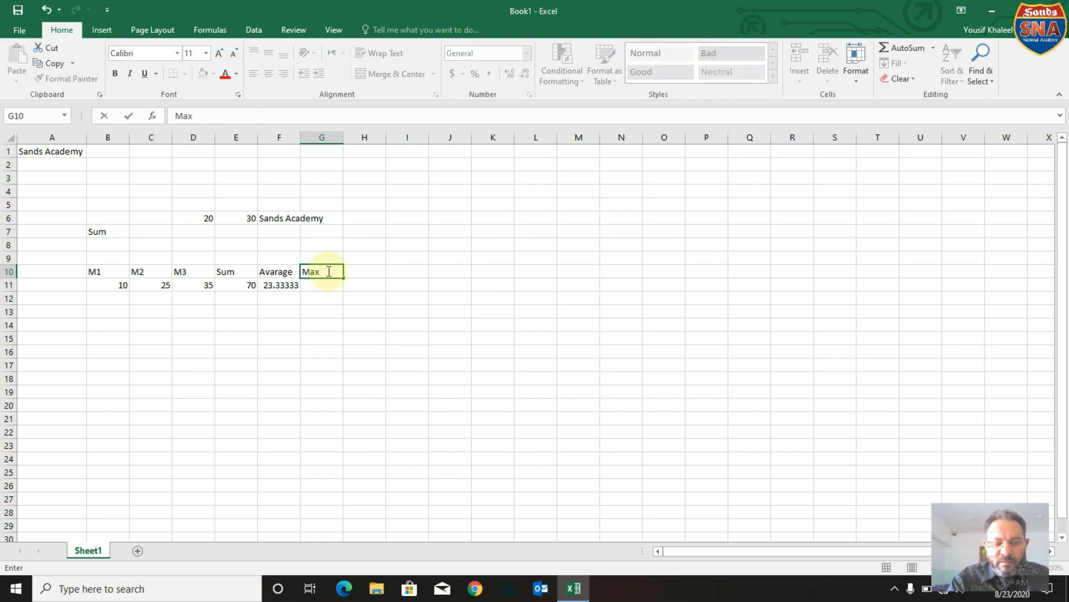
{"action": "left_click", "coordinate": [330, 285]}
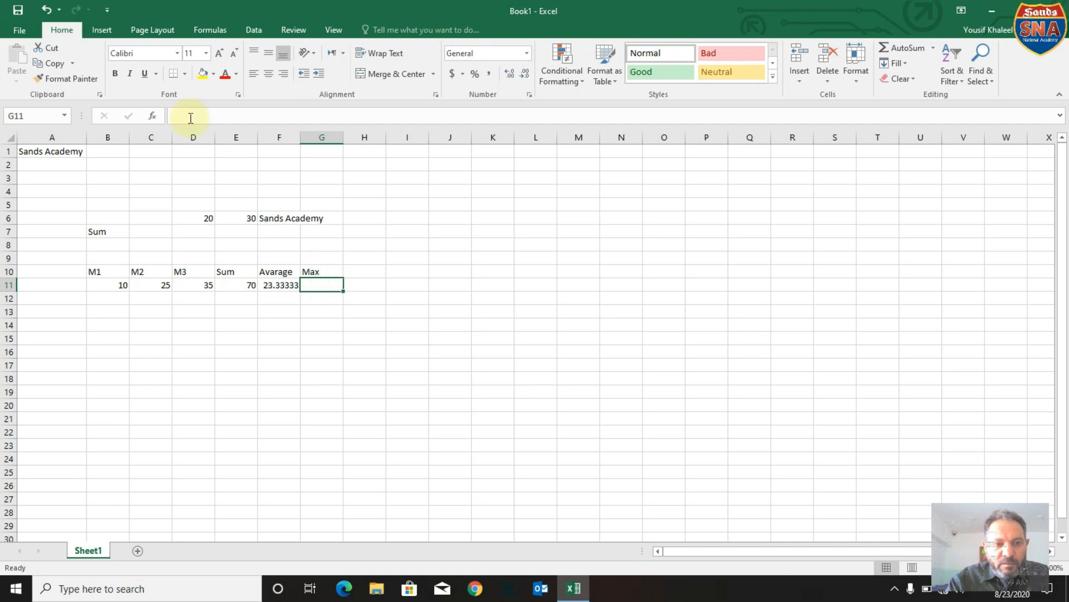
Start inserting a function in cell G11 and enter ma as the function search text.
{"action": "left_click", "coordinate": [153, 115]}
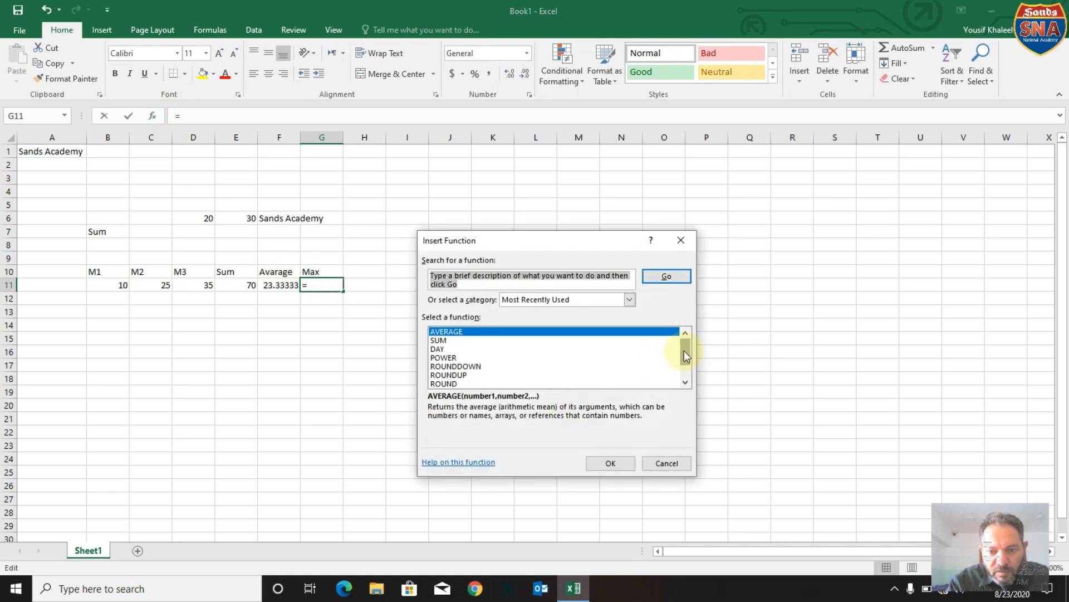
{"action": "scroll", "coordinate": [684, 357], "scroll_direction": "down", "scroll_amount": 1}
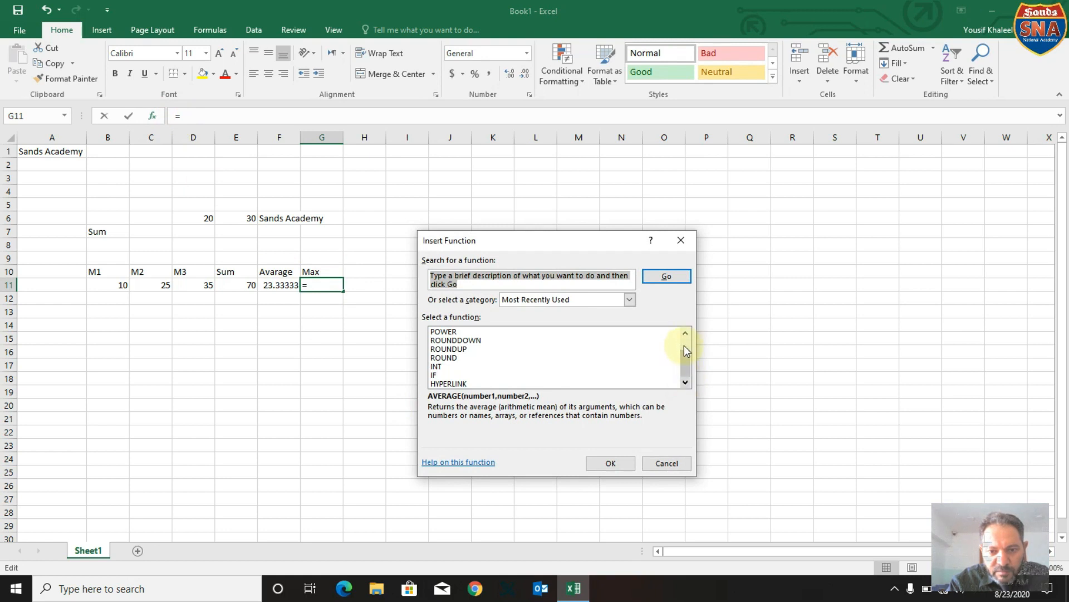
{"action": "scroll", "coordinate": [684, 359], "scroll_direction": "up", "scroll_amount": 1}
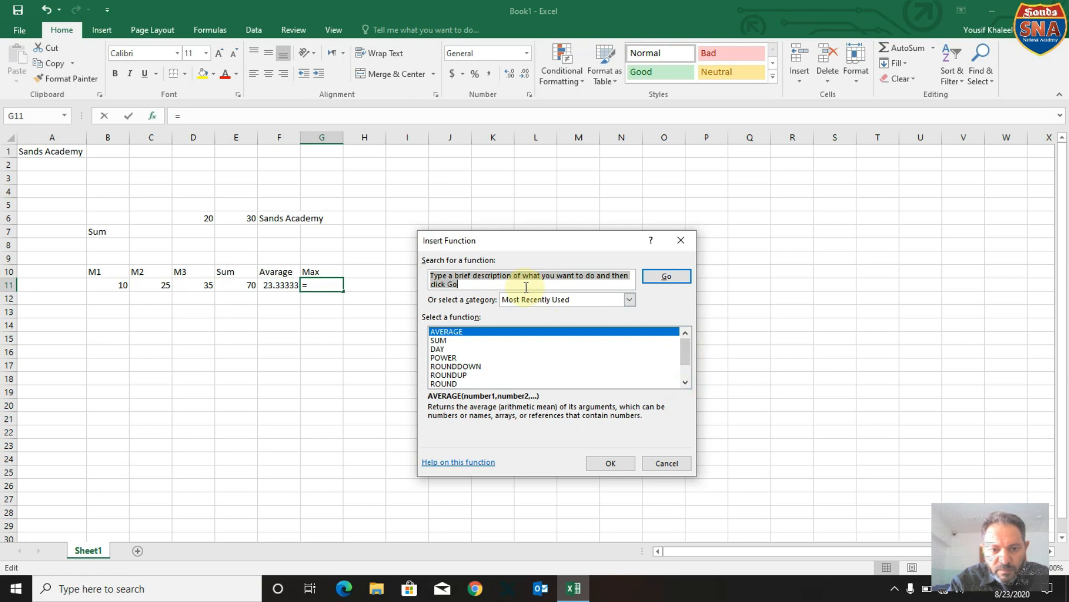
{"action": "type", "text": "ma"}
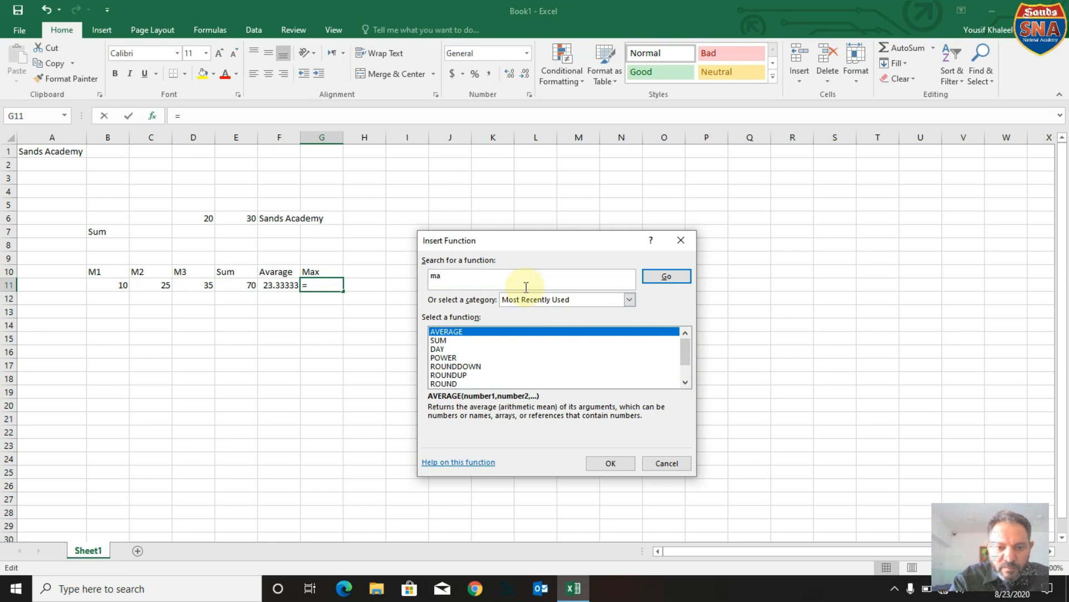
Look through the recently used functions for one that returns the maximum for cell G11.
{"action": "left_click", "coordinate": [449, 348]}
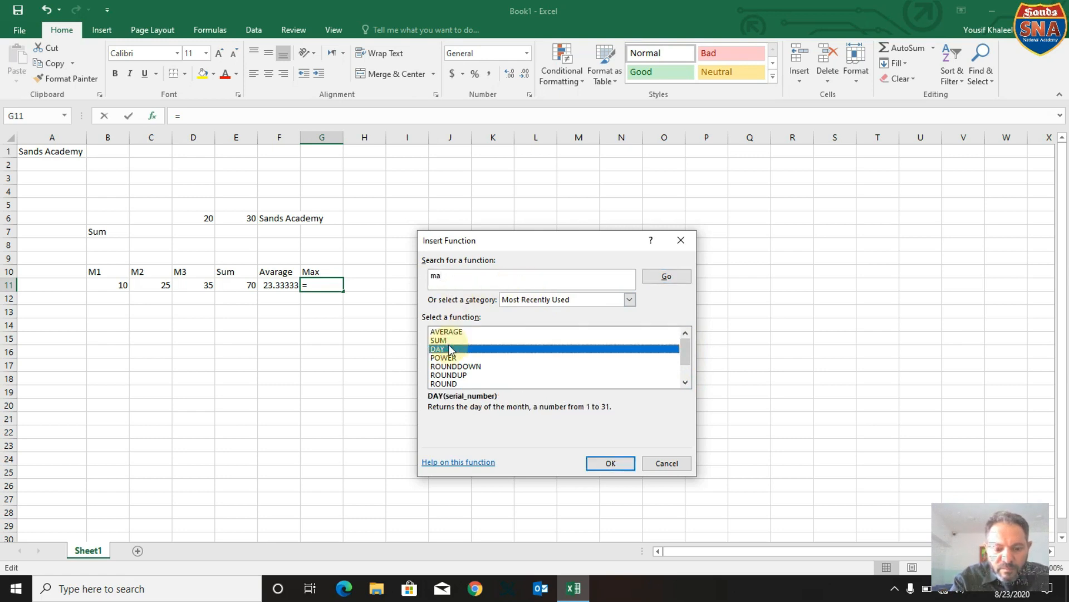
{"action": "key", "text": "a"}
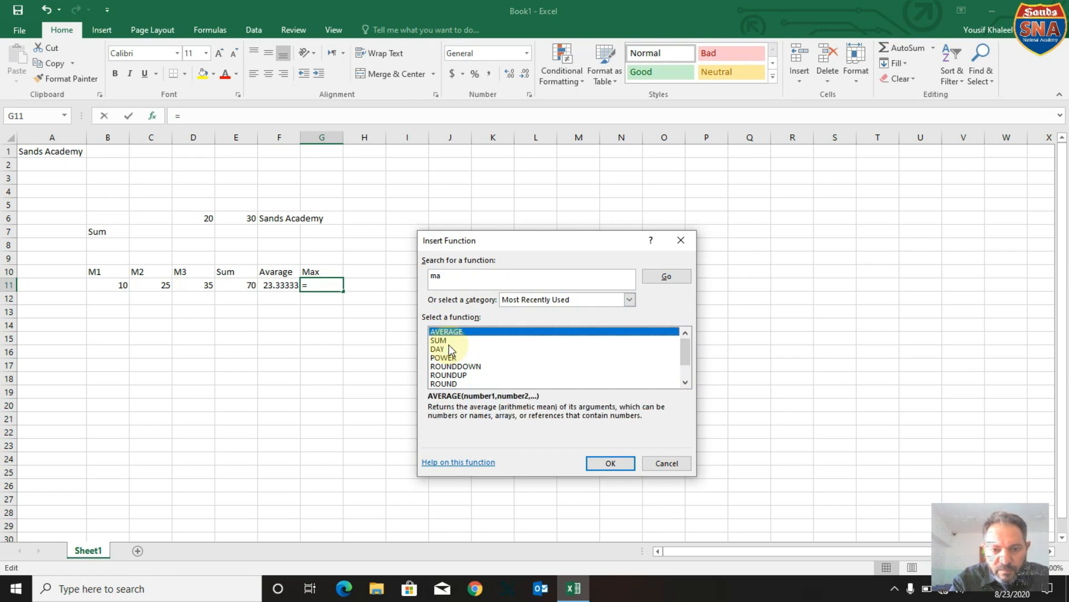
{"action": "key", "text": "Down"}
{"action": "key", "text": "Down"}
{"action": "key", "text": "Down"}
{"action": "key", "text": "Down"}
{"action": "key", "text": "Down"}
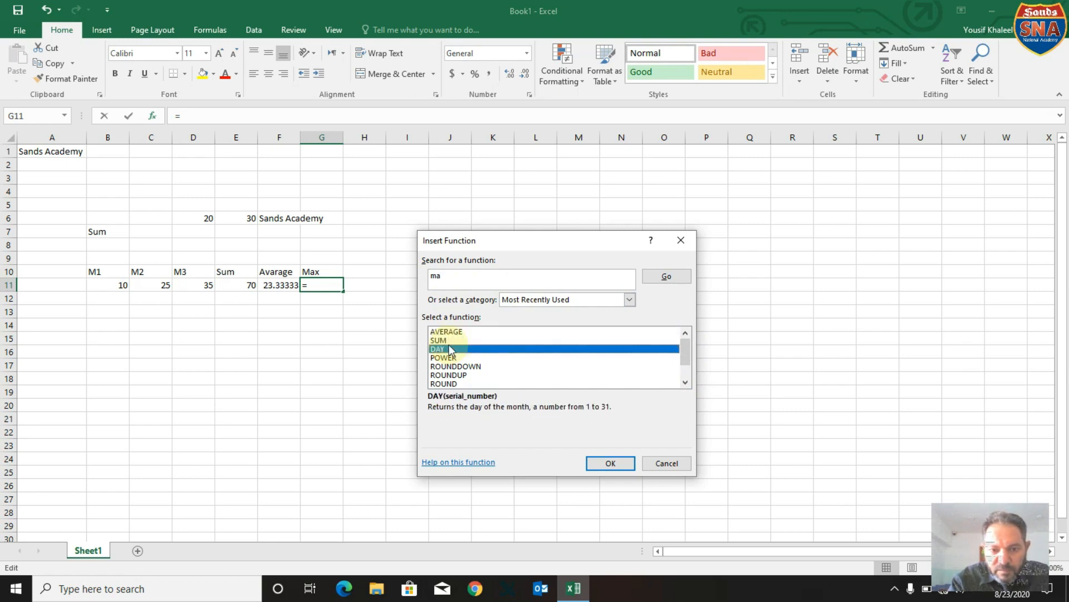
{"action": "key", "text": "Down"}
{"action": "key", "text": "Down"}
{"action": "key", "text": "Down"}
{"action": "key", "text": "Down"}
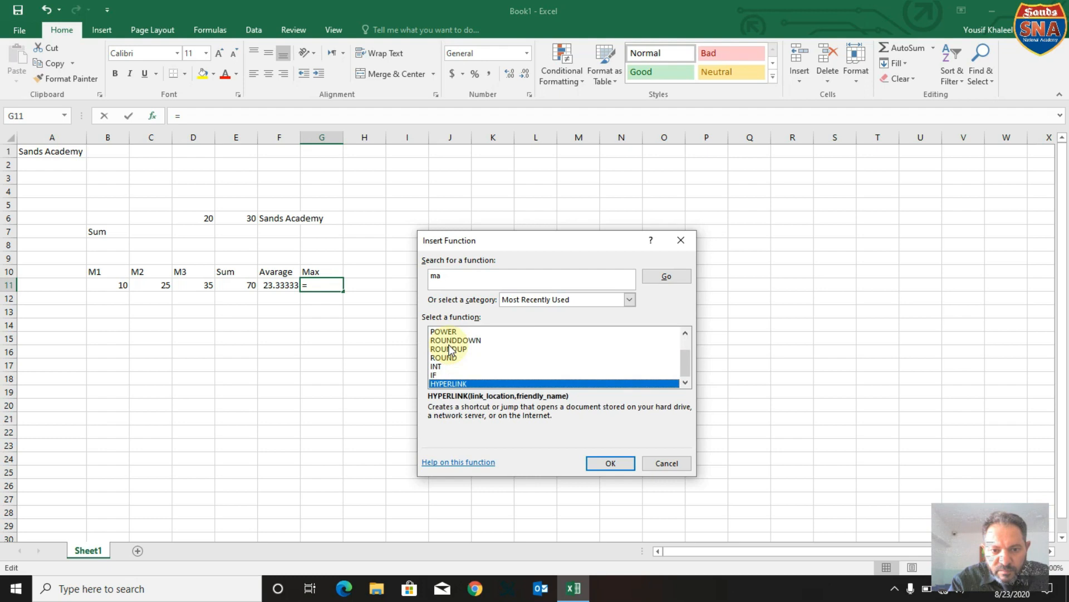
{"action": "key", "text": "Up"}
{"action": "key", "text": "Up"}
{"action": "key", "text": "Up"}
{"action": "key", "text": "Up"}
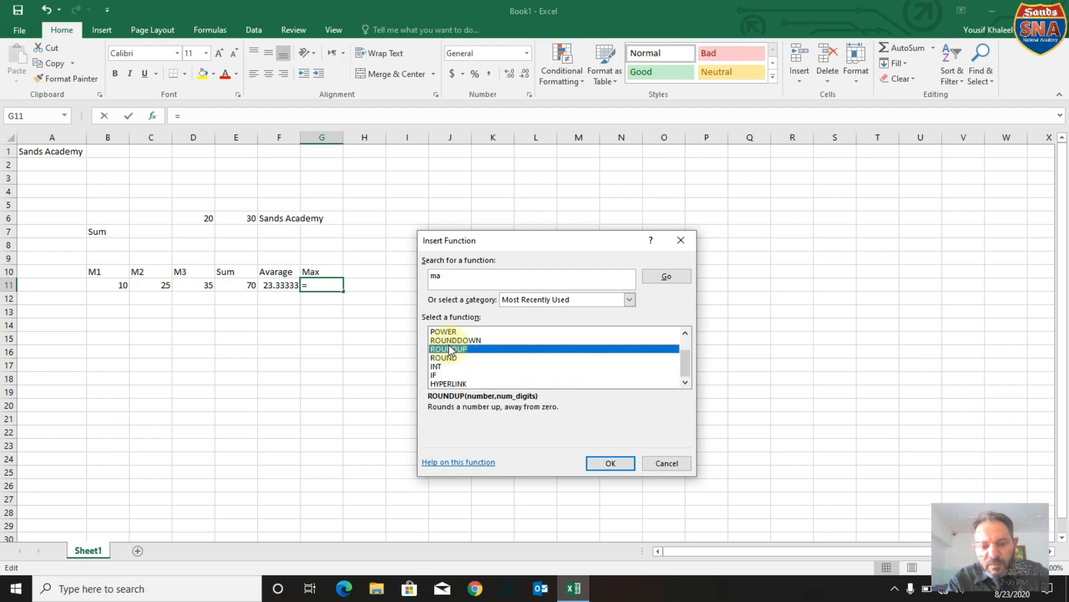
{"action": "key", "text": "Up"}
{"action": "key", "text": "Up"}
{"action": "key", "text": "Up"}
{"action": "key", "text": "Up"}
{"action": "key", "text": "Up"}
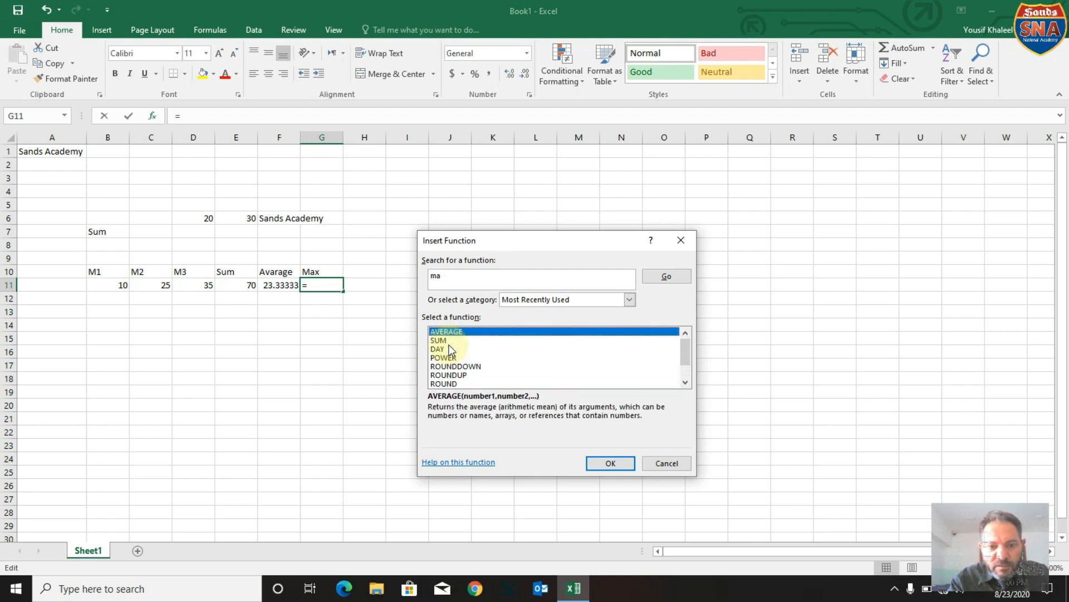
{"action": "key", "text": "Down"}
{"action": "key", "text": "Down"}
{"action": "key", "text": "Down"}
{"action": "key", "text": "Down"}
{"action": "key", "text": "Down"}
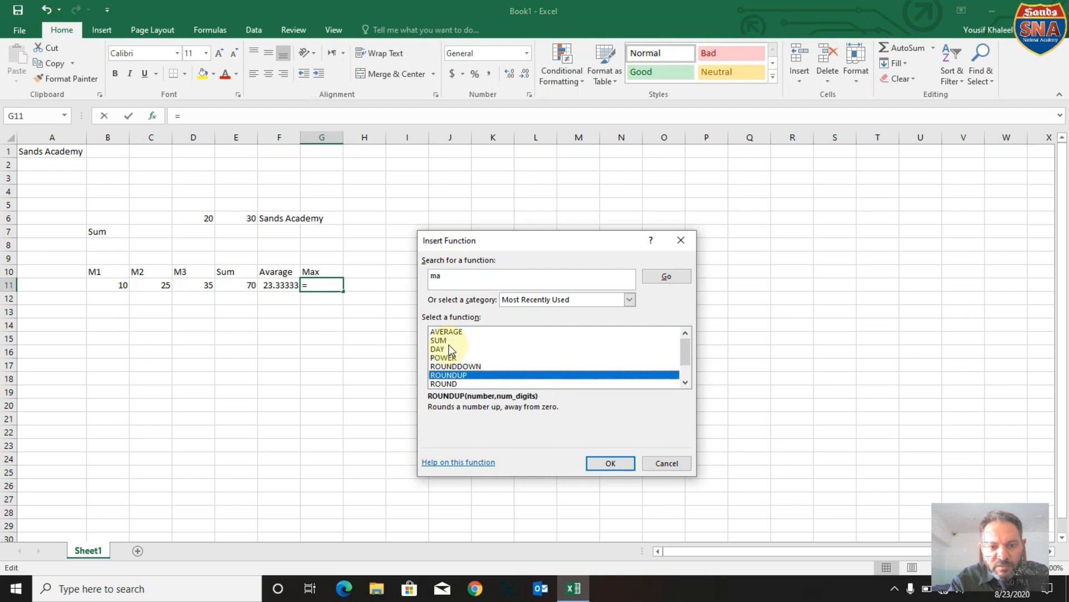
Try to find the maximum function by showing all functions and searching for ma.
{"action": "left_click", "coordinate": [634, 298]}
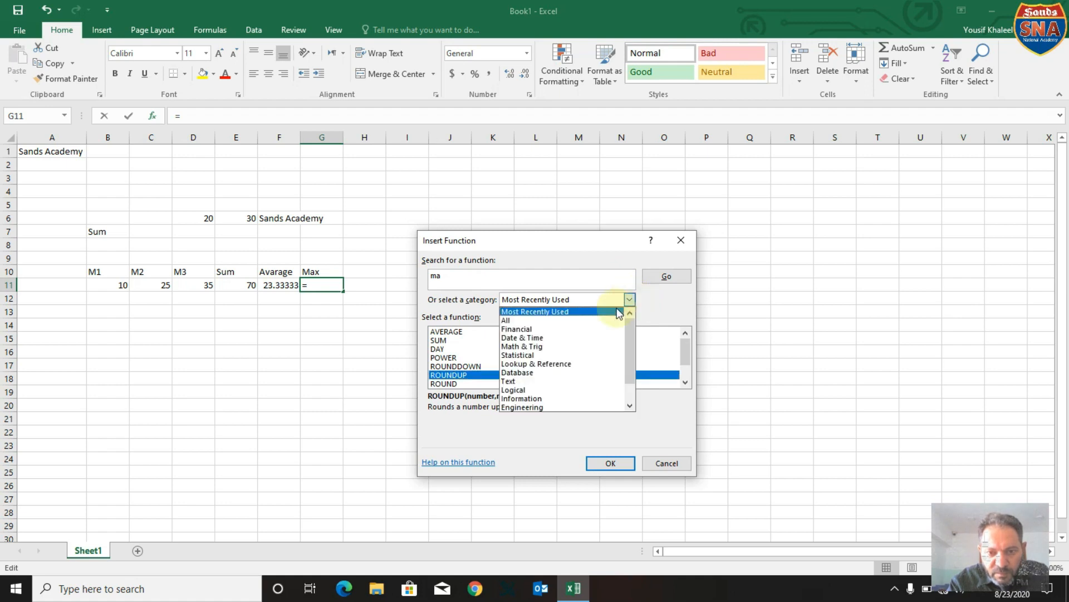
{"action": "left_click", "coordinate": [597, 321]}
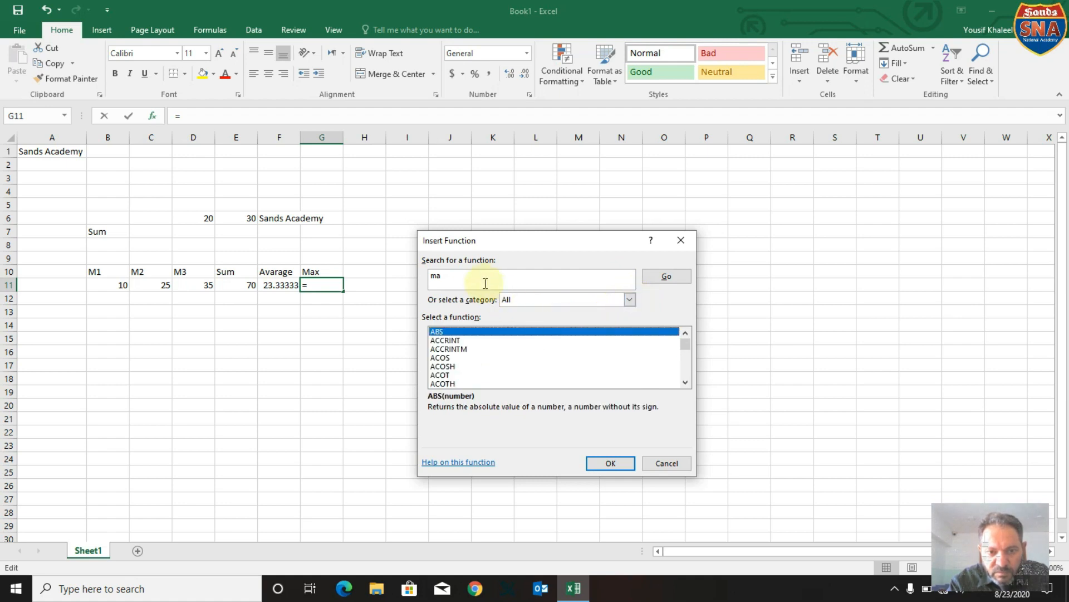
{"action": "left_click", "coordinate": [457, 280]}
{"action": "key", "text": "Return"}
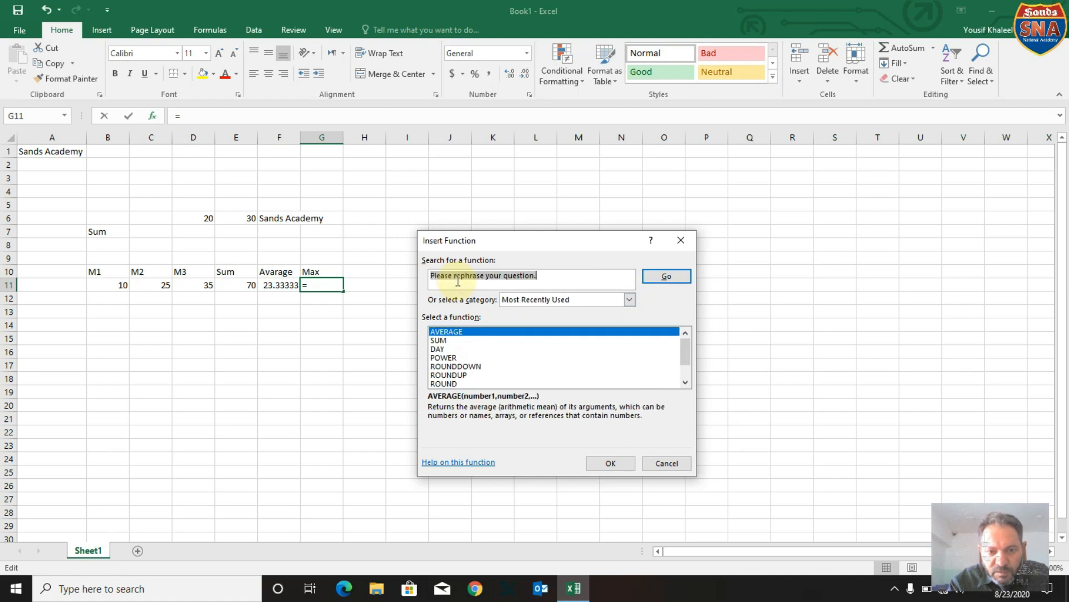
Show the All function category and choose the MAX function for cell G11.
{"action": "left_click", "coordinate": [543, 302]}
{"action": "left_click", "coordinate": [528, 321]}
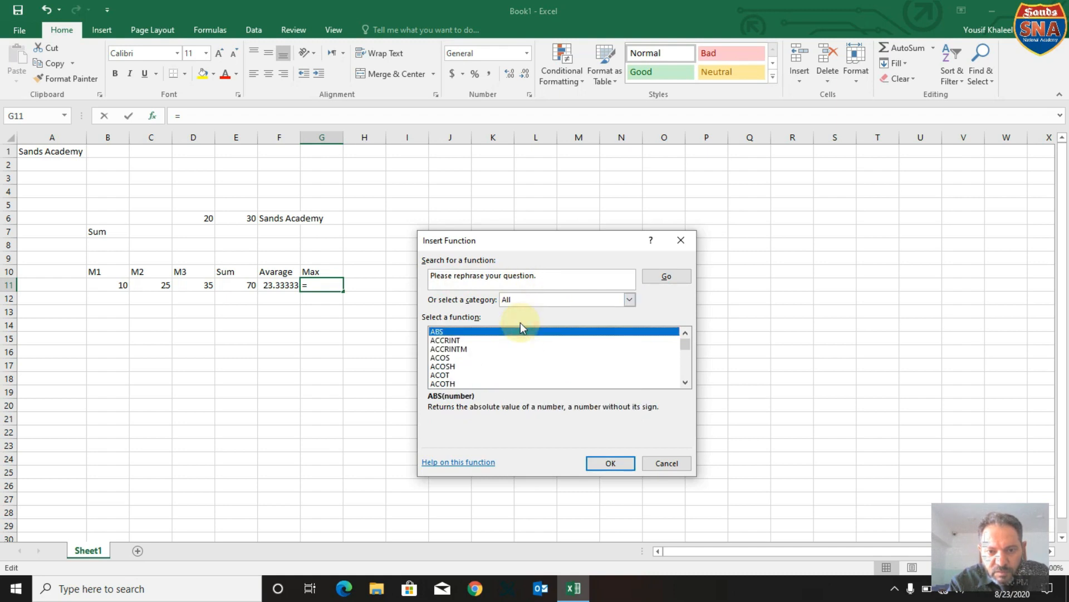
{"action": "left_click", "coordinate": [480, 349]}
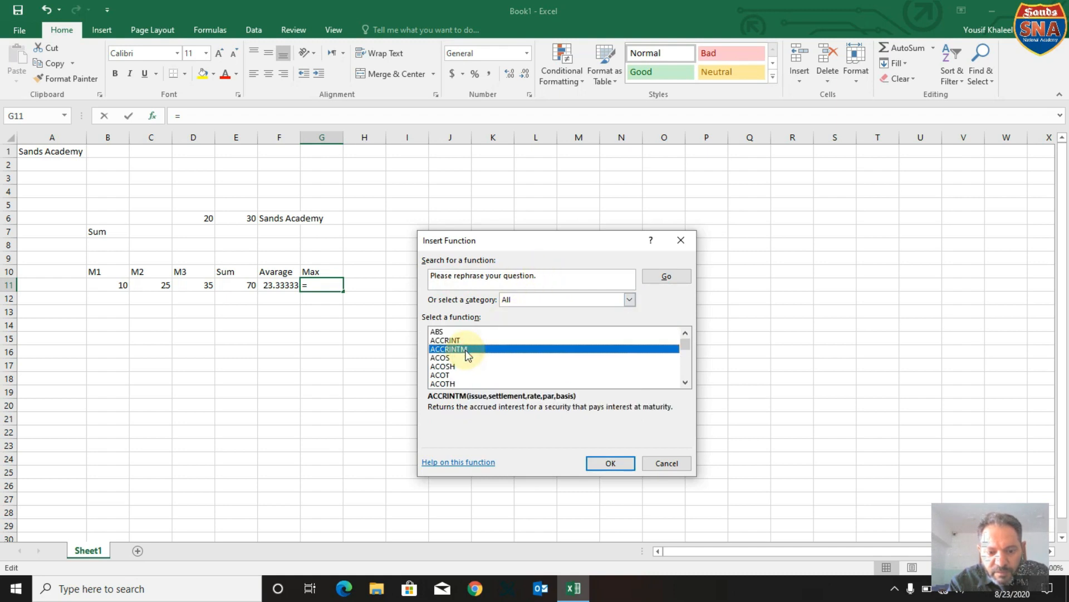
{"action": "key", "text": "m"}
{"action": "key", "text": "Down"}
{"action": "key", "text": "Down"}
{"action": "key", "text": "Up"}
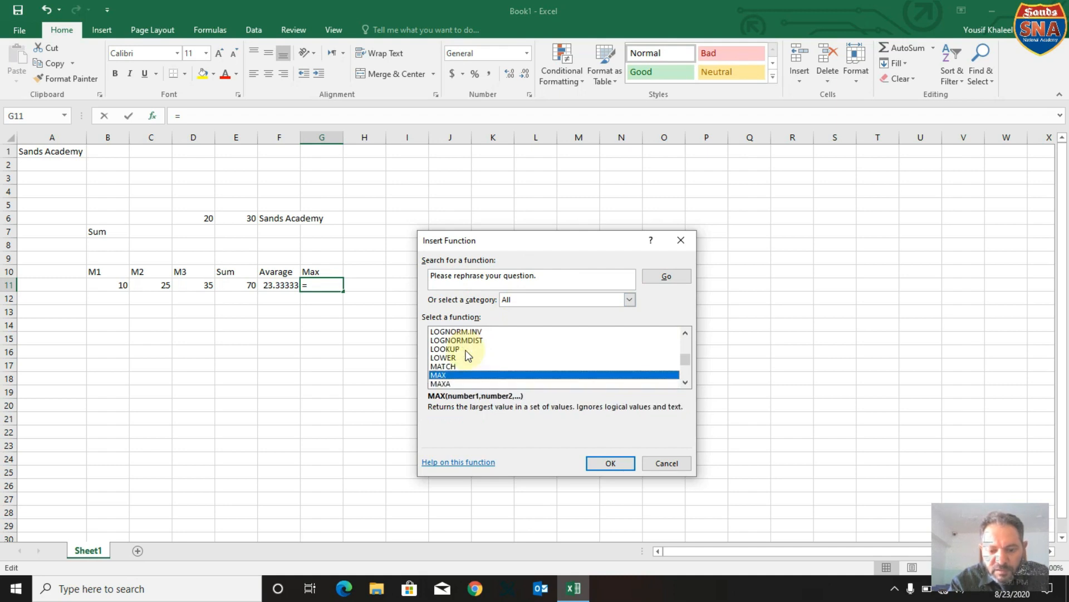
{"action": "left_click", "coordinate": [608, 464]}
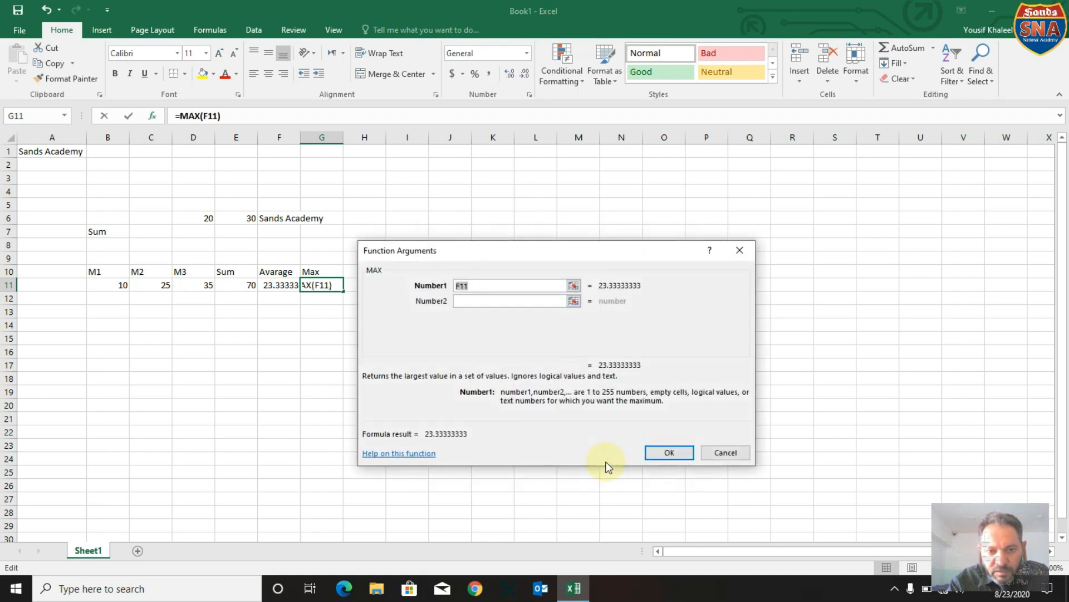
Apply the MAX function in cell G11 to the range B11:D11.
{"action": "left_click_drag", "start_coordinate": [638, 248], "coordinate": [527, 468]}
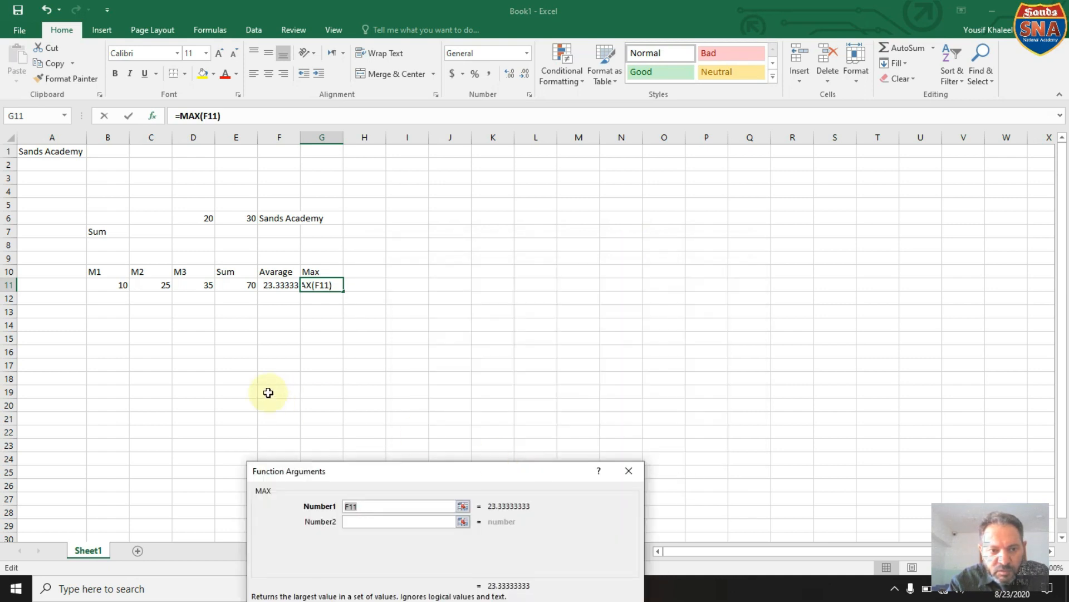
{"action": "left_click", "coordinate": [111, 287]}
{"action": "left_click_drag", "start_coordinate": [137, 279], "coordinate": [203, 284]}
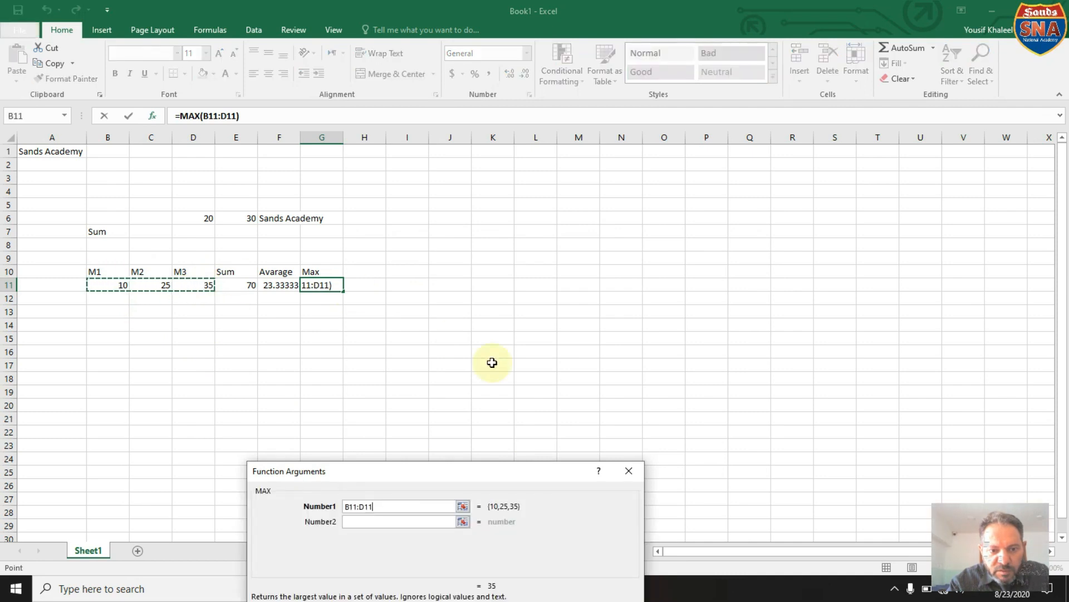
{"action": "left_click_drag", "start_coordinate": [478, 466], "coordinate": [557, 298]}
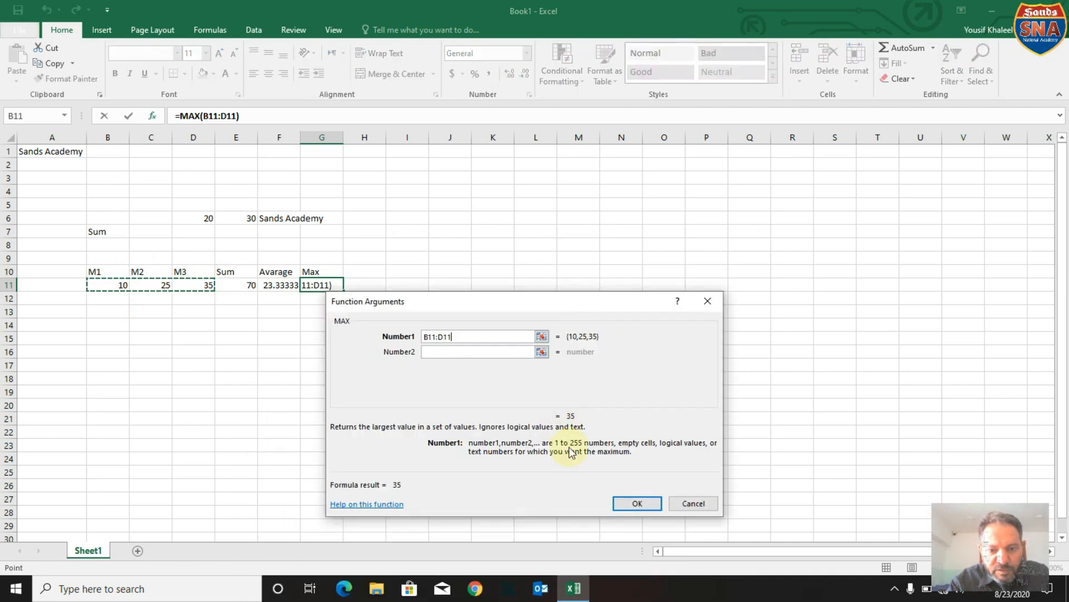
{"action": "left_click", "coordinate": [635, 503]}
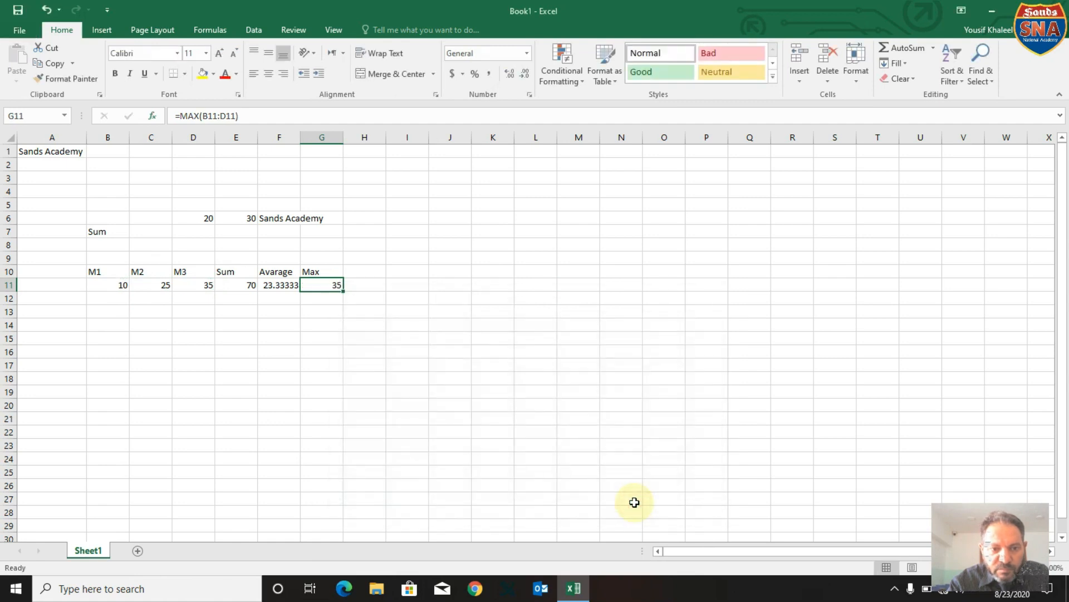
Enter the heading Min in cell H10.
{"action": "left_click", "coordinate": [372, 272]}
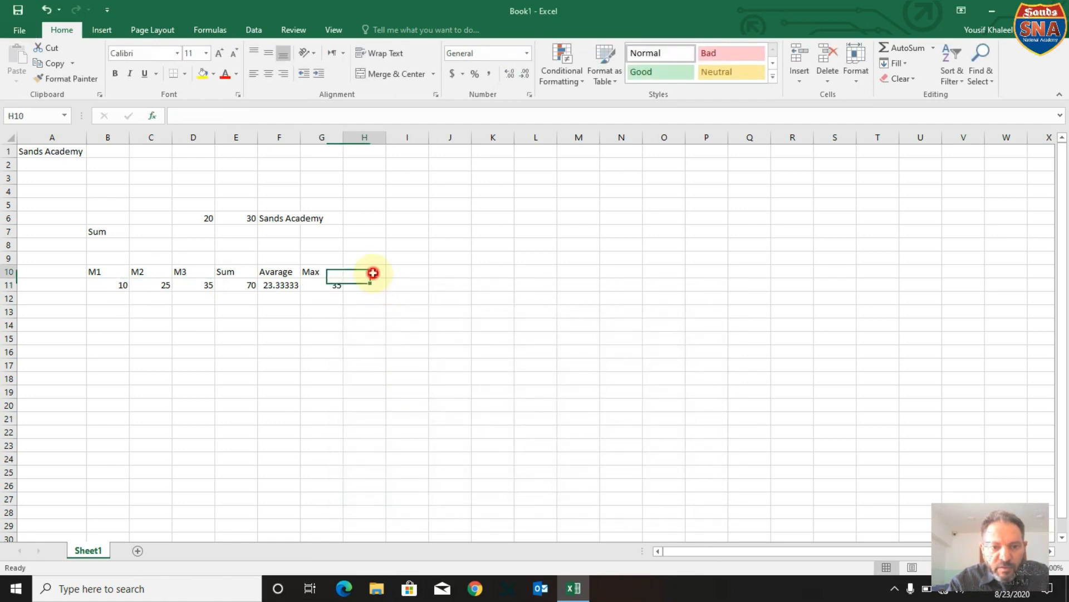
{"action": "type", "text": "Min"}
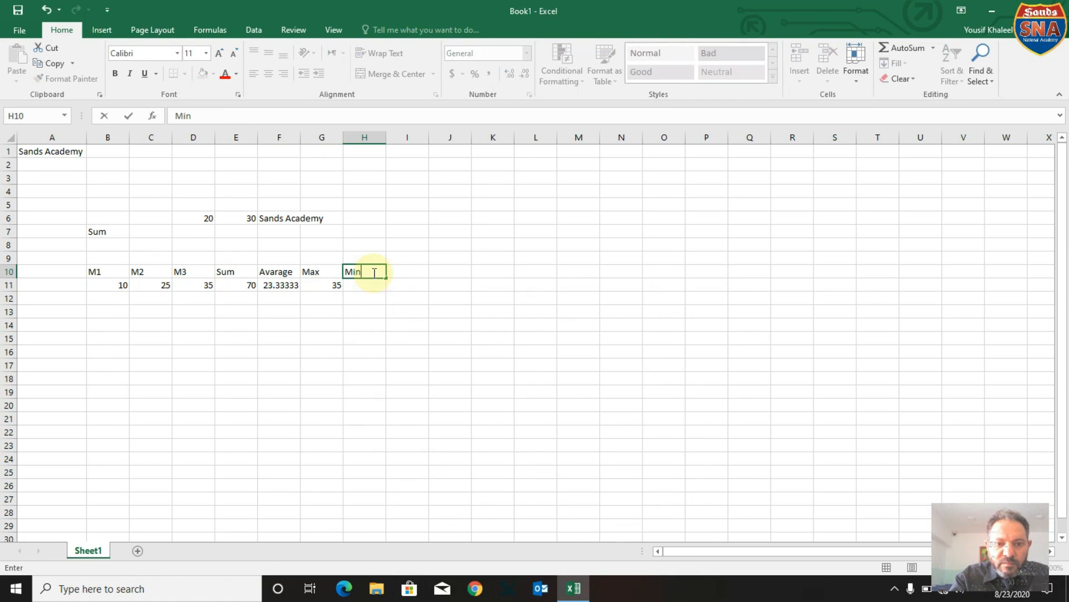
{"action": "left_click", "coordinate": [370, 283]}
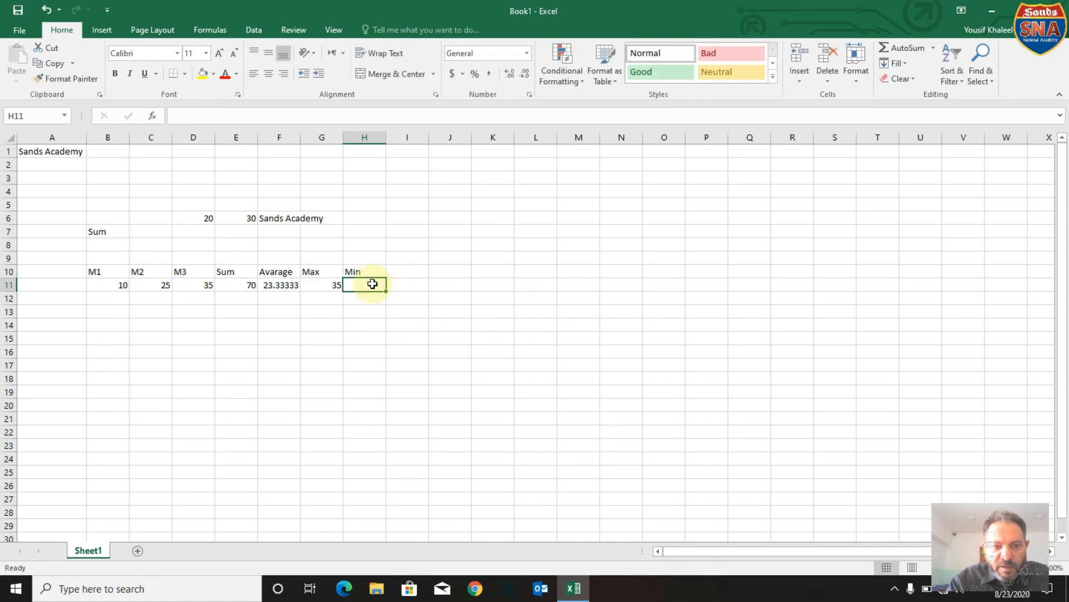
Start inserting a function in cell H11 and choose MIN from the list of all functions.
{"action": "left_click", "coordinate": [149, 115]}
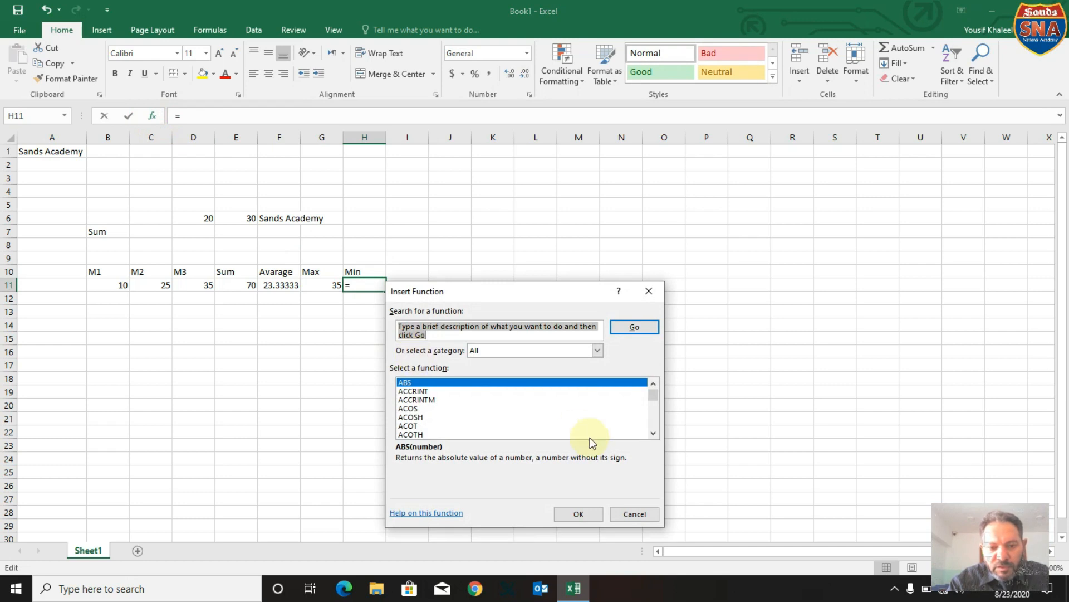
{"action": "left_click", "coordinate": [433, 409]}
{"action": "key", "text": "m"}
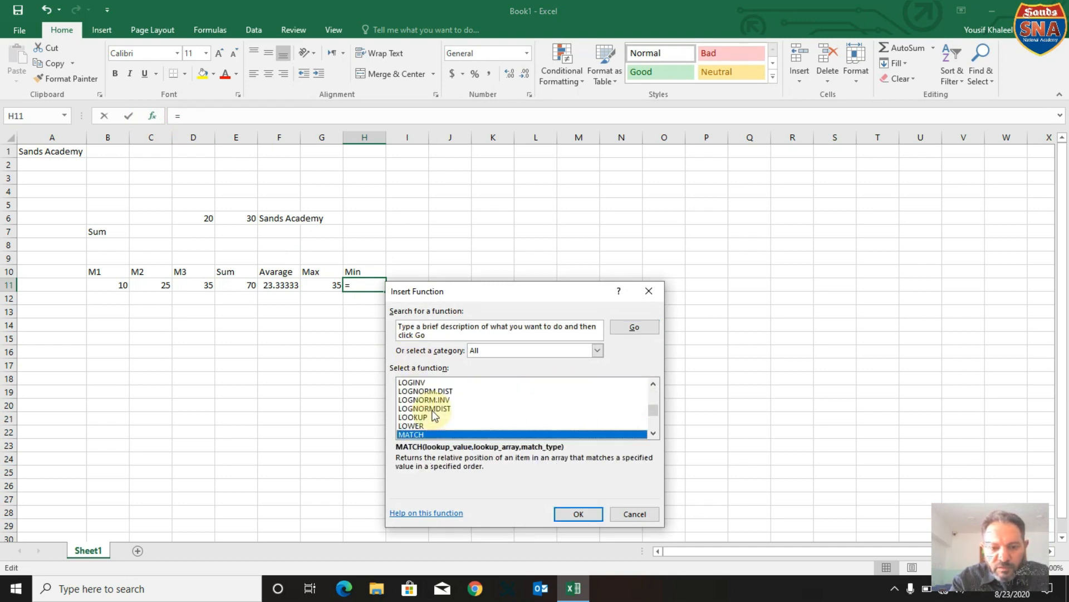
{"action": "key", "text": "Down"}
{"action": "key", "text": "Down"}
{"action": "key", "text": "Down"}
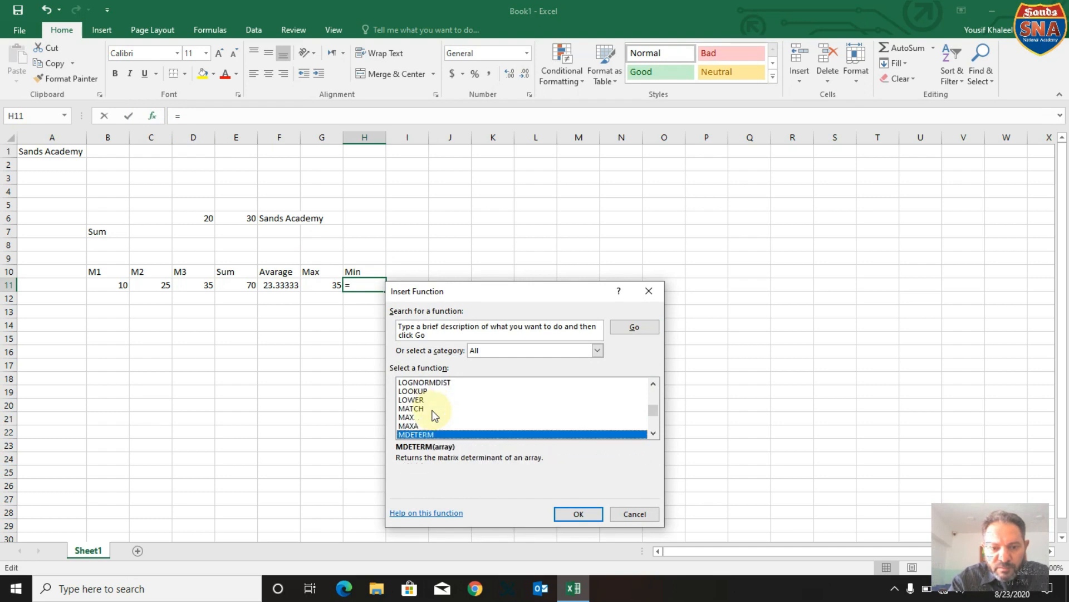
{"action": "key", "text": "Down"}
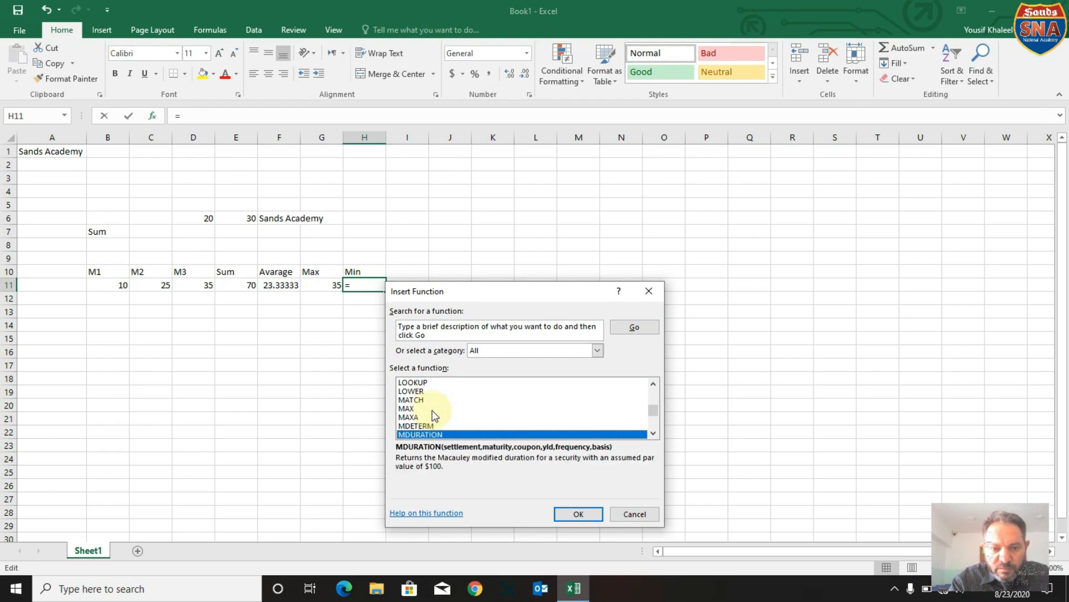
{"action": "key", "text": "Down"}
{"action": "key", "text": "Down"}
{"action": "key", "text": "Down"}
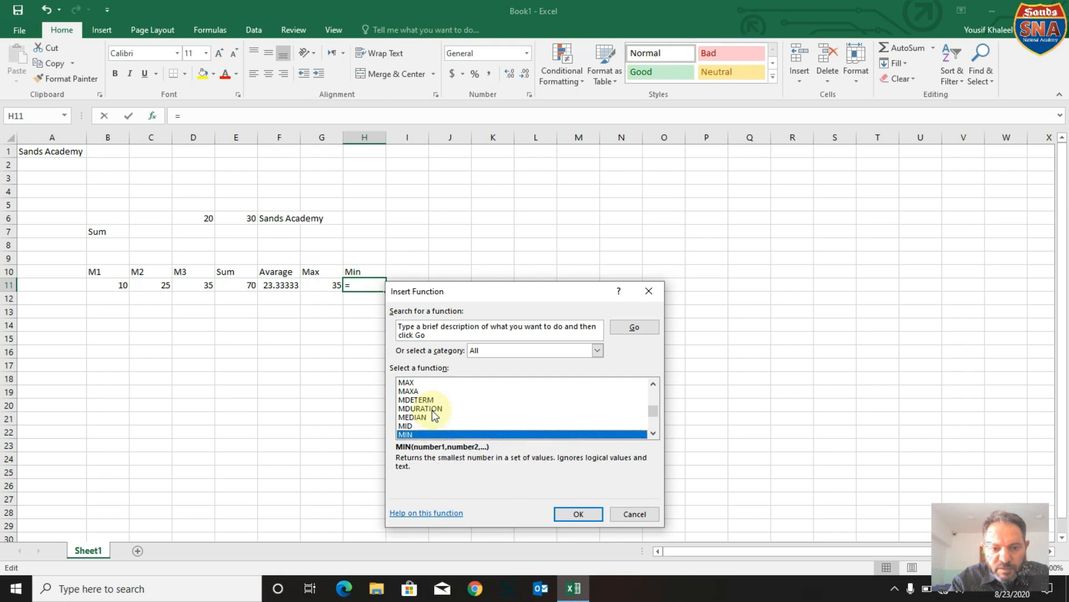
{"action": "left_click", "coordinate": [577, 514]}
Apply the MIN function in cell H11 to the range B11:D11.
{"action": "left_click_drag", "start_coordinate": [480, 309], "coordinate": [406, 410]}
{"action": "left_click_drag", "start_coordinate": [112, 288], "coordinate": [192, 288]}
{"action": "left_click_drag", "start_coordinate": [420, 403], "coordinate": [531, 257]}
{"action": "left_click", "coordinate": [637, 463]}
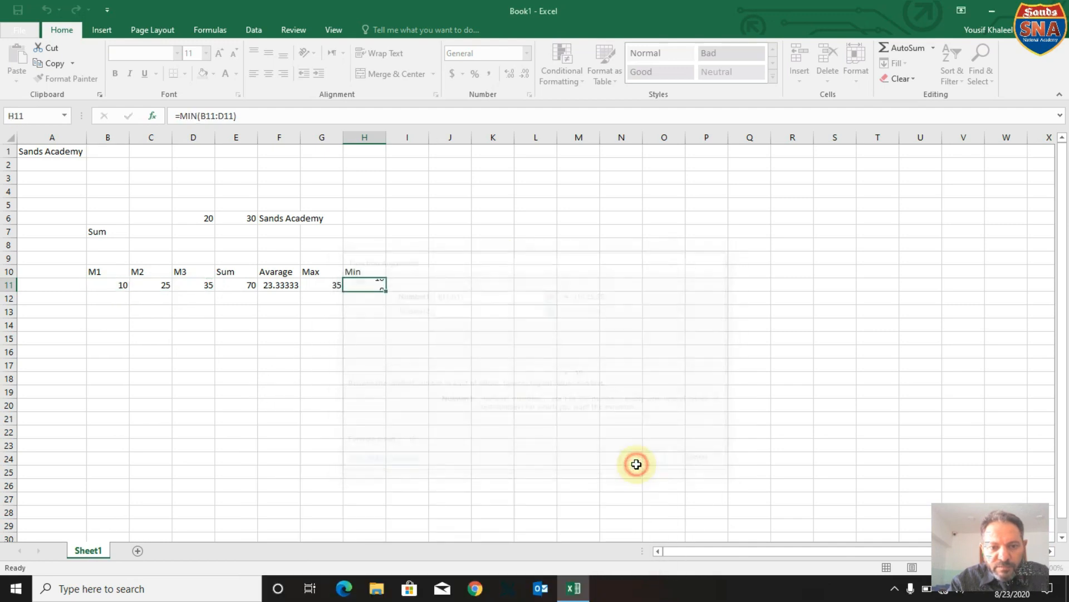
Center the headings and values in the range B10:H11 horizontally.
{"action": "left_click_drag", "start_coordinate": [113, 275], "coordinate": [357, 285]}
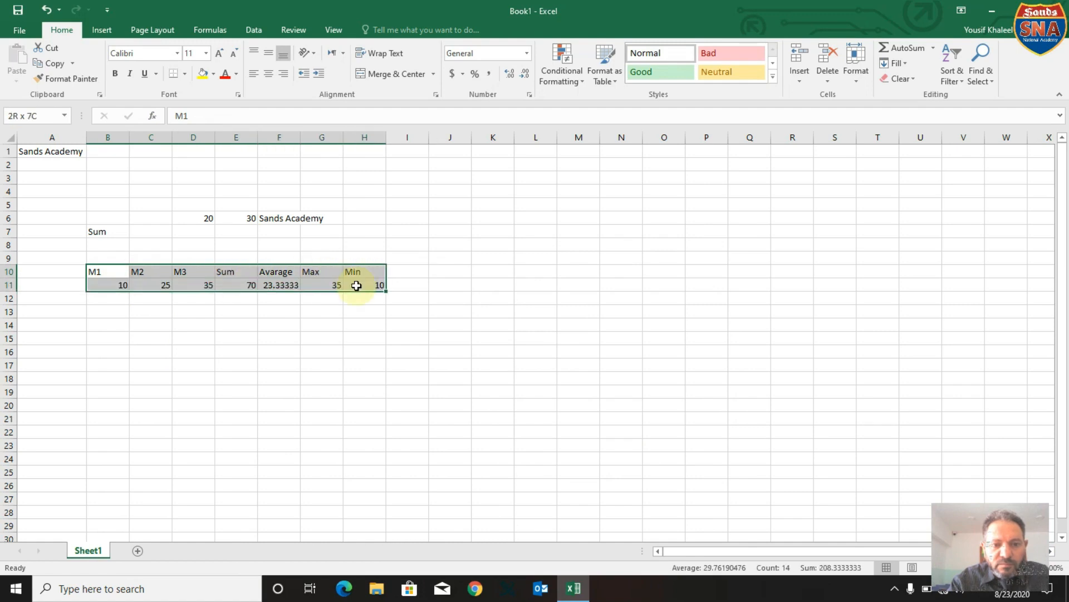
{"action": "left_click", "coordinate": [269, 74]}
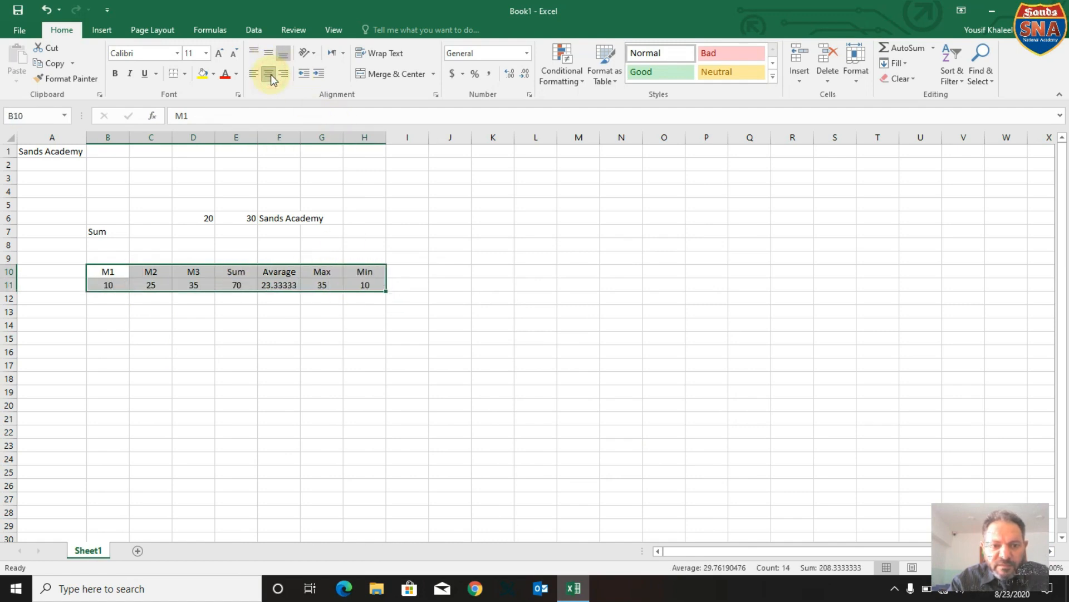
{"action": "left_click", "coordinate": [339, 340]}
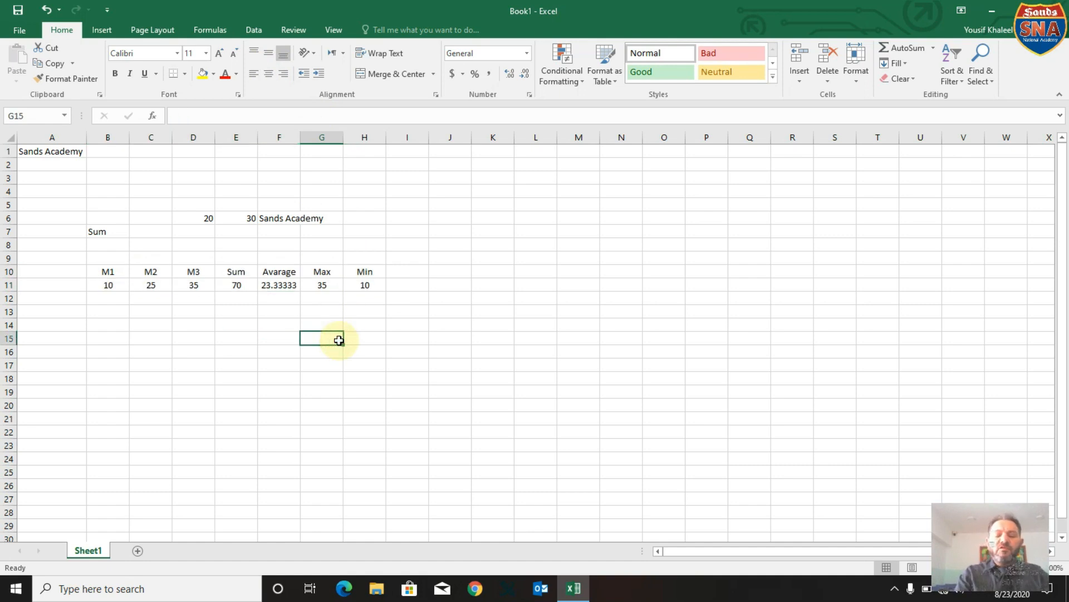
Select the function headings Sum to Min in E10:H10 for review, and minimize the Book1 workbook.
{"action": "left_click", "coordinate": [231, 275]}
{"action": "left_click_drag", "start_coordinate": [231, 275], "coordinate": [353, 273]}
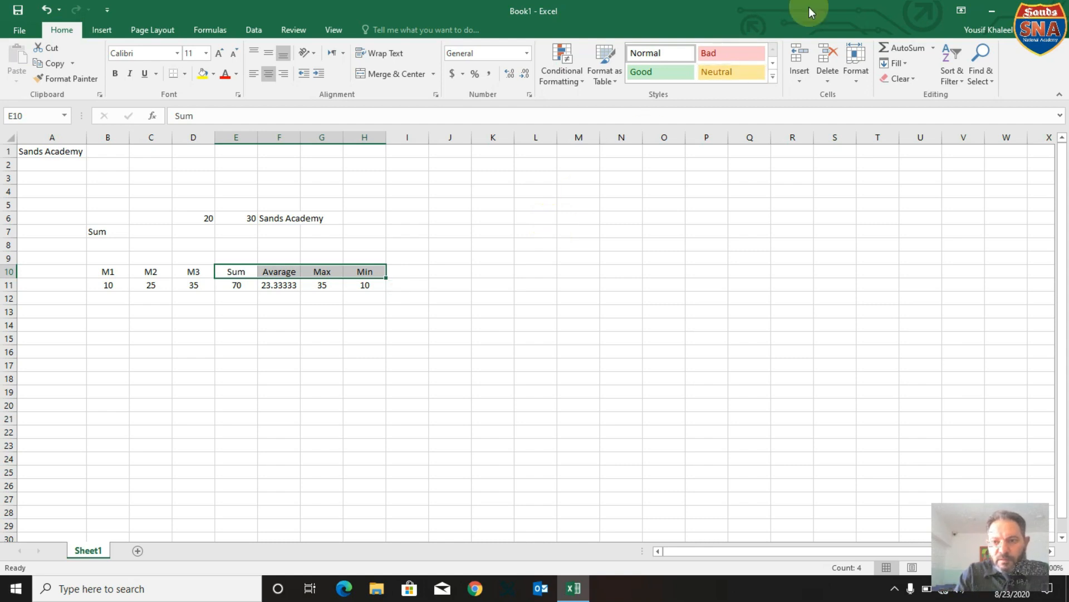
{"action": "left_click", "coordinate": [992, 11]}
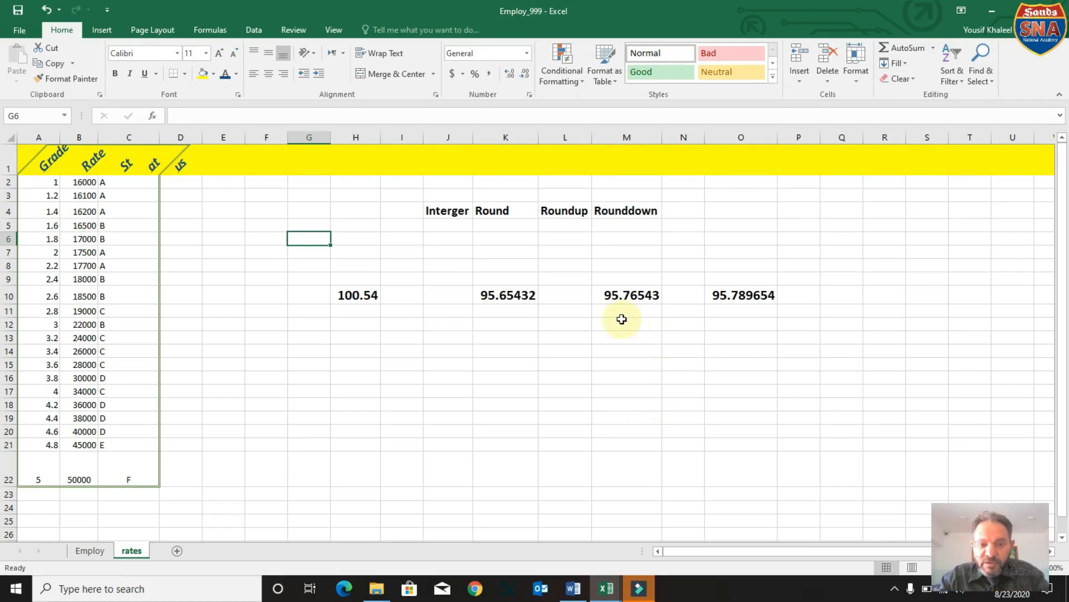
Review the headings Interger, Round, Roundup and Rounddown in J4:M4 on the rates sheet of Employ_999, selecting each one.
{"action": "left_click", "coordinate": [430, 211]}
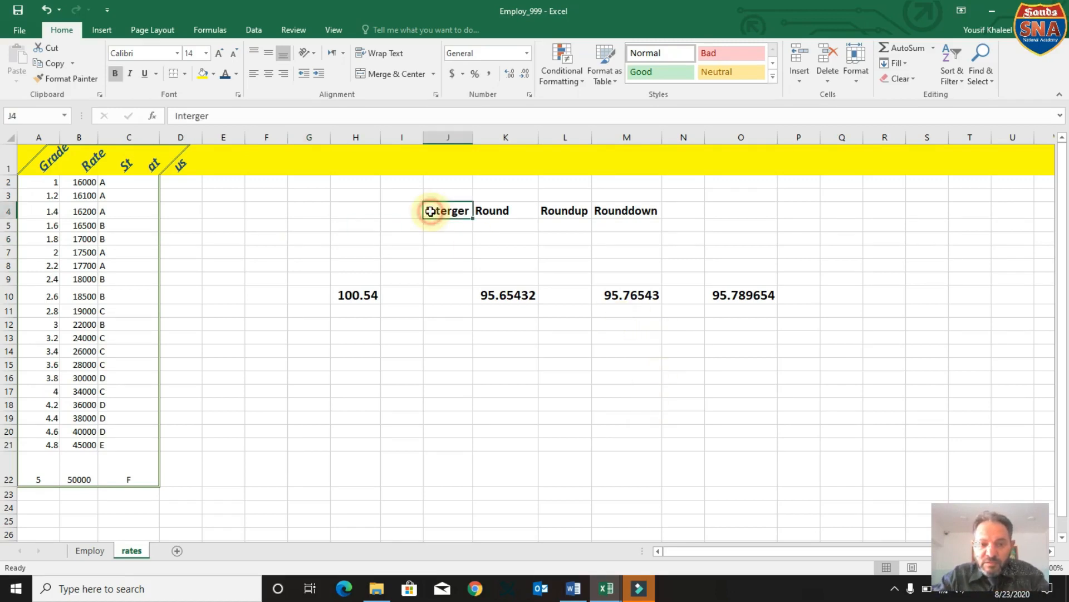
{"action": "left_click", "coordinate": [490, 211]}
{"action": "left_click", "coordinate": [549, 210]}
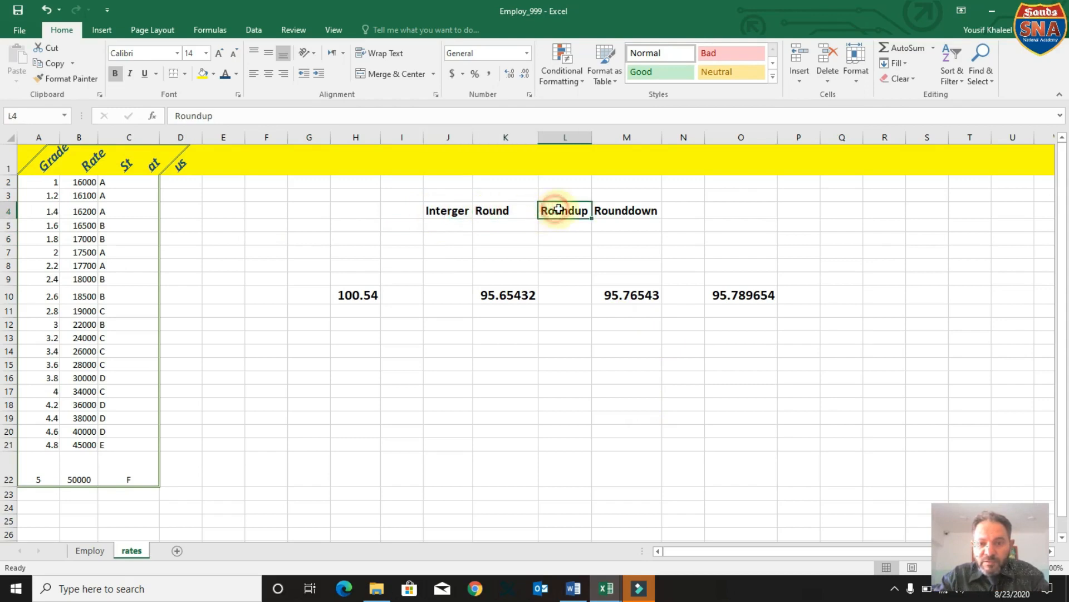
{"action": "left_click", "coordinate": [610, 207]}
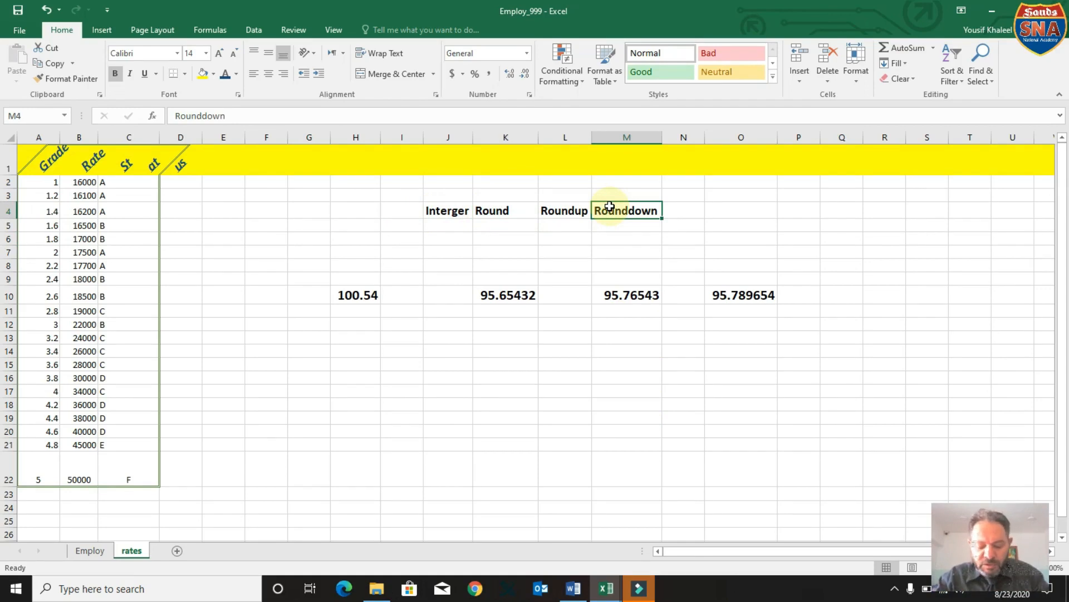
Apply the INT function to H10 in cell H11 of the rates sheet, and center the result horizontally.
{"action": "left_click", "coordinate": [466, 214]}
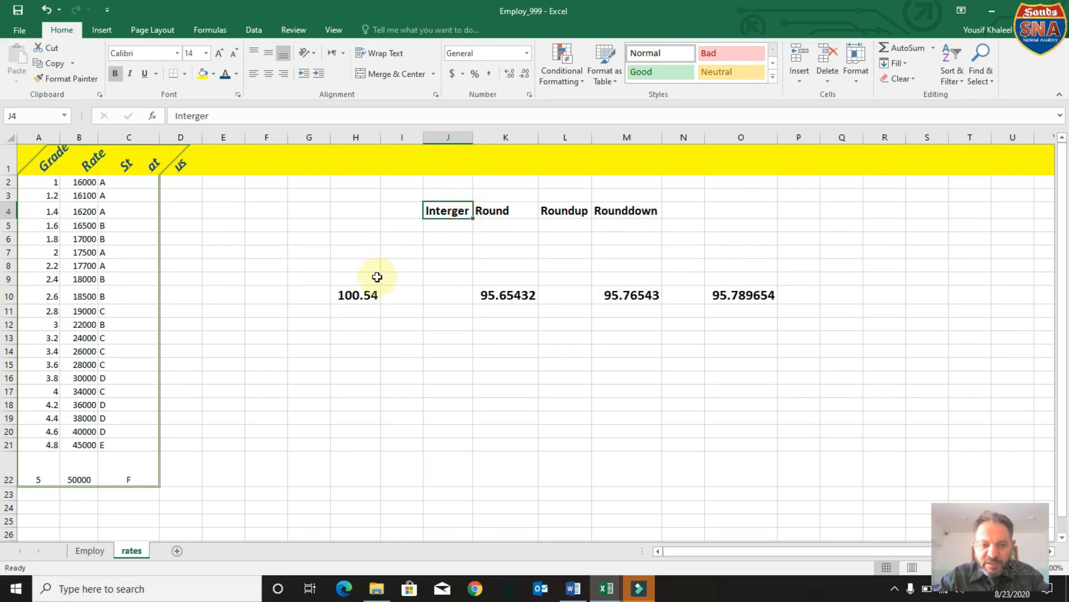
{"action": "left_click", "coordinate": [360, 298]}
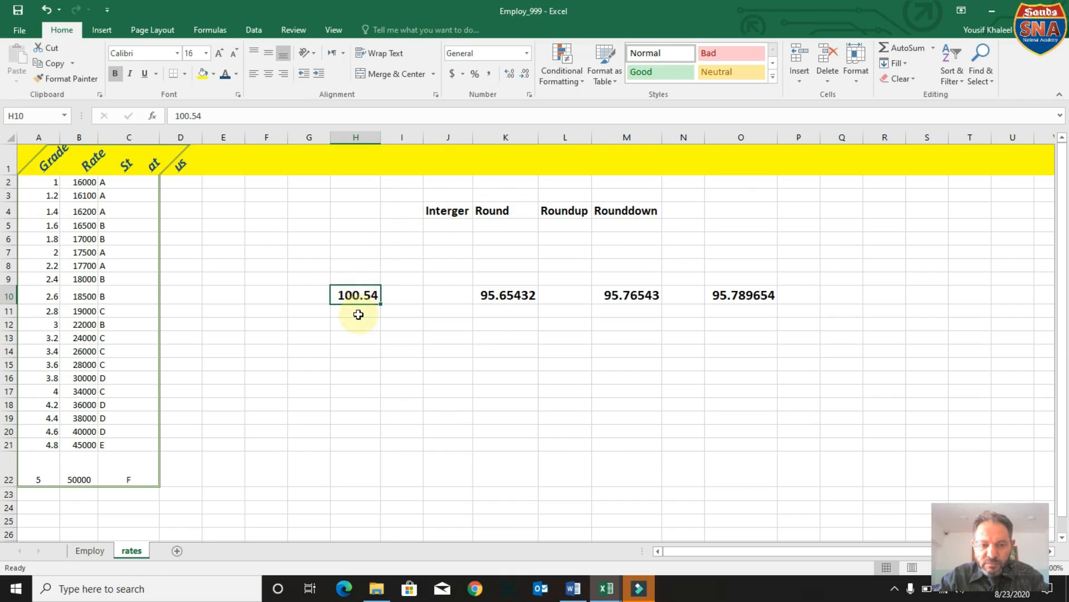
{"action": "left_click", "coordinate": [358, 315]}
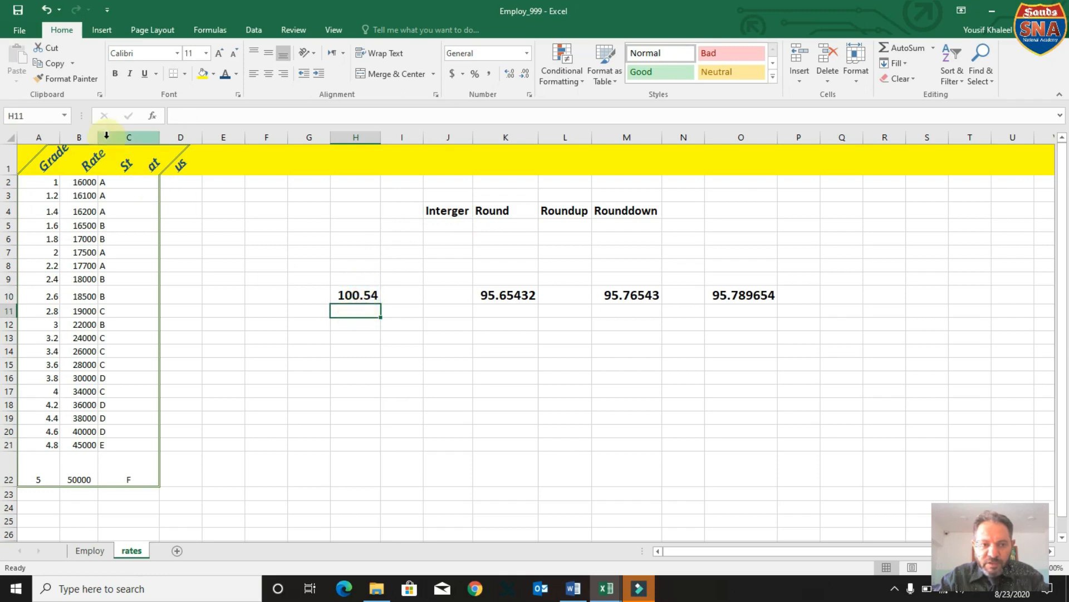
{"action": "left_click", "coordinate": [151, 115]}
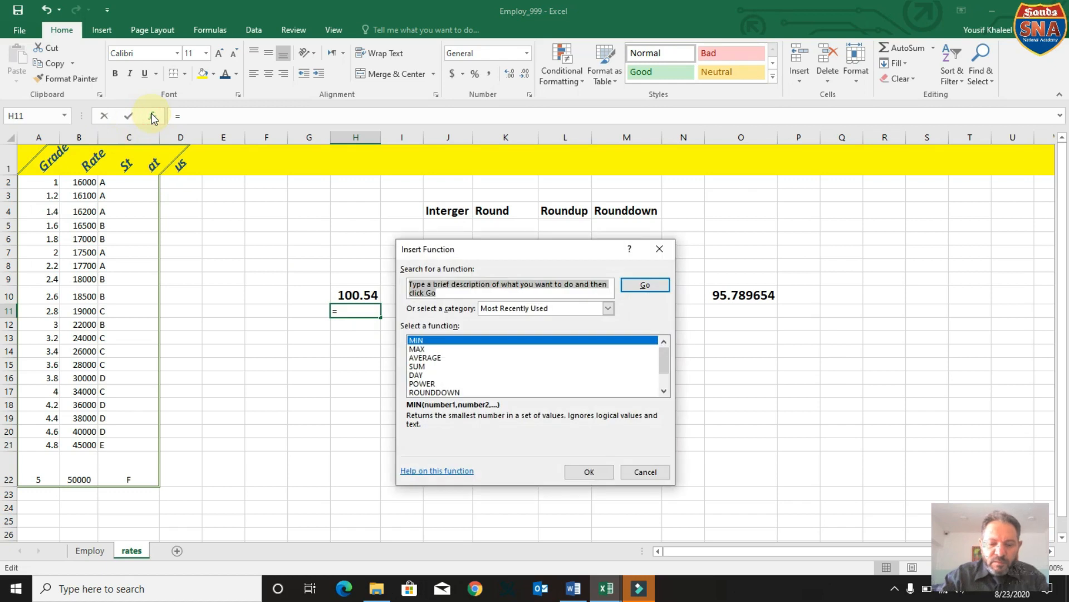
{"action": "type", "text": "int"}
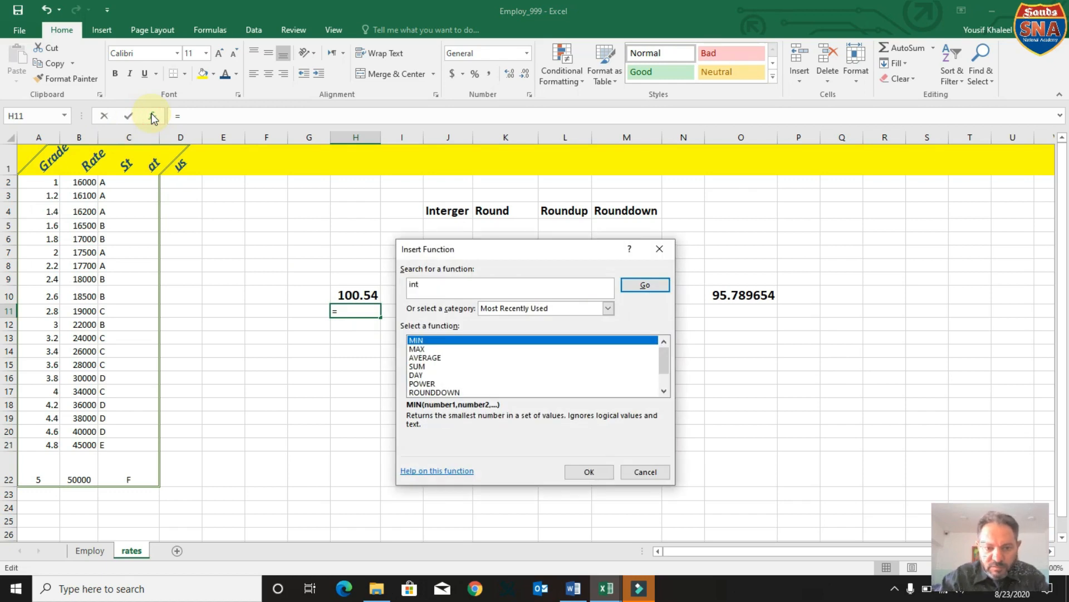
{"action": "left_click", "coordinate": [650, 286]}
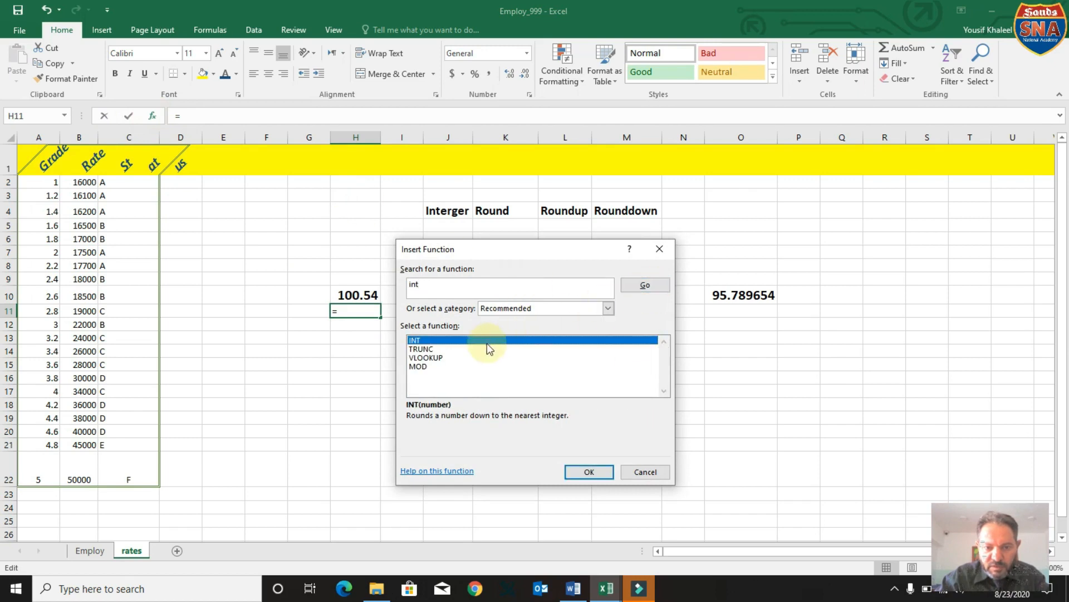
{"action": "left_click", "coordinate": [589, 472]}
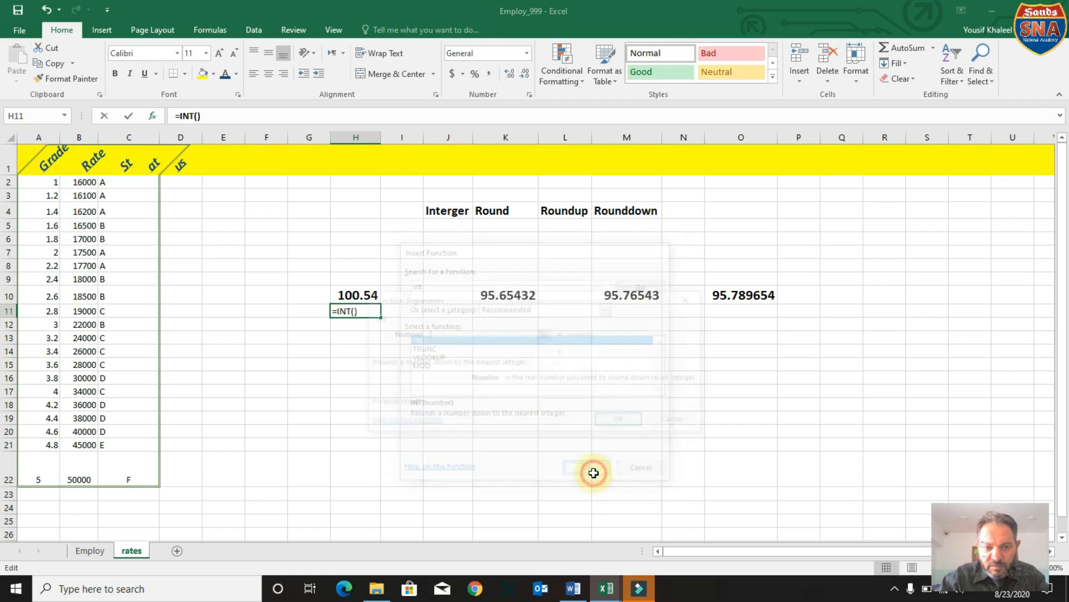
{"action": "left_click", "coordinate": [351, 298]}
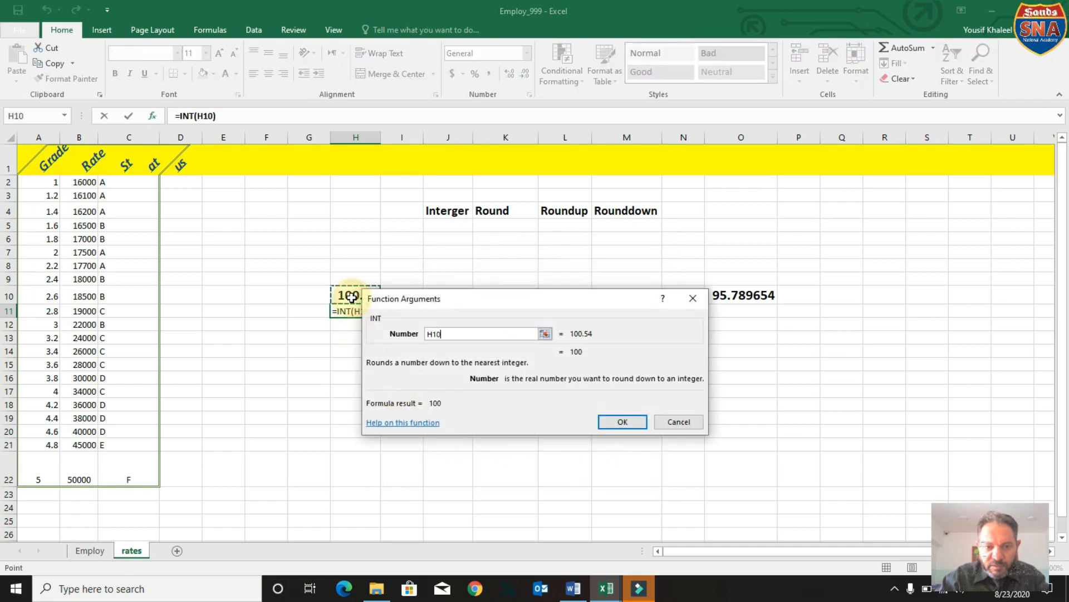
{"action": "left_click", "coordinate": [624, 421]}
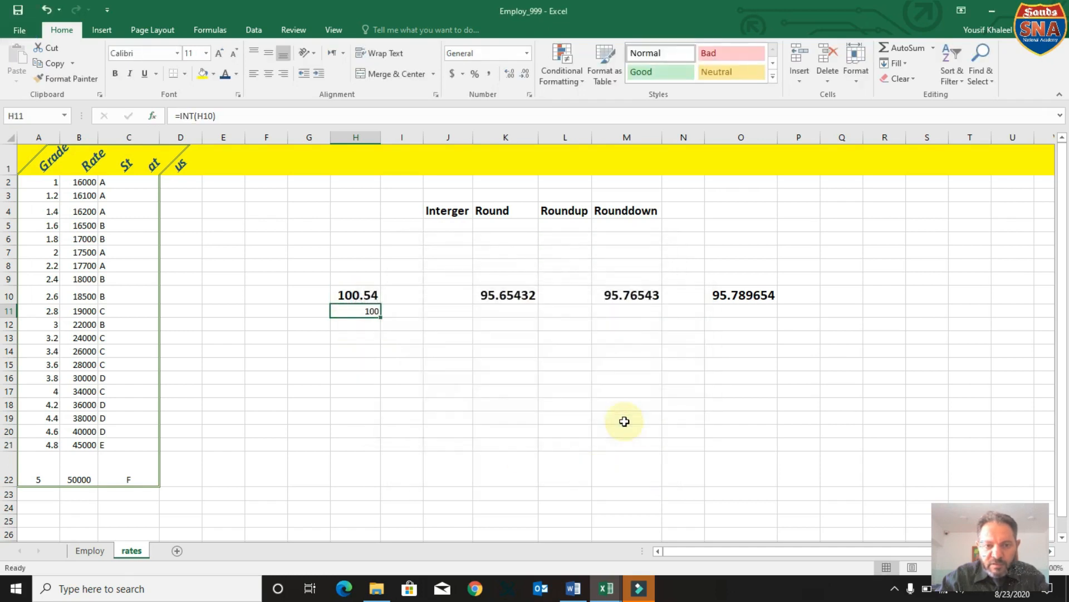
{"action": "left_click", "coordinate": [368, 310]}
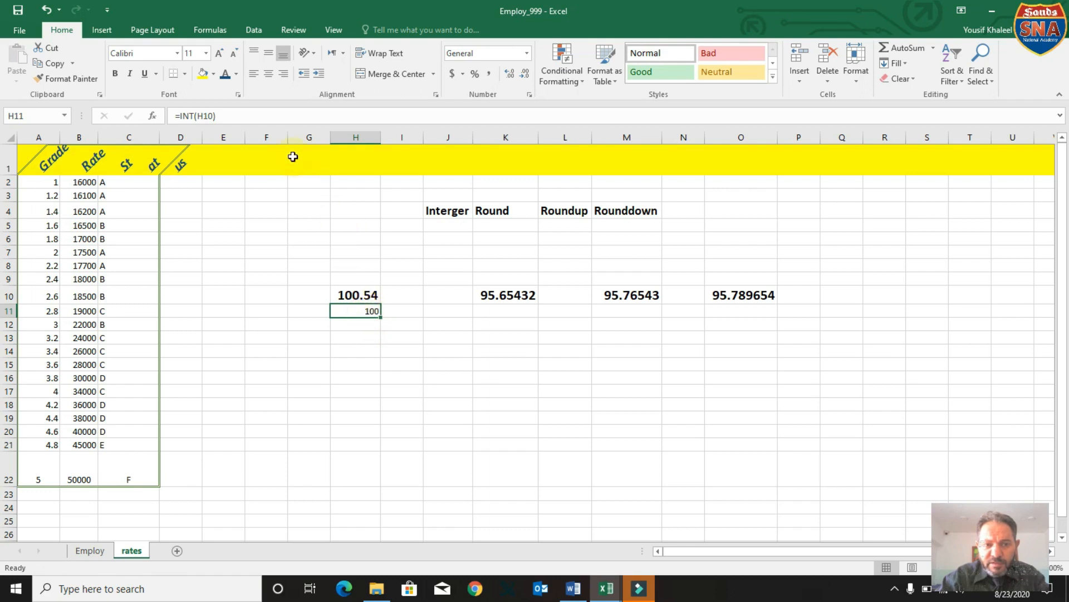
{"action": "left_click", "coordinate": [267, 74]}
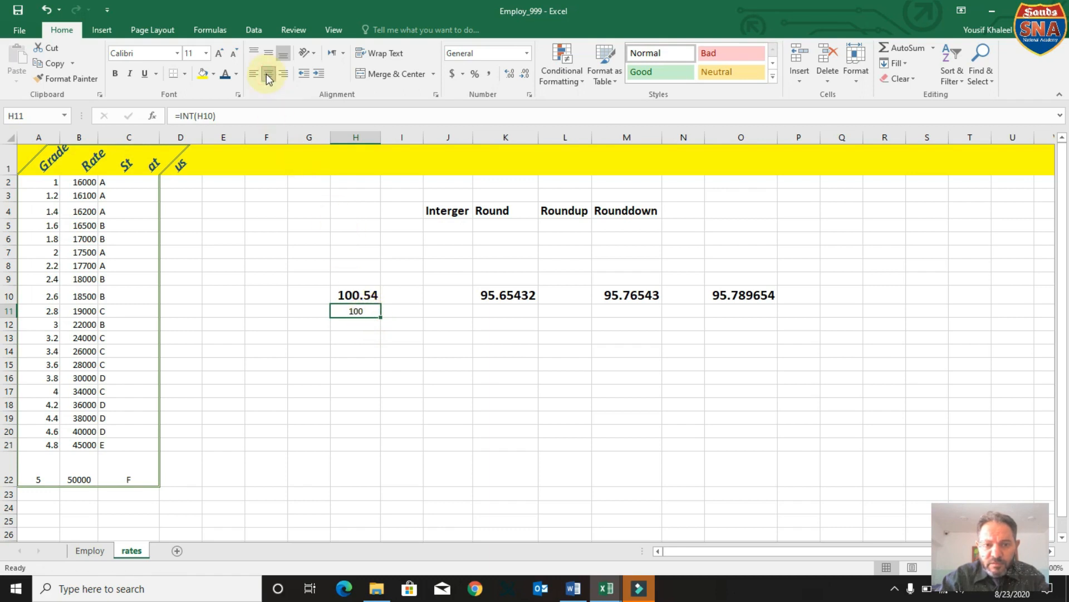
Start inserting a function in cell K11 and search the function list for "roun".
{"action": "left_click", "coordinate": [502, 313]}
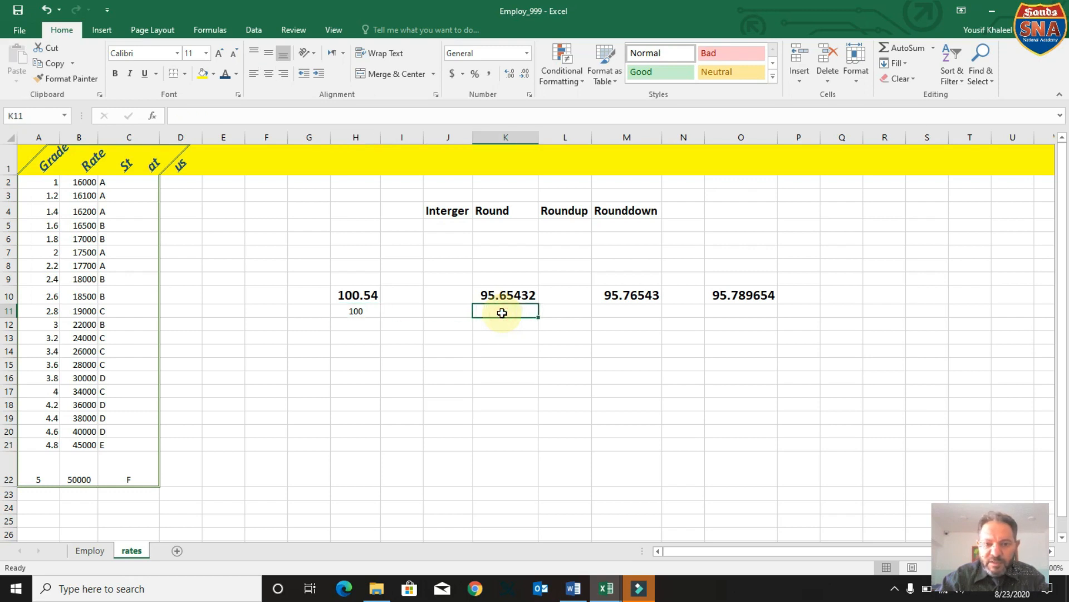
{"action": "left_click", "coordinate": [156, 117]}
{"action": "type", "text": "r"}
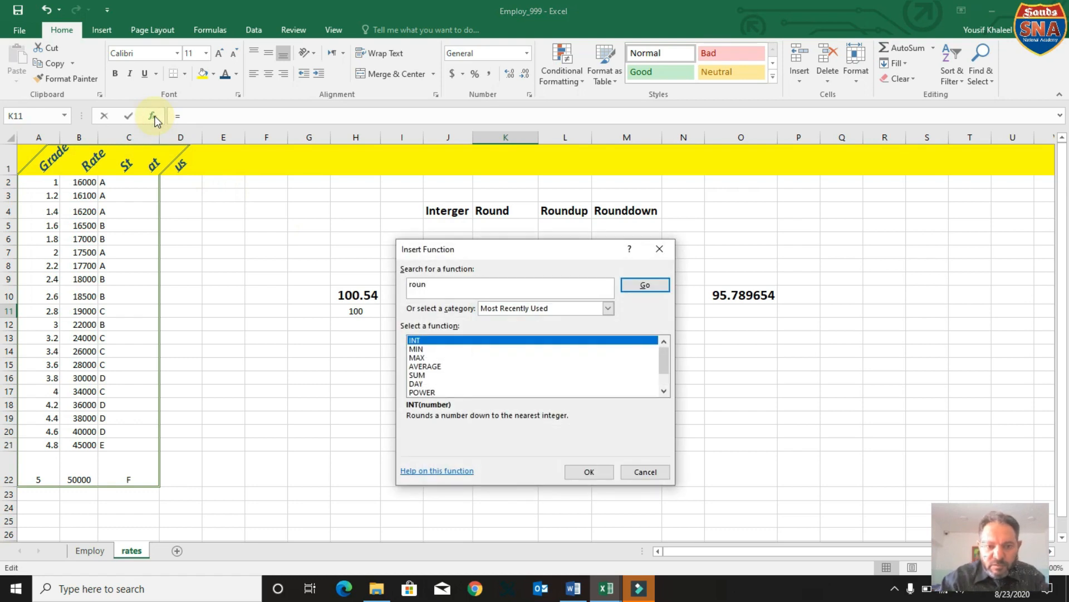
{"action": "type", "text": "oun"}
{"action": "left_click", "coordinate": [666, 284]}
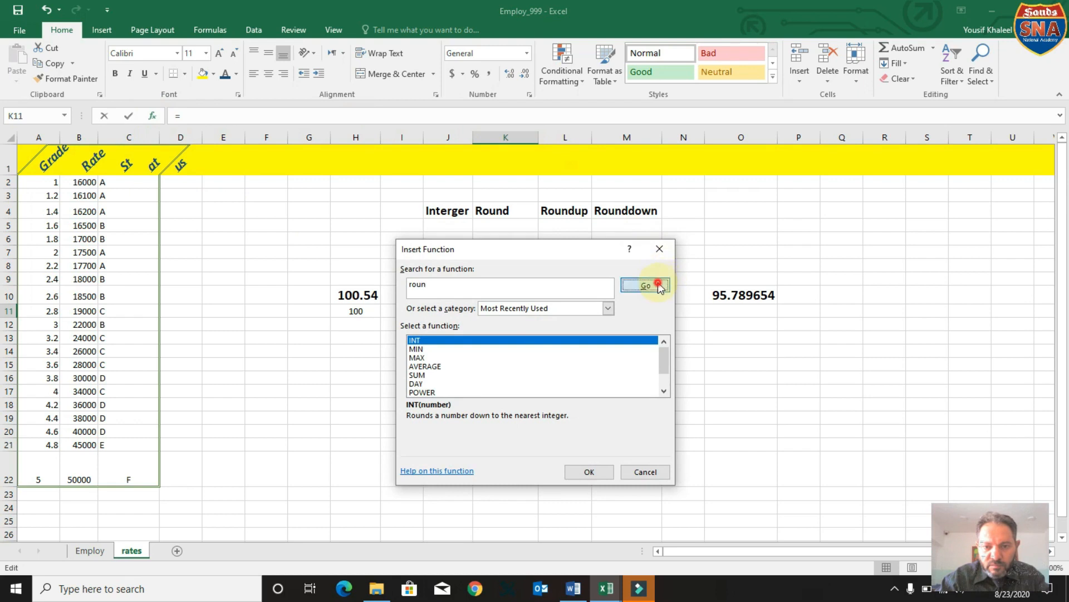
{"action": "left_click", "coordinate": [652, 288]}
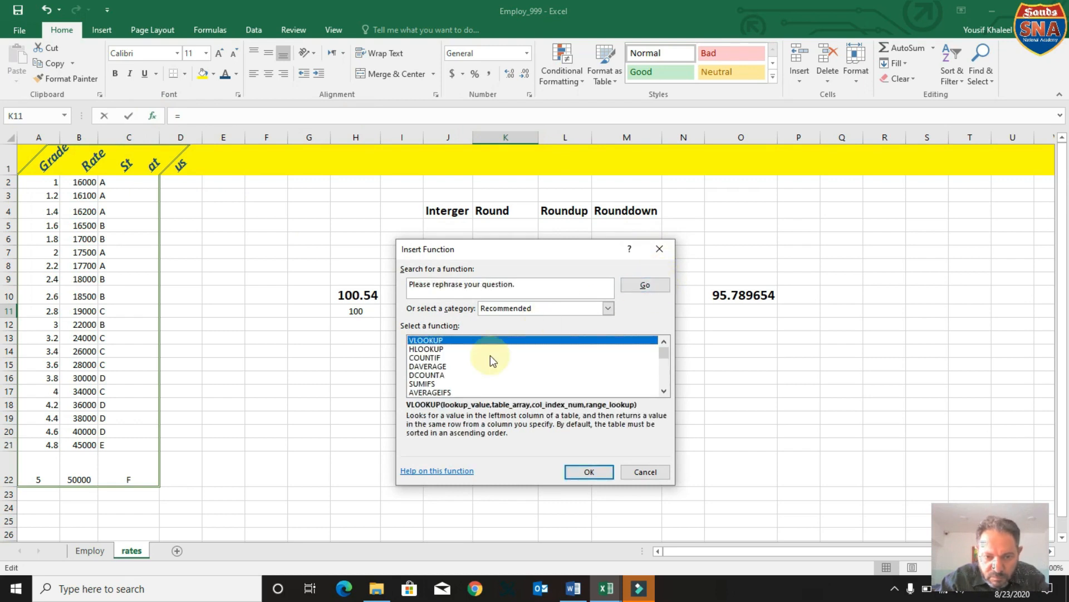
{"action": "left_click", "coordinate": [436, 368]}
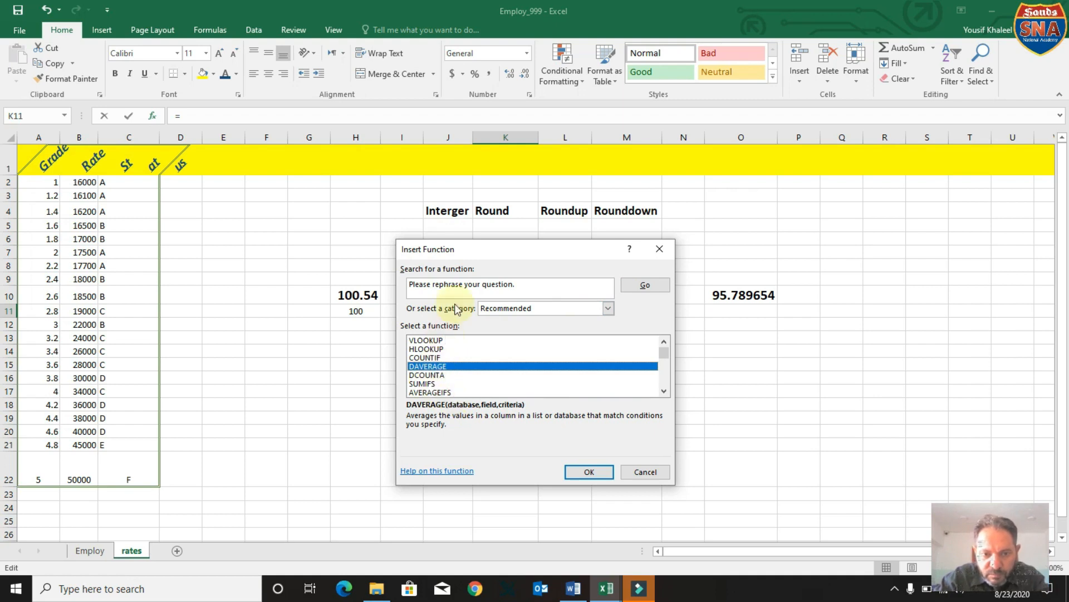
Replace the function search text with "round" and insert the ROUND function in K11.
{"action": "left_click", "coordinate": [469, 284]}
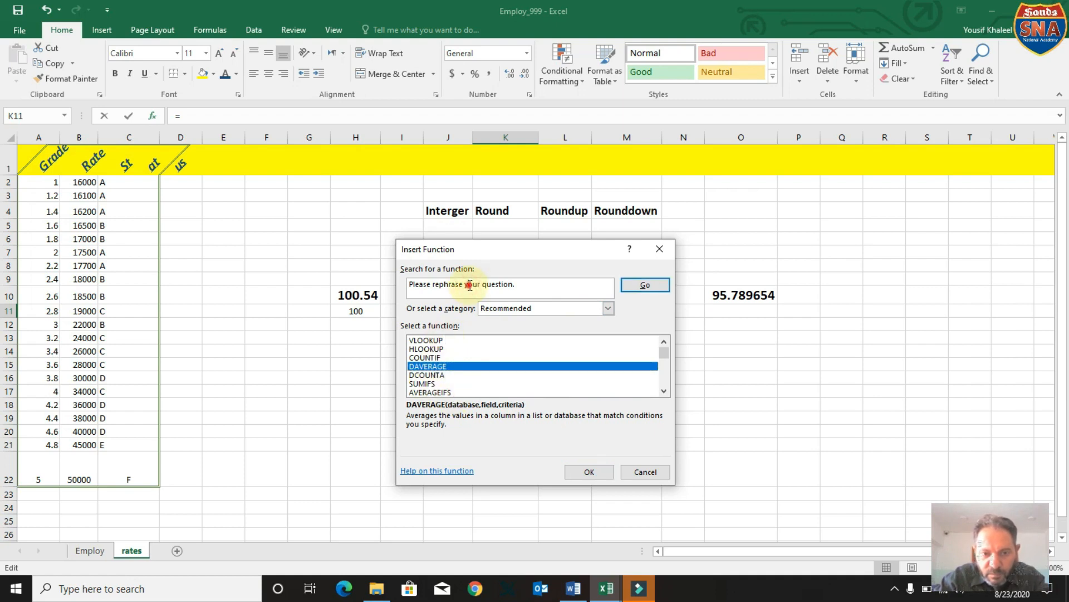
{"action": "left_click", "coordinate": [414, 289]}
{"action": "left_click", "coordinate": [416, 287]}
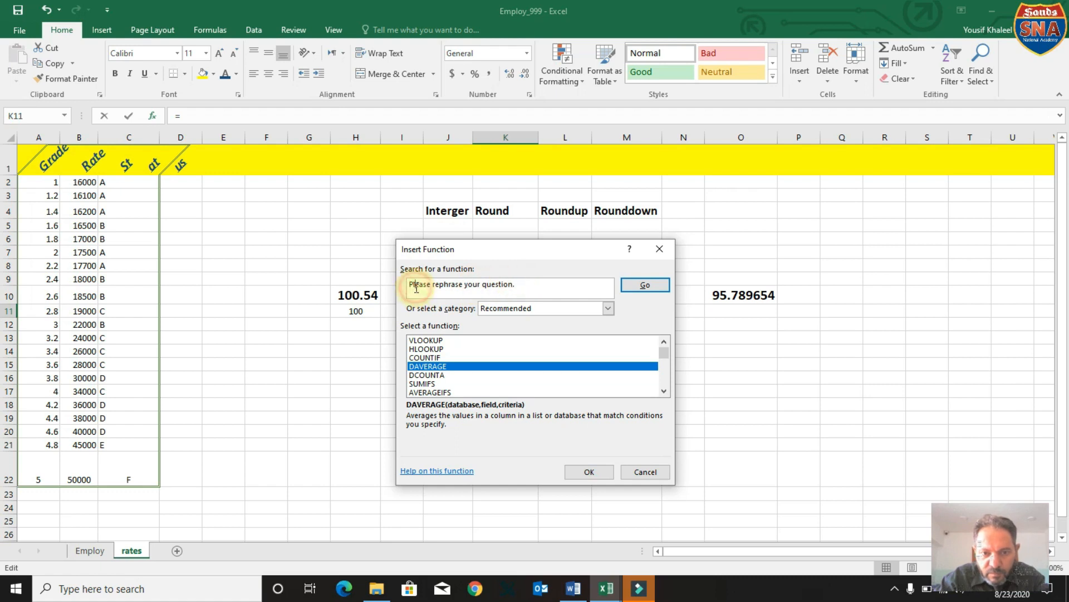
{"action": "left_click", "coordinate": [522, 285]}
{"action": "key", "text": "BackSpace"}
{"action": "key", "text": "BackSpace"}
{"action": "key", "text": "BackSpace"}
{"action": "key", "text": "BackSpace"}
{"action": "key", "text": "BackSpace"}
{"action": "key", "text": "BackSpace"}
{"action": "key", "text": "BackSpace"}
{"action": "key", "text": "BackSpace"}
{"action": "key", "text": "BackSpace"}
{"action": "key", "text": "BackSpace"}
{"action": "key", "text": "BackSpace"}
{"action": "key", "text": "BackSpace"}
{"action": "key", "text": "BackSpace"}
{"action": "key", "text": "BackSpace"}
{"action": "key", "text": "BackSpace"}
{"action": "key", "text": "BackSpace"}
{"action": "key", "text": "BackSpace"}
{"action": "key", "text": "BackSpace"}
{"action": "key", "text": "BackSpace"}
{"action": "key", "text": "BackSpace"}
{"action": "key", "text": "BackSpace"}
{"action": "key", "text": "BackSpace"}
{"action": "key", "text": "BackSpace"}
{"action": "type", "text": "r"}
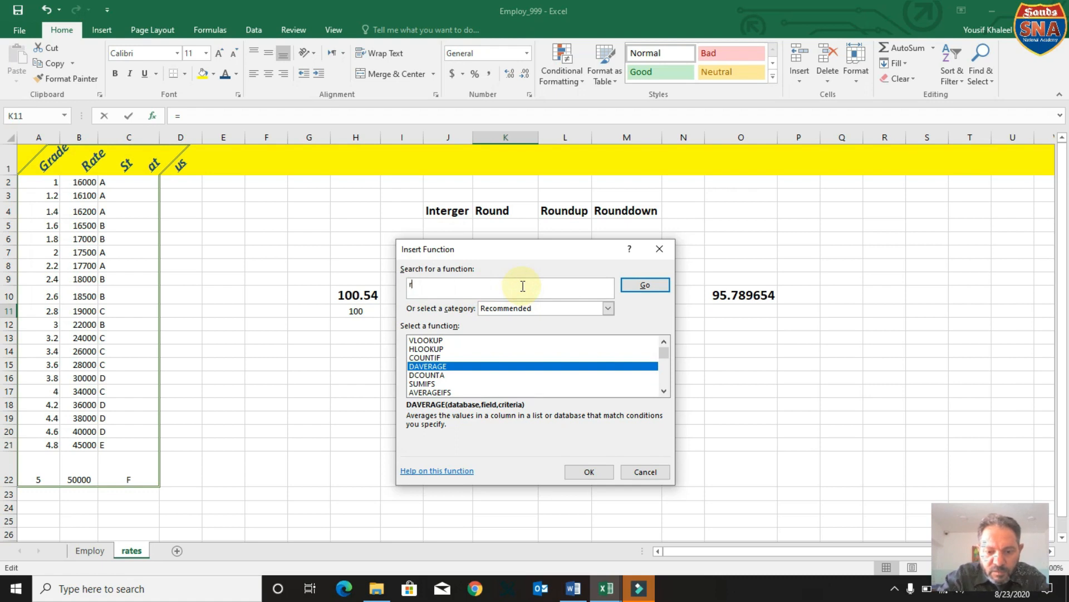
{"action": "type", "text": "ound"}
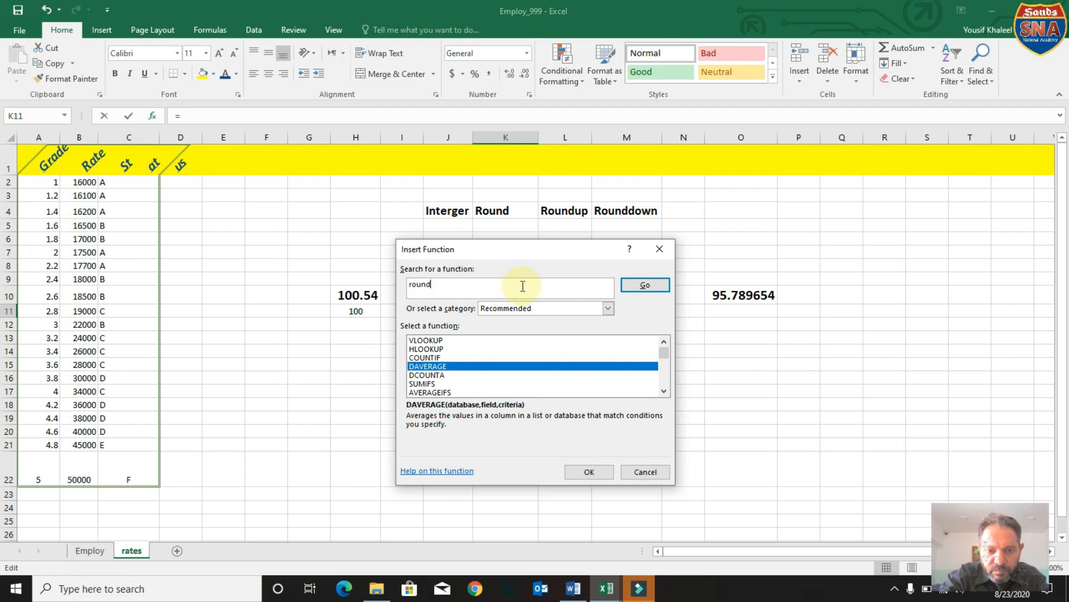
{"action": "left_click", "coordinate": [644, 287]}
{"action": "left_click", "coordinate": [580, 472]}
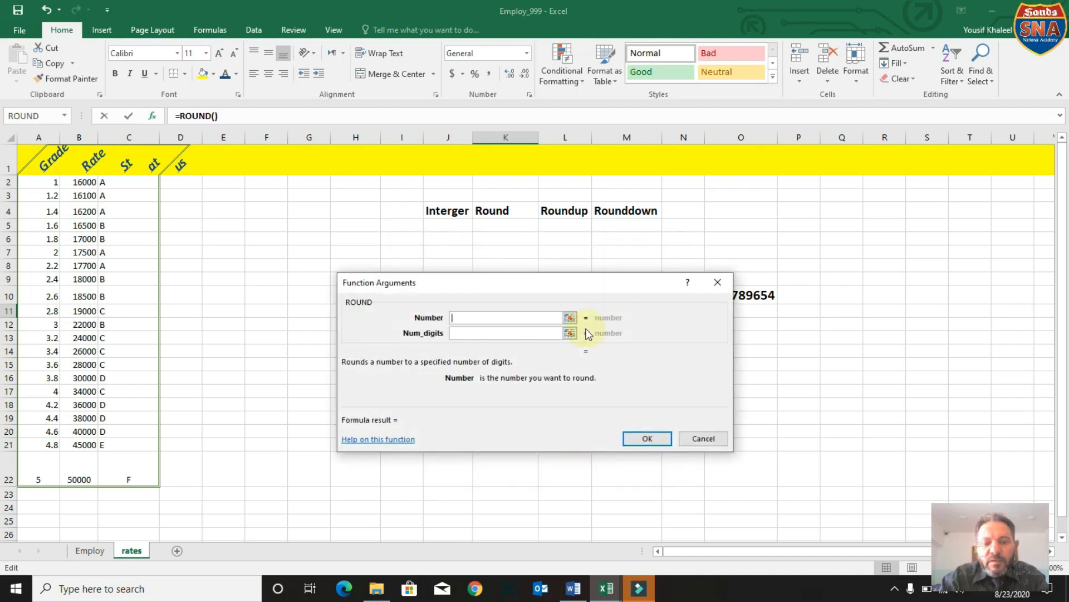
Complete the ROUND formula in K11 with K10 as the number and 2 as the number of digits.
{"action": "left_click_drag", "start_coordinate": [584, 278], "coordinate": [562, 396]}
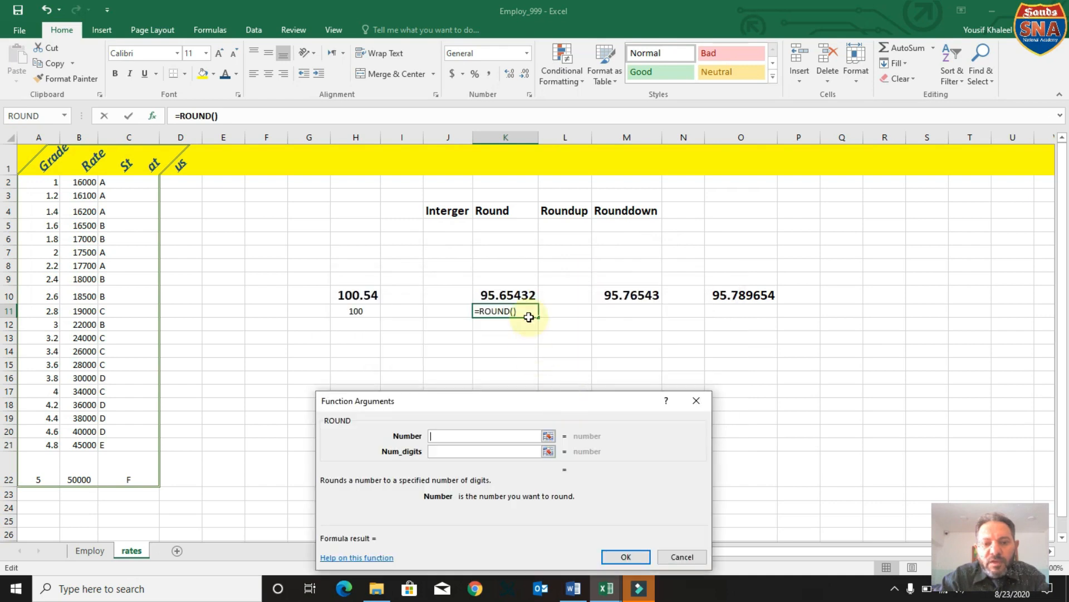
{"action": "left_click", "coordinate": [521, 296]}
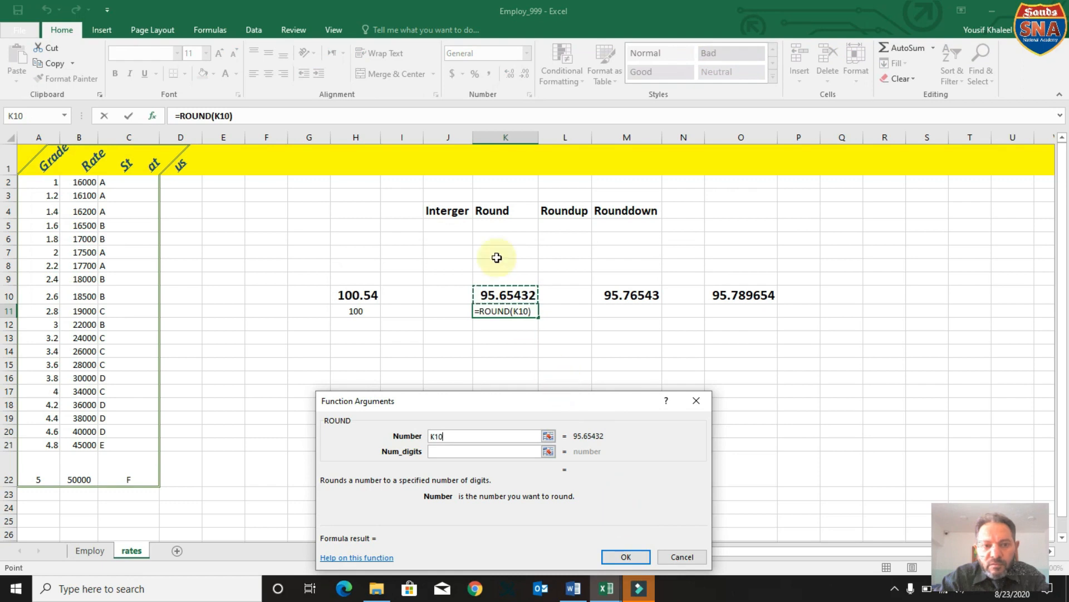
{"action": "left_click", "coordinate": [229, 116]}
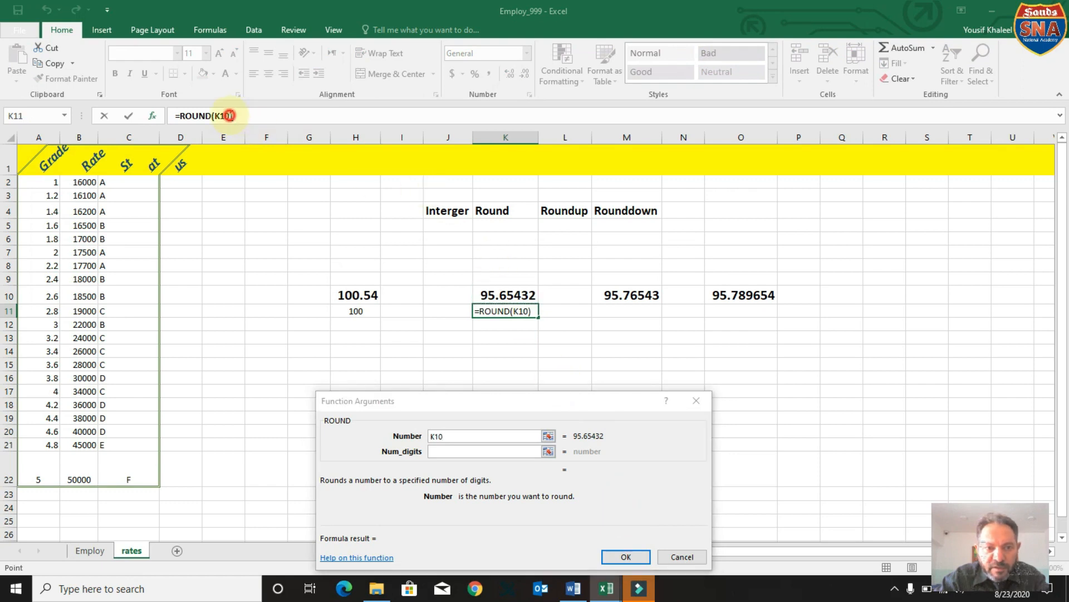
{"action": "type", "text": ","}
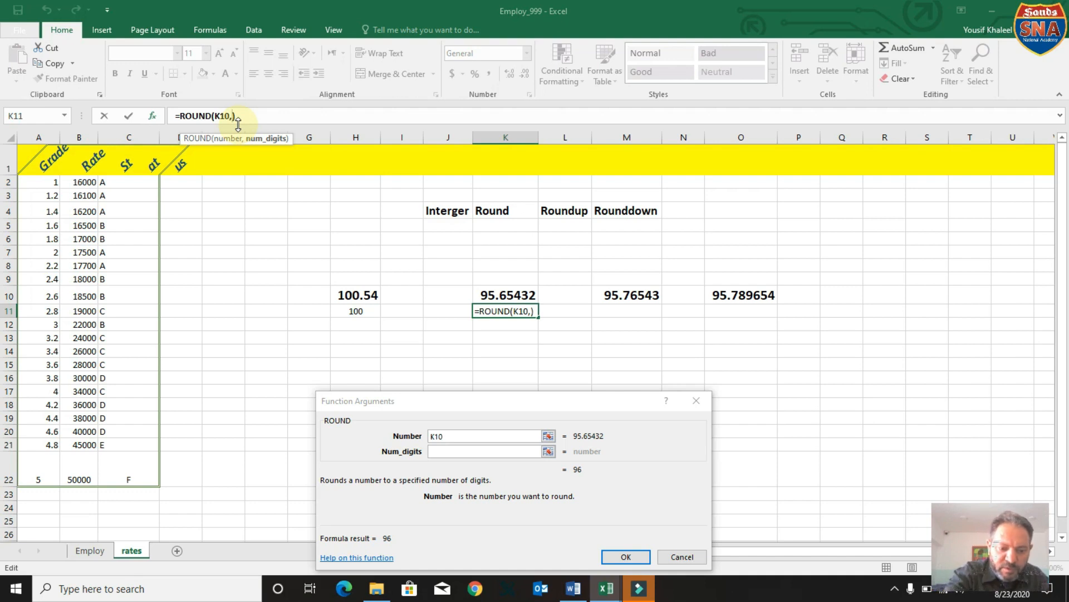
{"action": "type", "text": "2"}
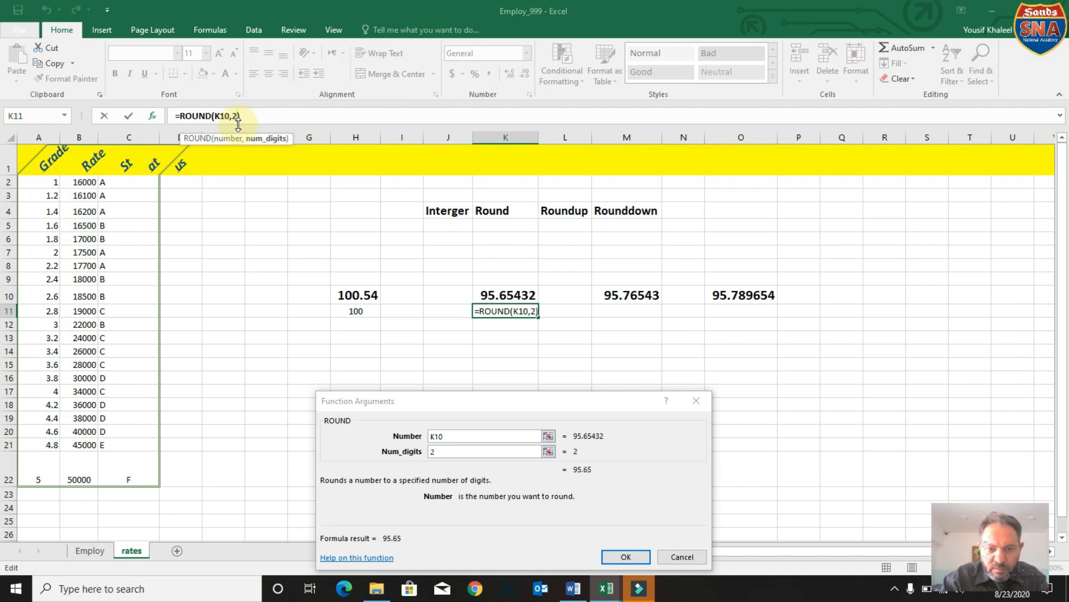
{"action": "left_click", "coordinate": [644, 561]}
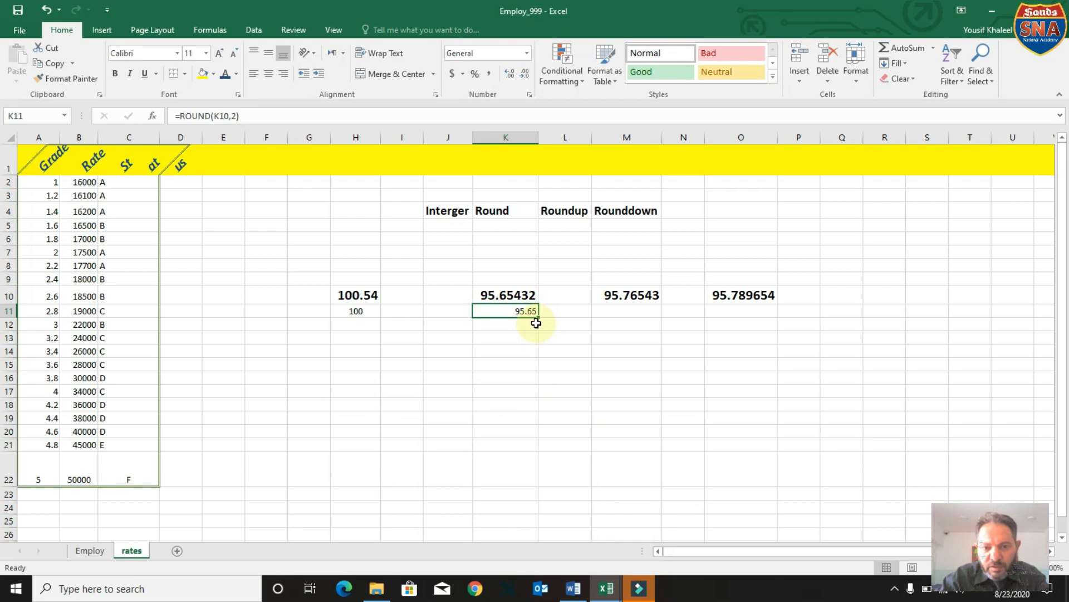
Search the function list for "roundup" and insert the ROUNDUP function in cell M11 of the rates sheet.
{"action": "left_click", "coordinate": [620, 312]}
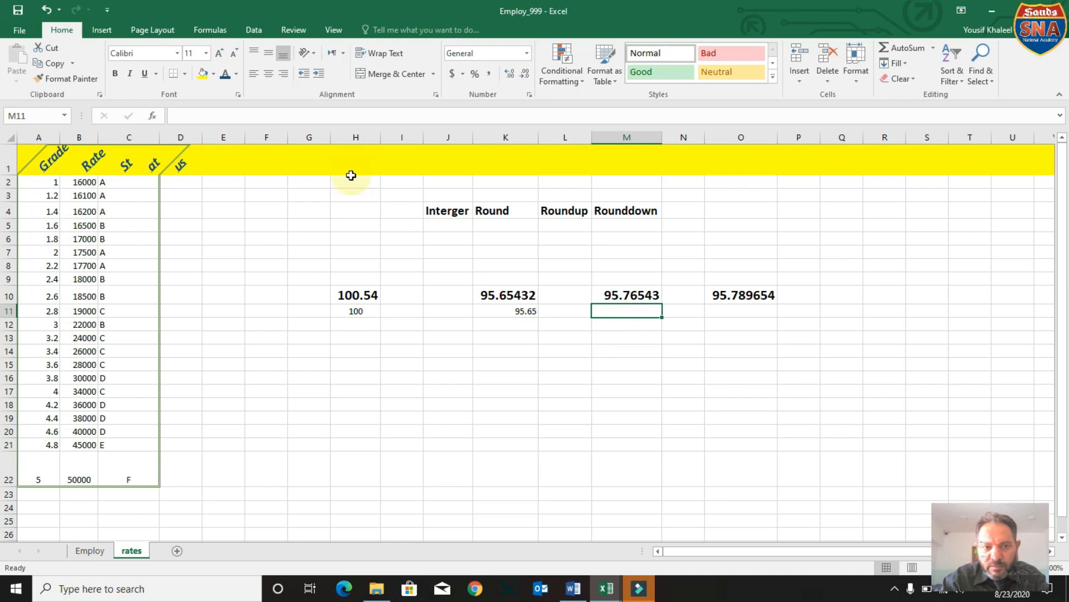
{"action": "left_click", "coordinate": [152, 117]}
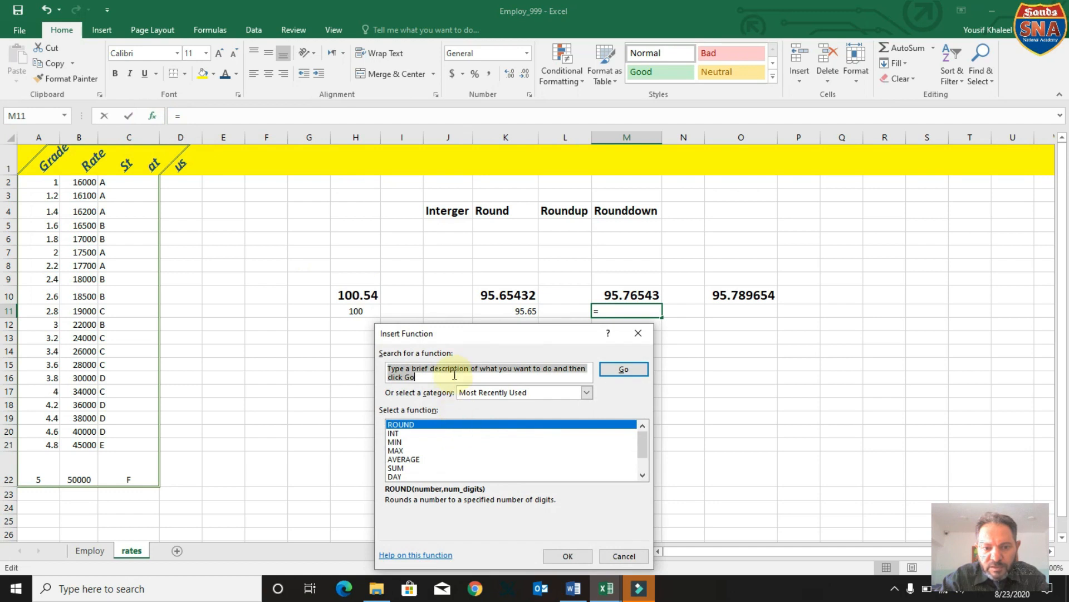
{"action": "type", "text": "round"}
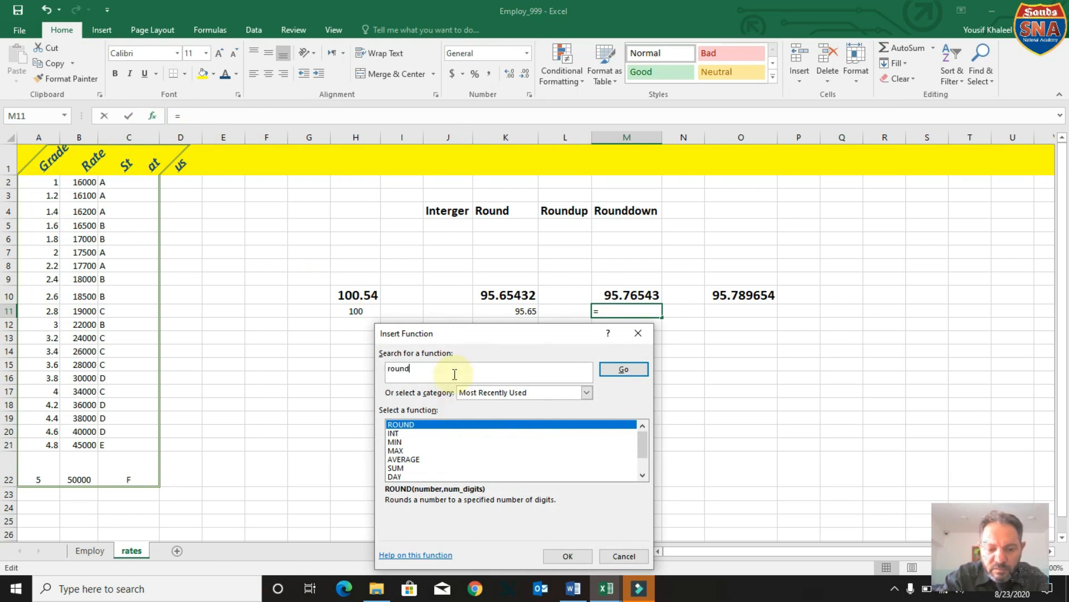
{"action": "type", "text": "up"}
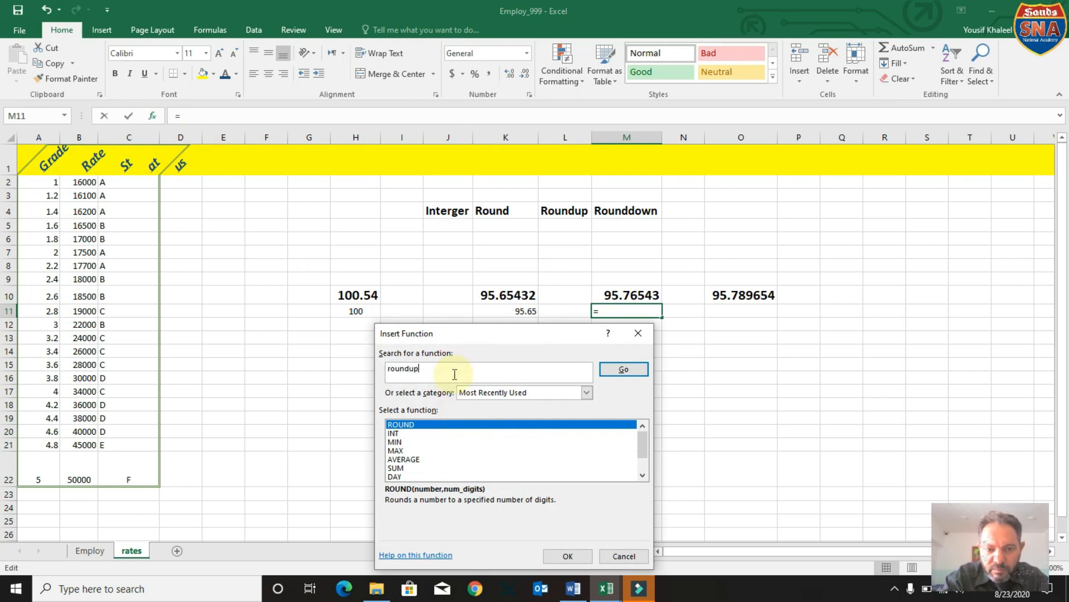
{"action": "left_click", "coordinate": [624, 369]}
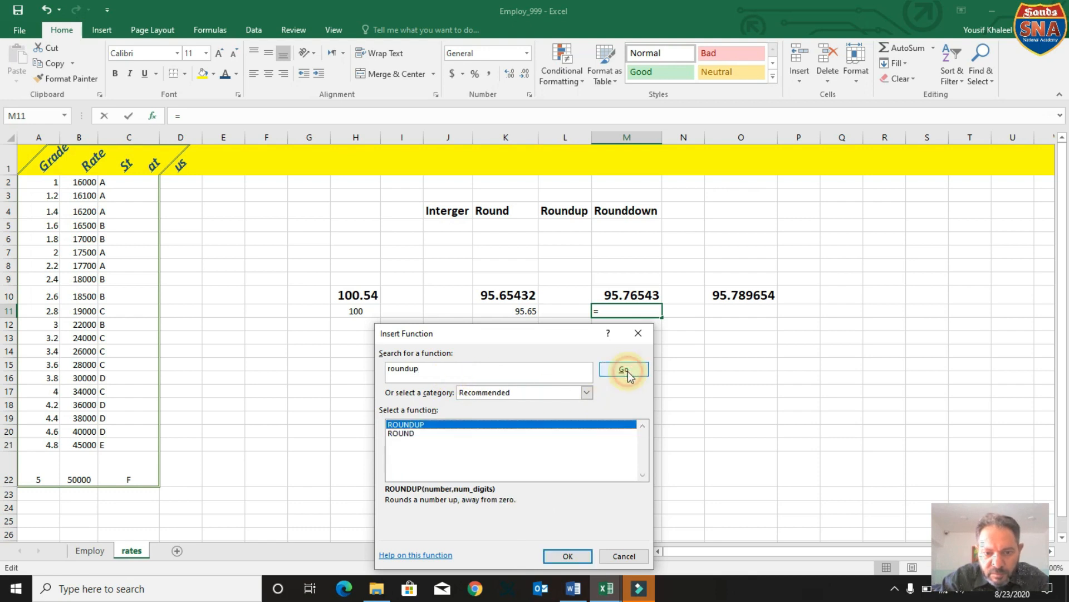
{"action": "left_click", "coordinate": [571, 559]}
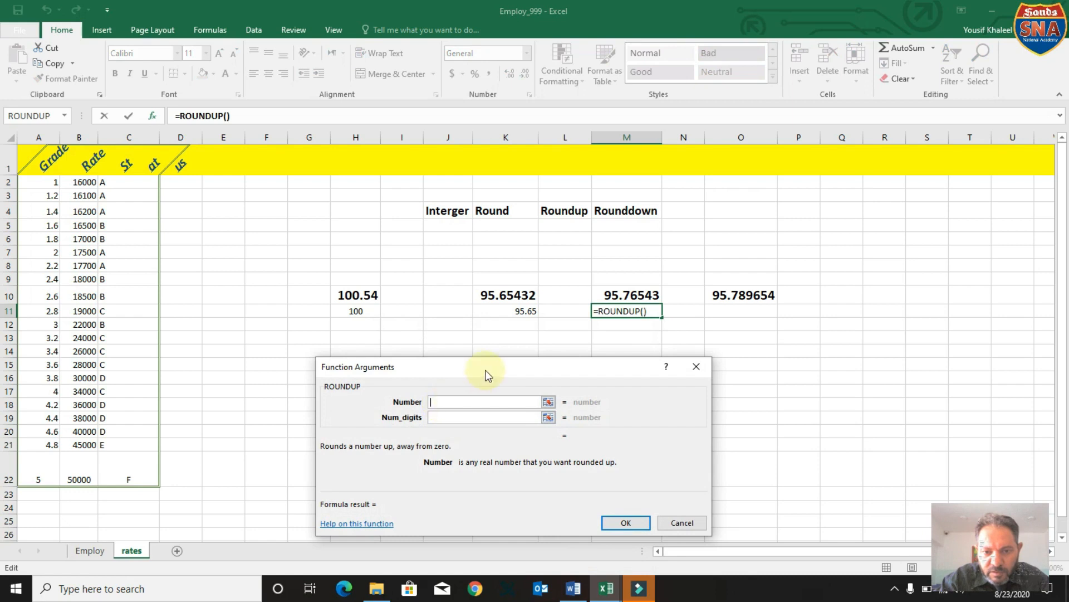
Complete the ROUNDUP formula in M11 with M10 as the number and 2 as the number of digits.
{"action": "left_click", "coordinate": [628, 302]}
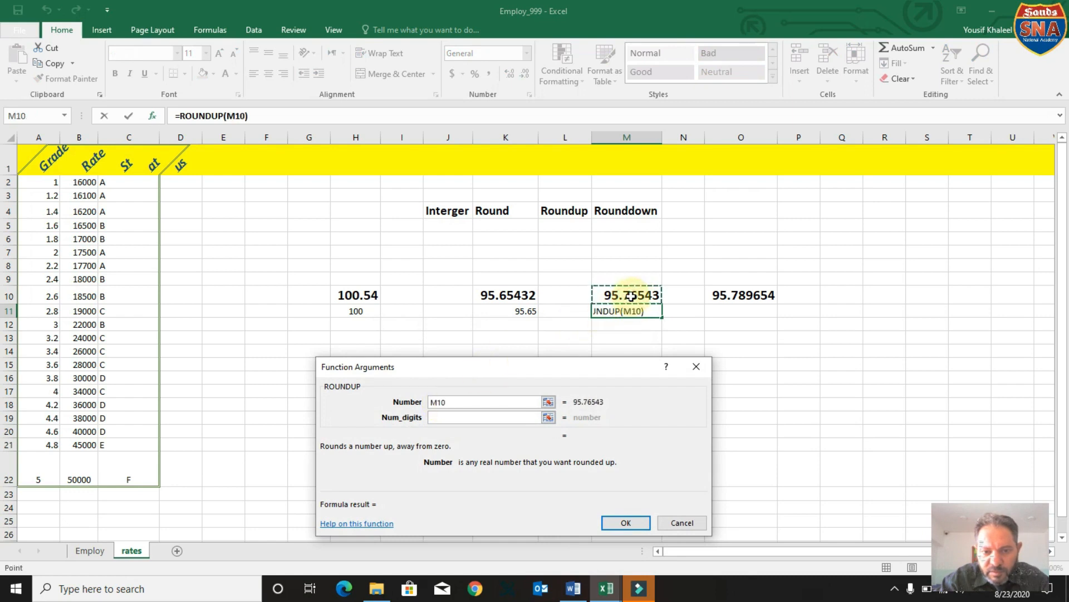
{"action": "left_click", "coordinate": [245, 116]}
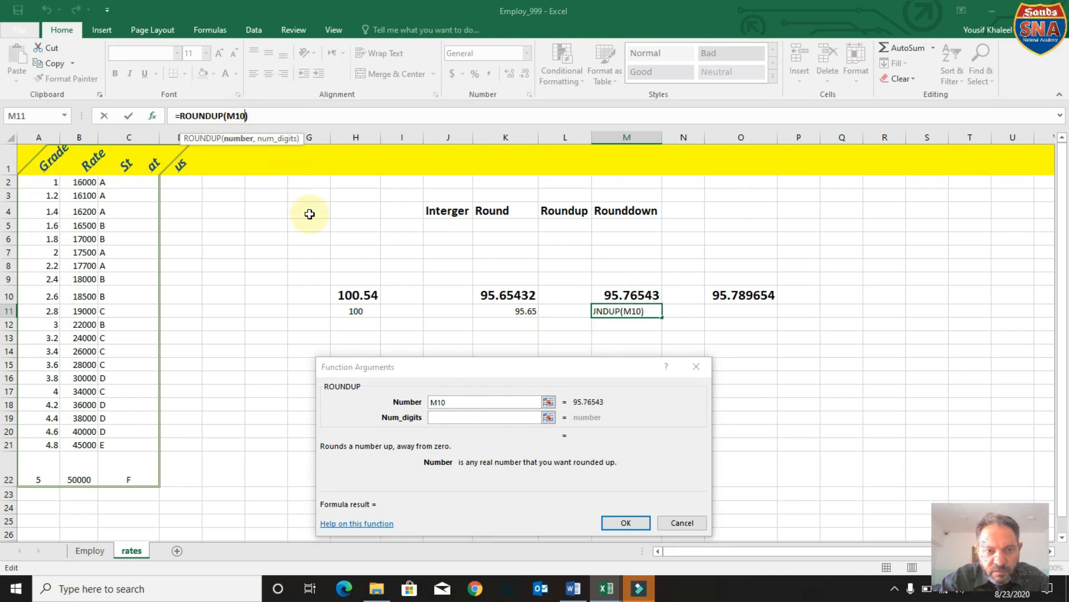
{"action": "type", "text": ","}
{"action": "type", "text": "2"}
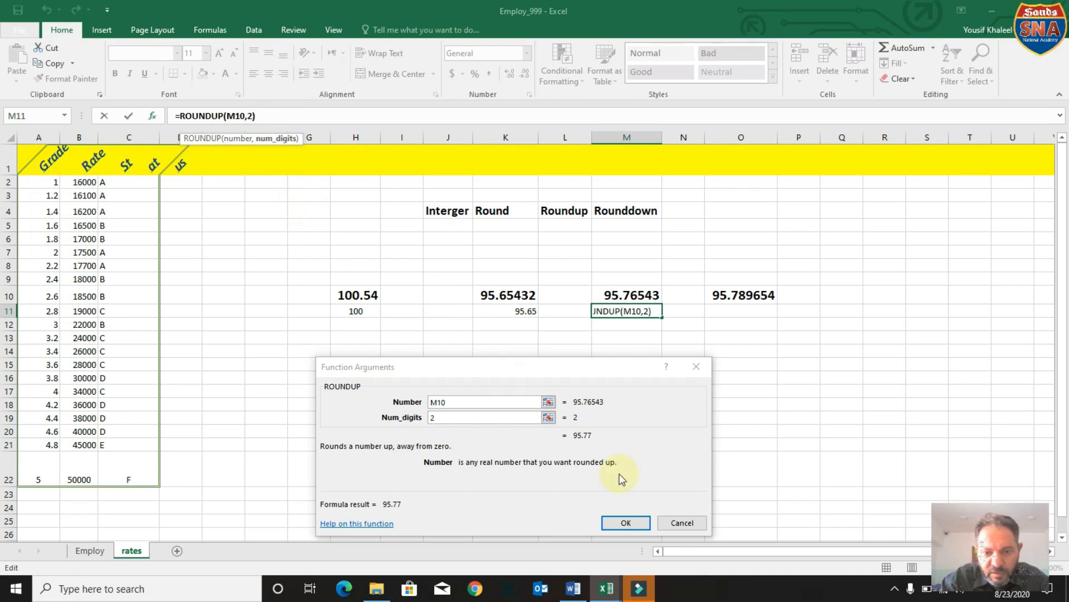
{"action": "left_click", "coordinate": [638, 523]}
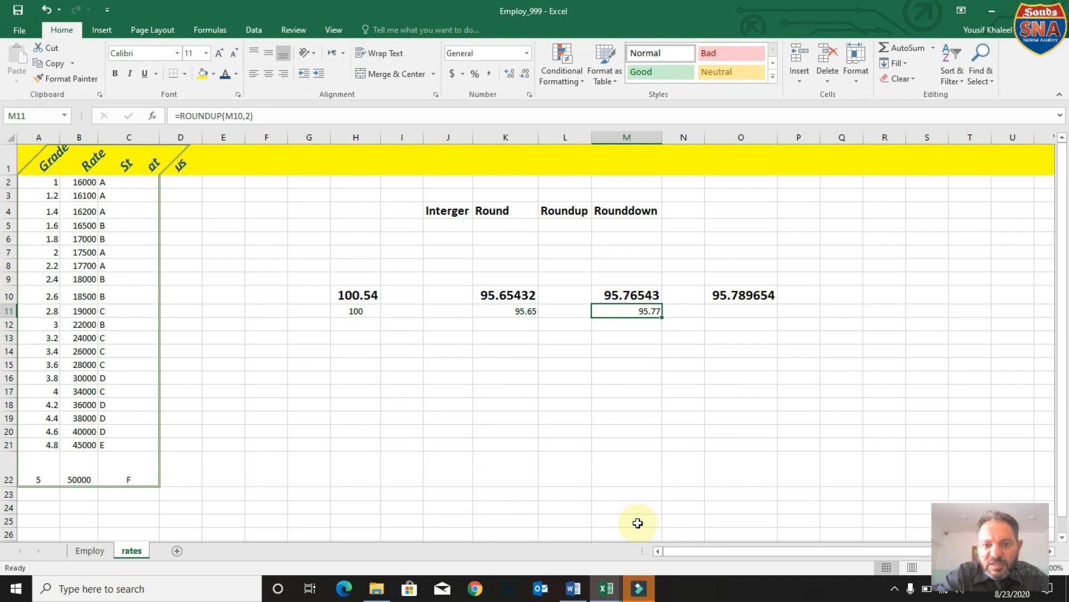
Search the function list for "rounddown" and insert the ROUNDDOWN function in cell O11.
{"action": "left_click_drag", "start_coordinate": [740, 520], "coordinate": [741, 326]}
{"action": "left_click", "coordinate": [732, 310]}
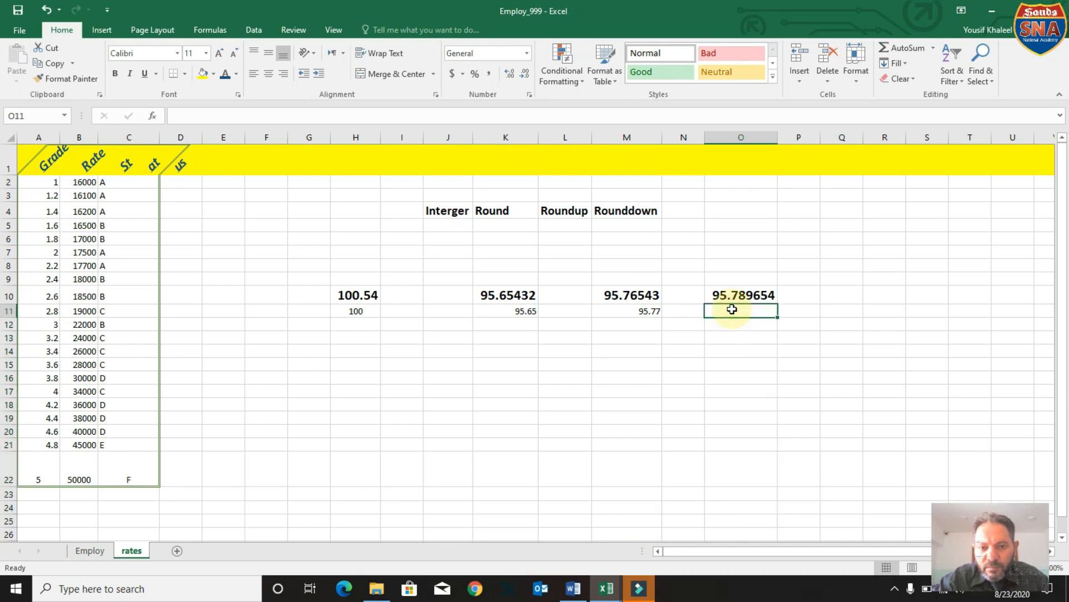
{"action": "left_click", "coordinate": [152, 117]}
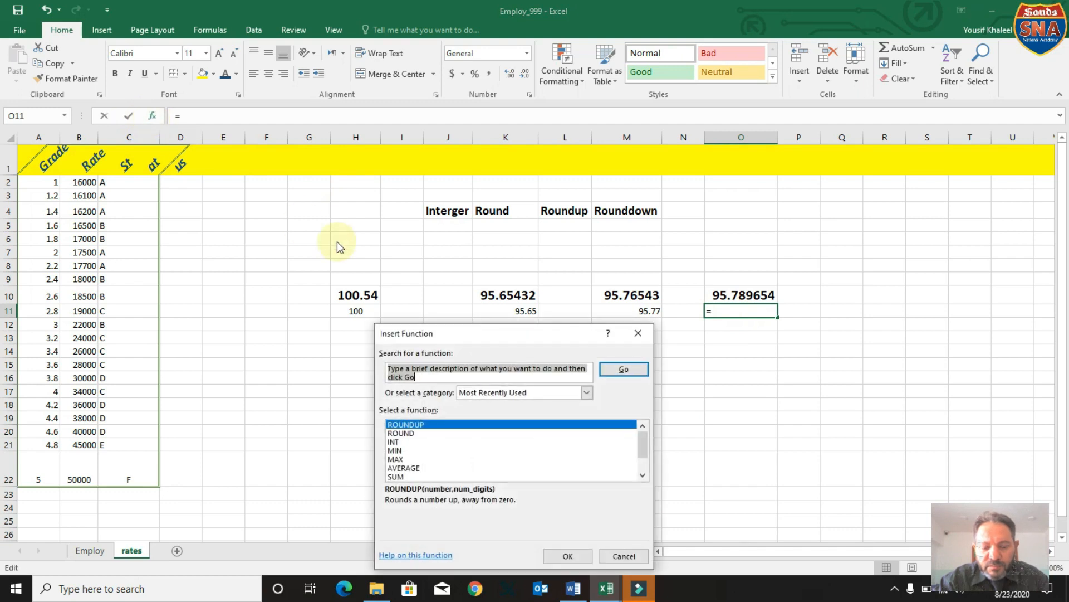
{"action": "type", "text": "round"}
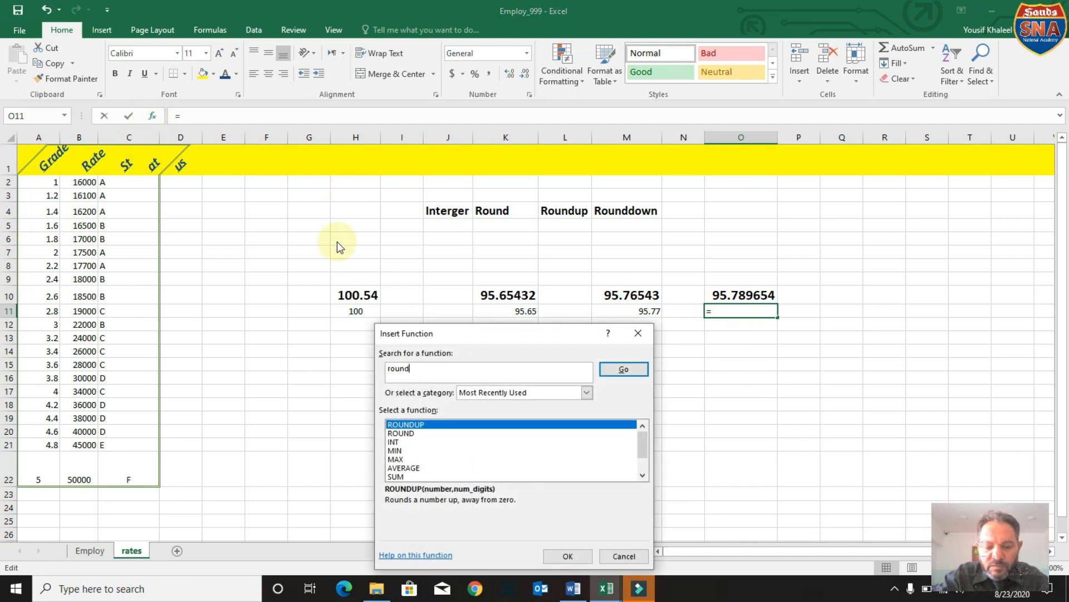
{"action": "type", "text": "down"}
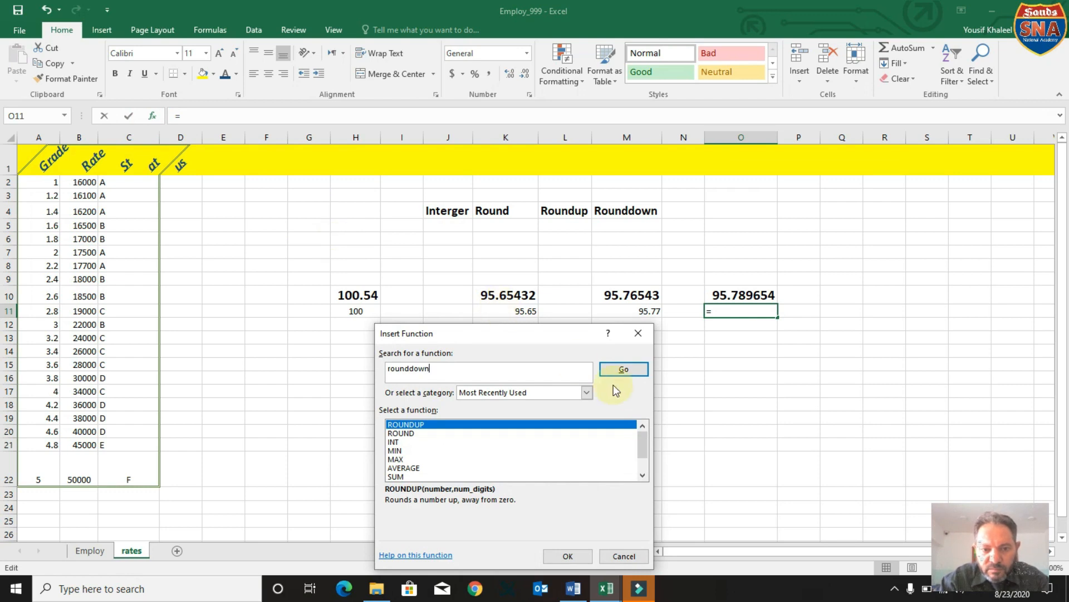
{"action": "left_click", "coordinate": [622, 371]}
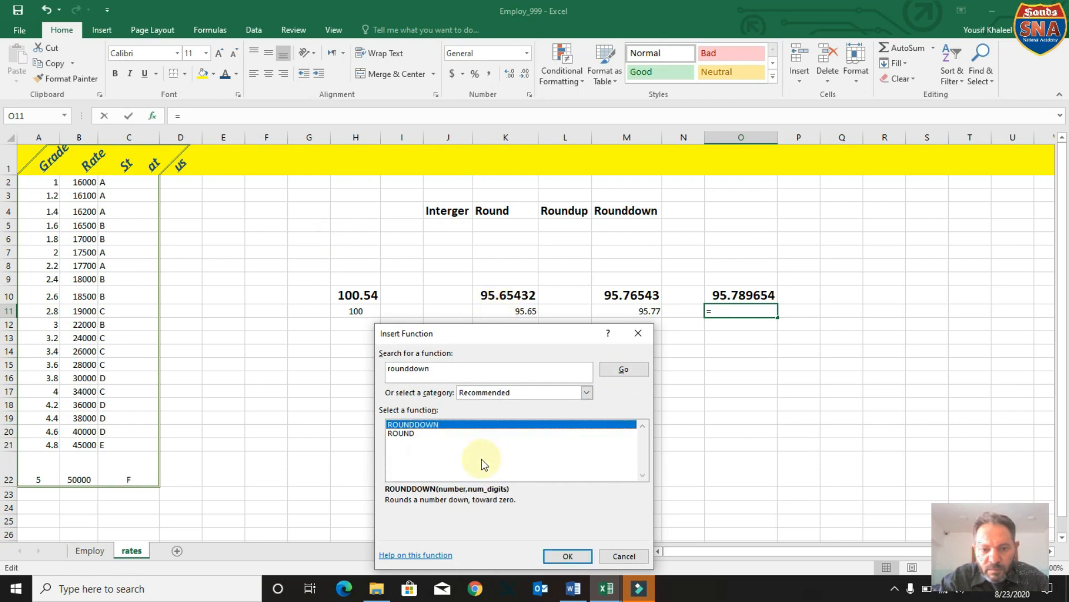
{"action": "left_click", "coordinate": [565, 555]}
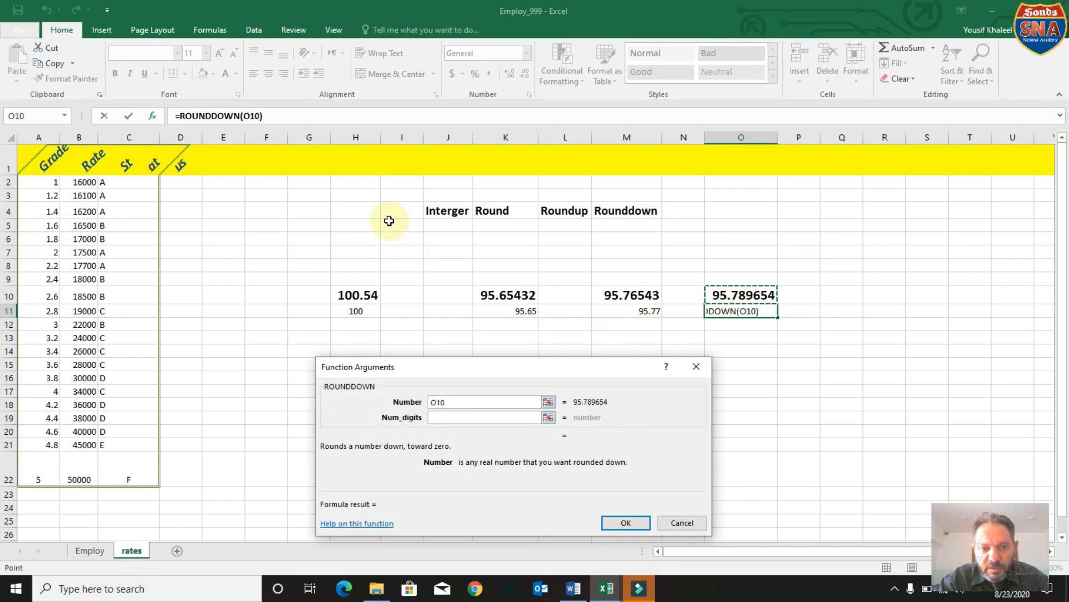
Complete the ROUNDDOWN formula in O11 with O10 as the number and 2 as the number of digits.
{"action": "left_click", "coordinate": [266, 119]}
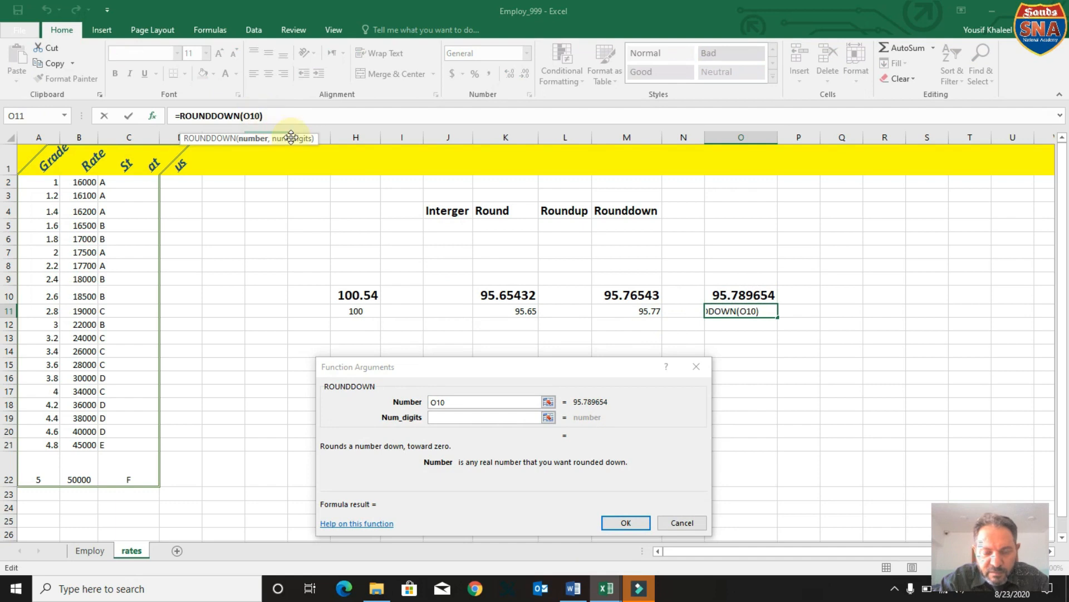
{"action": "left_click", "coordinate": [294, 140]}
{"action": "type", "text": "2"}
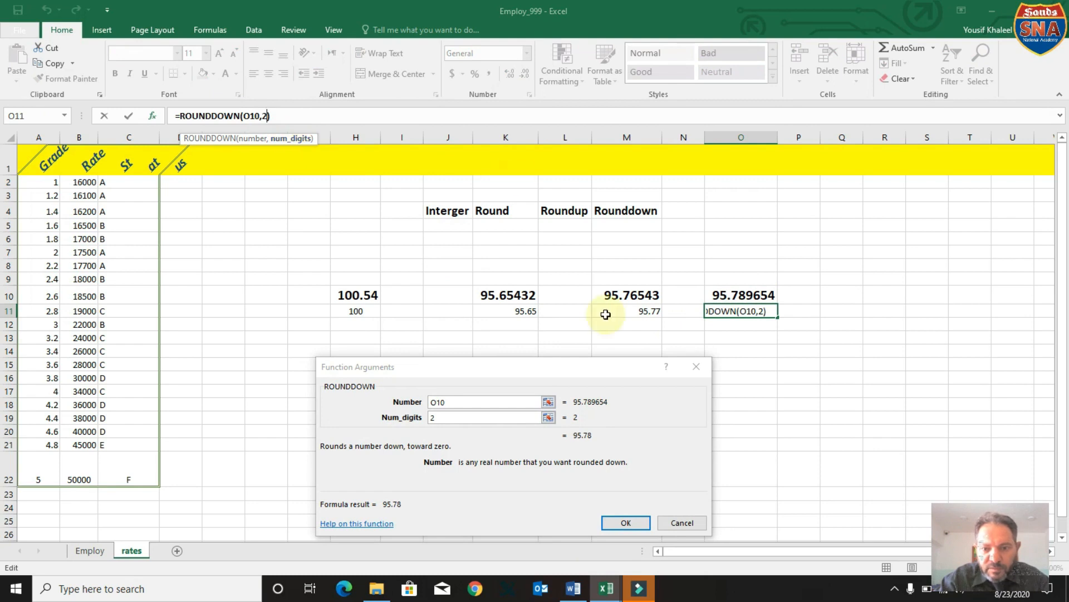
{"action": "left_click", "coordinate": [626, 523]}
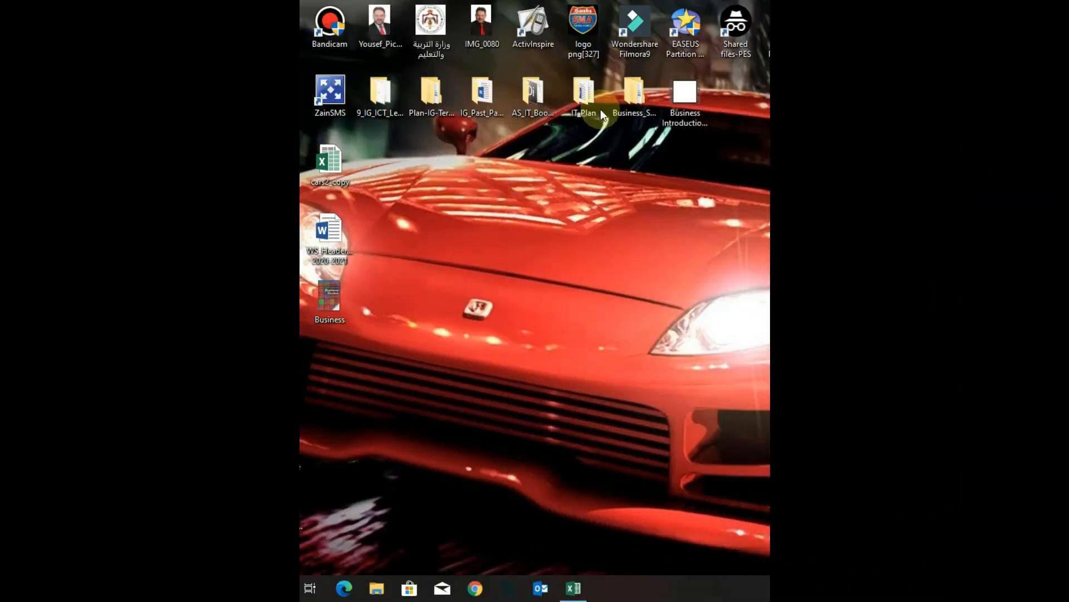
Open the Chapter_08_03 workbook from the source_data\chapter_08 folder inside AS_IT_Book_Questions on the desktop.
{"action": "left_click", "coordinate": [527, 113]}
{"action": "double_click", "coordinate": [528, 113]}
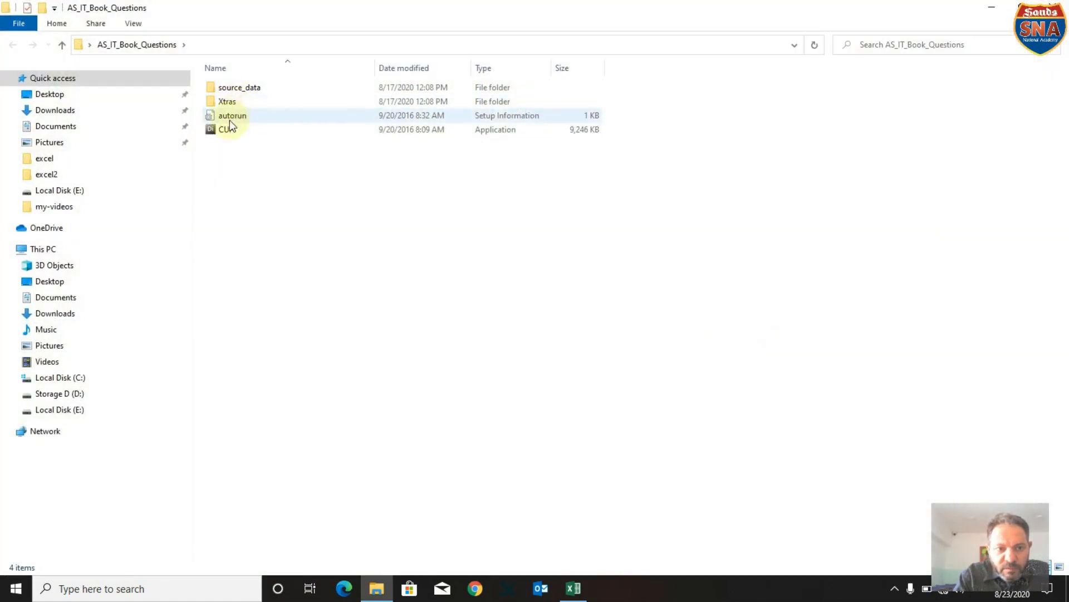
{"action": "double_click", "coordinate": [240, 90]}
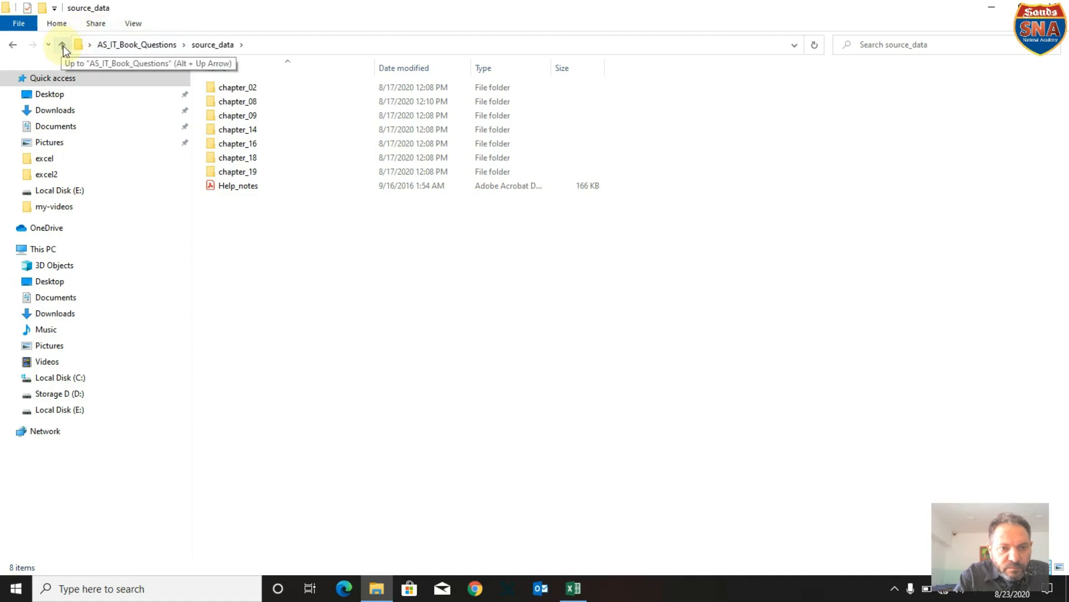
{"action": "double_click", "coordinate": [242, 104]}
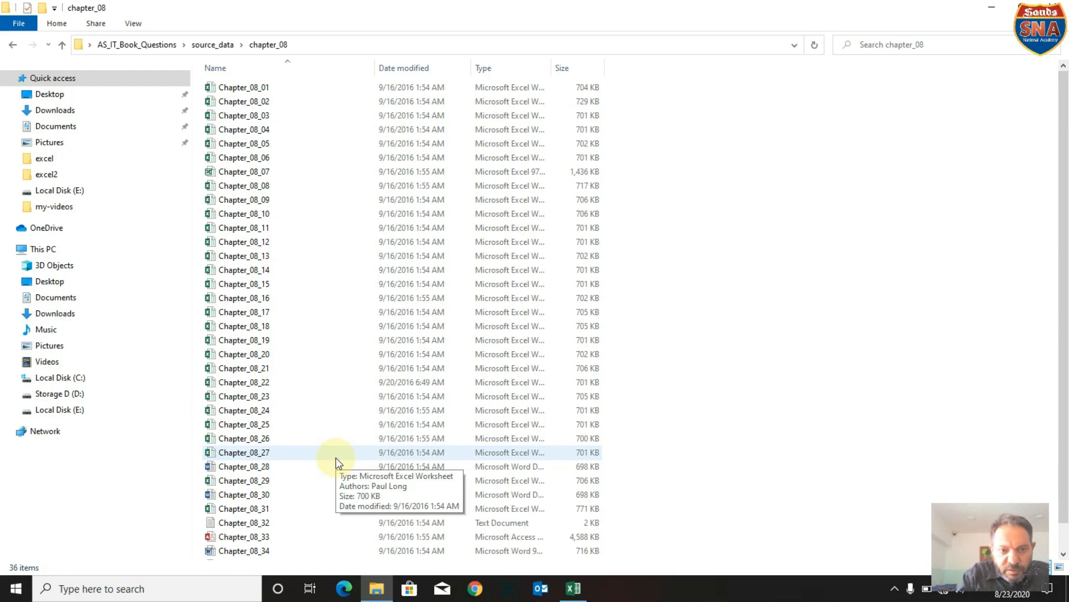
{"action": "left_click", "coordinate": [263, 116]}
{"action": "double_click", "coordinate": [263, 115]}
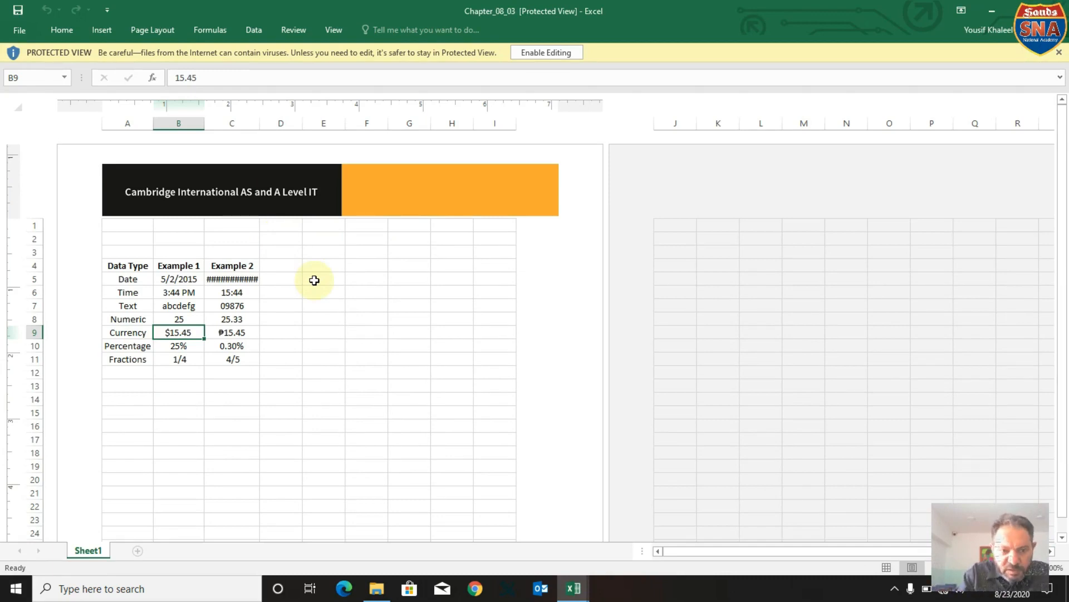
Autofit columns B and C of the data type table and select its Example 1 numeric and currency cells for review.
{"action": "double_click", "coordinate": [206, 122]}
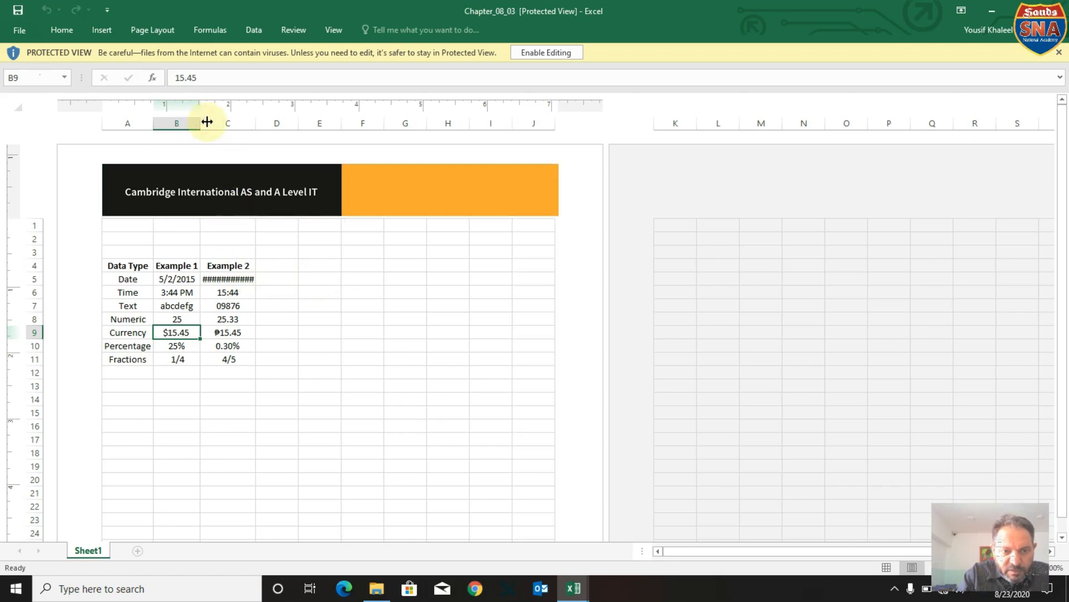
{"action": "double_click", "coordinate": [254, 124]}
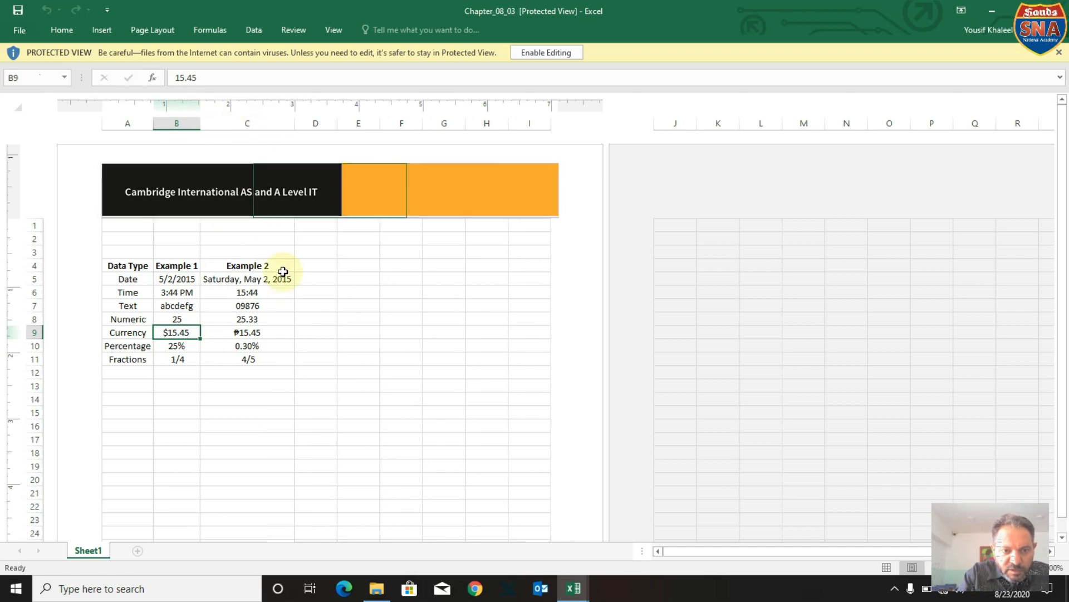
{"action": "left_click", "coordinate": [286, 438]}
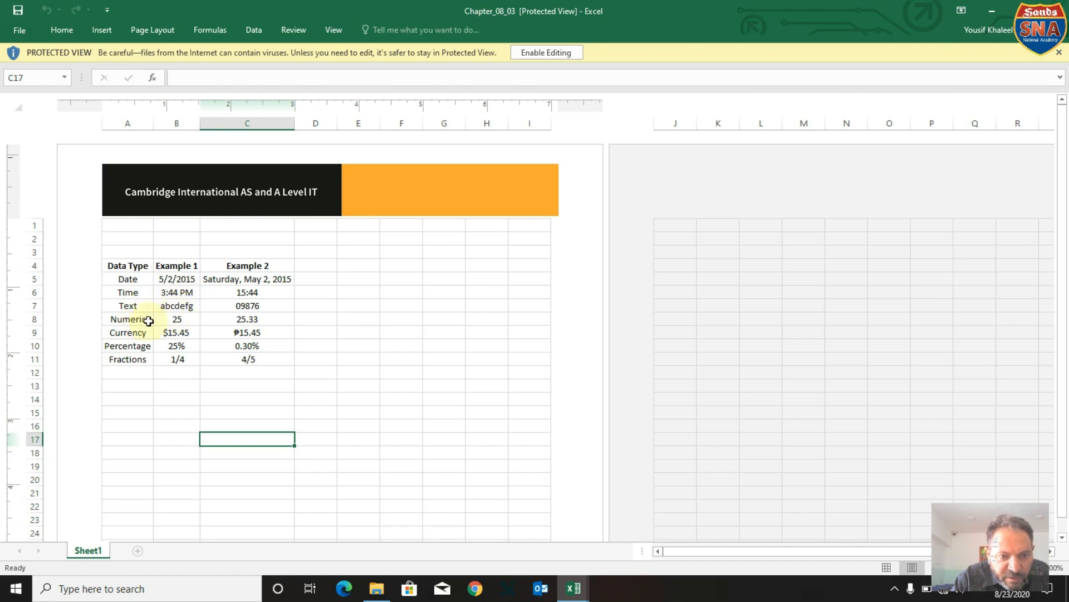
{"action": "left_click", "coordinate": [168, 319]}
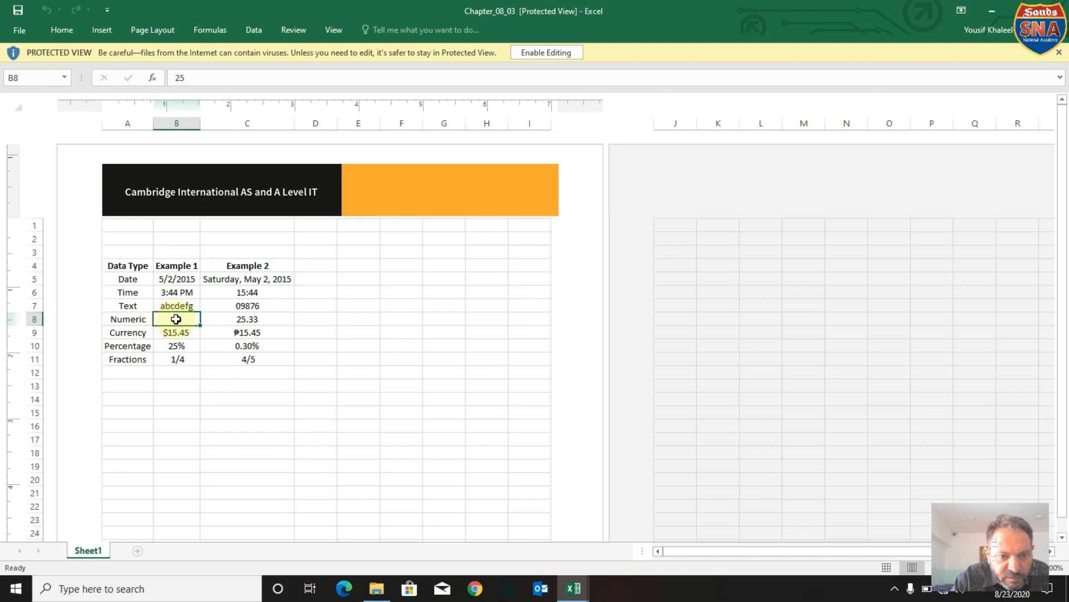
{"action": "left_click", "coordinate": [174, 336]}
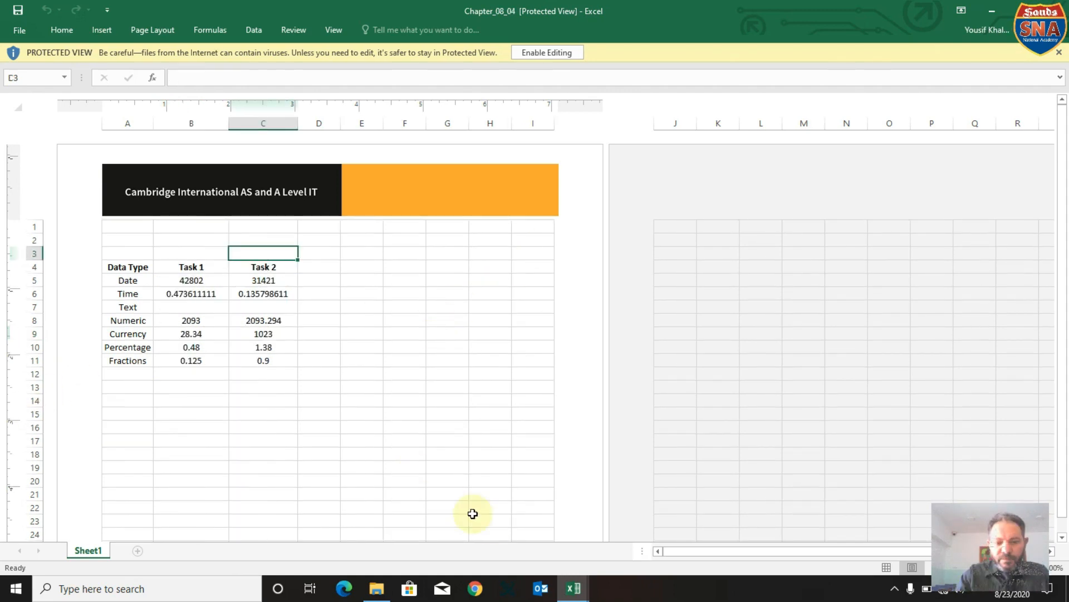
Switch to the Book1 workbook and open the Format Cells settings for the M1 heading in B10.
{"action": "mouse_move", "coordinate": [574, 592]}
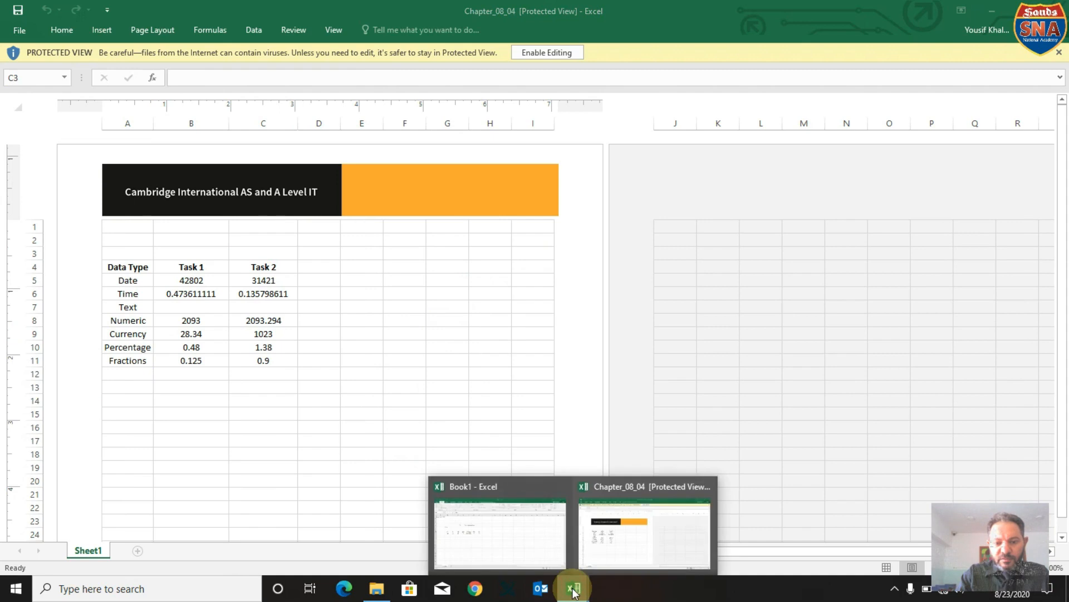
{"action": "left_click", "coordinate": [525, 557]}
{"action": "left_click", "coordinate": [183, 326]}
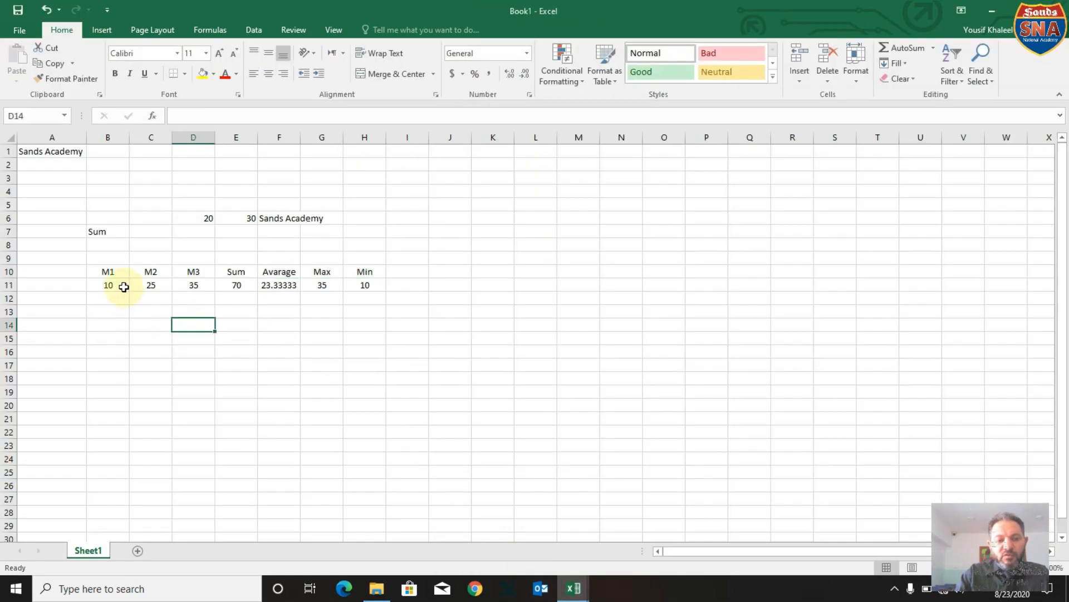
{"action": "left_click", "coordinate": [121, 269]}
{"action": "right_click", "coordinate": [122, 269]}
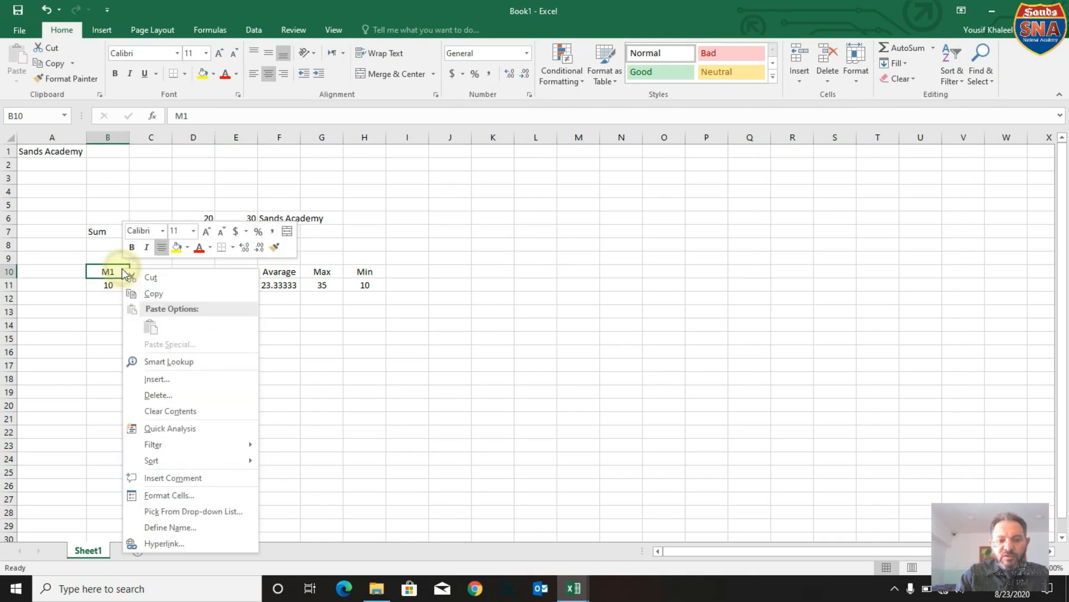
{"action": "left_click", "coordinate": [166, 492]}
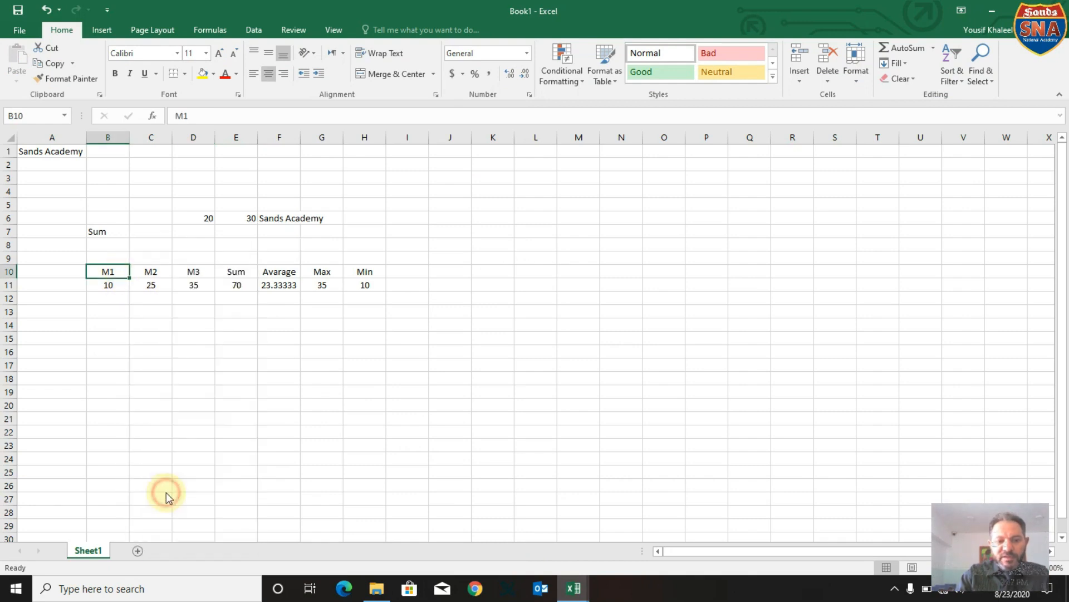
Show the options of the Number format category for B10, keeping the sheet's M1 to Min table in view.
{"action": "left_click_drag", "start_coordinate": [113, 276], "coordinate": [250, 147]}
{"action": "left_click", "coordinate": [168, 165]}
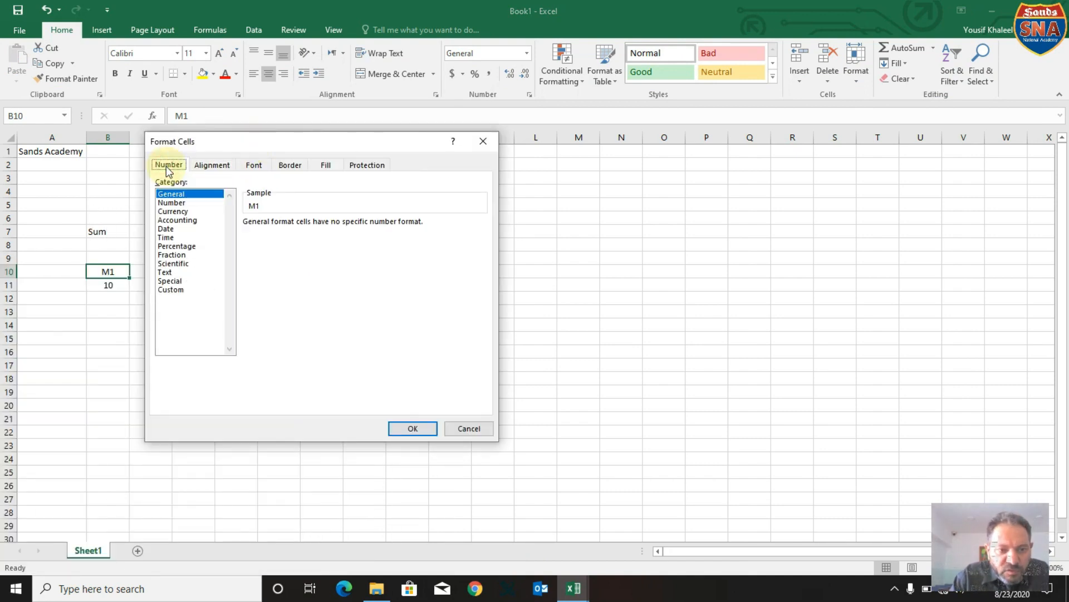
{"action": "left_click", "coordinate": [172, 202]}
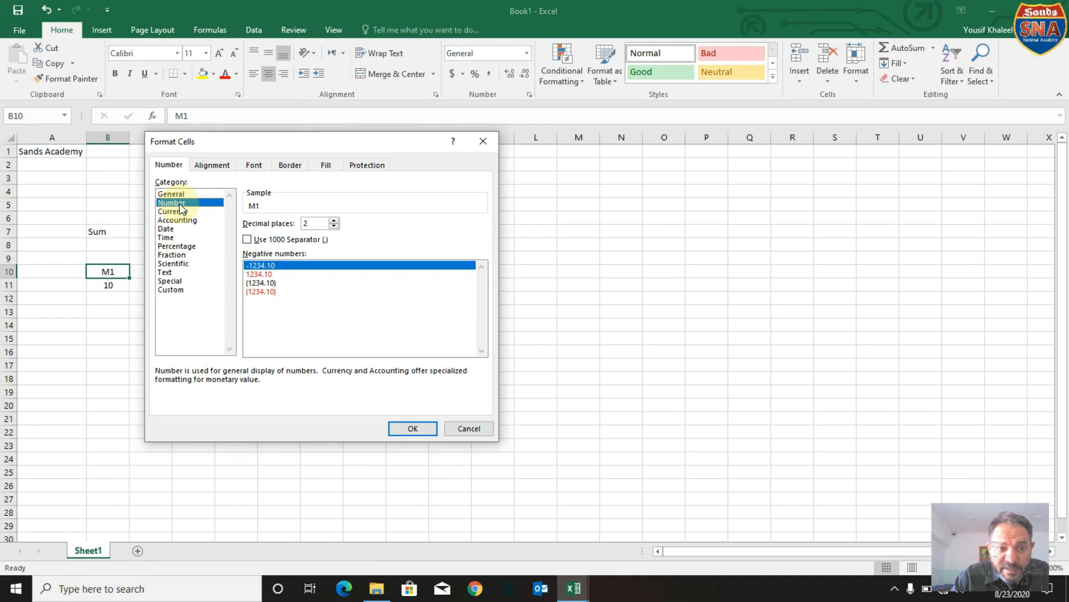
{"action": "left_click_drag", "start_coordinate": [262, 140], "coordinate": [235, 325]}
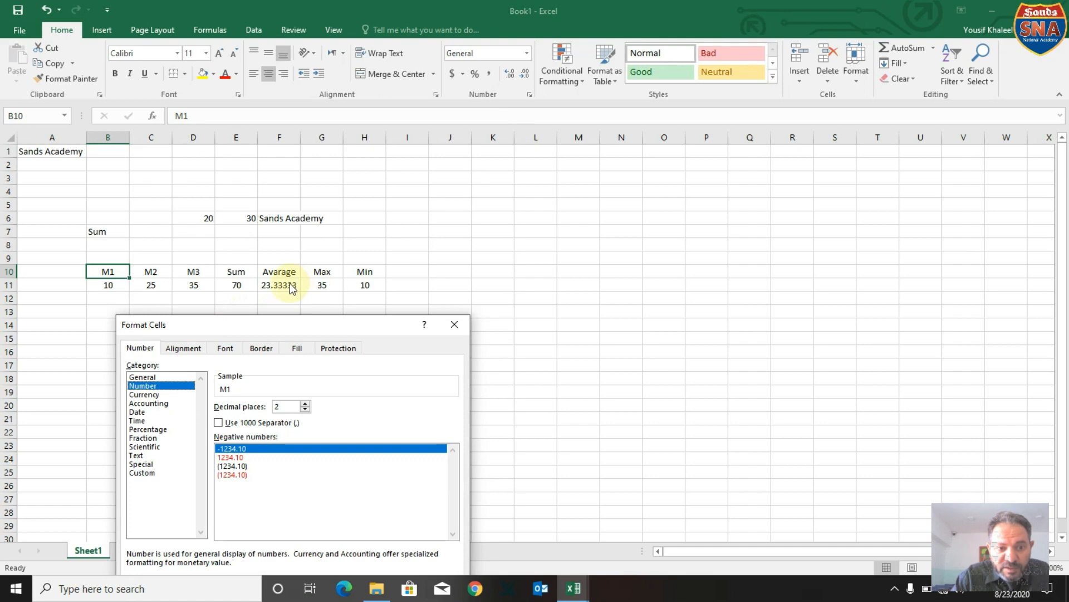
Leave the B10 format settings and format the average value in F11 as Number with 2 decimal places.
{"action": "left_click", "coordinate": [455, 325]}
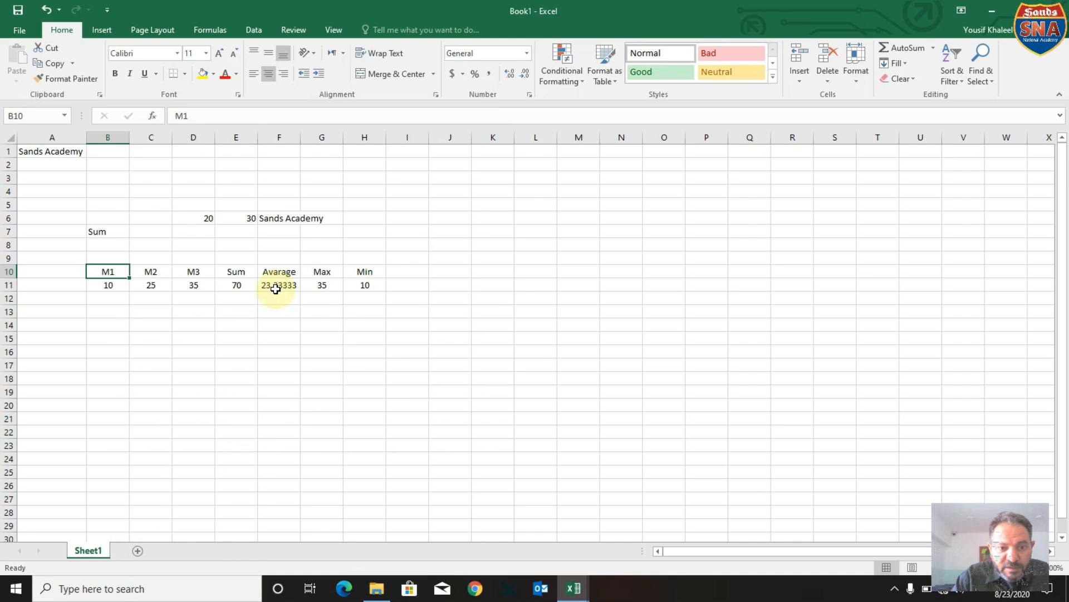
{"action": "left_click", "coordinate": [276, 290]}
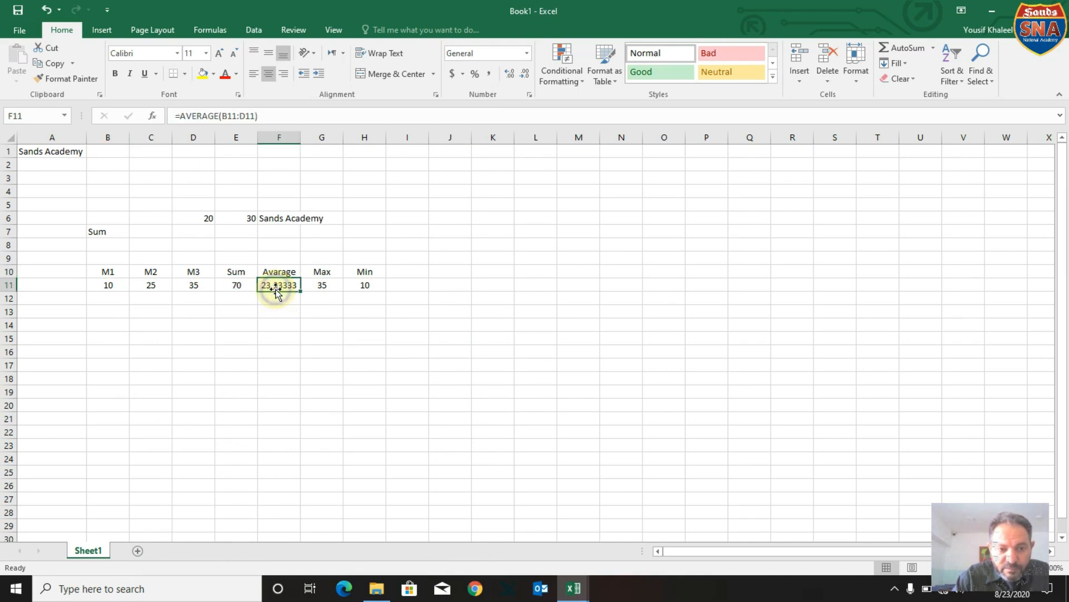
{"action": "right_click", "coordinate": [277, 285]}
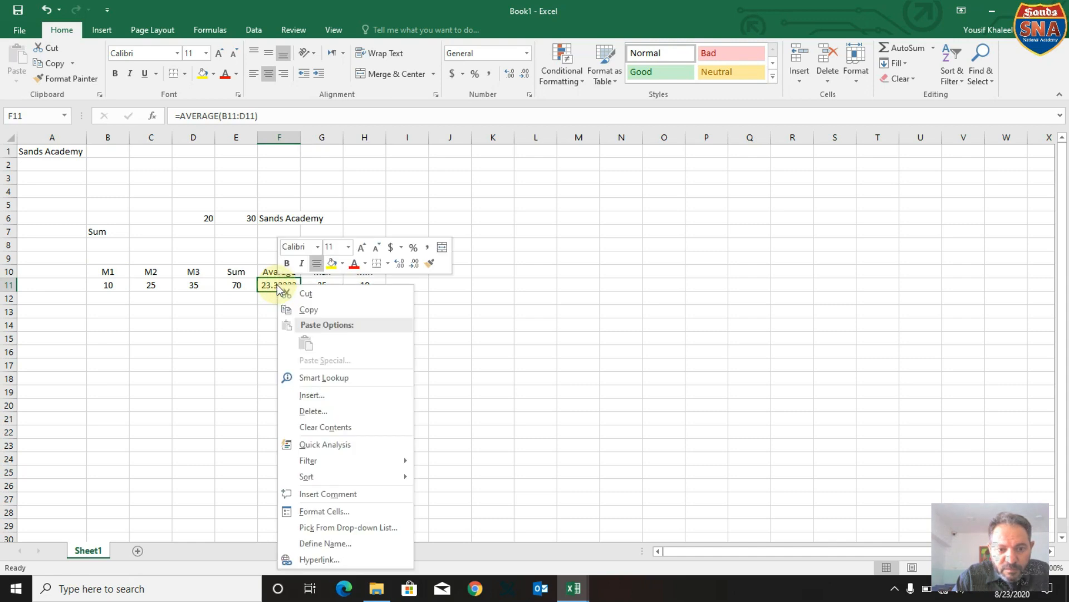
{"action": "left_click", "coordinate": [329, 513]}
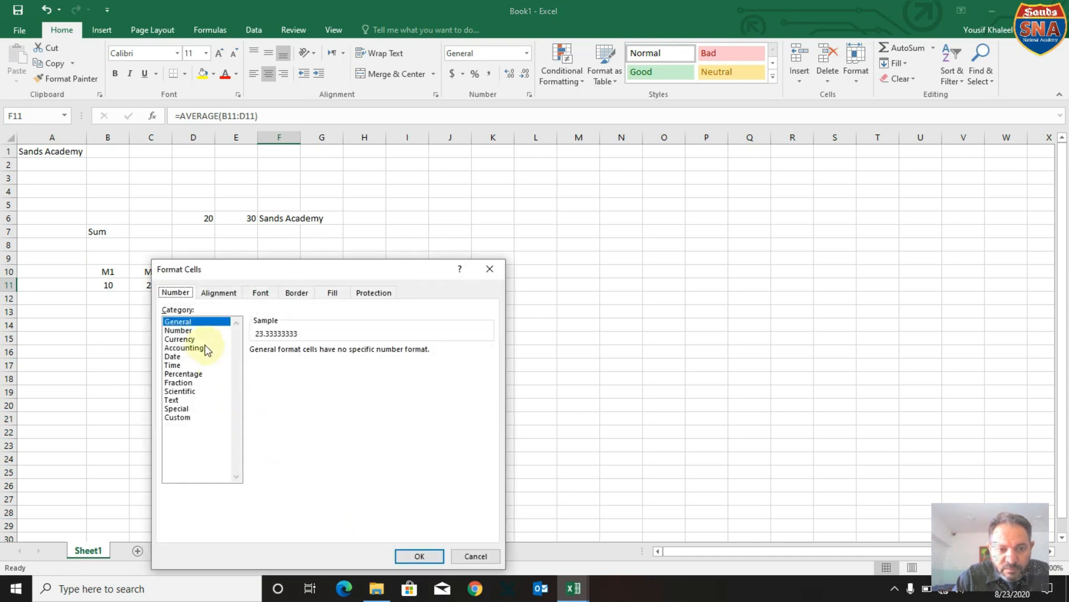
{"action": "left_click", "coordinate": [178, 330]}
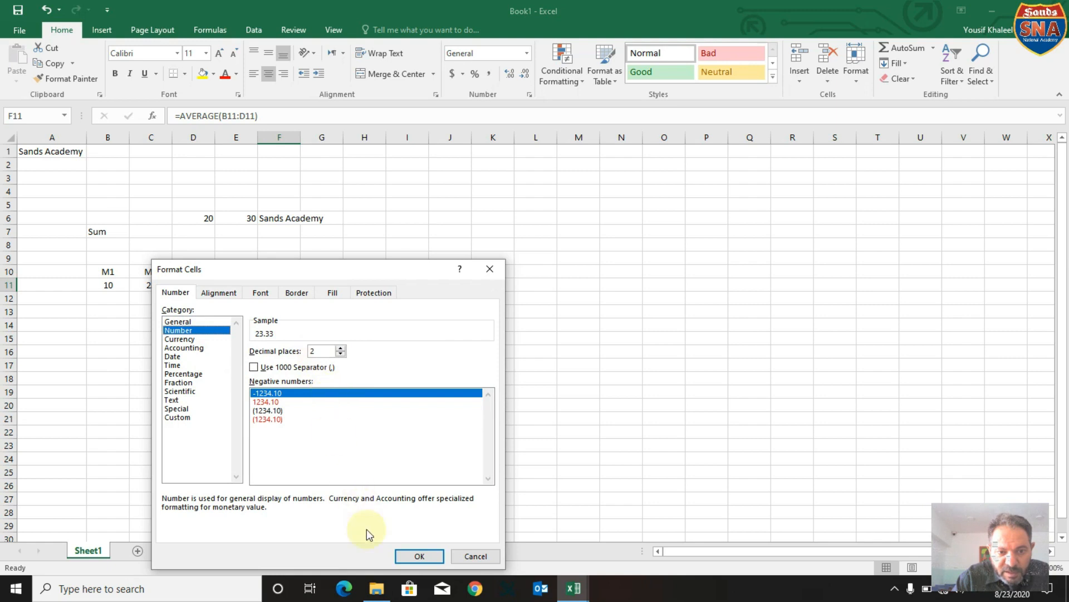
{"action": "left_click", "coordinate": [420, 556]}
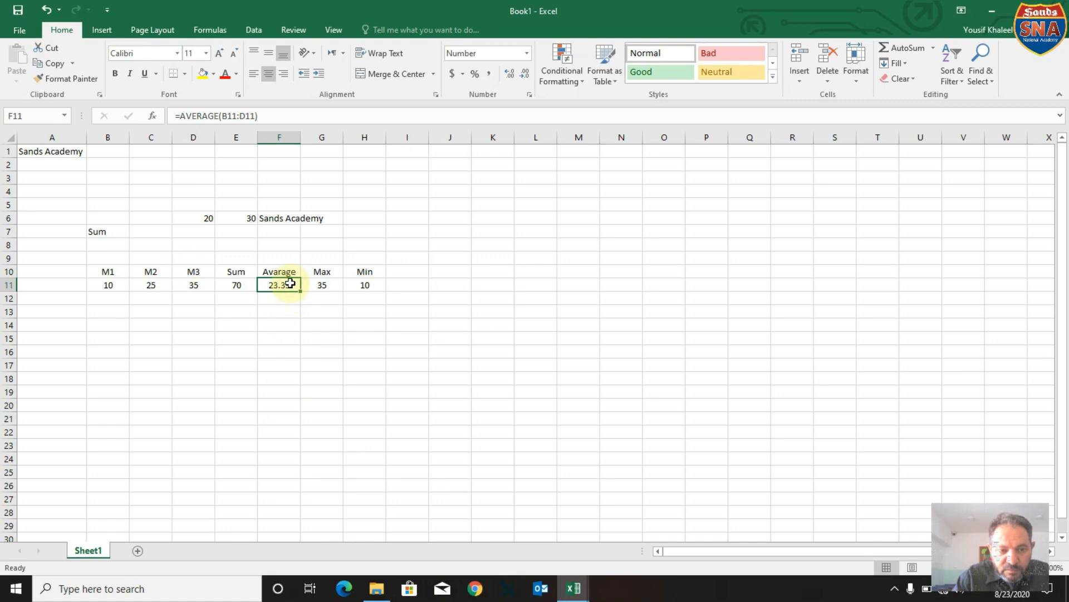
Examine the Currency and Accounting number format categories for F11, including their symbol choices.
{"action": "right_click", "coordinate": [290, 283]}
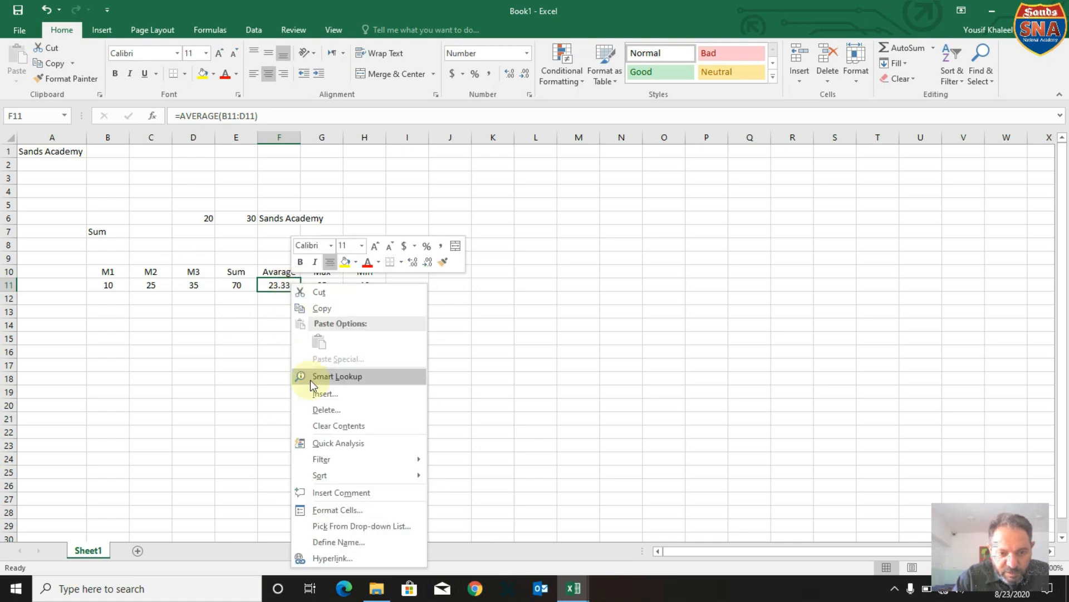
{"action": "left_click", "coordinate": [343, 508]}
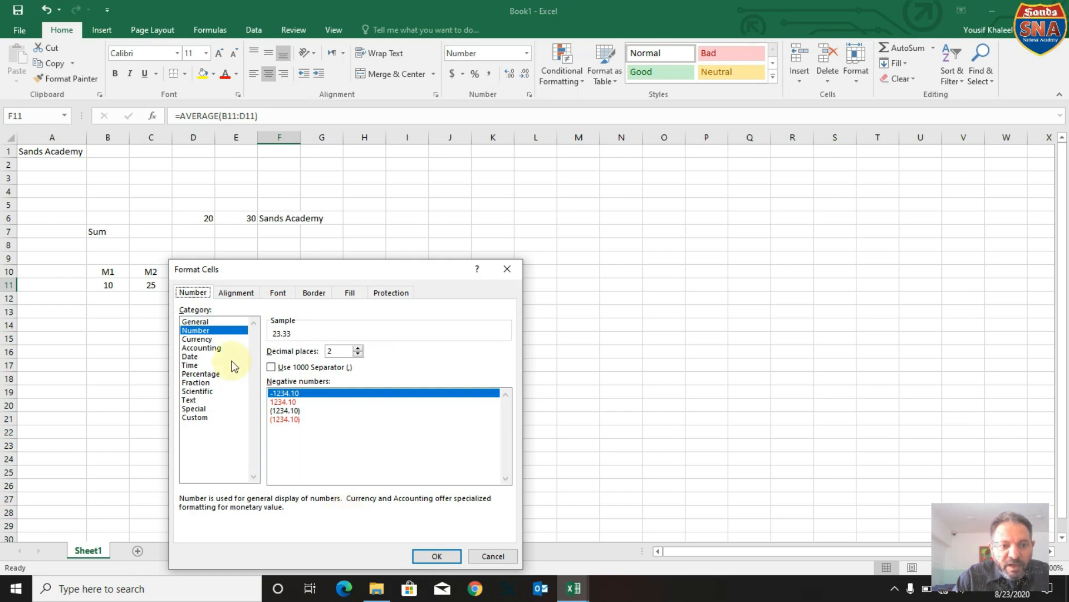
{"action": "left_click", "coordinate": [207, 340]}
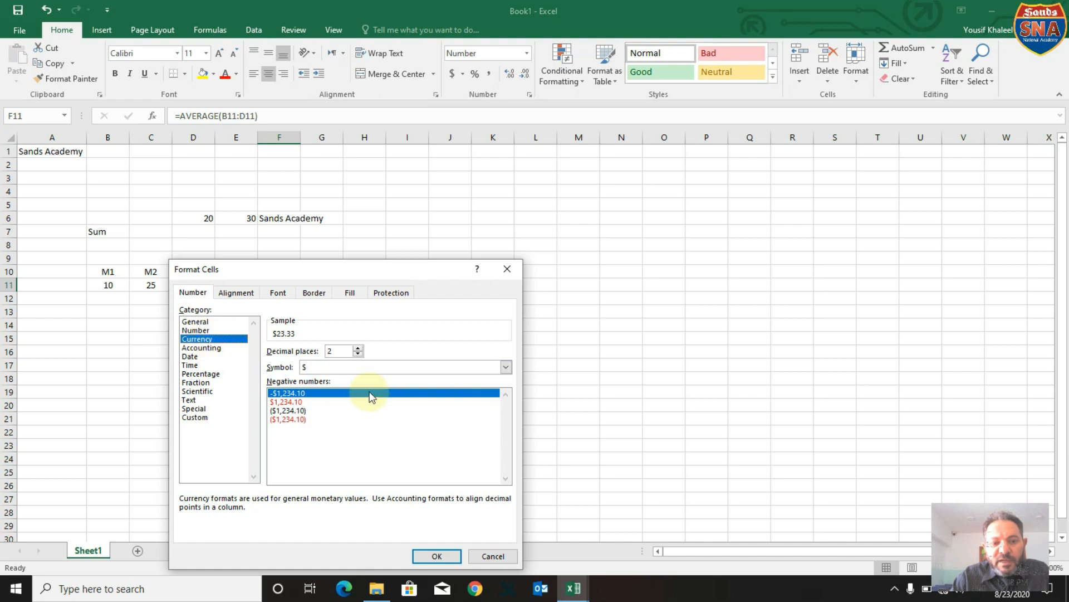
{"action": "left_click", "coordinate": [392, 368]}
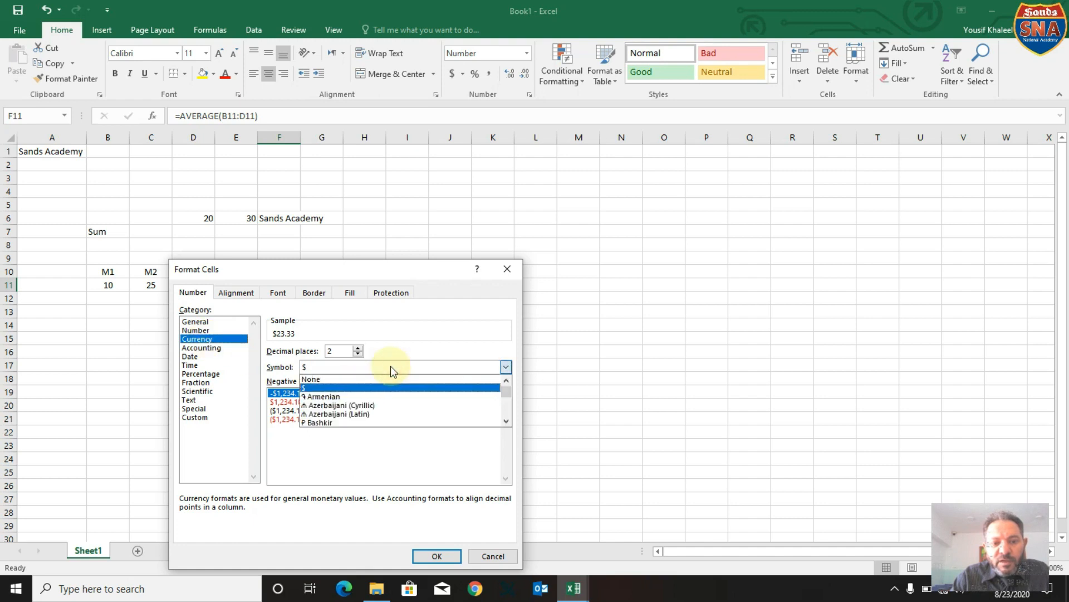
{"action": "left_click", "coordinate": [443, 329]}
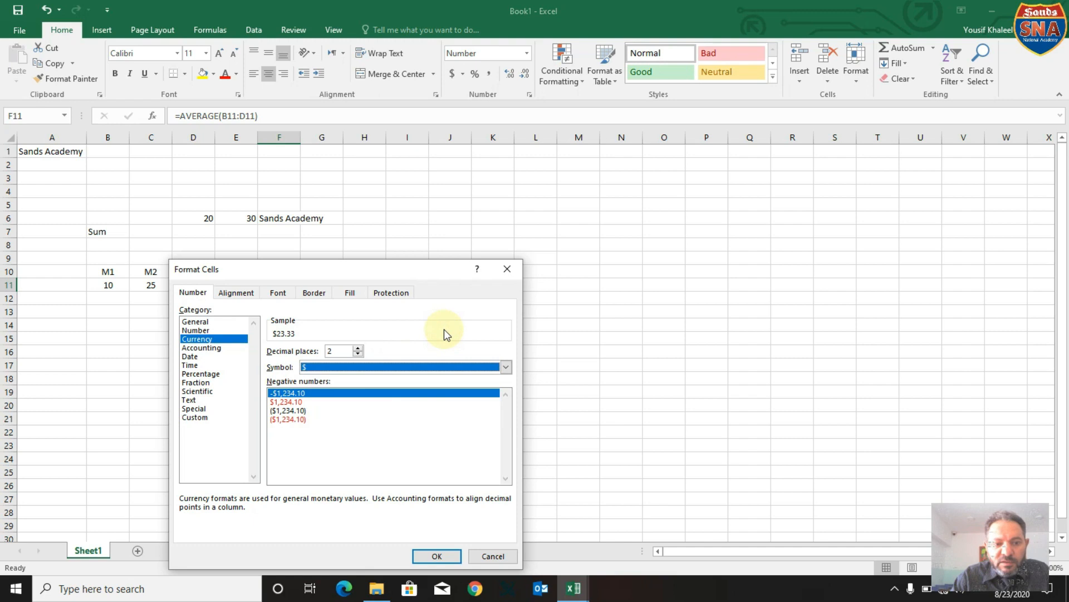
{"action": "left_click", "coordinate": [222, 347]}
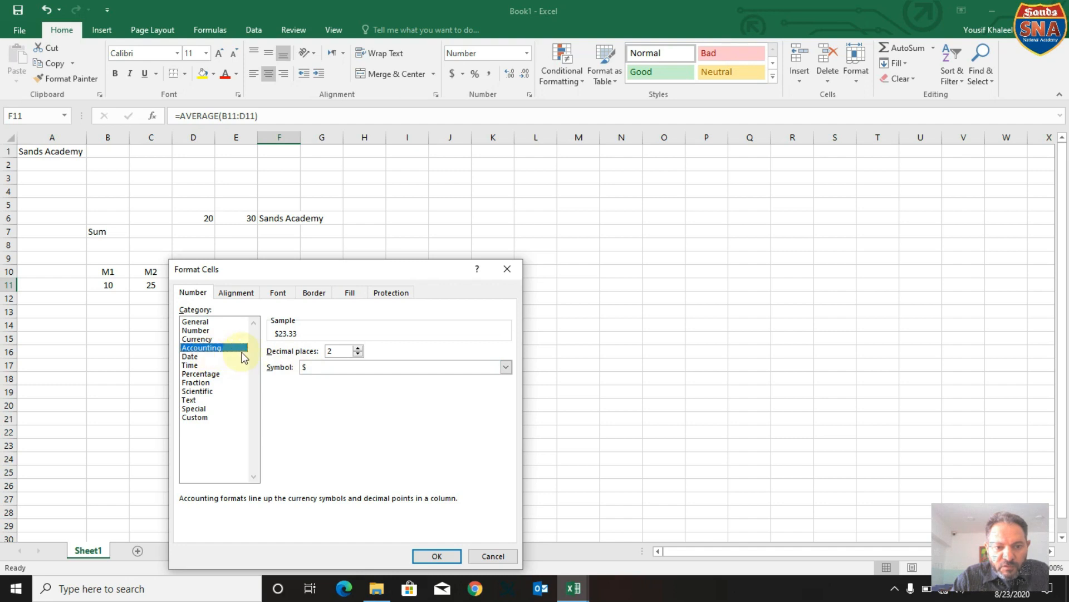
{"action": "left_click", "coordinate": [341, 368]}
{"action": "left_click", "coordinate": [342, 370]}
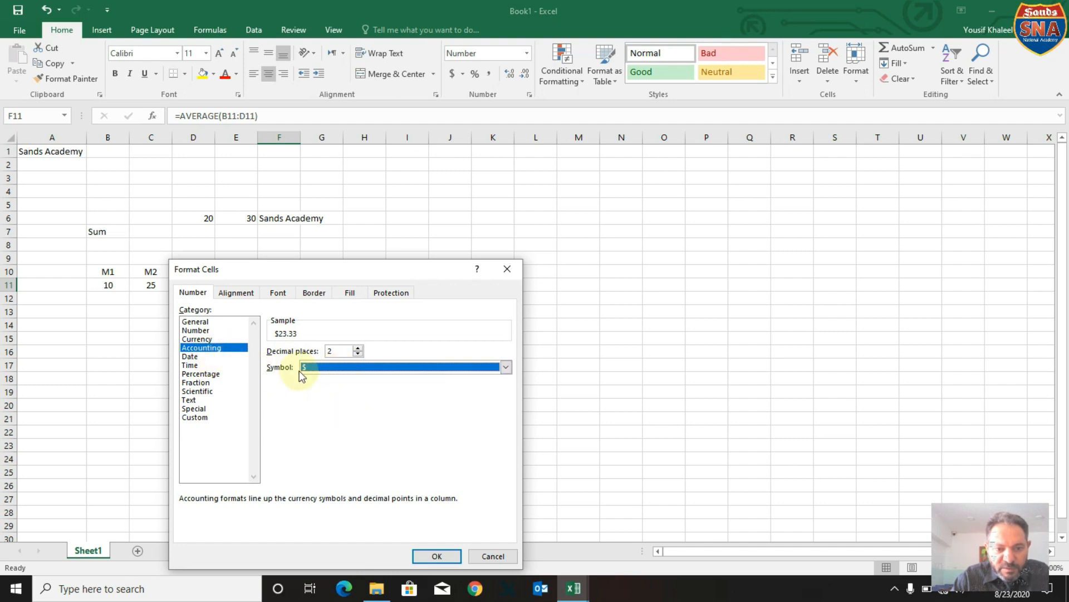
Preview the Date and Time categories for F11 and apply the Percentage format with 2 decimal places.
{"action": "left_click", "coordinate": [194, 358]}
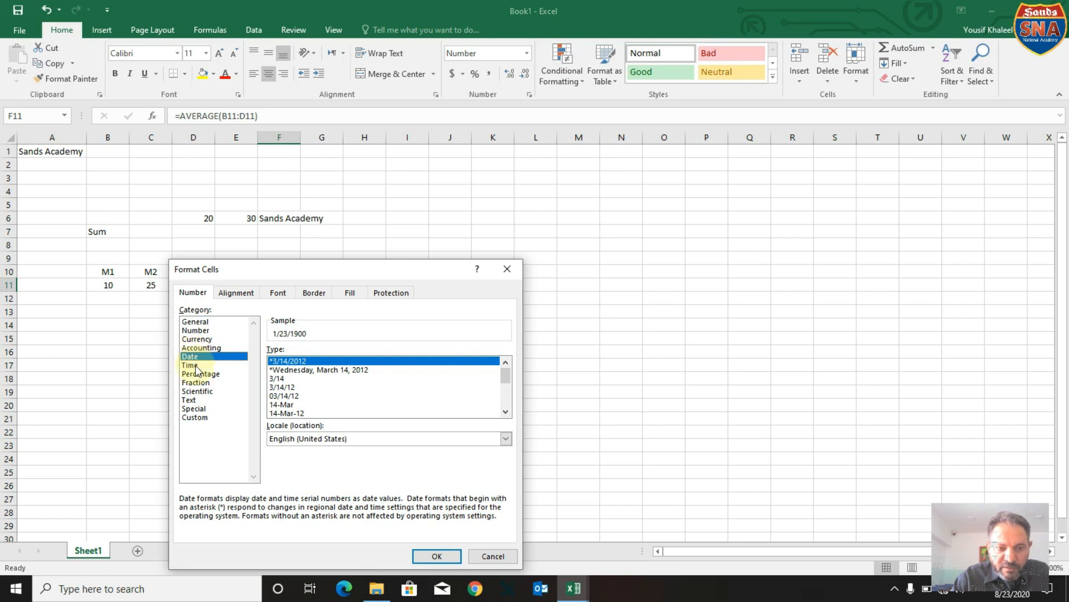
{"action": "left_click", "coordinate": [196, 366]}
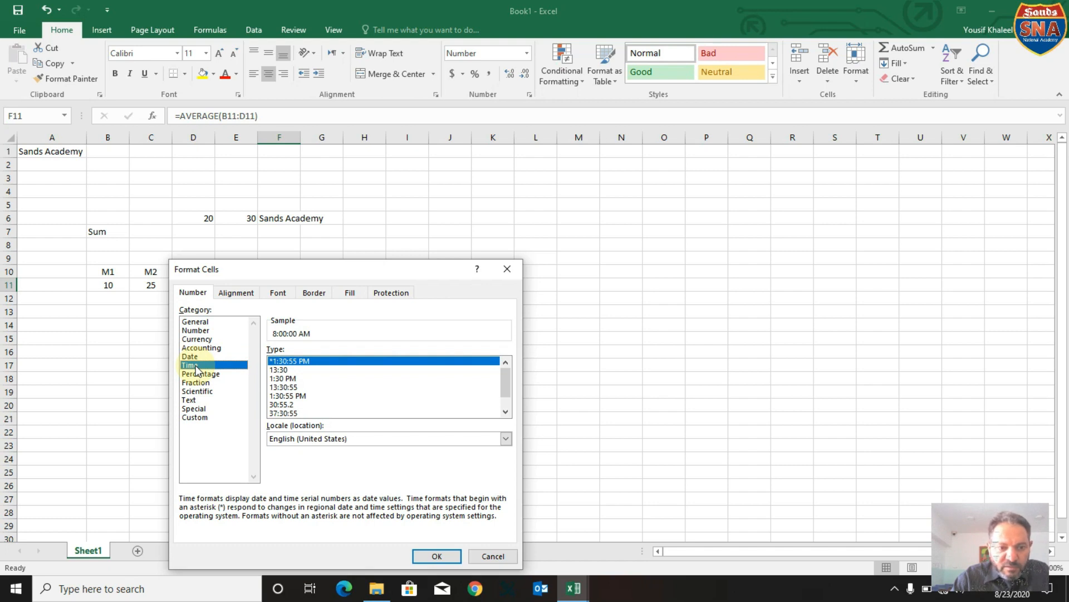
{"action": "left_click", "coordinate": [201, 374]}
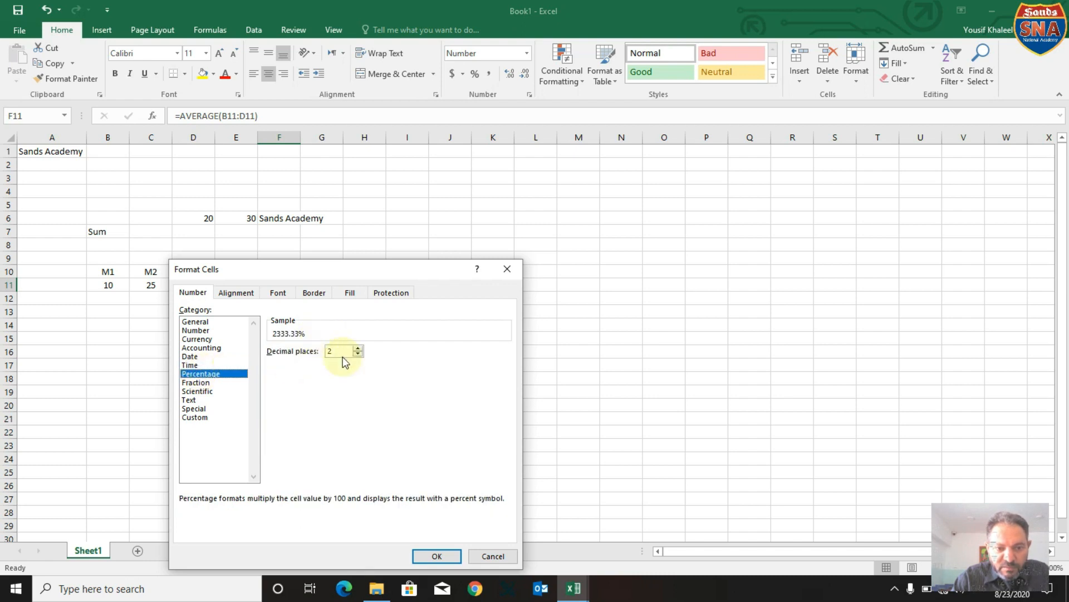
{"action": "left_click", "coordinate": [438, 555]}
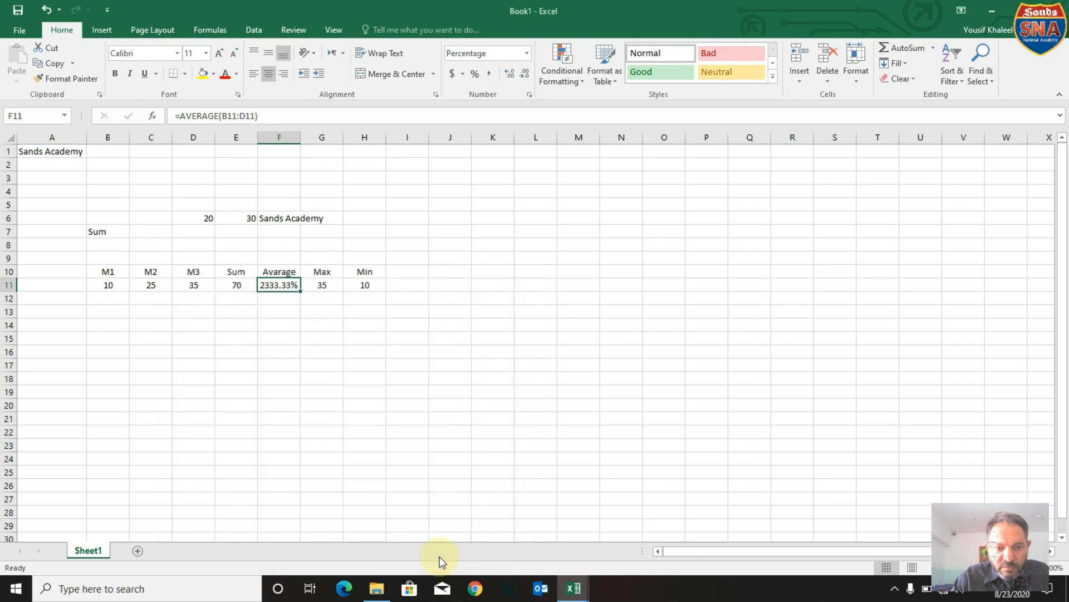
Reopen the format settings for F11 and preview the Fraction, Scientific, Special and Custom number categories.
{"action": "right_click", "coordinate": [287, 286]}
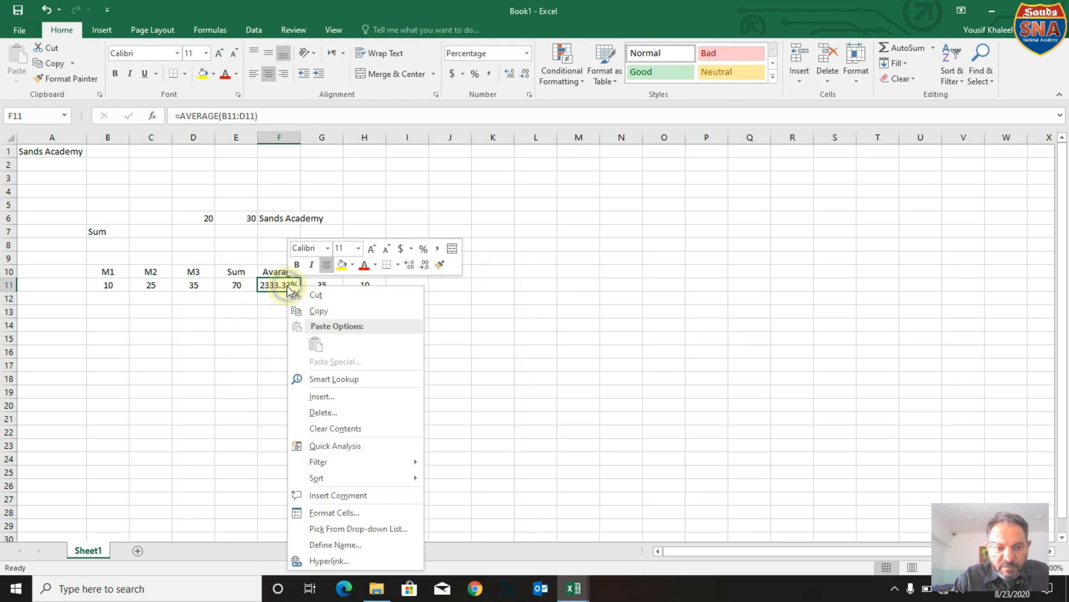
{"action": "left_click", "coordinate": [317, 511]}
{"action": "left_click", "coordinate": [179, 383]}
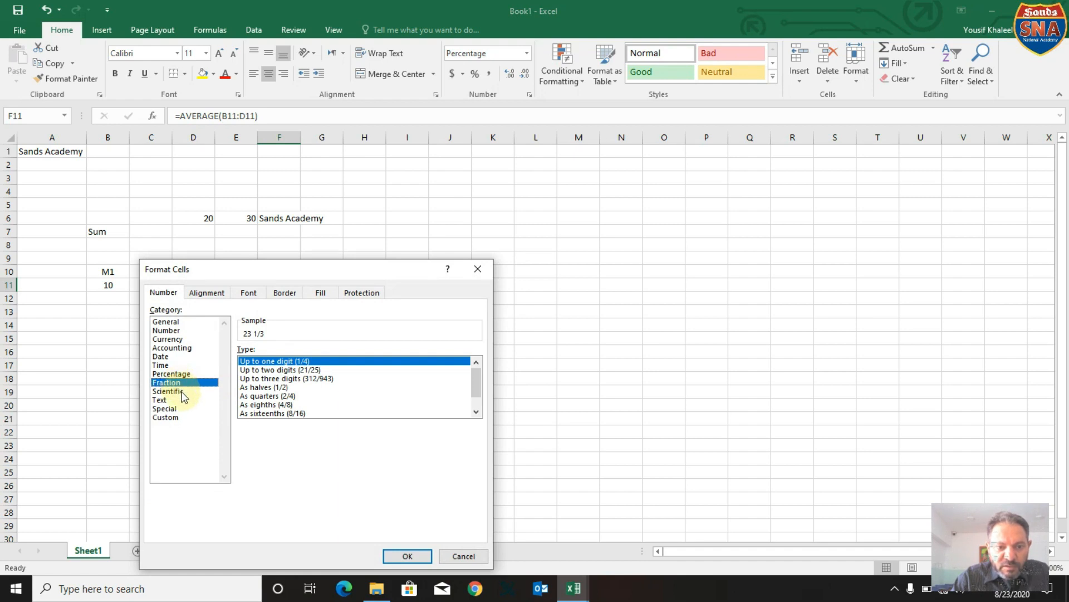
{"action": "left_click", "coordinate": [183, 394]}
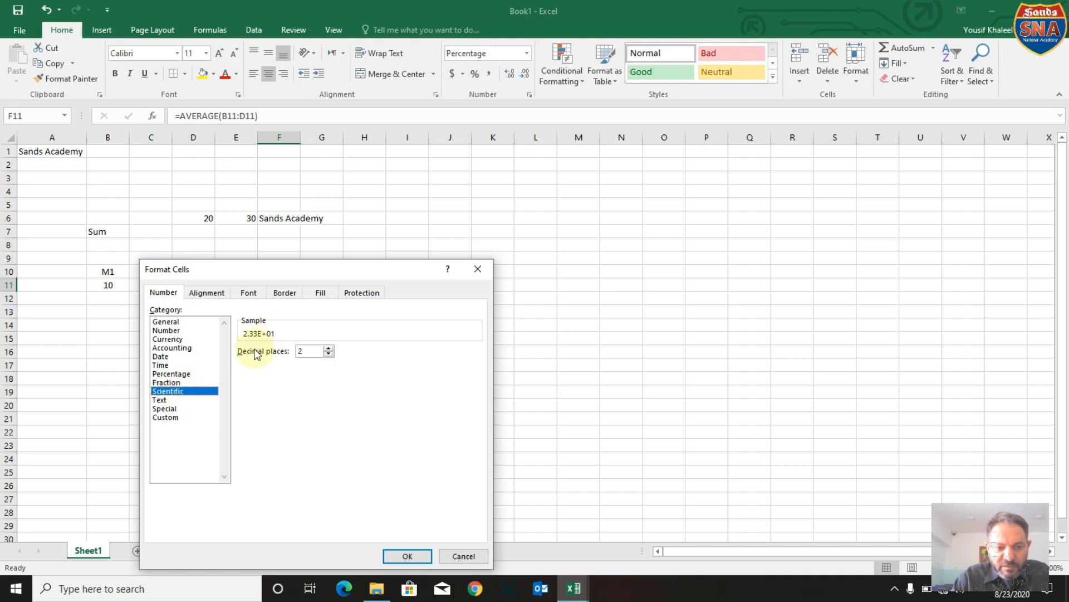
{"action": "left_click", "coordinate": [176, 408]}
{"action": "left_click", "coordinate": [177, 417]}
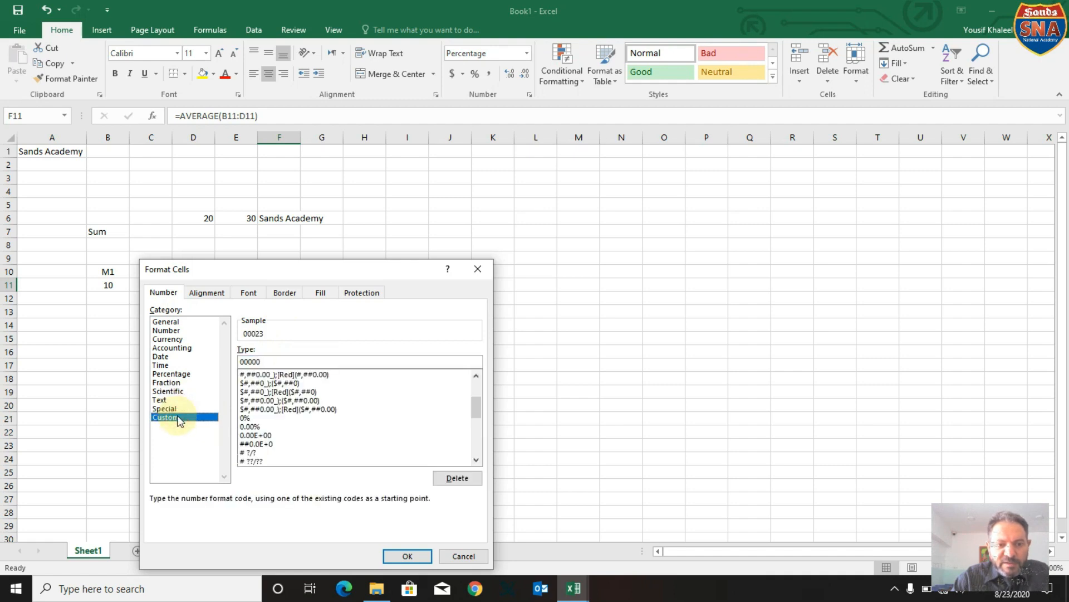
Review the Alignment, Font, Border, Fill and Protection settings for F11 and apply the selected 00000 format.
{"action": "left_click", "coordinate": [216, 292]}
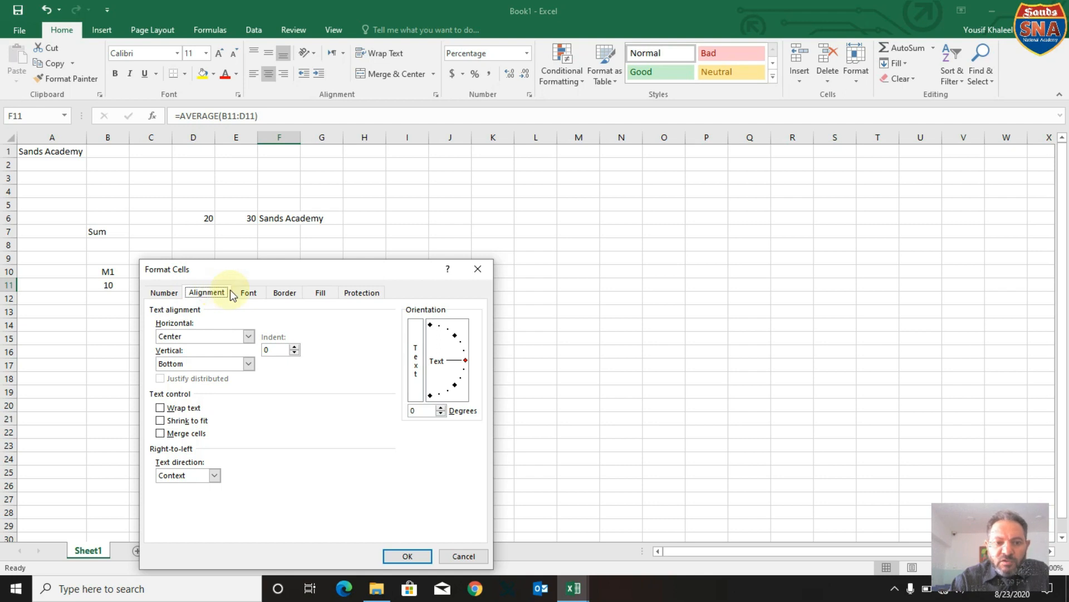
{"action": "left_click", "coordinate": [248, 293]}
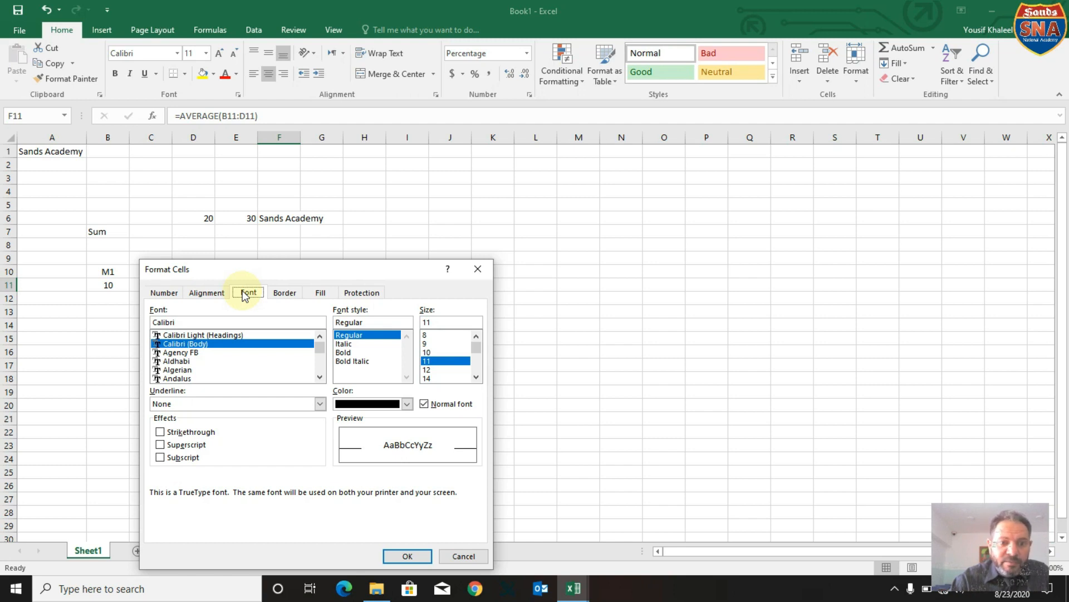
{"action": "left_click", "coordinate": [281, 295]}
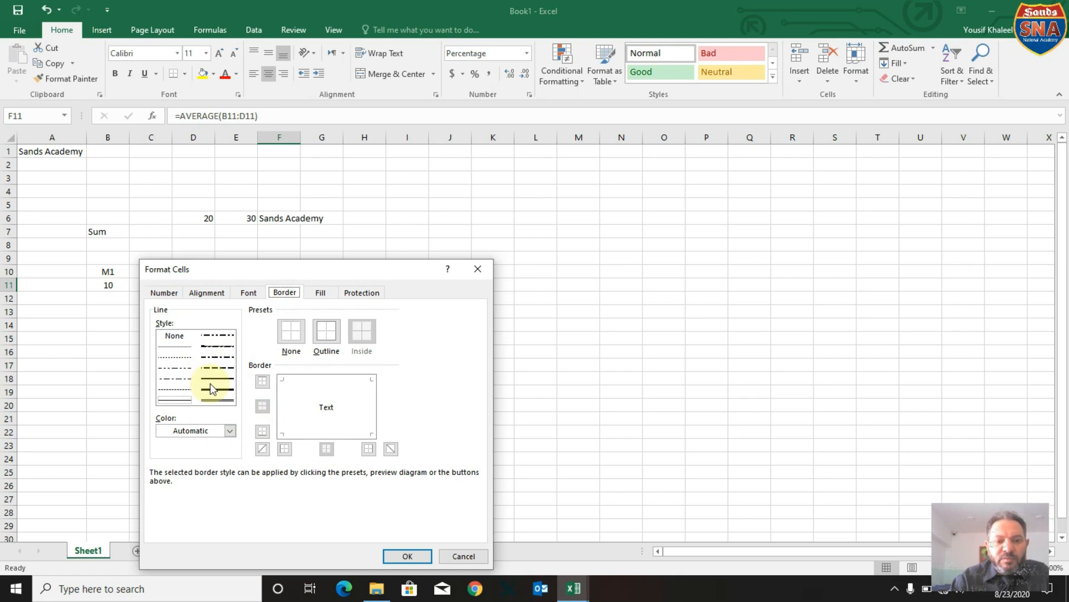
{"action": "left_click", "coordinate": [323, 293]}
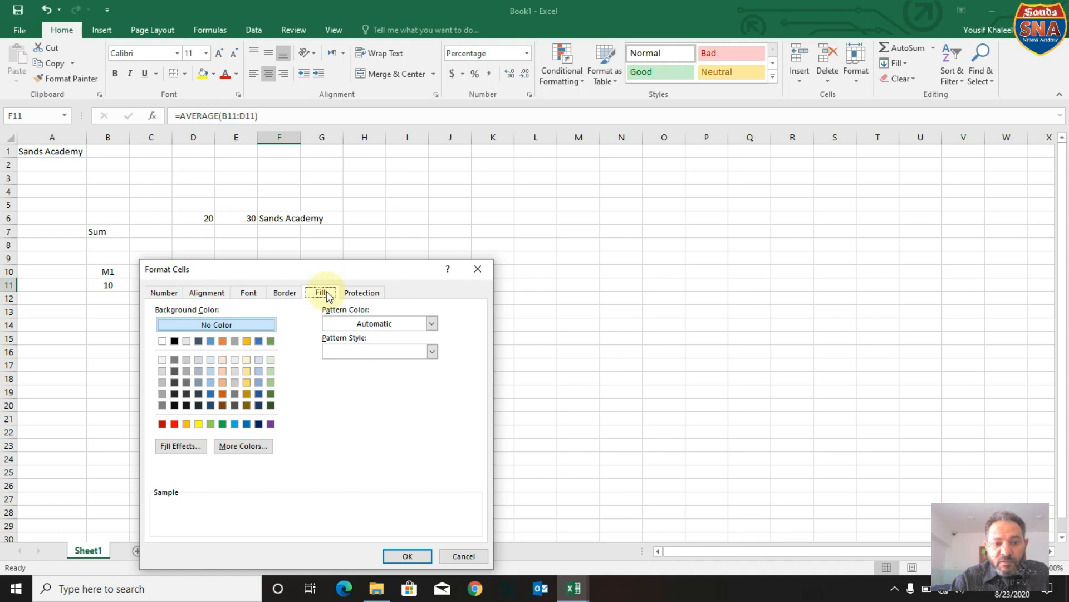
{"action": "left_click", "coordinate": [360, 293]}
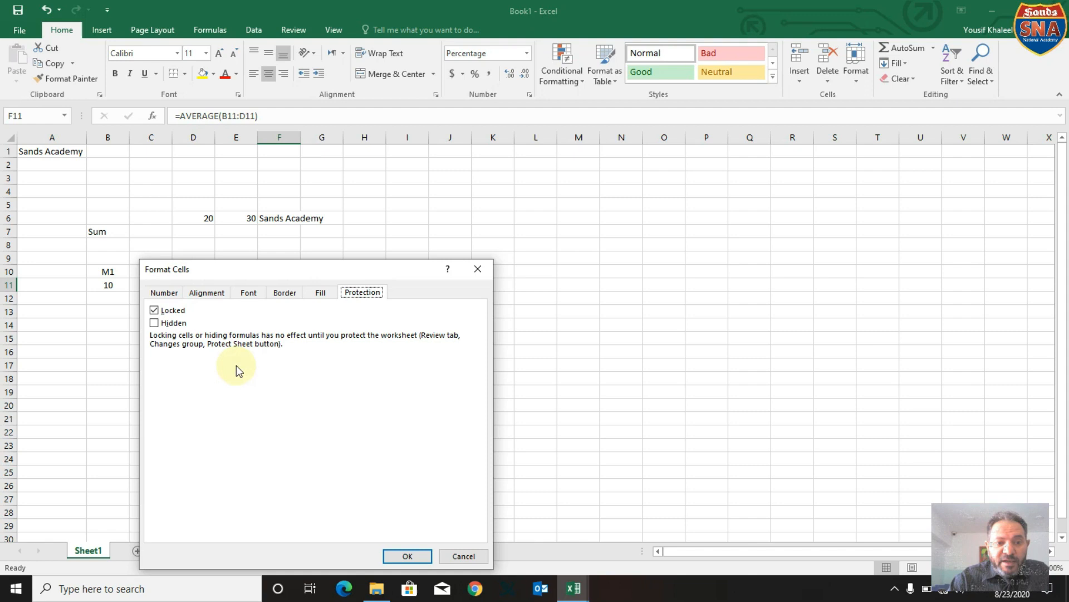
{"action": "left_click", "coordinate": [413, 557]}
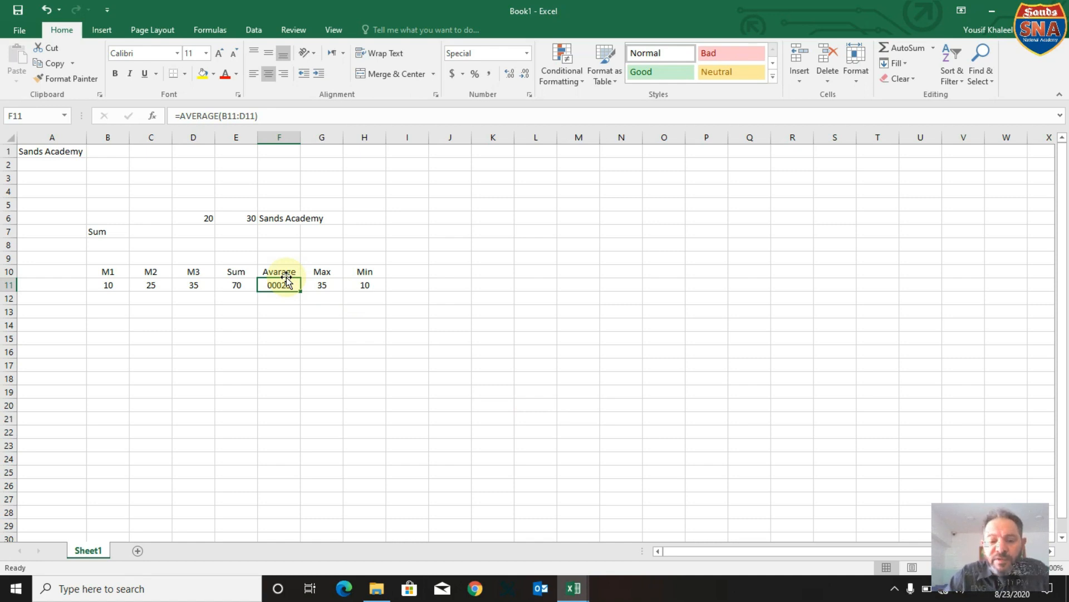
Close the chapter_08 folder, discard the changes to Book1, and close the remaining Excel window.
{"action": "left_click", "coordinate": [377, 588]}
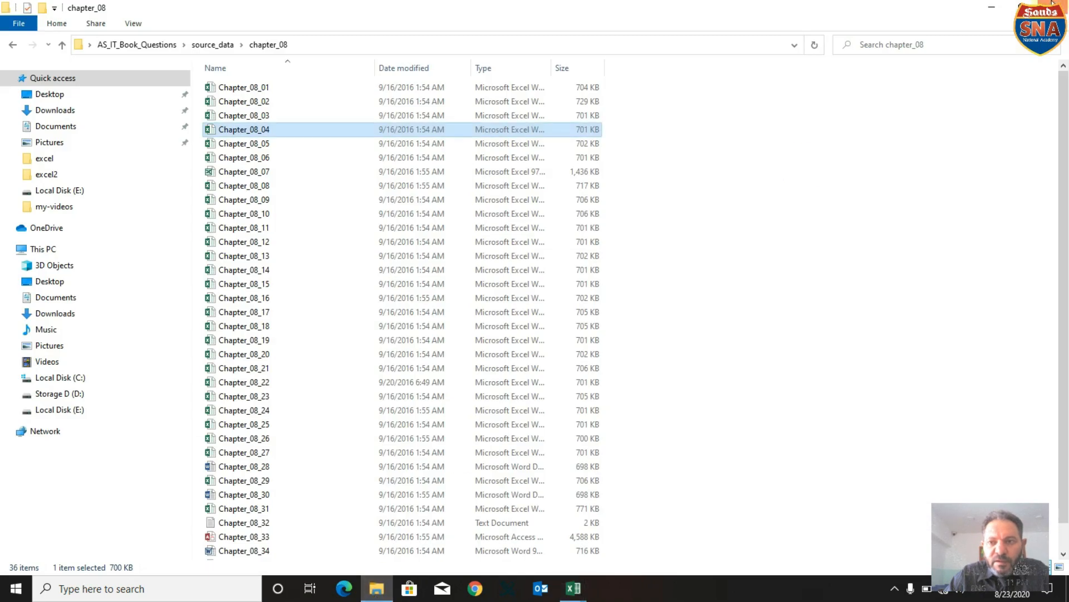
{"action": "left_click", "coordinate": [1060, 7]}
{"action": "left_click", "coordinate": [1061, 7]}
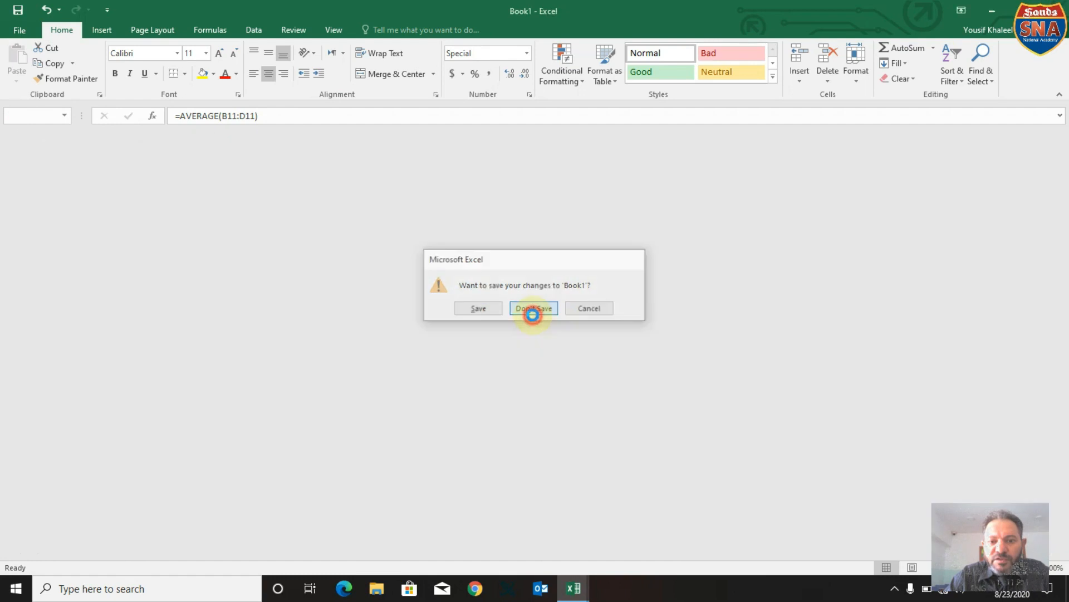
{"action": "left_click", "coordinate": [534, 310]}
{"action": "left_click", "coordinate": [1058, 7]}
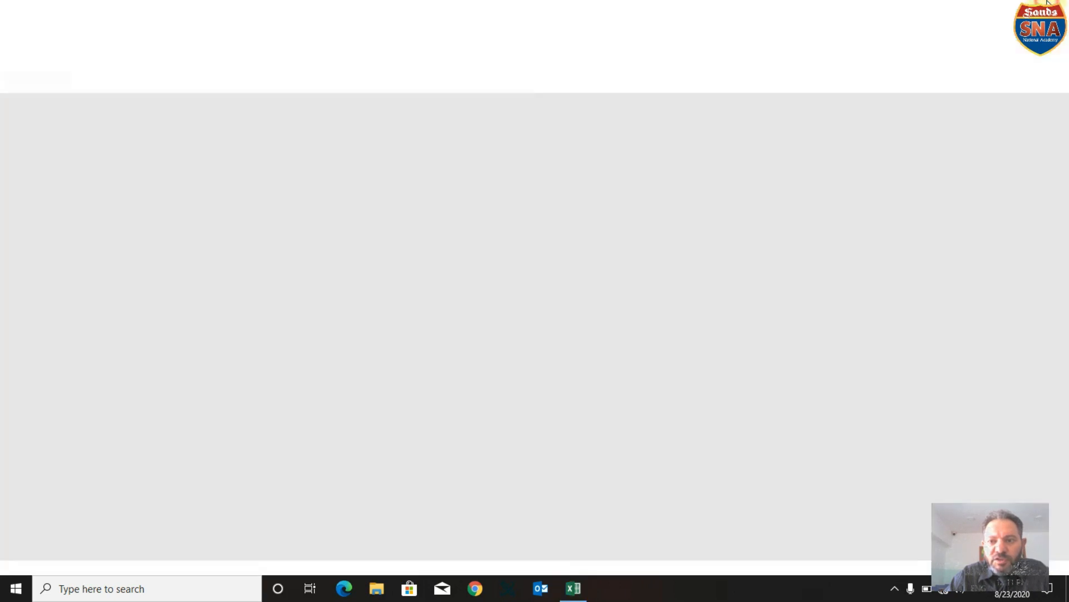
Open the w_sh_1 worksheet document in Word from IG_Past_Papers\excel\excel on the desktop and go to Task8.1.
{"action": "double_click", "coordinate": [489, 110]}
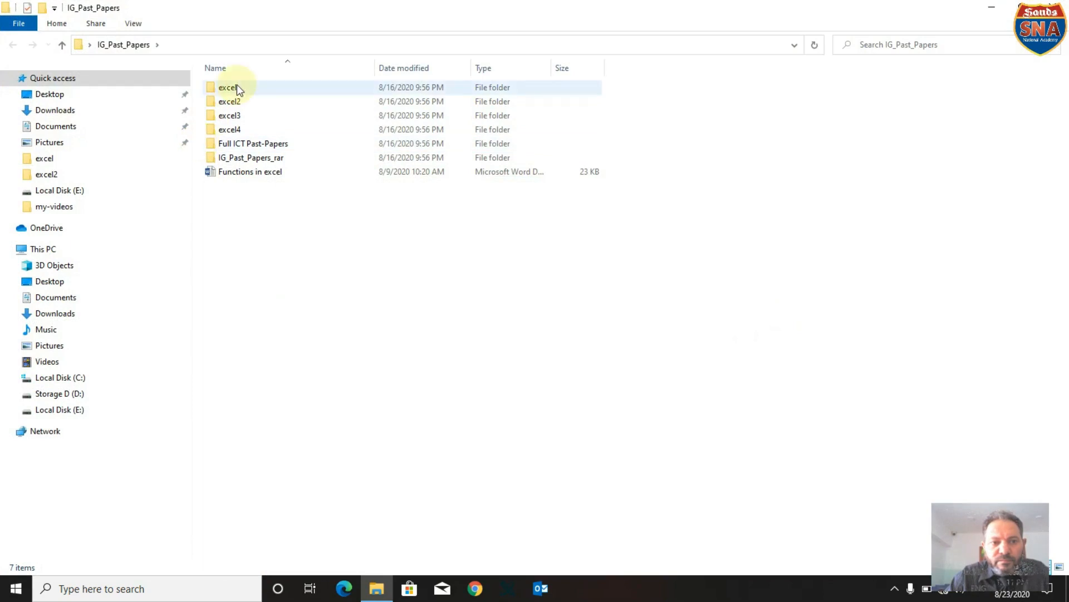
{"action": "double_click", "coordinate": [229, 87]}
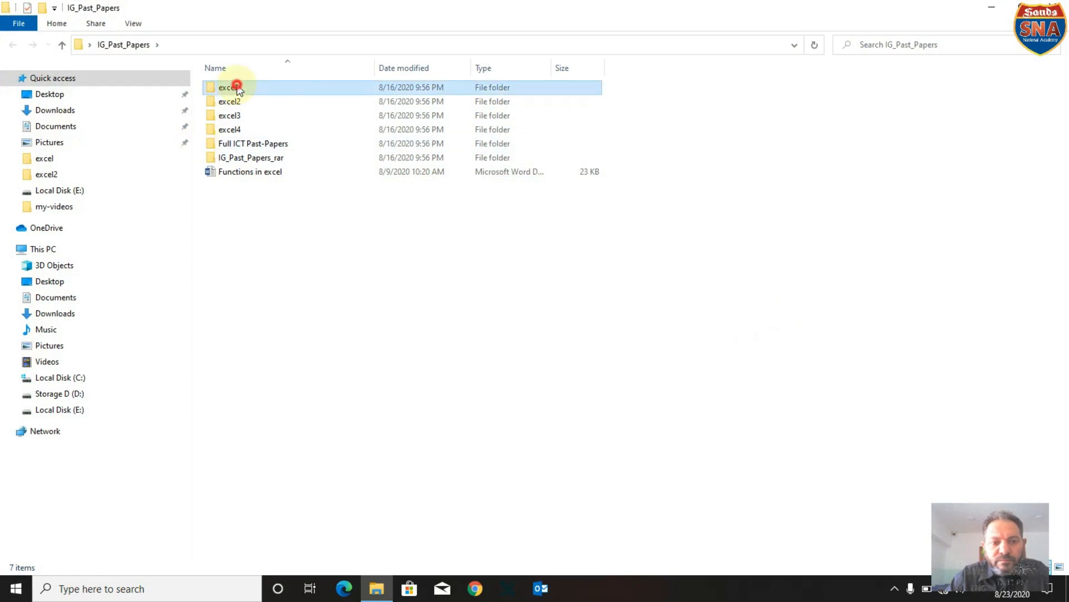
{"action": "double_click", "coordinate": [228, 87]}
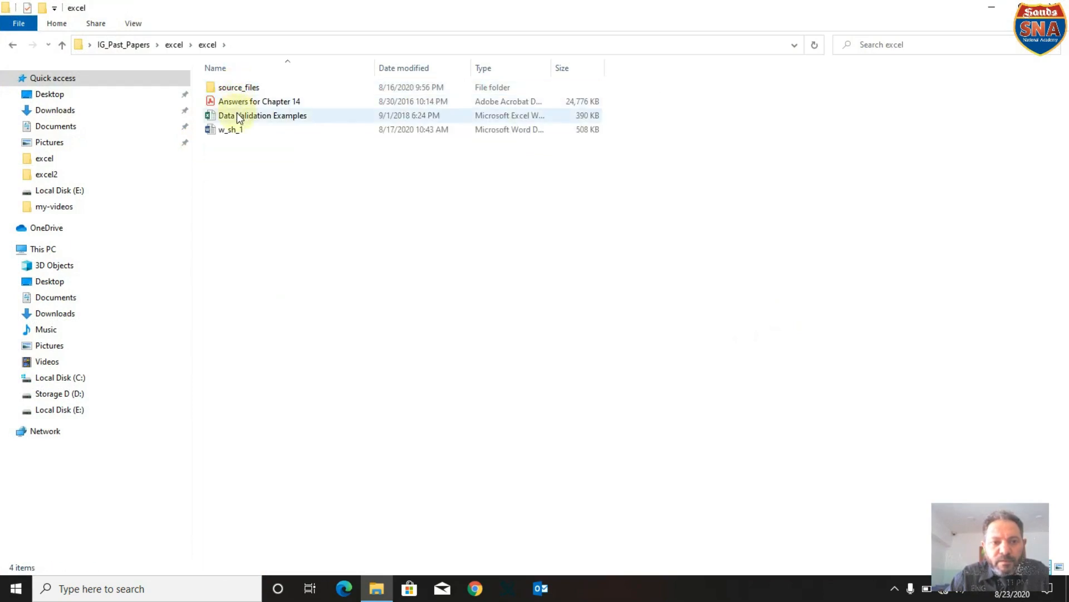
{"action": "double_click", "coordinate": [234, 128]}
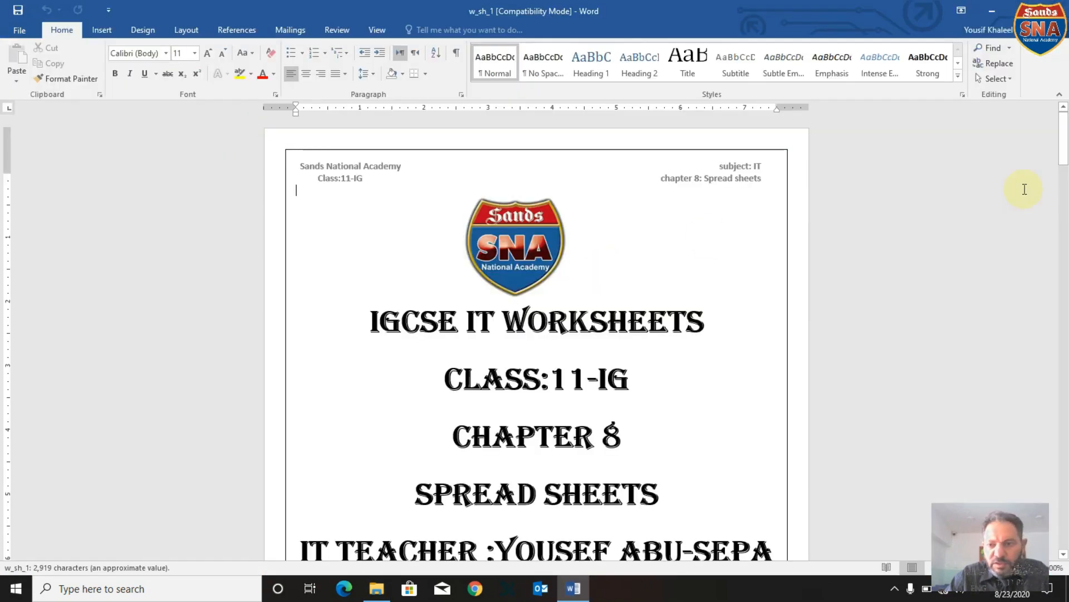
{"action": "left_click_drag", "start_coordinate": [1064, 141], "coordinate": [1065, 228]}
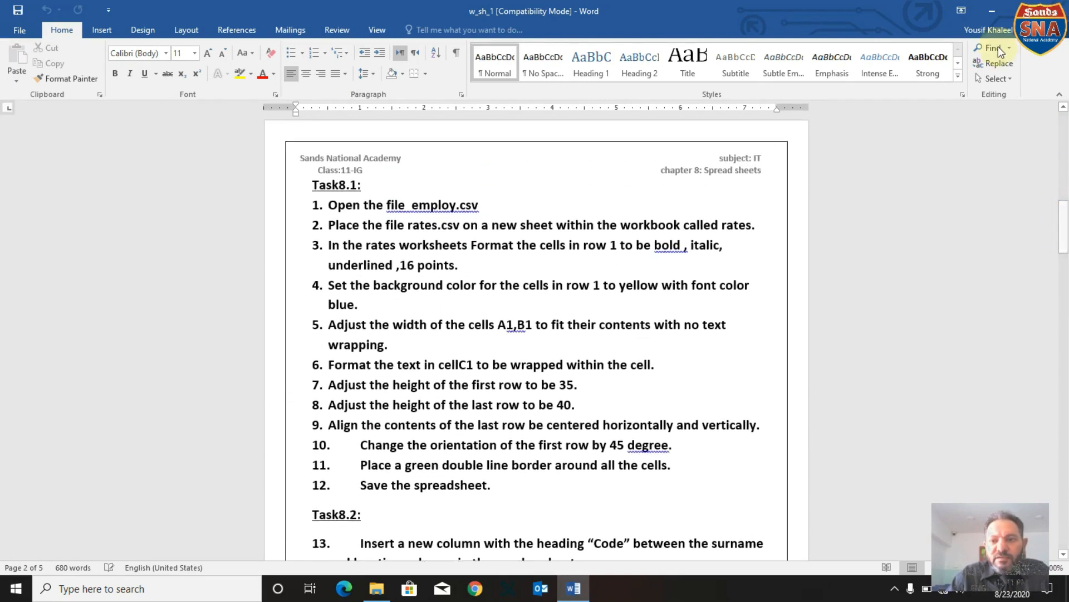
Minimize the worksheet document and open the Employ file from the source_files folder in Excel.
{"action": "left_click", "coordinate": [993, 11]}
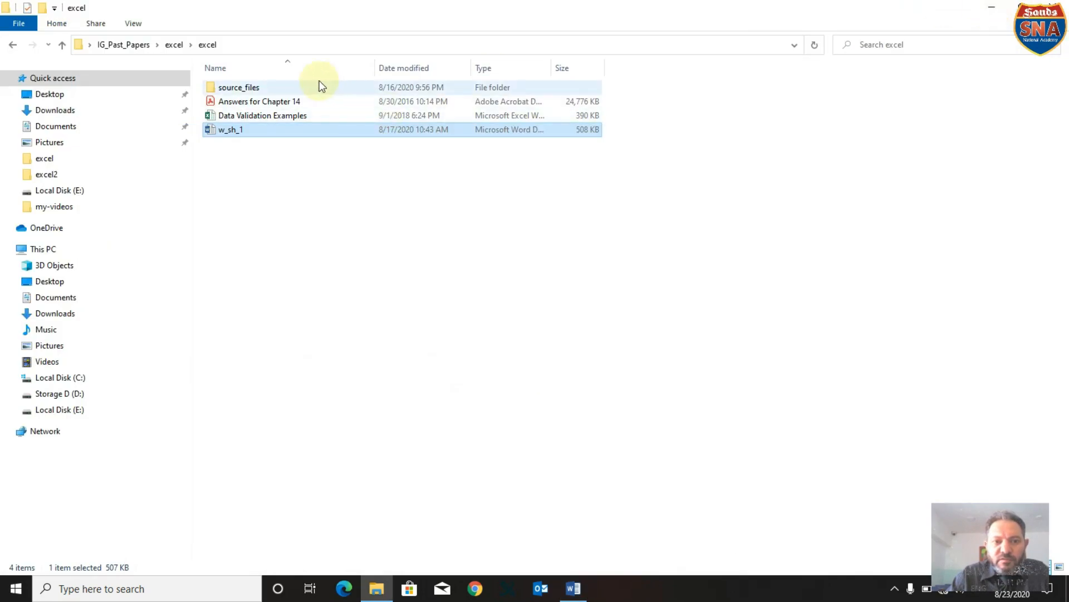
{"action": "double_click", "coordinate": [265, 89]}
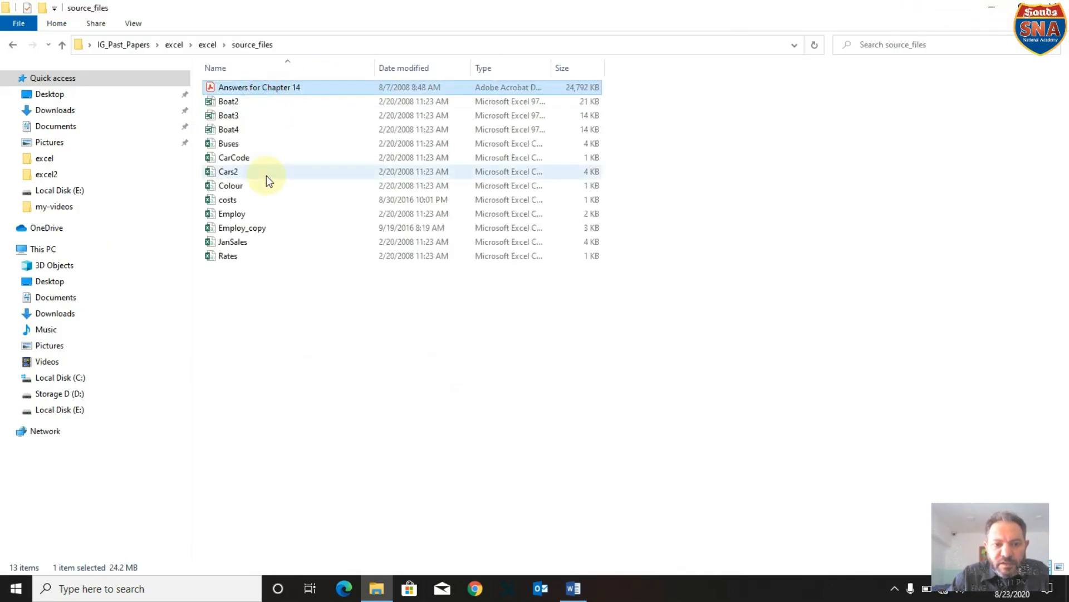
{"action": "left_click", "coordinate": [262, 213]}
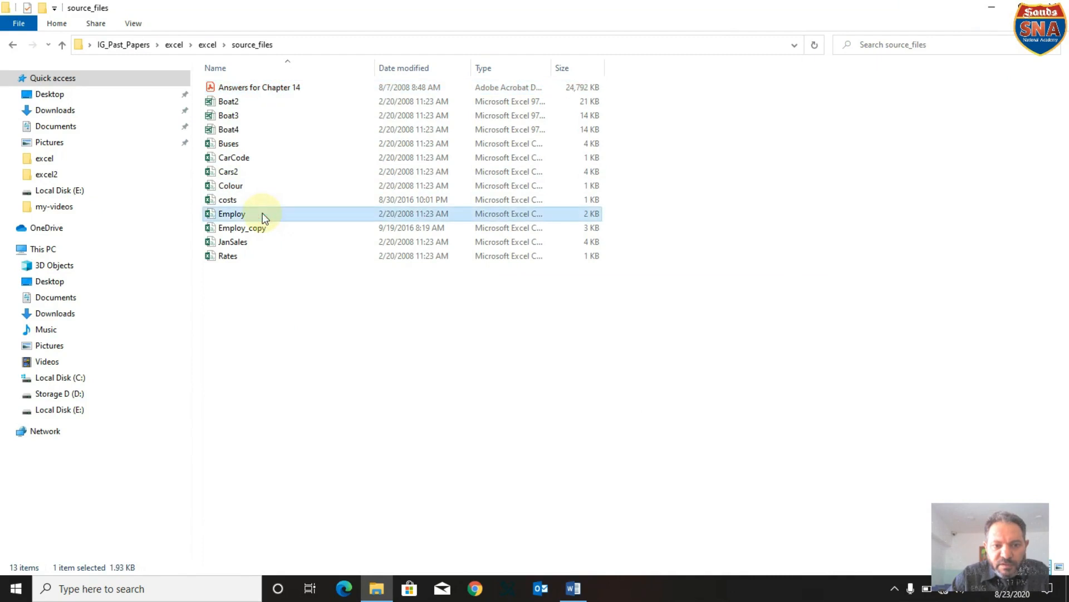
{"action": "double_click", "coordinate": [263, 215]}
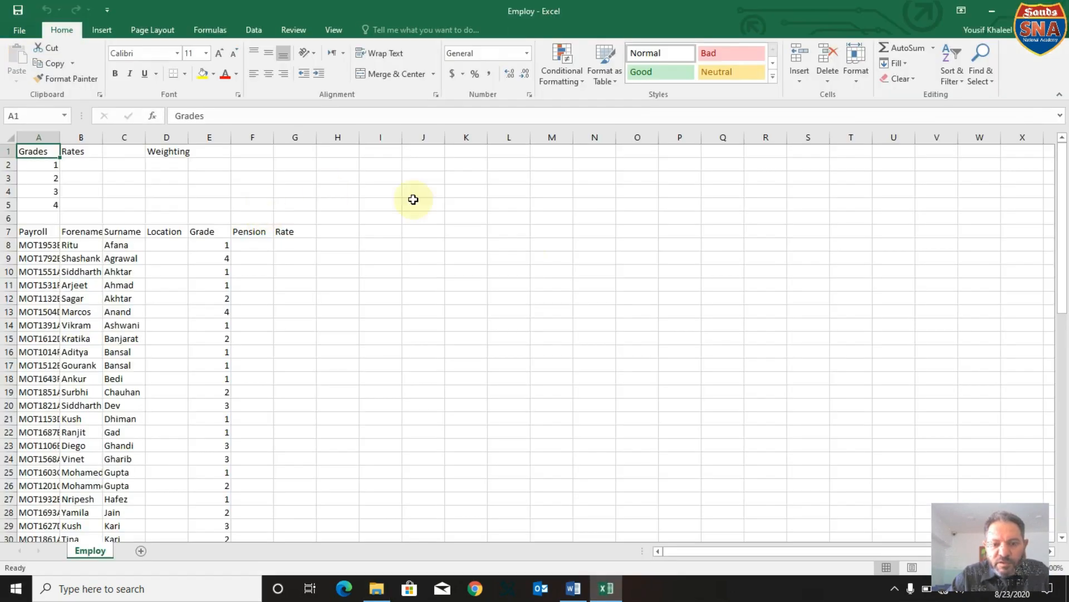
Check the Task8.1 instructions in Word, then add a new sheet named rates to the Employ workbook.
{"action": "left_click", "coordinate": [574, 589]}
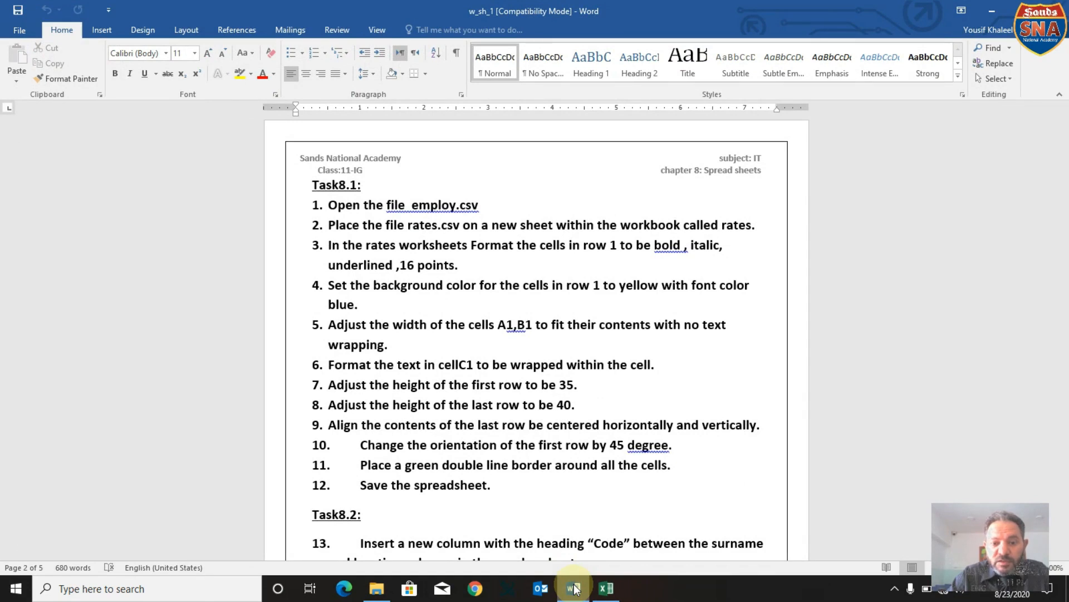
{"action": "left_click", "coordinate": [607, 588]}
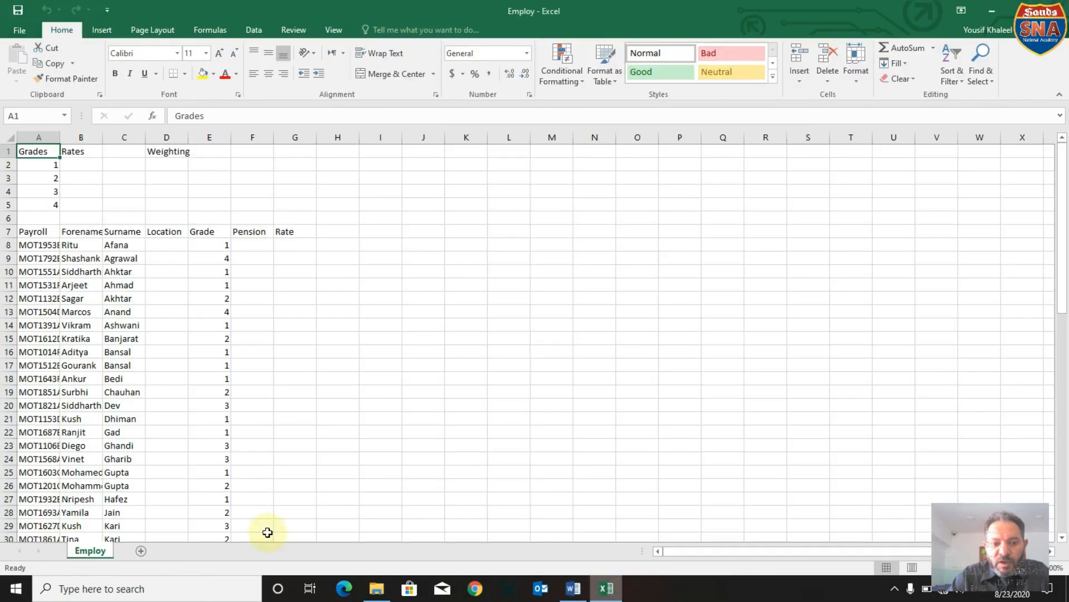
{"action": "left_click", "coordinate": [141, 552]}
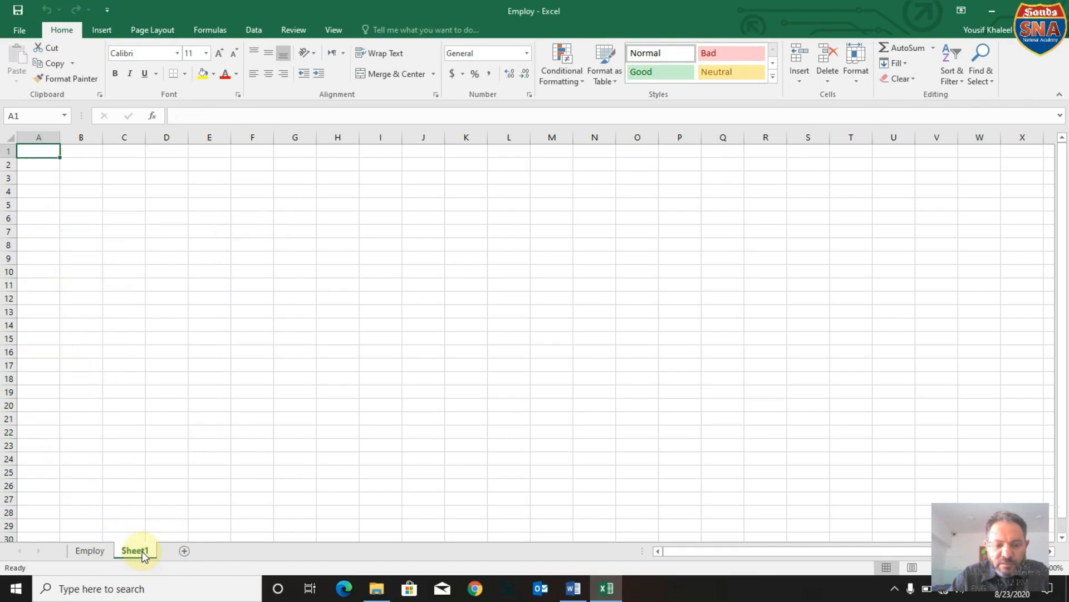
{"action": "right_click", "coordinate": [144, 551]}
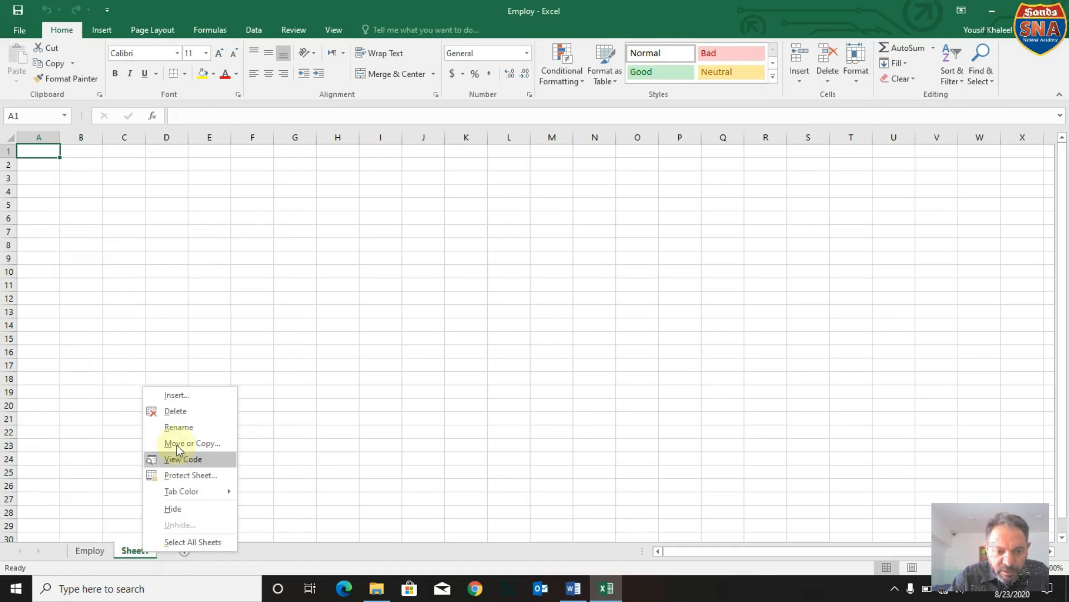
{"action": "left_click", "coordinate": [178, 426]}
{"action": "type", "text": "rates"}
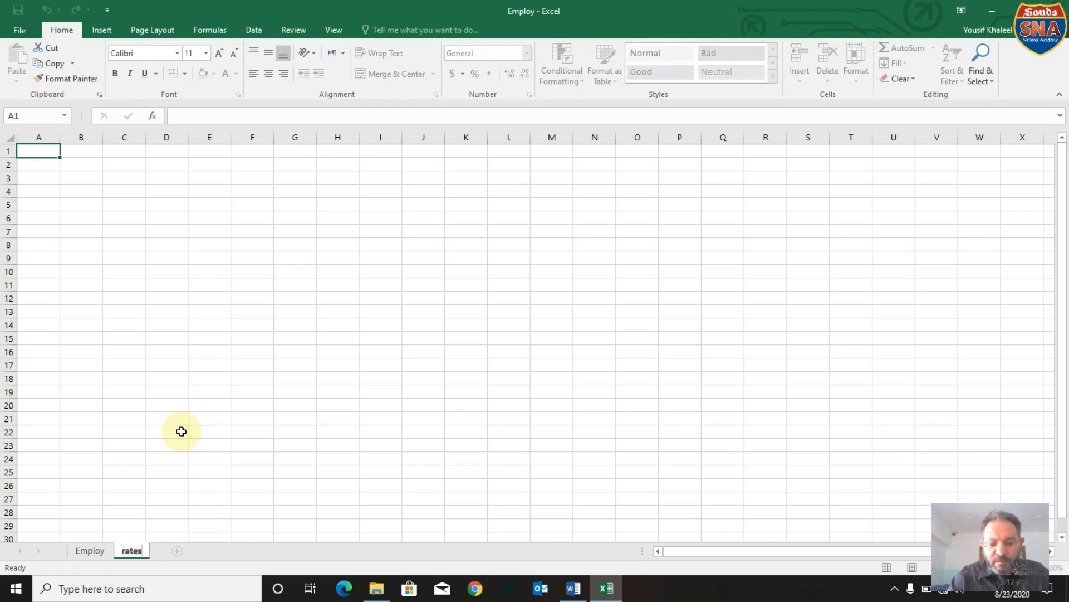
{"action": "key", "text": "Return"}
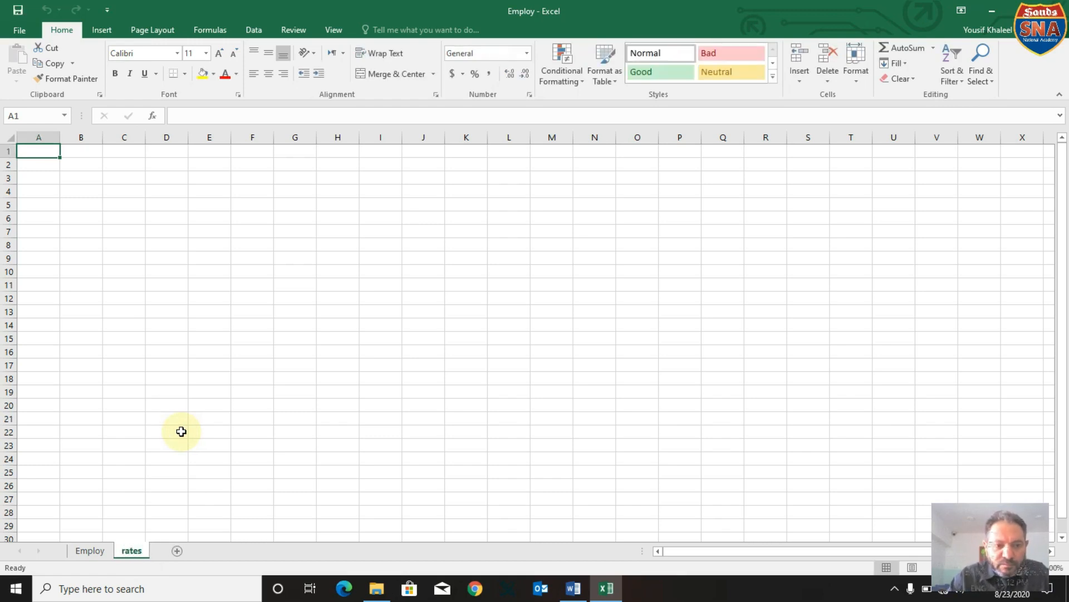
Open the Rates file from the source_files folder and copy its entire sheet.
{"action": "left_click", "coordinate": [376, 589]}
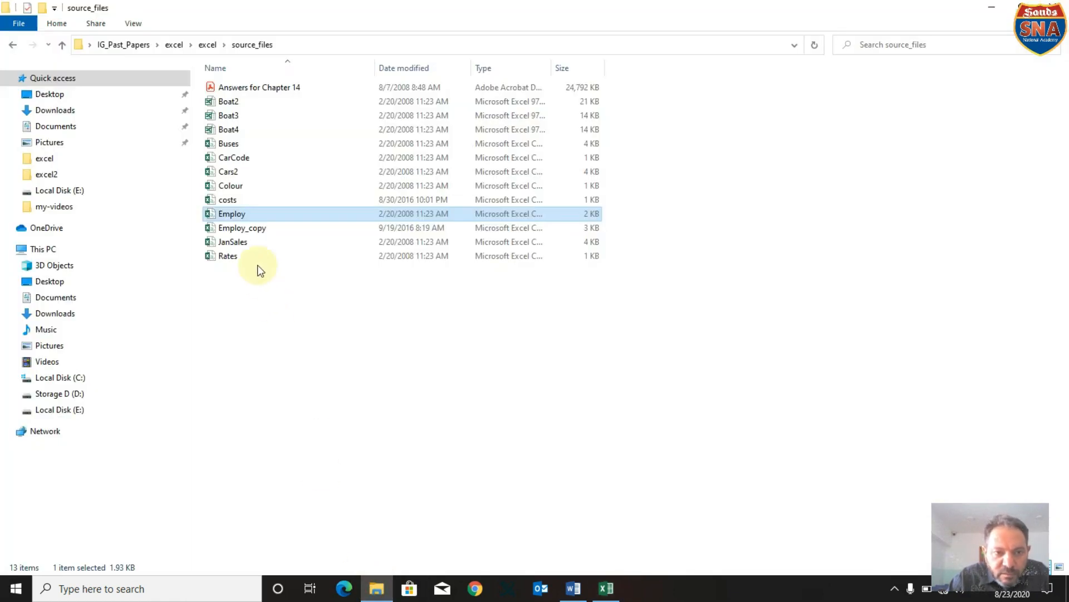
{"action": "double_click", "coordinate": [232, 256]}
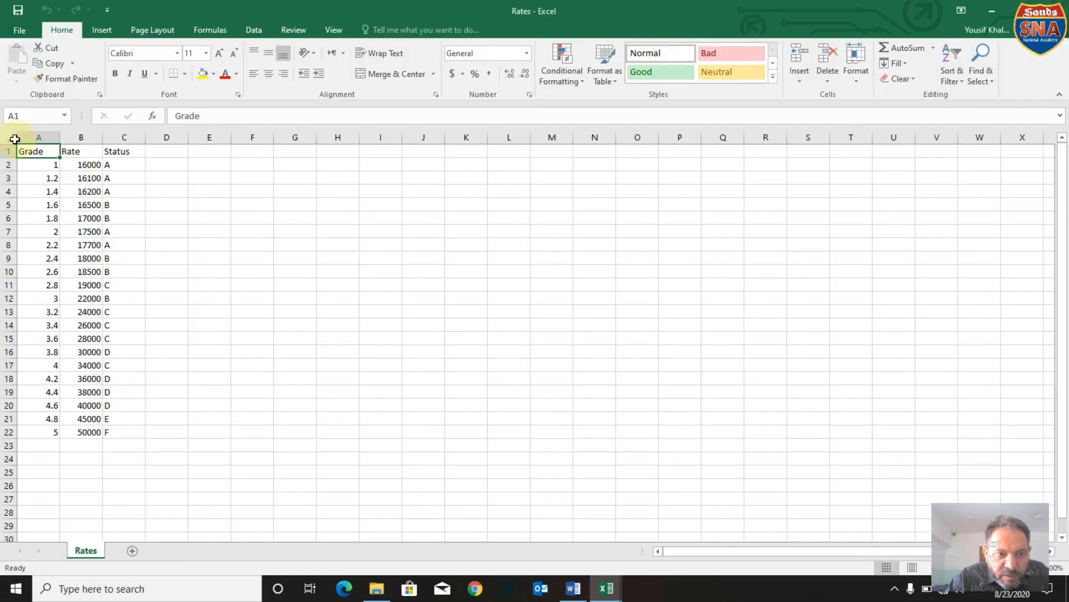
{"action": "left_click", "coordinate": [11, 139]}
{"action": "right_click", "coordinate": [11, 138]}
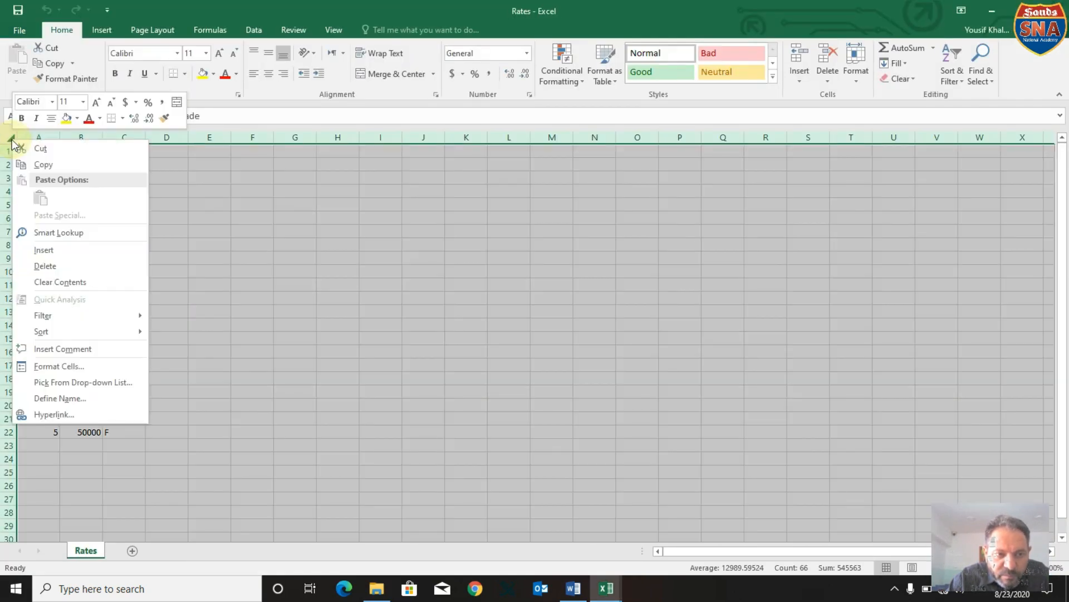
{"action": "left_click", "coordinate": [26, 164]}
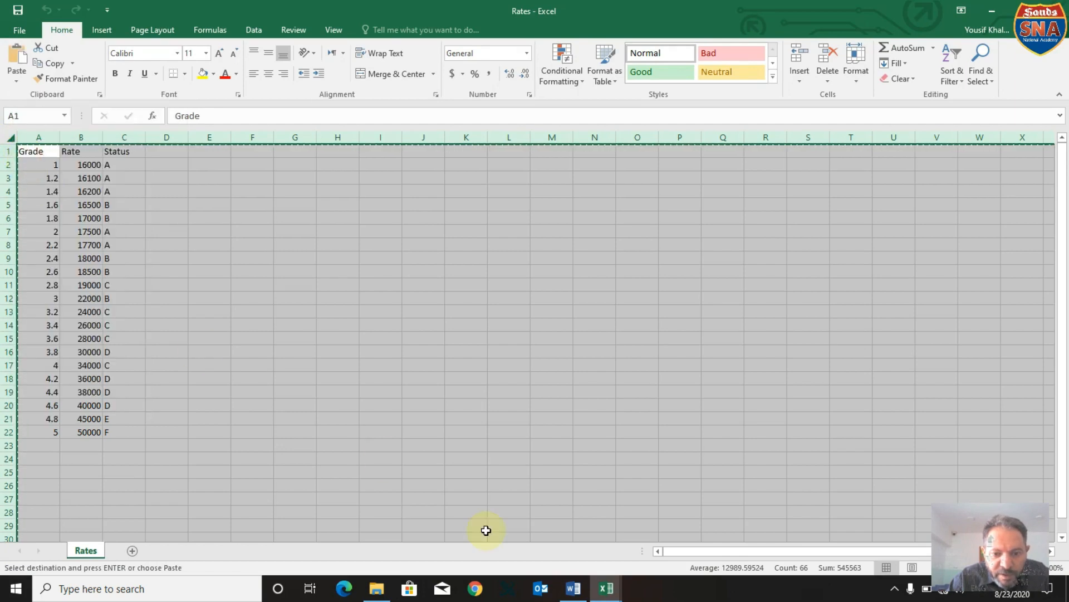
Paste the copied Rates data as values into the whole rates sheet of the Employ workbook.
{"action": "left_click", "coordinate": [597, 591]}
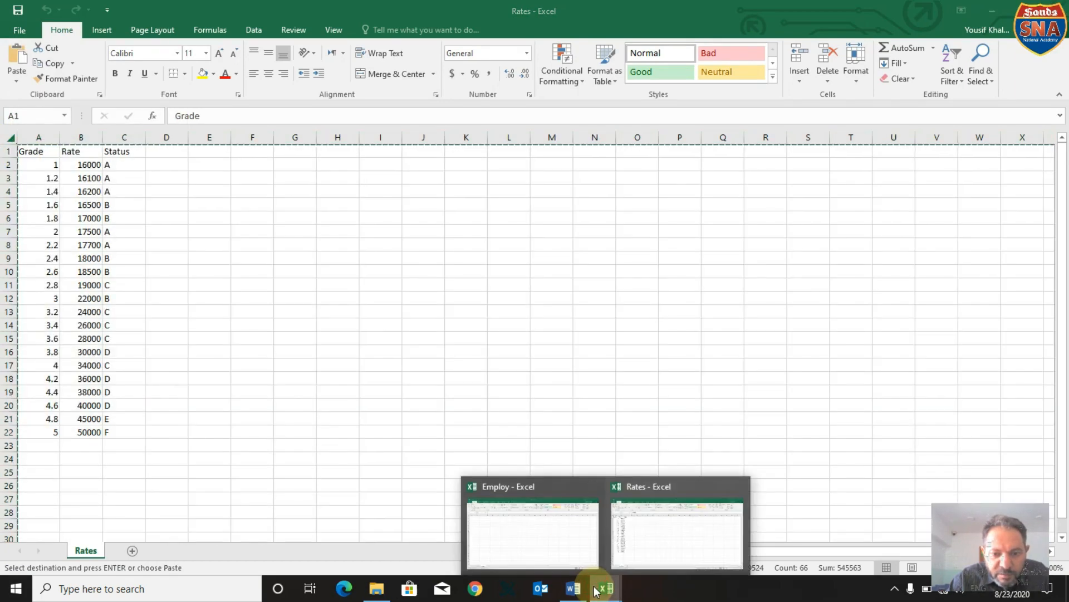
{"action": "left_click", "coordinate": [565, 538]}
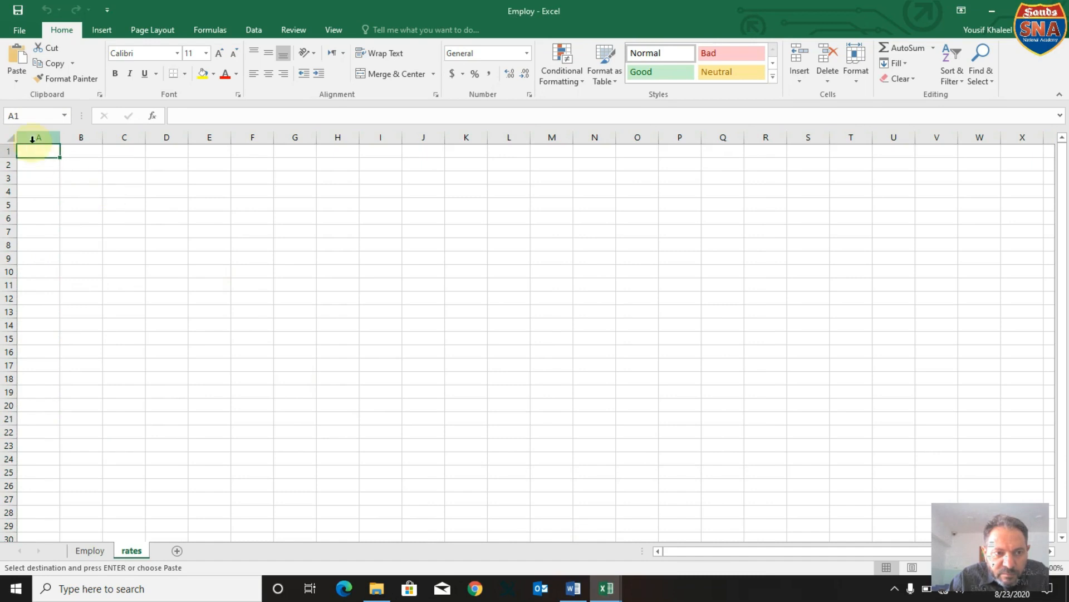
{"action": "left_click", "coordinate": [10, 139]}
{"action": "right_click", "coordinate": [11, 142]}
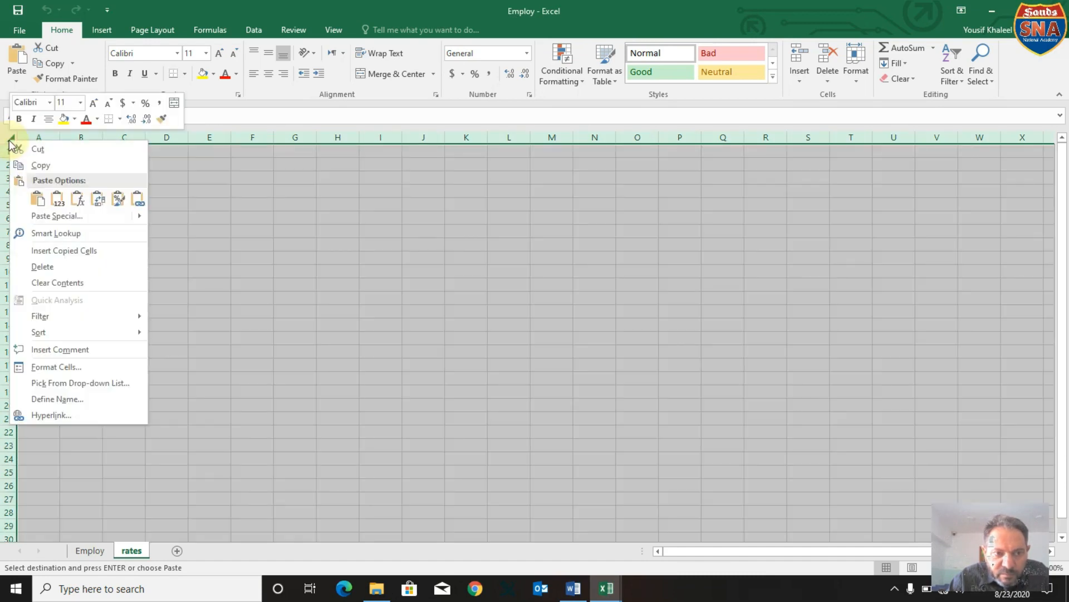
{"action": "left_click", "coordinate": [58, 199]}
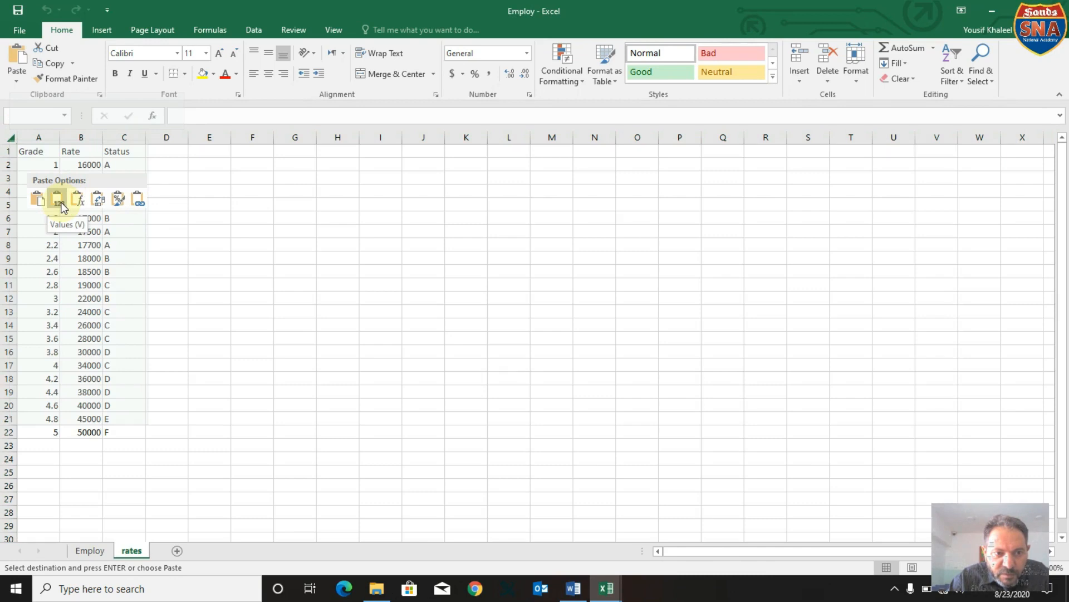
{"action": "left_click", "coordinate": [58, 200]}
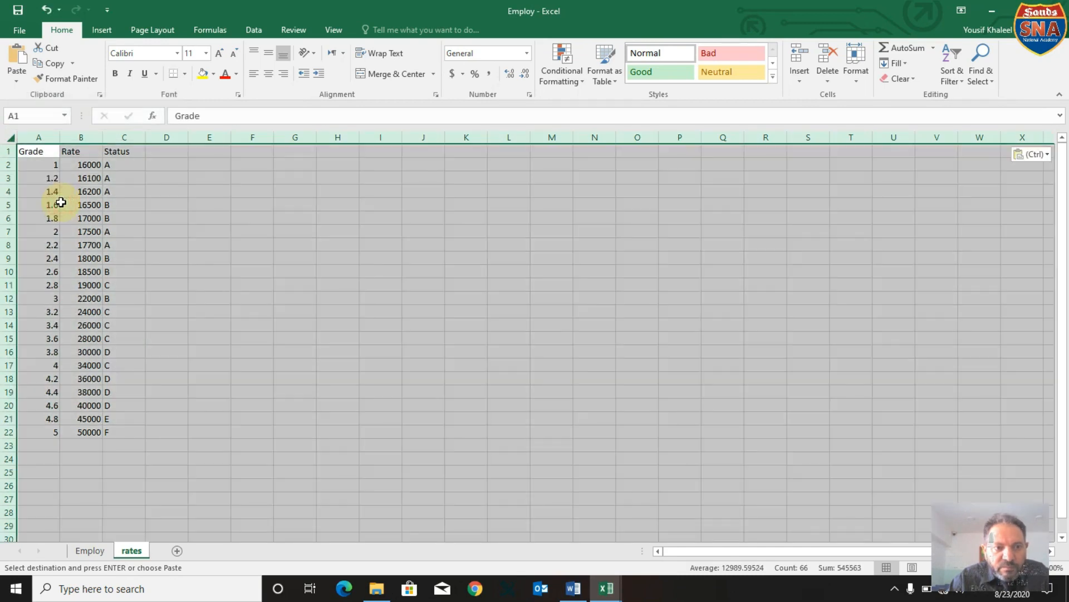
{"action": "left_click", "coordinate": [270, 267]}
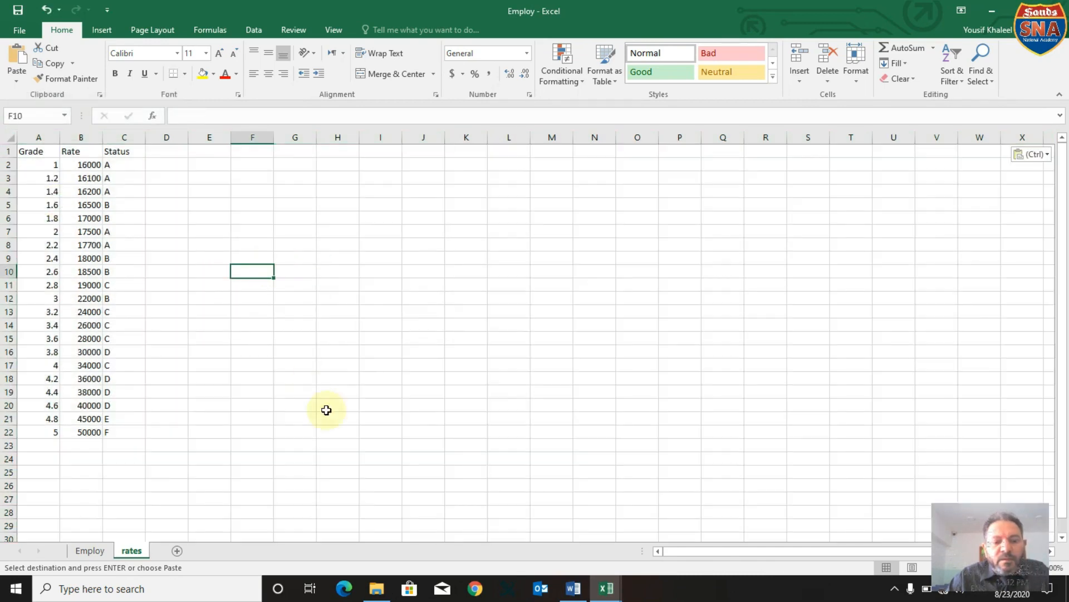
Following Task8.1 in Word, format row 1 of the rates sheet as bold, italic, underlined and 16 points, then return to the instructions.
{"action": "left_click", "coordinate": [574, 592]}
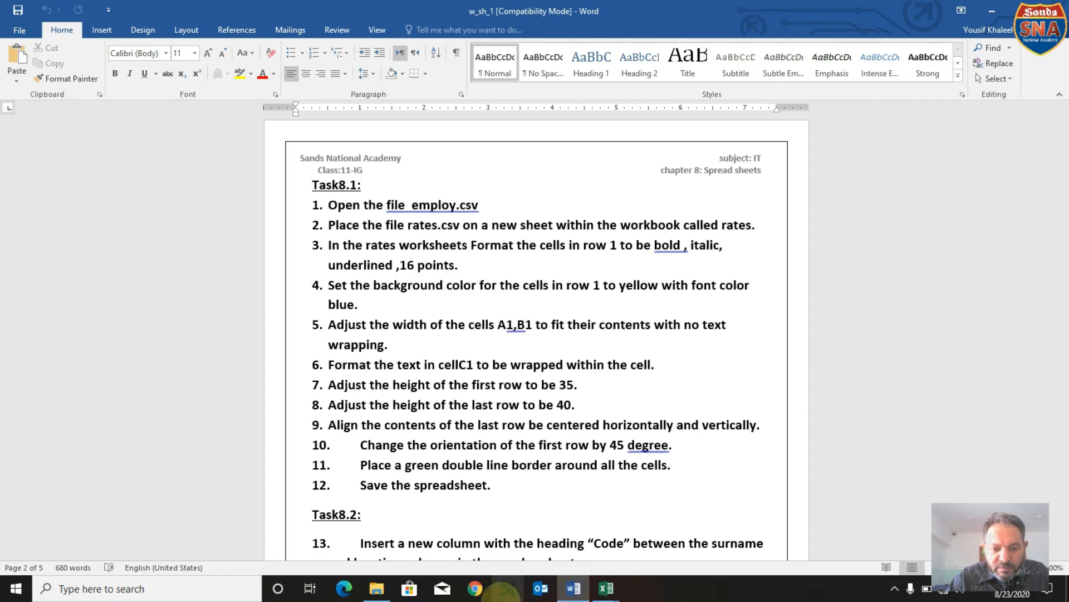
{"action": "left_click", "coordinate": [605, 591]}
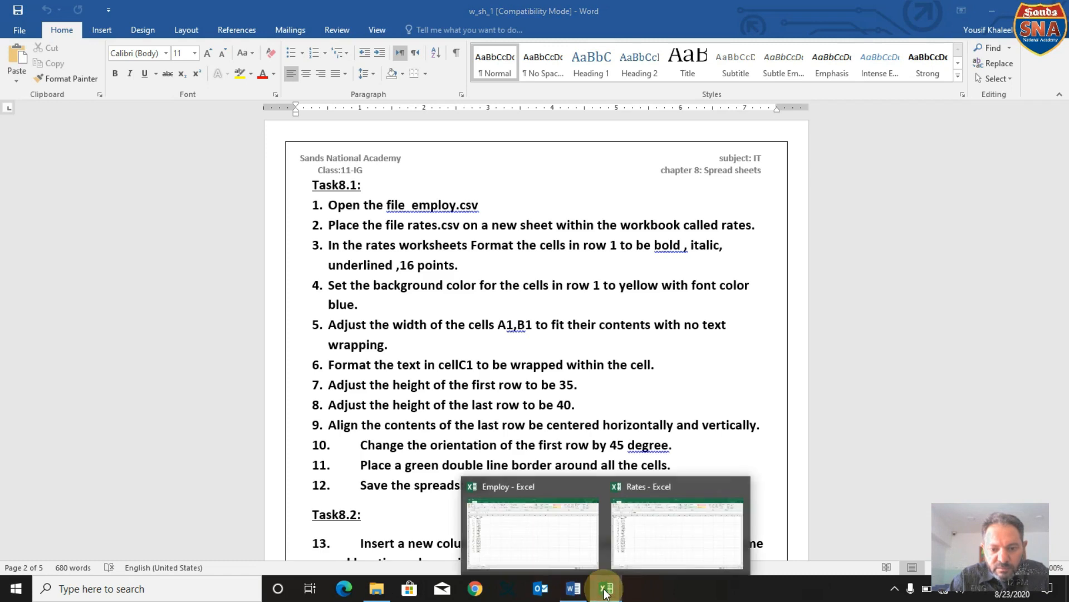
{"action": "left_click", "coordinate": [540, 536]}
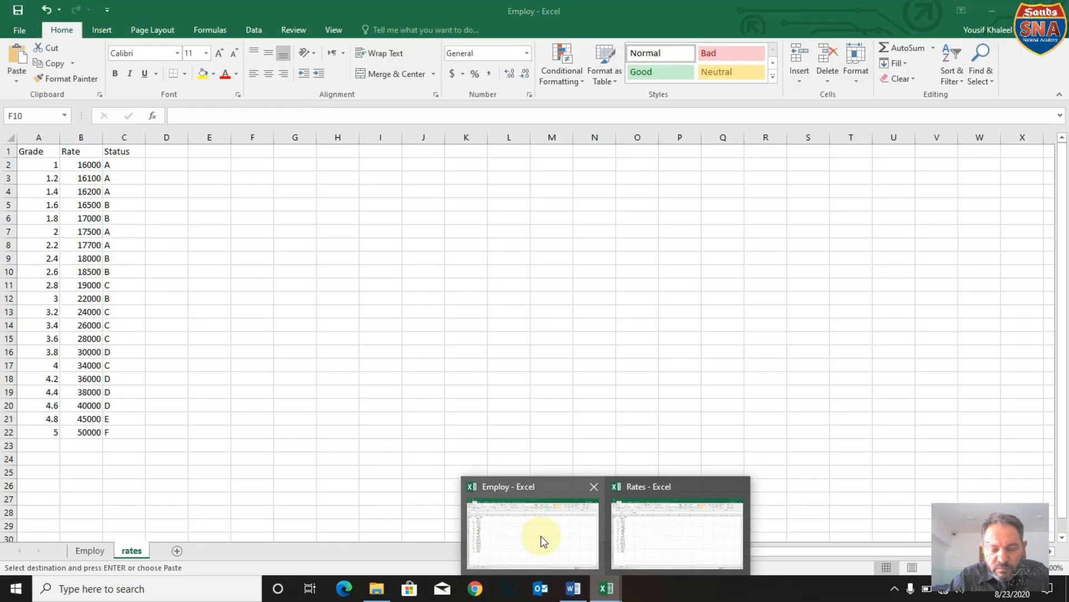
{"action": "left_click", "coordinate": [8, 151]}
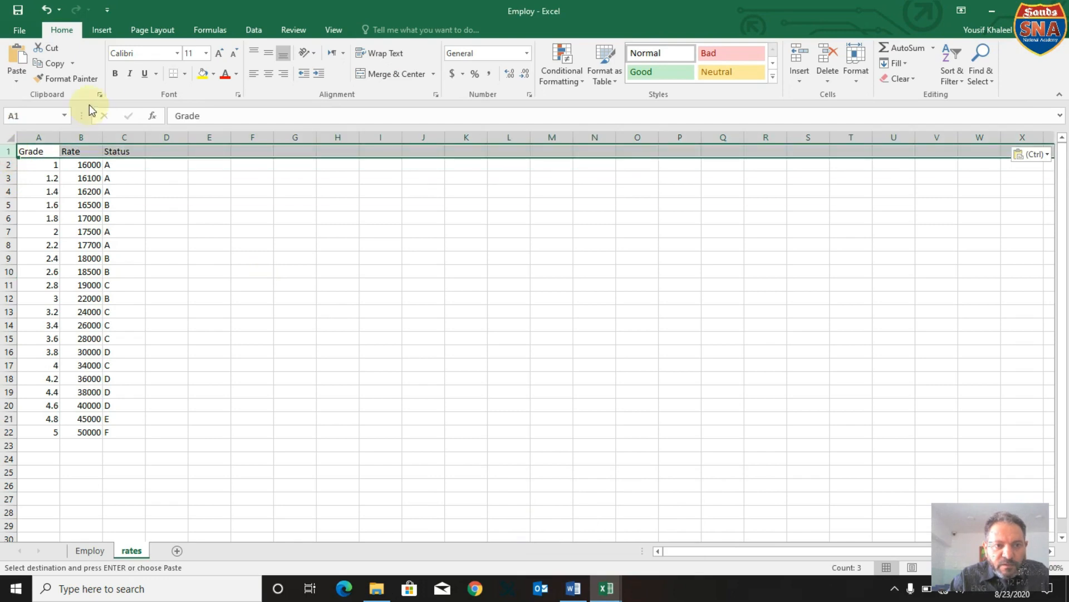
{"action": "left_click", "coordinate": [116, 71]}
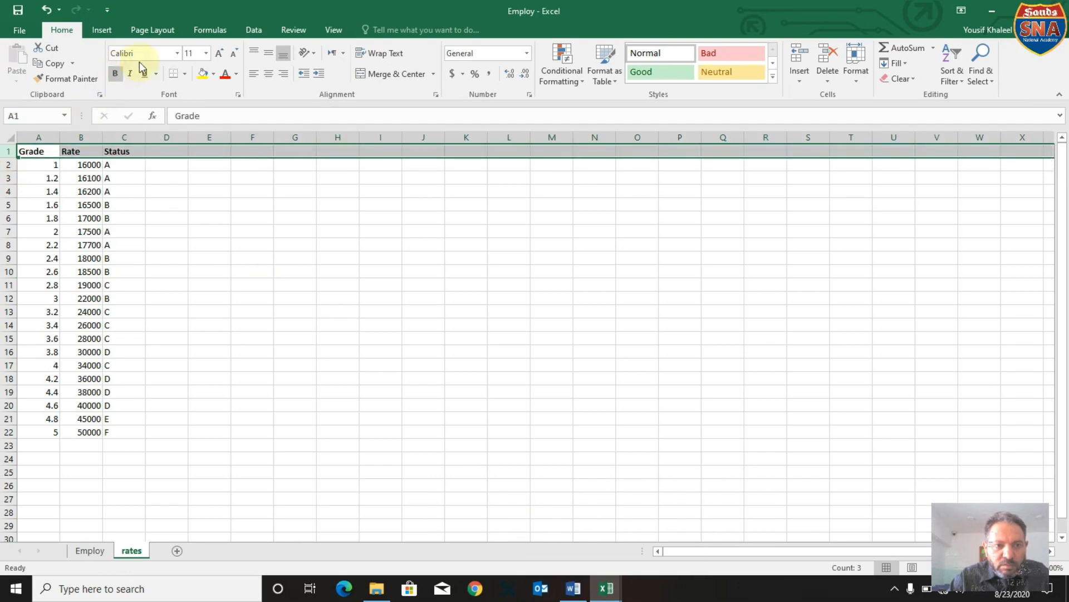
{"action": "left_click", "coordinate": [206, 53]}
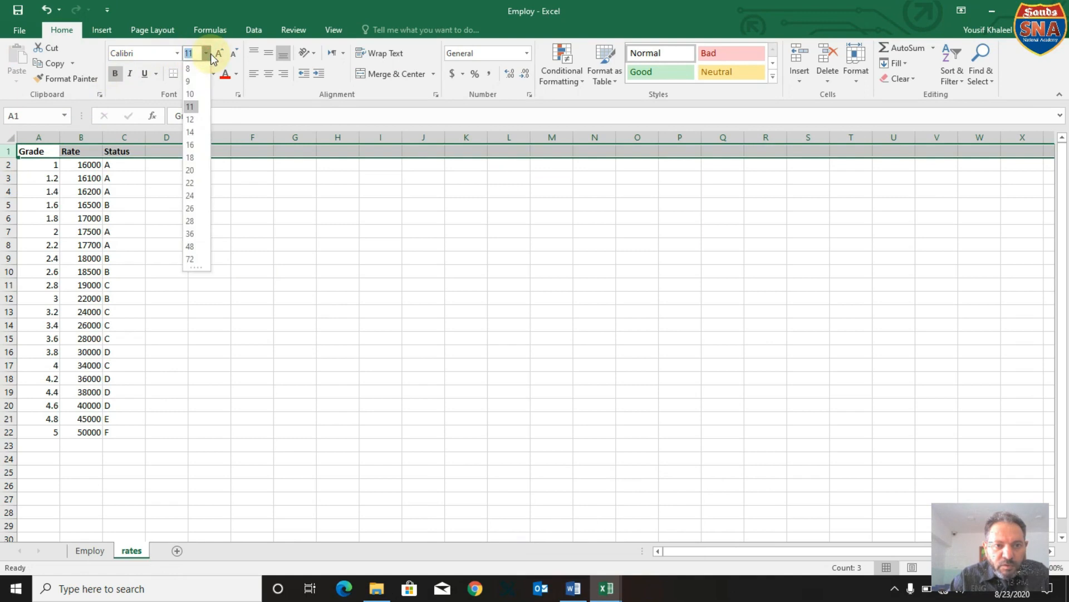
{"action": "left_click", "coordinate": [190, 144]}
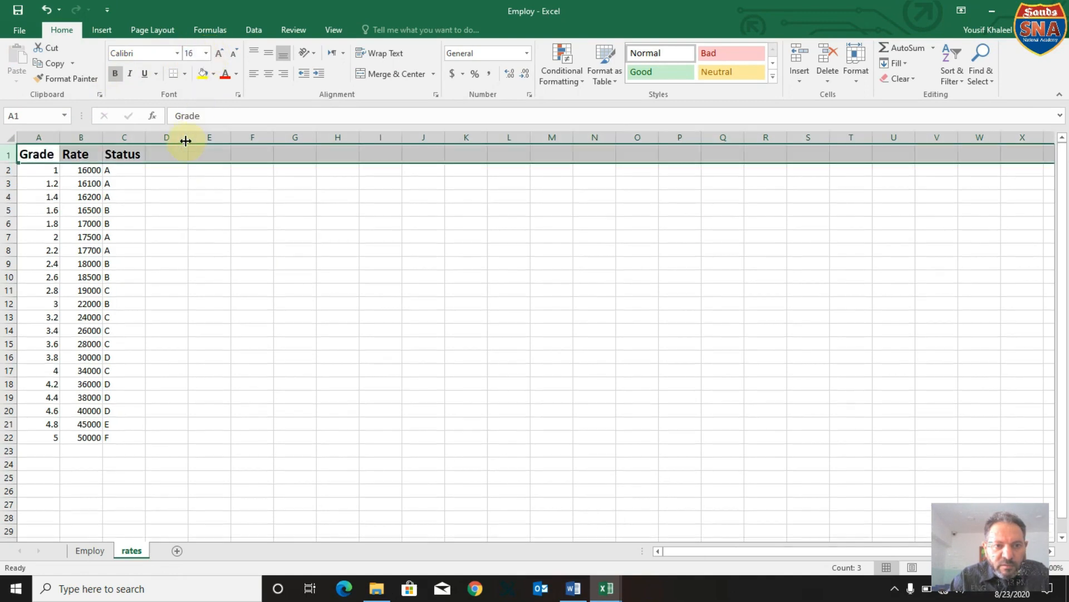
{"action": "left_click", "coordinate": [131, 73]}
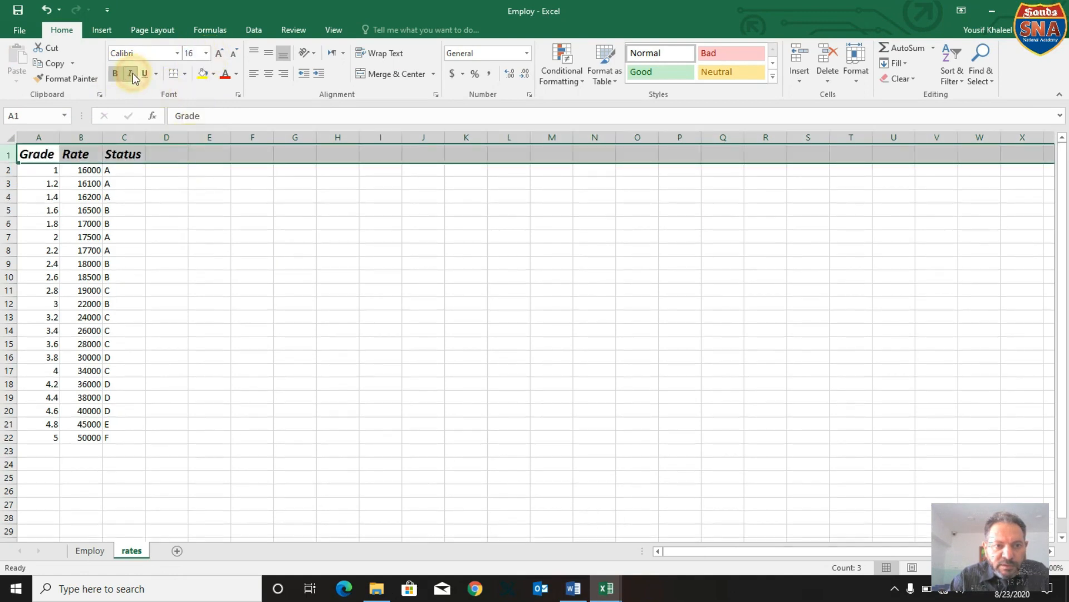
{"action": "left_click", "coordinate": [143, 73]}
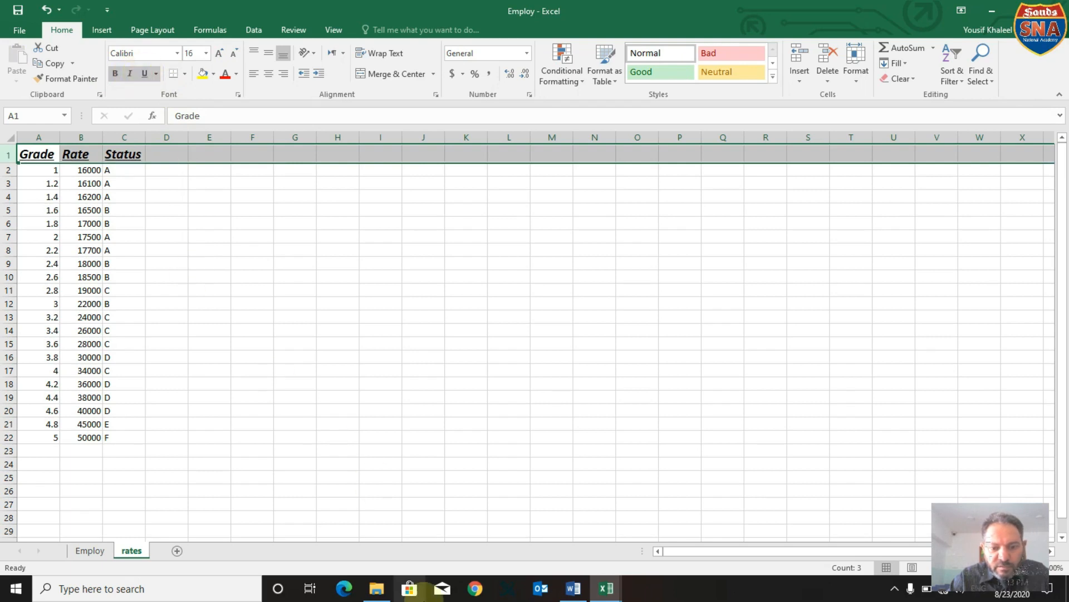
{"action": "left_click", "coordinate": [574, 590]}
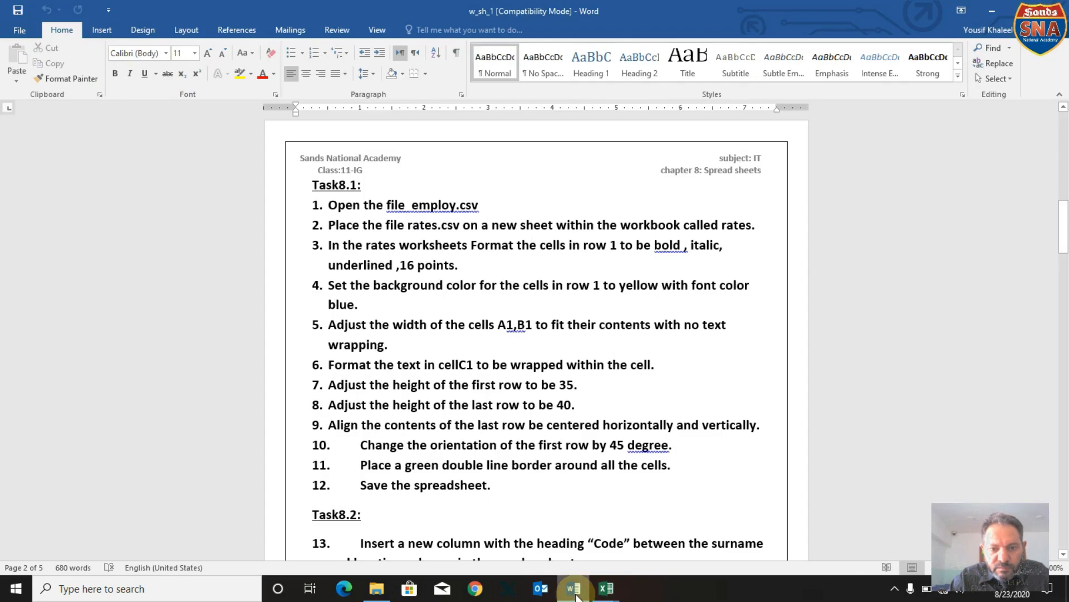
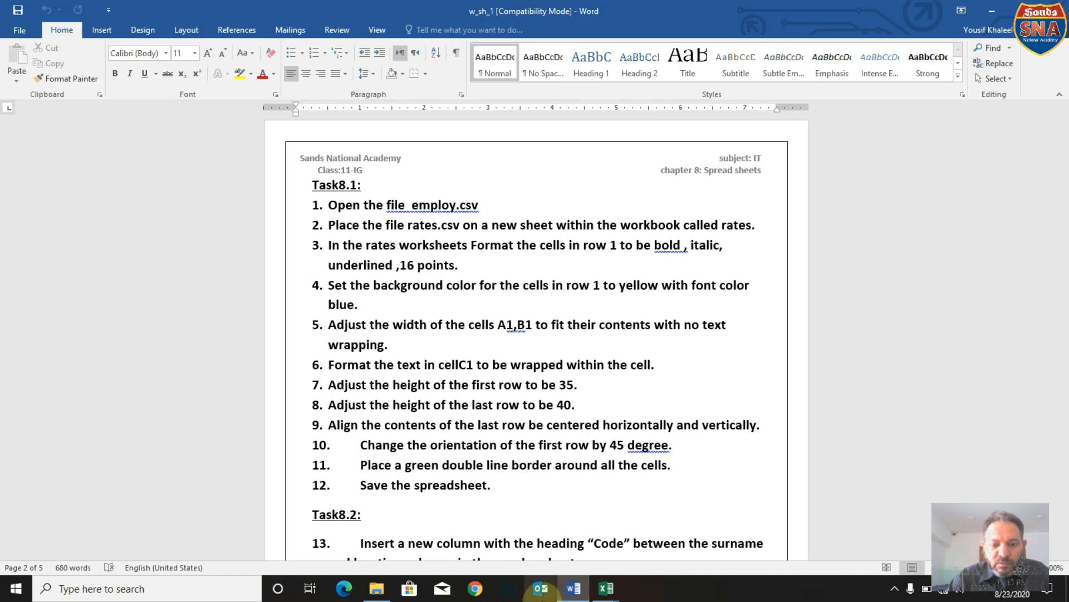
In the Employ workbook's rates sheet, give row 1 a yellow background and a blue font color.
{"action": "left_click", "coordinate": [573, 587]}
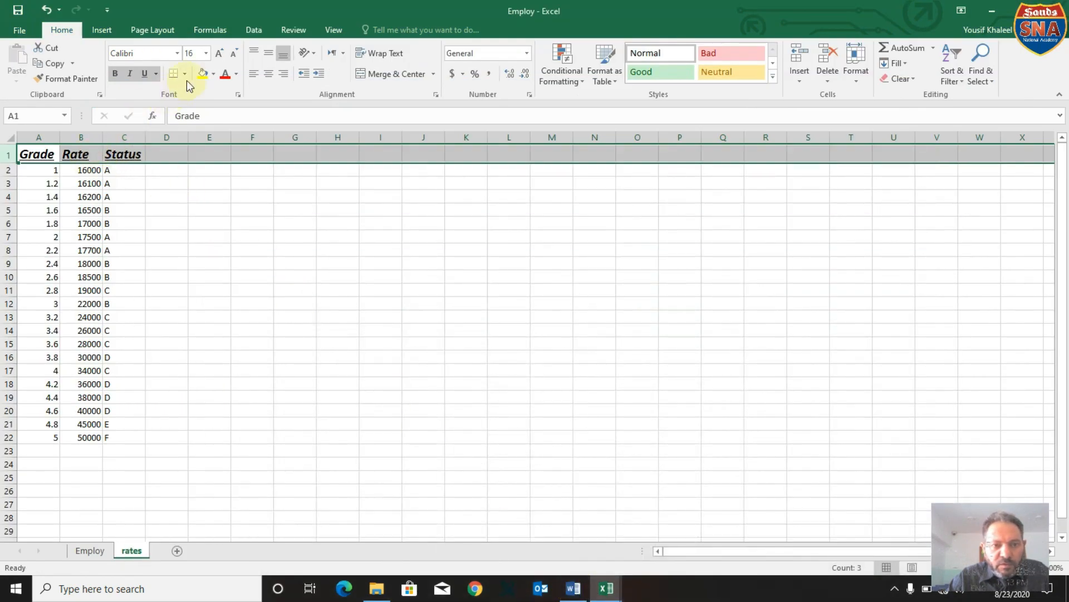
{"action": "left_click", "coordinate": [213, 76]}
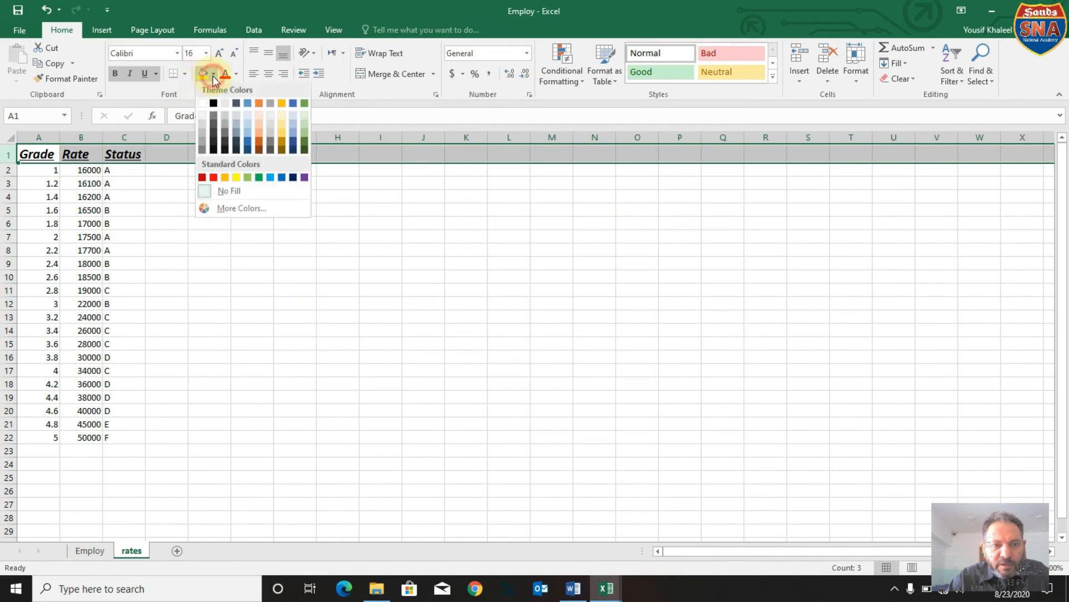
{"action": "left_click", "coordinate": [238, 177]}
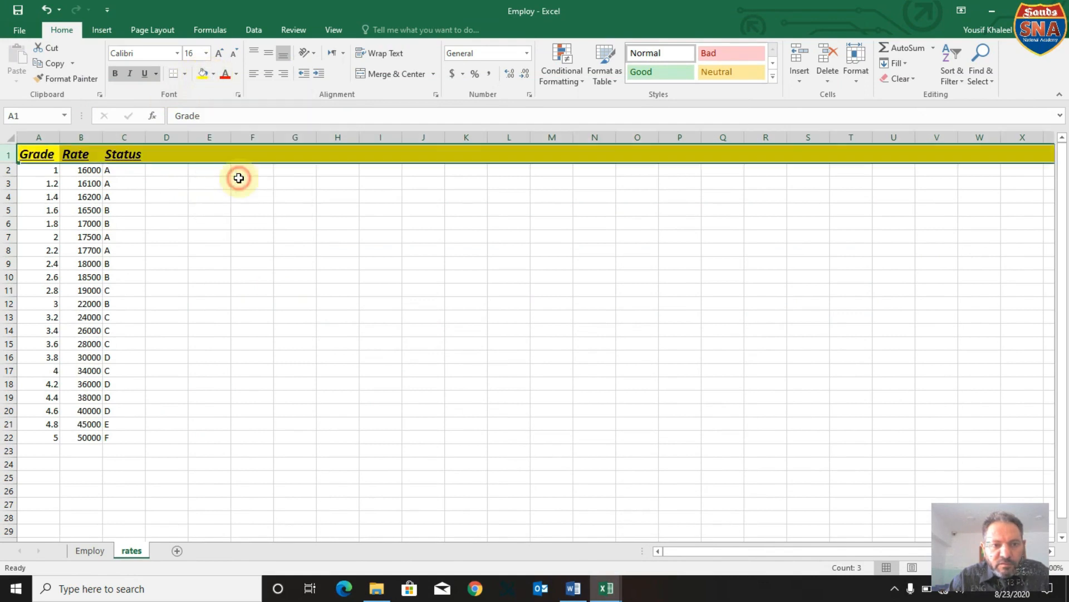
{"action": "left_click", "coordinate": [236, 74]}
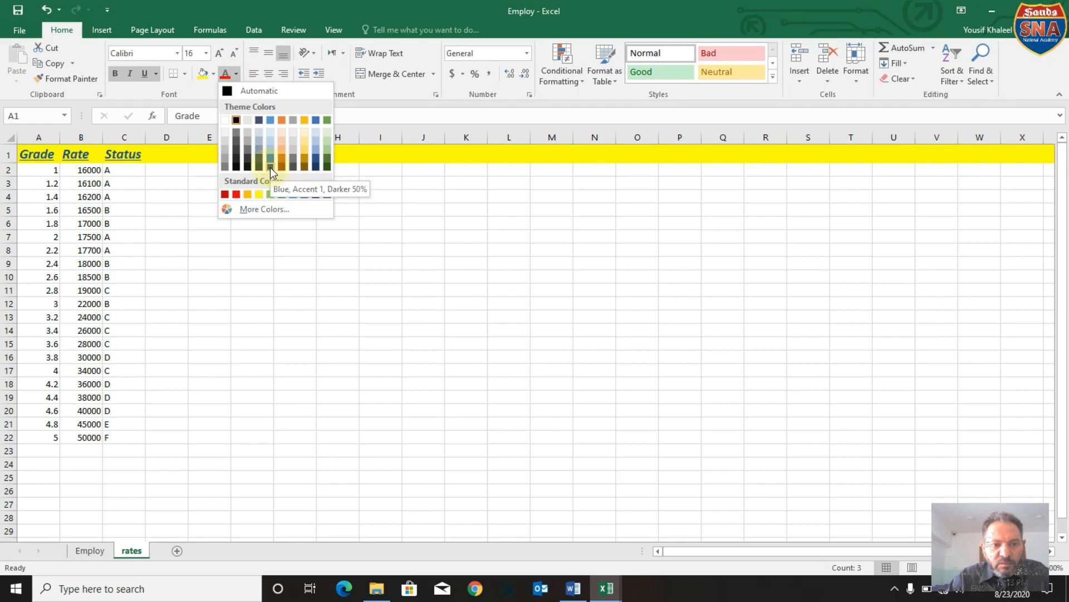
{"action": "left_click", "coordinate": [269, 167]}
{"action": "left_click", "coordinate": [203, 237]}
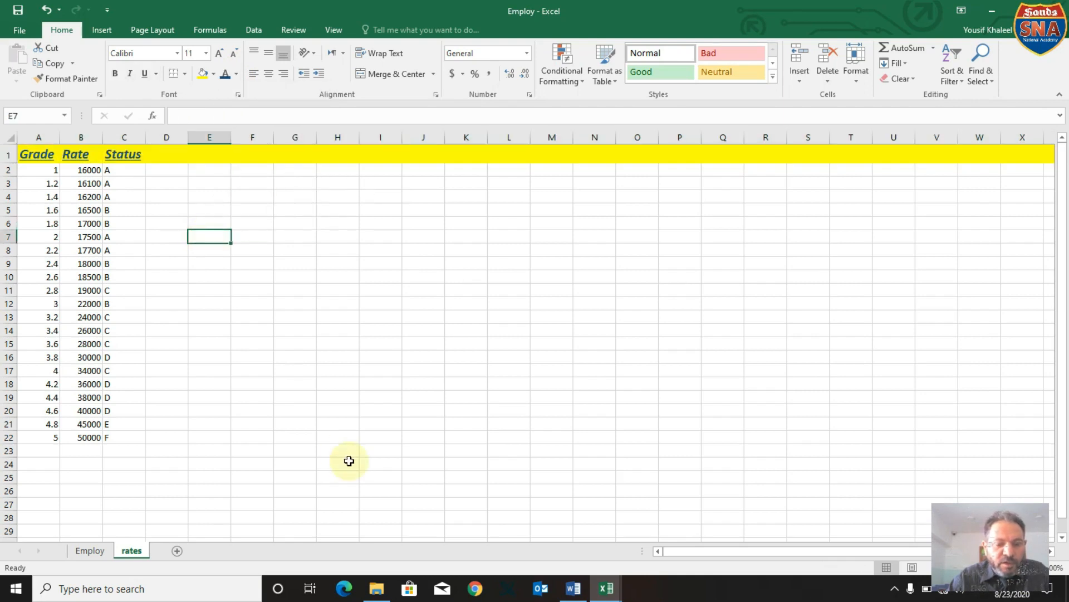
Check the Task8.1 instructions in Word, then fit the widths of columns A and B to their contents in Employ's rates sheet.
{"action": "left_click", "coordinate": [572, 594]}
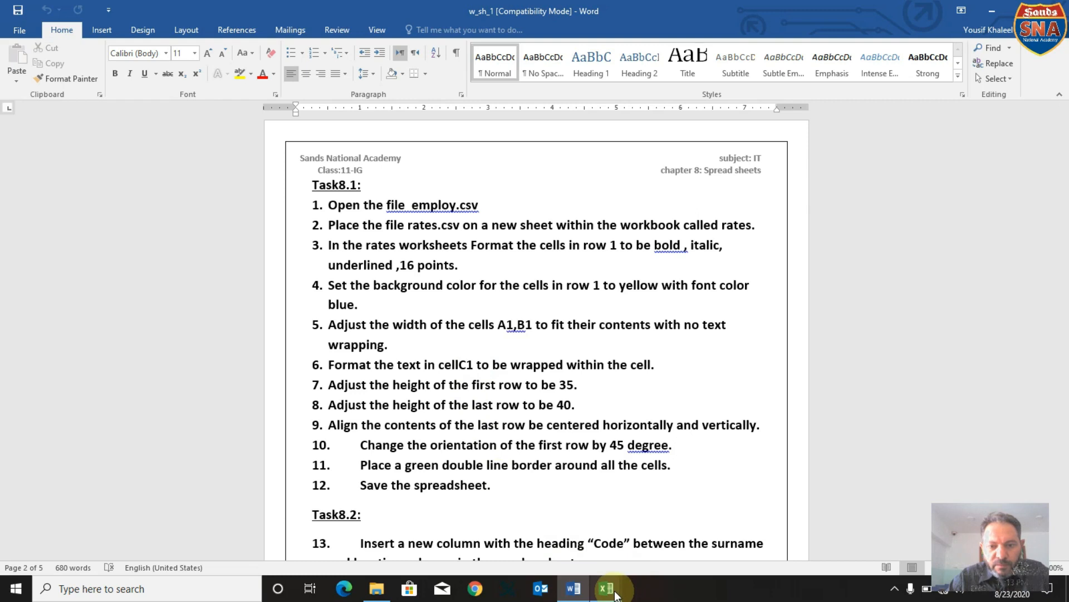
{"action": "mouse_move", "coordinate": [615, 594]}
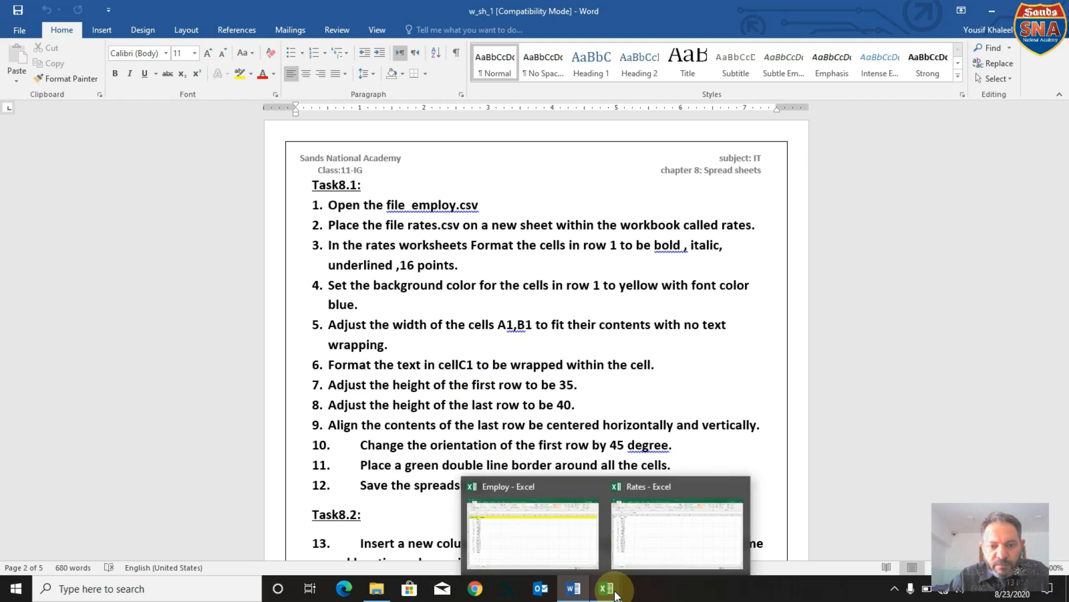
{"action": "left_click", "coordinate": [655, 536]}
{"action": "mouse_move", "coordinate": [607, 588]}
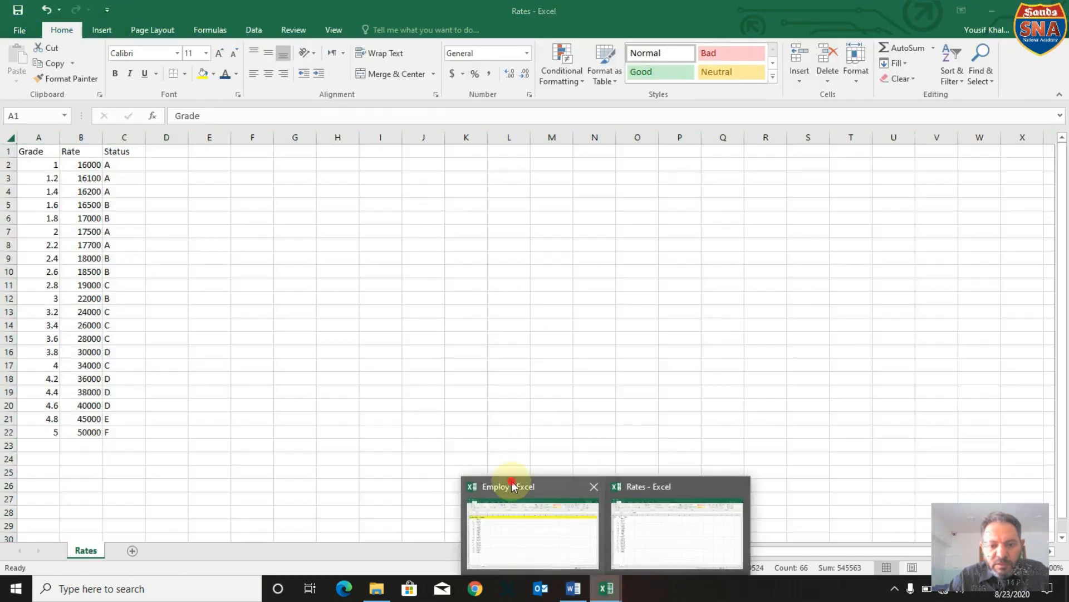
{"action": "left_click", "coordinate": [513, 487]}
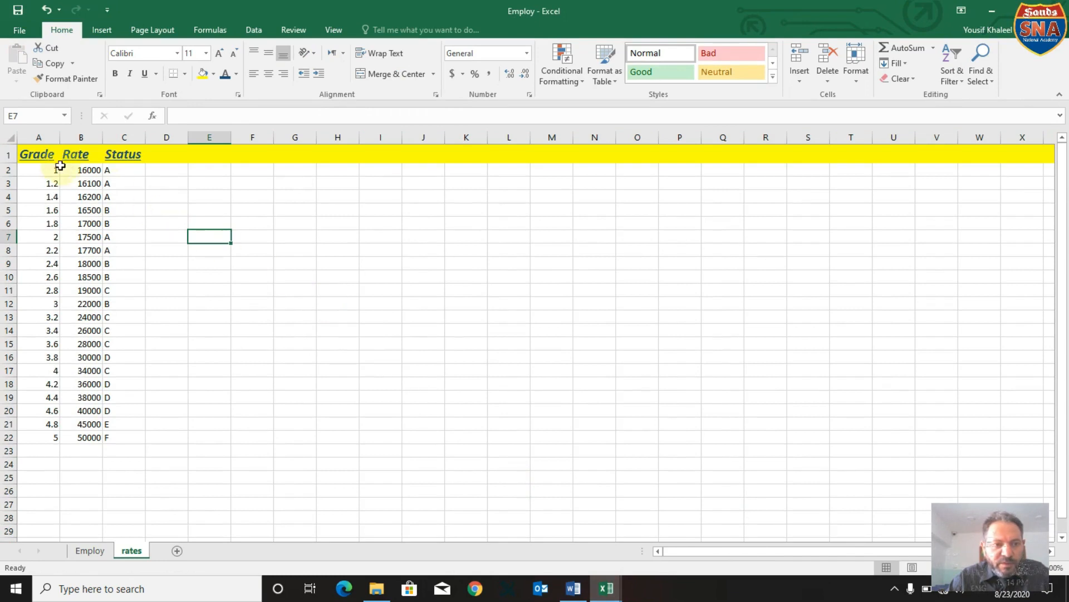
{"action": "left_click", "coordinate": [62, 139]}
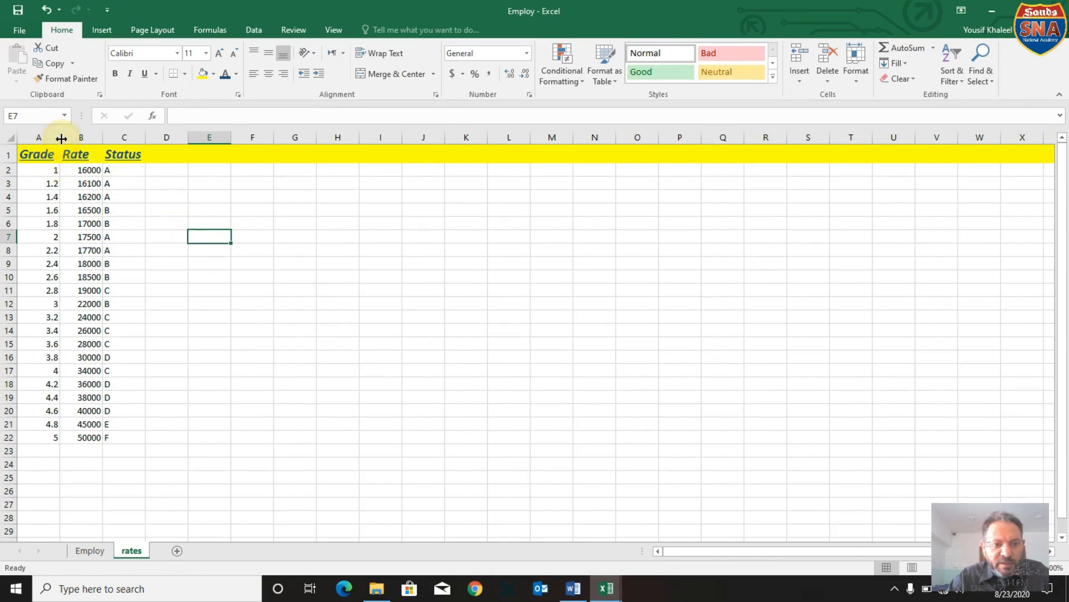
{"action": "left_click", "coordinate": [105, 139]}
{"action": "double_click", "coordinate": [105, 140]}
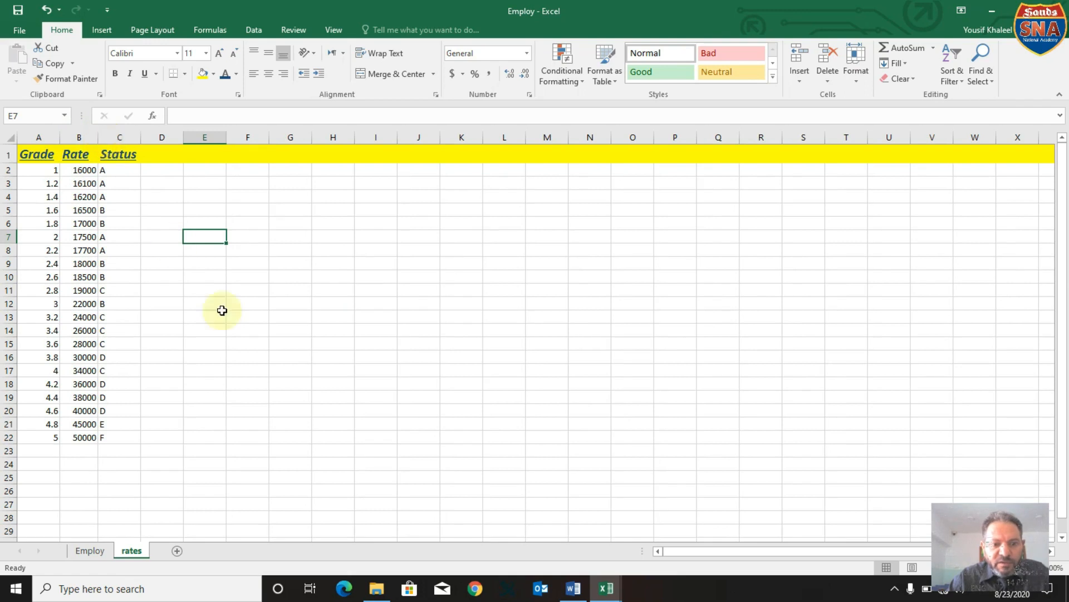
Following the Word instructions, wrap the text in cell C1 of Employ's rates sheet and autofit column C.
{"action": "left_click", "coordinate": [575, 591]}
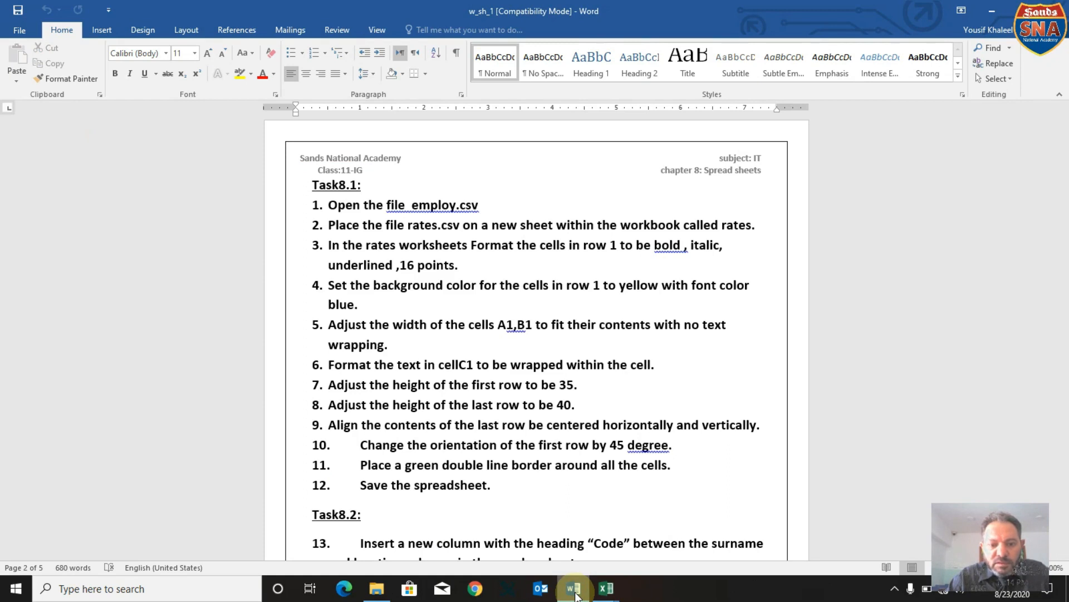
{"action": "mouse_move", "coordinate": [603, 595]}
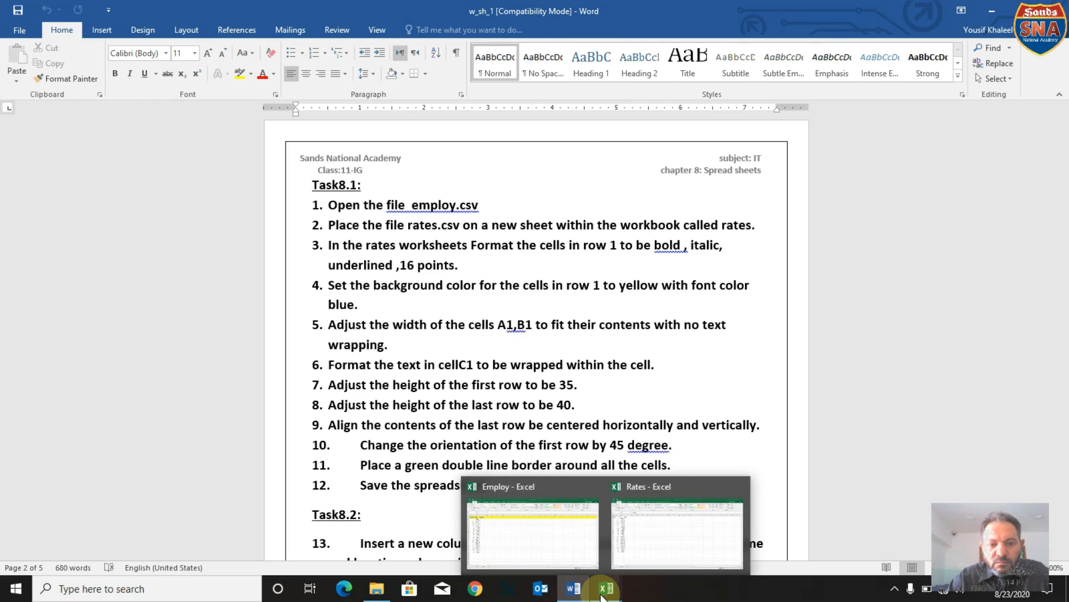
{"action": "left_click", "coordinate": [580, 563]}
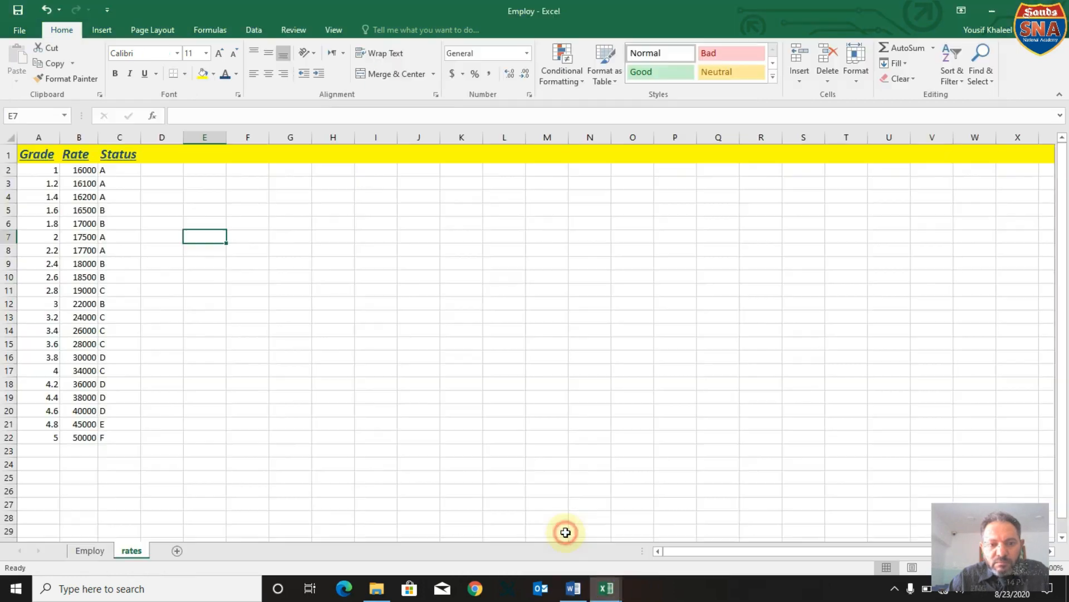
{"action": "left_click", "coordinate": [123, 168]}
{"action": "left_click", "coordinate": [123, 155]}
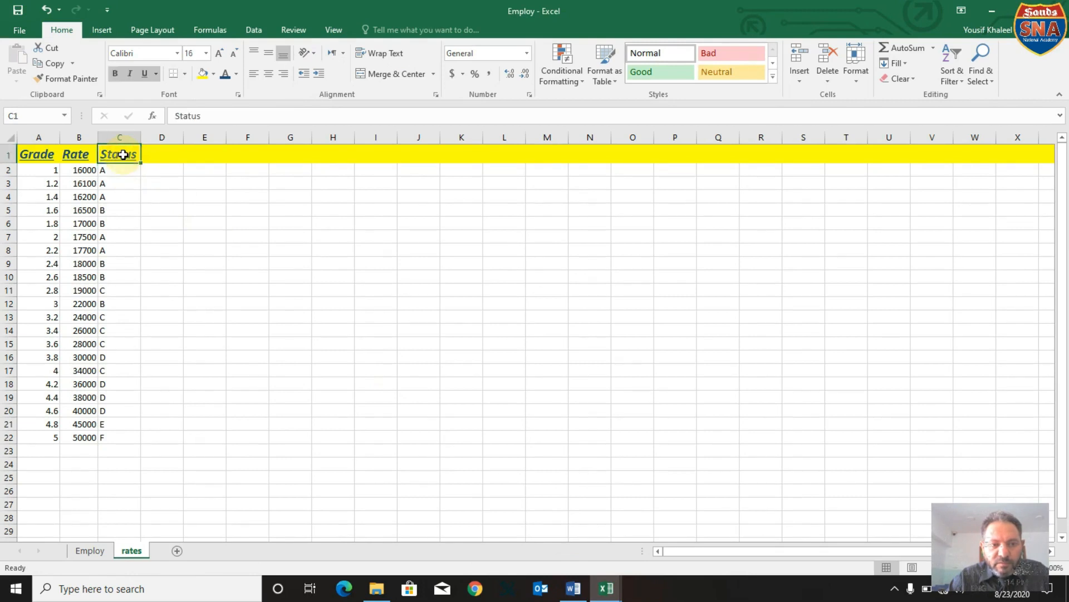
{"action": "right_click", "coordinate": [123, 155]}
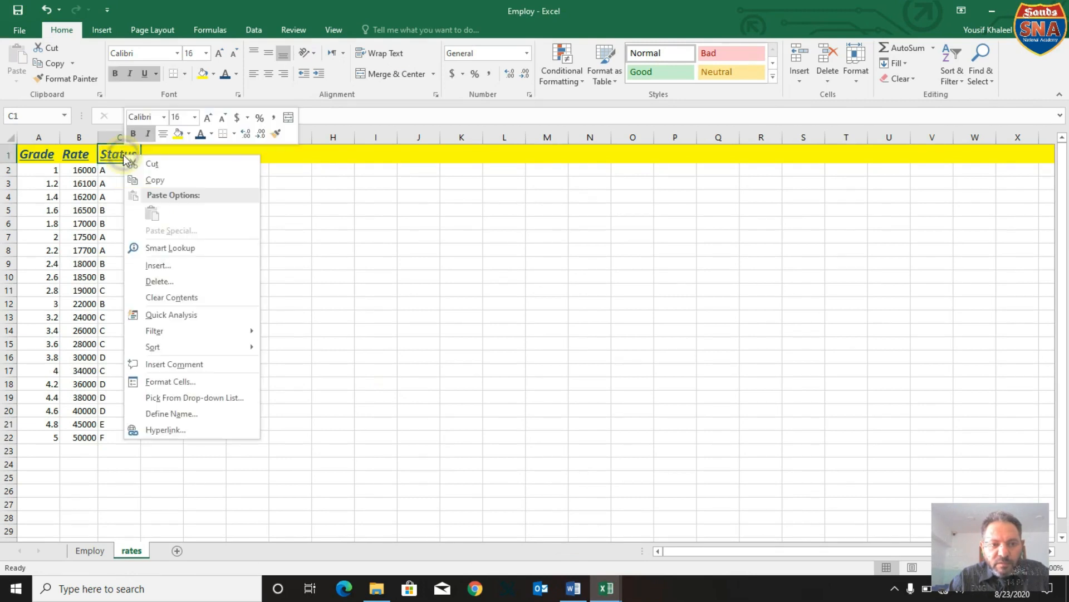
{"action": "left_click", "coordinate": [170, 382]}
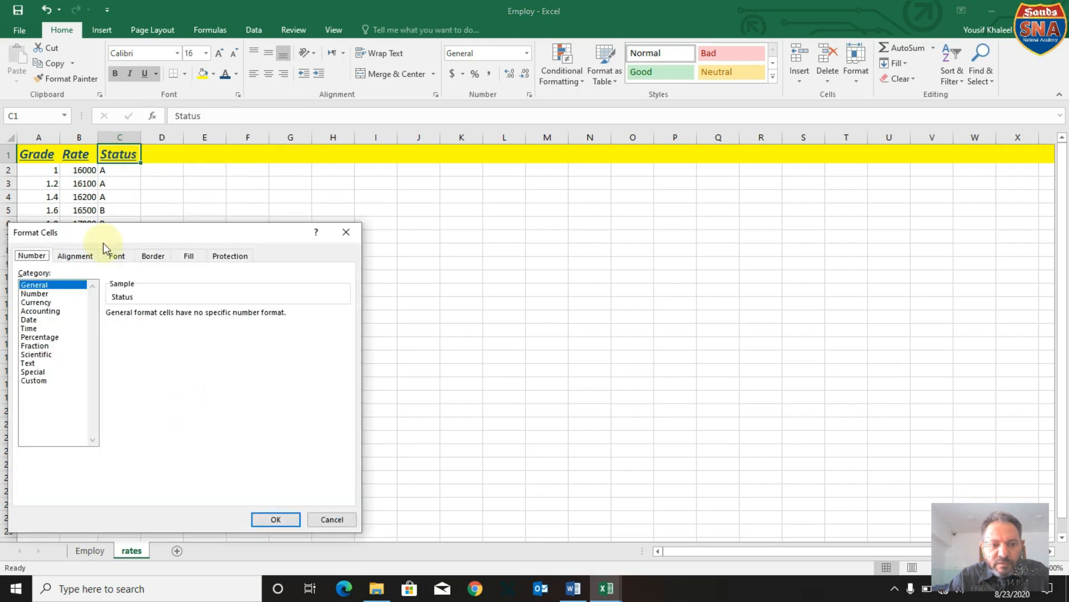
{"action": "left_click", "coordinate": [77, 256]}
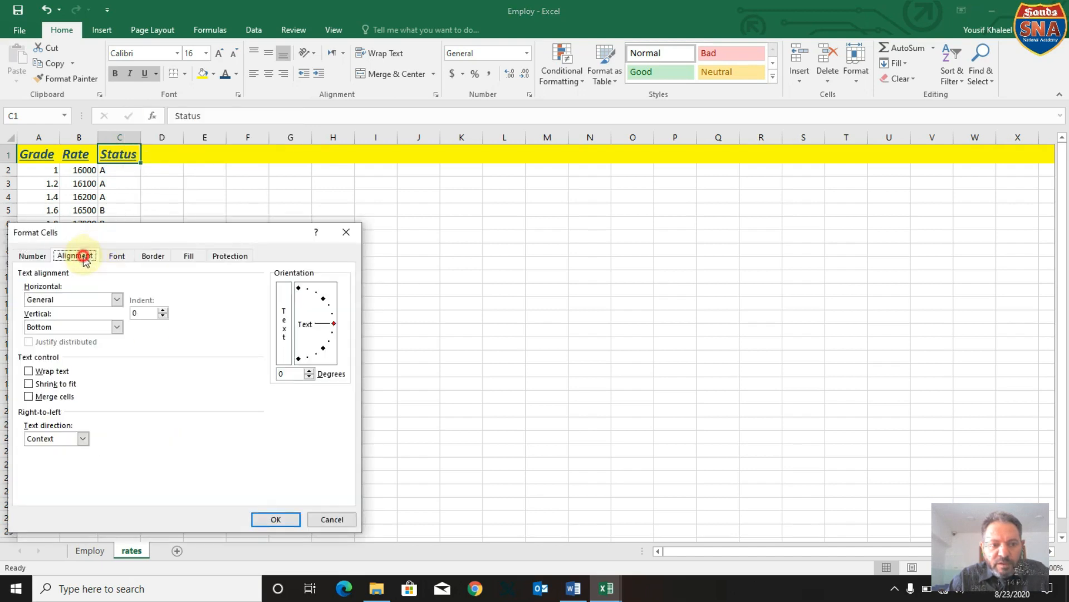
{"action": "left_click", "coordinate": [56, 371]}
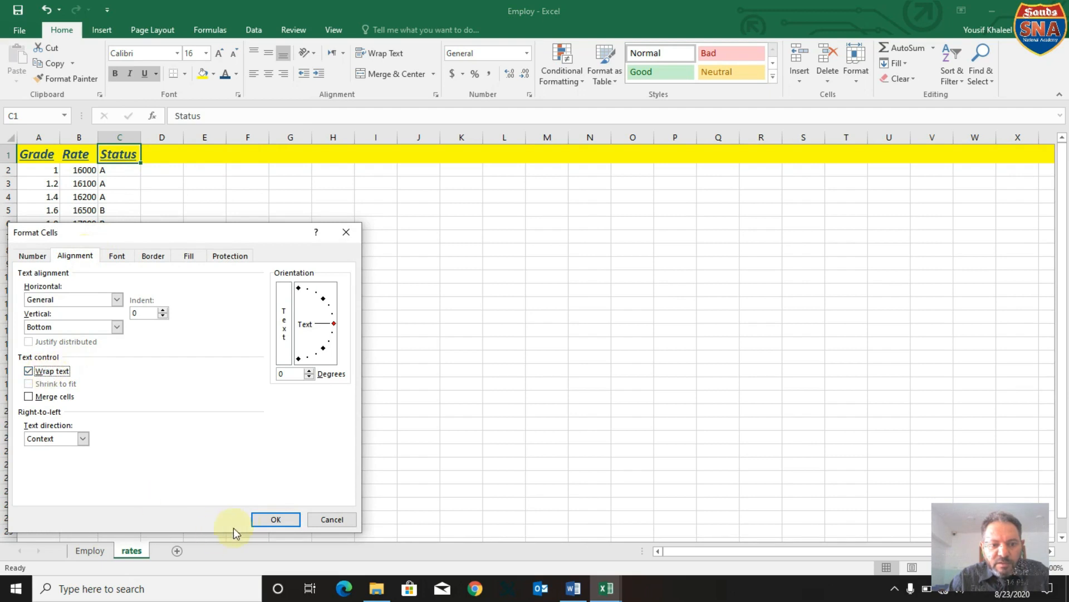
{"action": "left_click", "coordinate": [268, 521]}
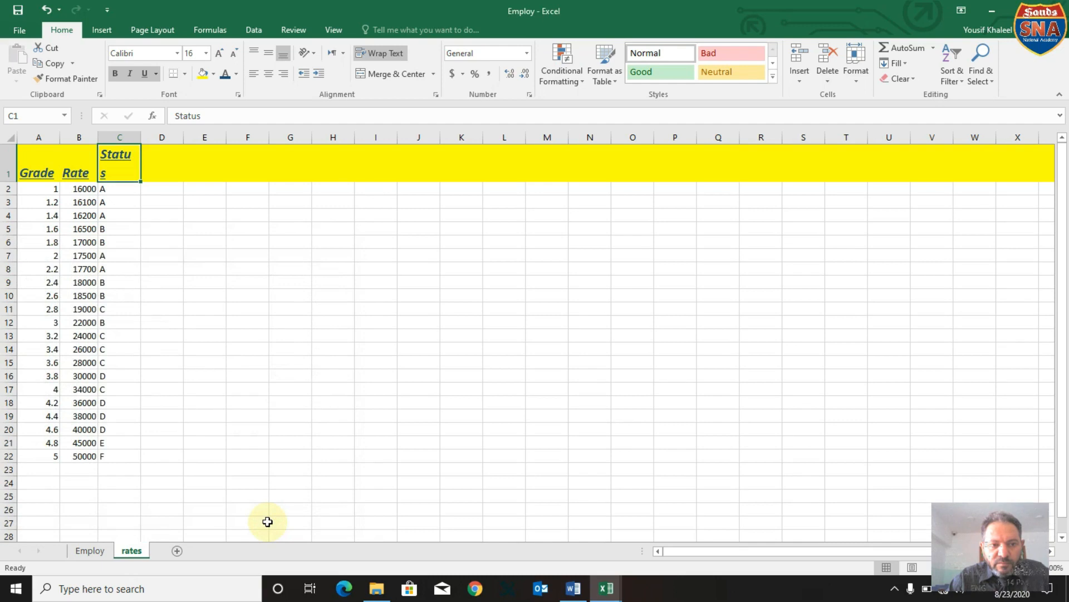
{"action": "left_click", "coordinate": [204, 307]}
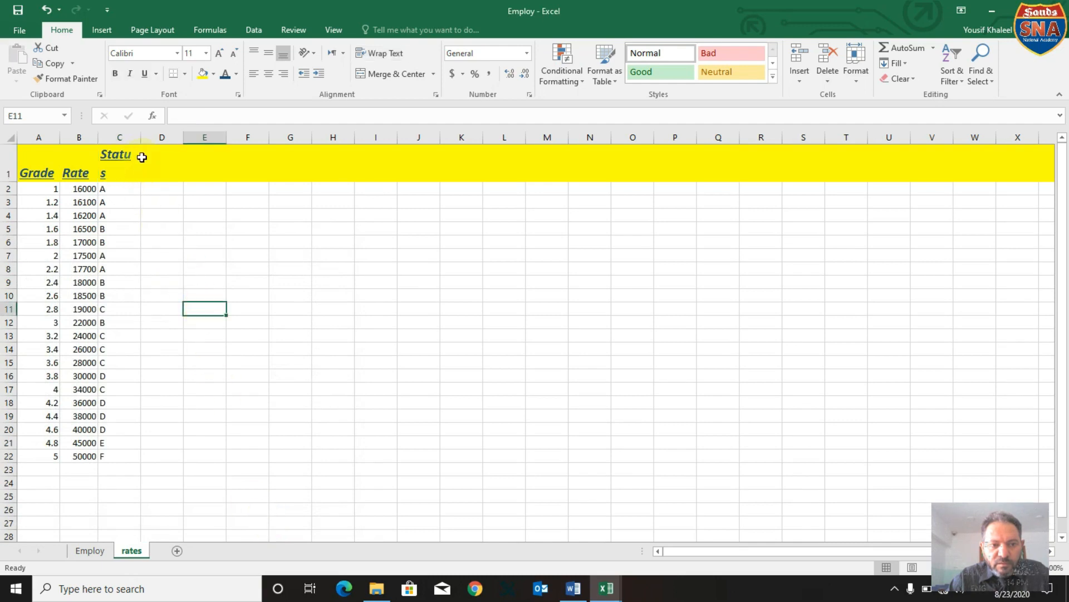
{"action": "double_click", "coordinate": [143, 136]}
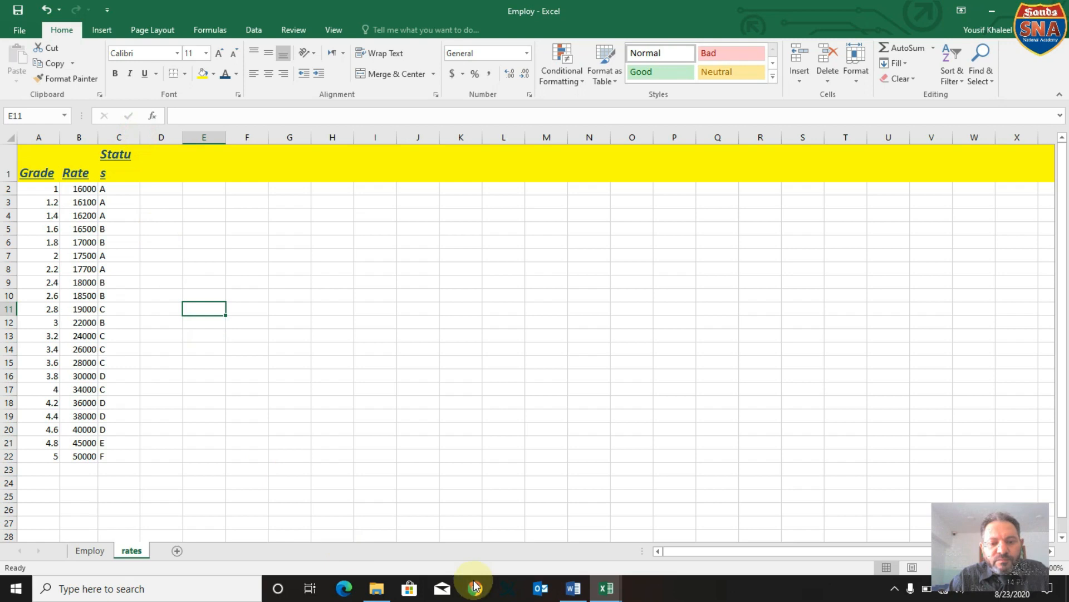
Consult the Word instructions, then set the height of row 1 to 35 in the rates sheet of the Employ_999 workbook.
{"action": "left_click", "coordinate": [574, 590]}
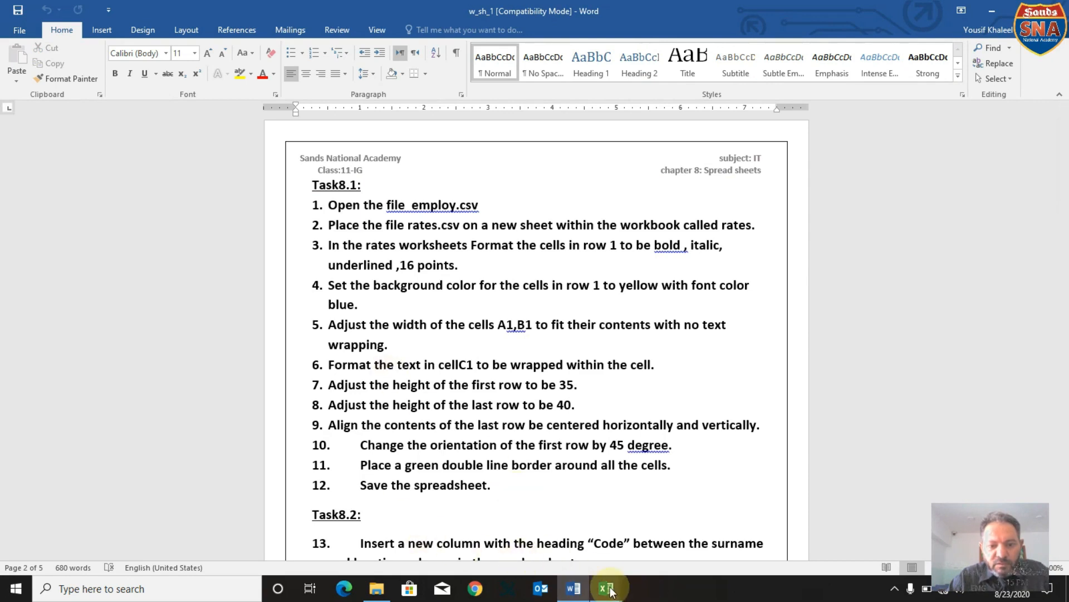
{"action": "mouse_move", "coordinate": [611, 590]}
{"action": "left_click", "coordinate": [574, 518]}
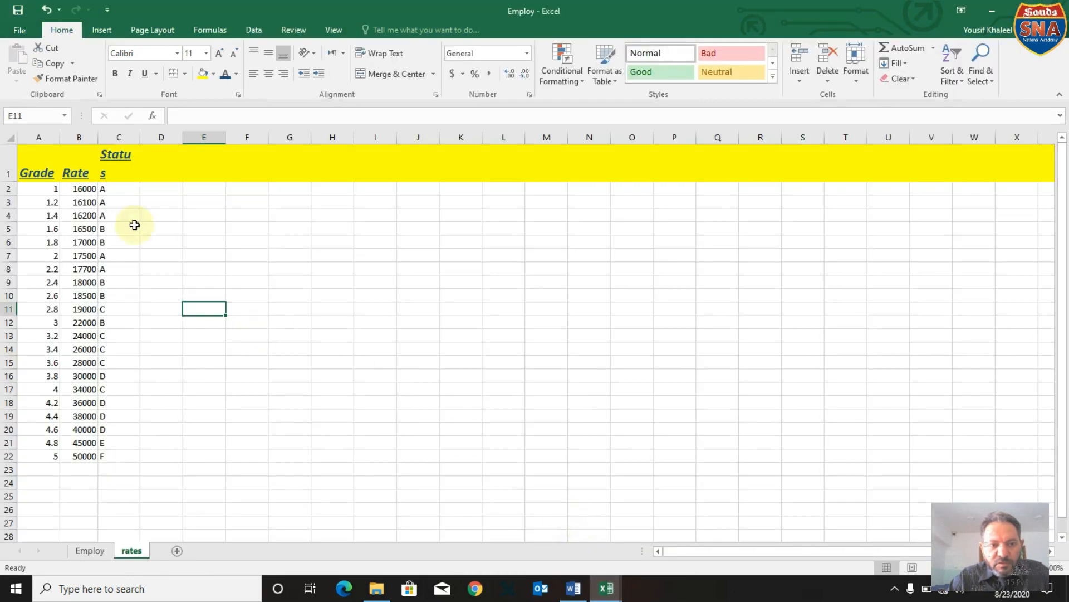
{"action": "left_click", "coordinate": [4, 161]}
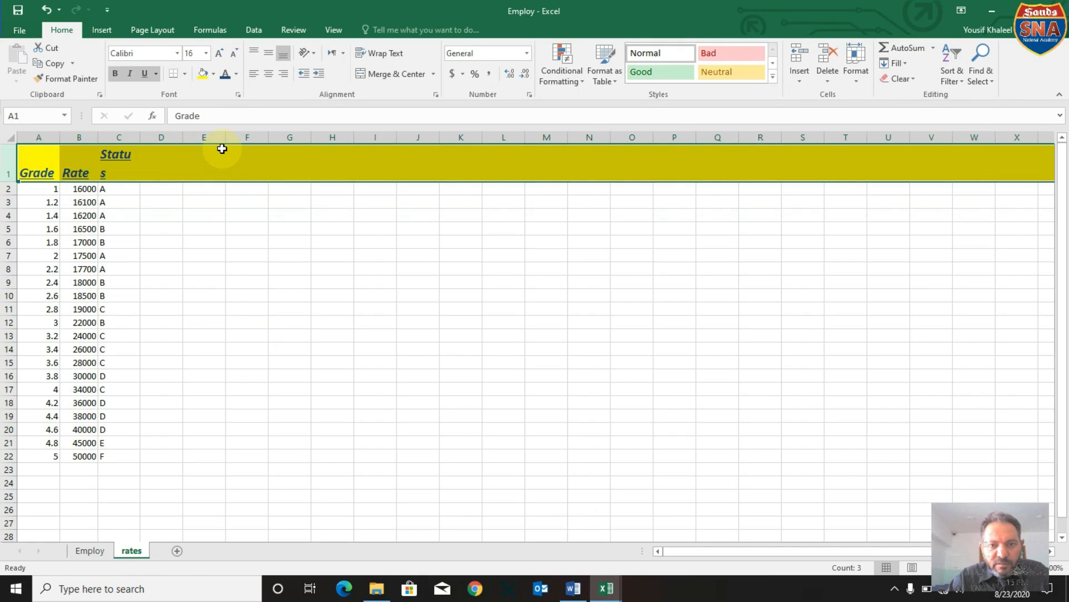
{"action": "key", "text": "alt+Tab"}
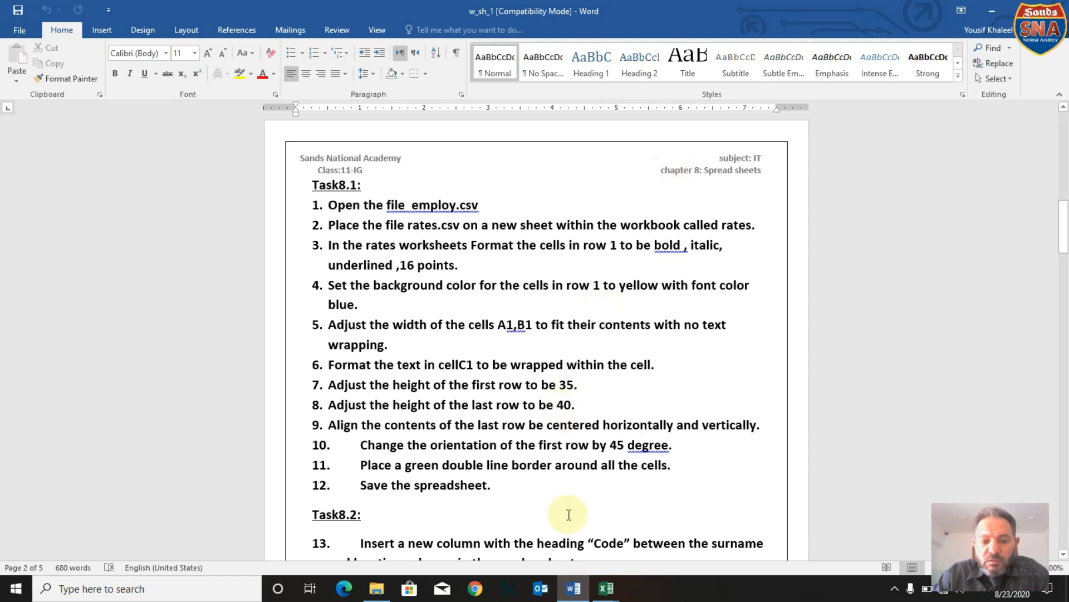
{"action": "mouse_move", "coordinate": [611, 592]}
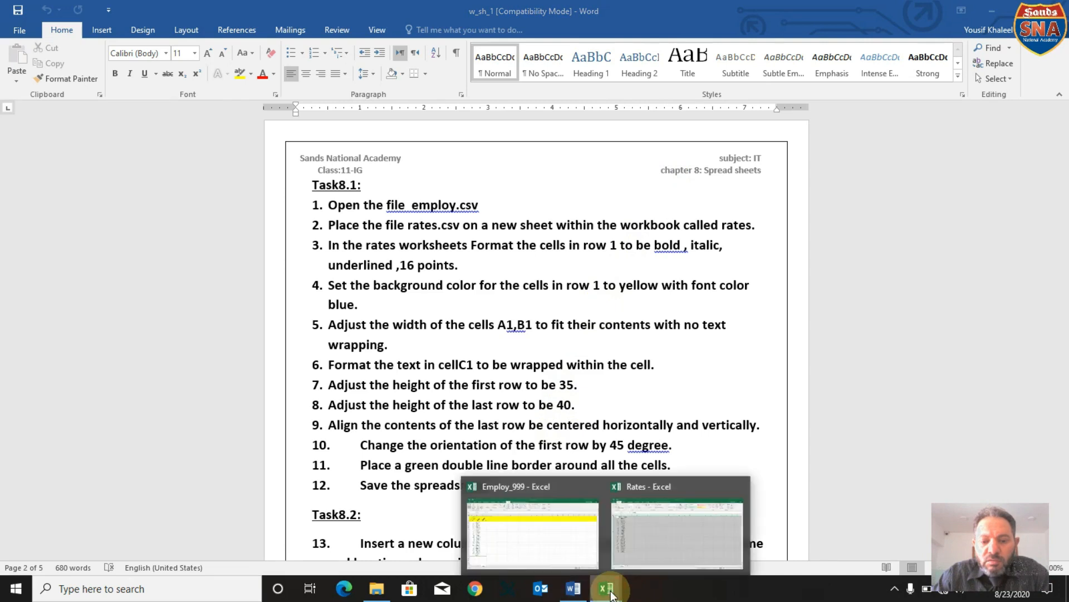
{"action": "left_click", "coordinate": [561, 522]}
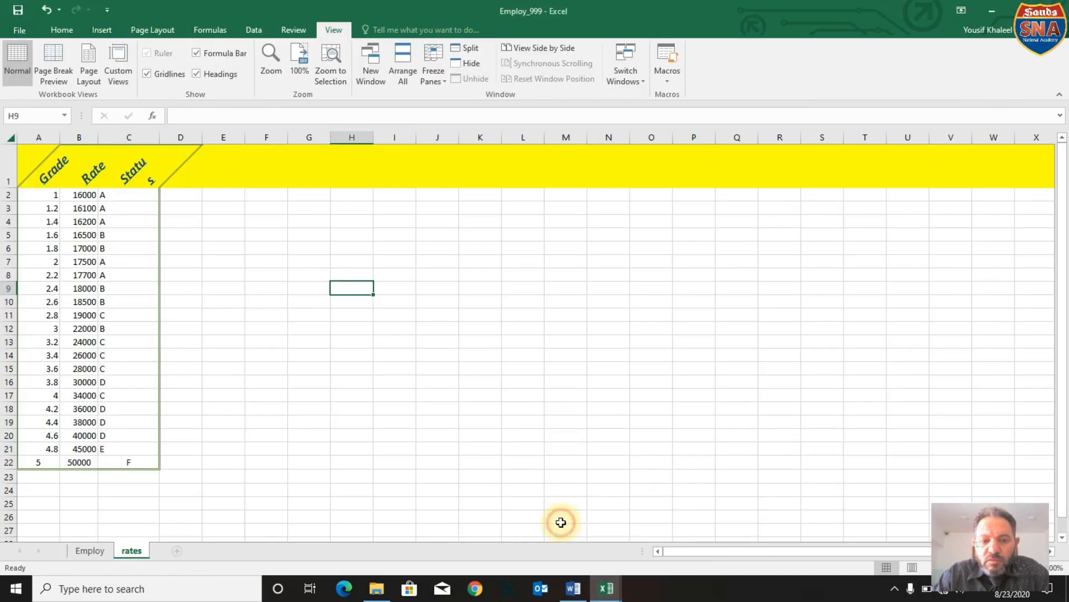
{"action": "left_click", "coordinate": [12, 168]}
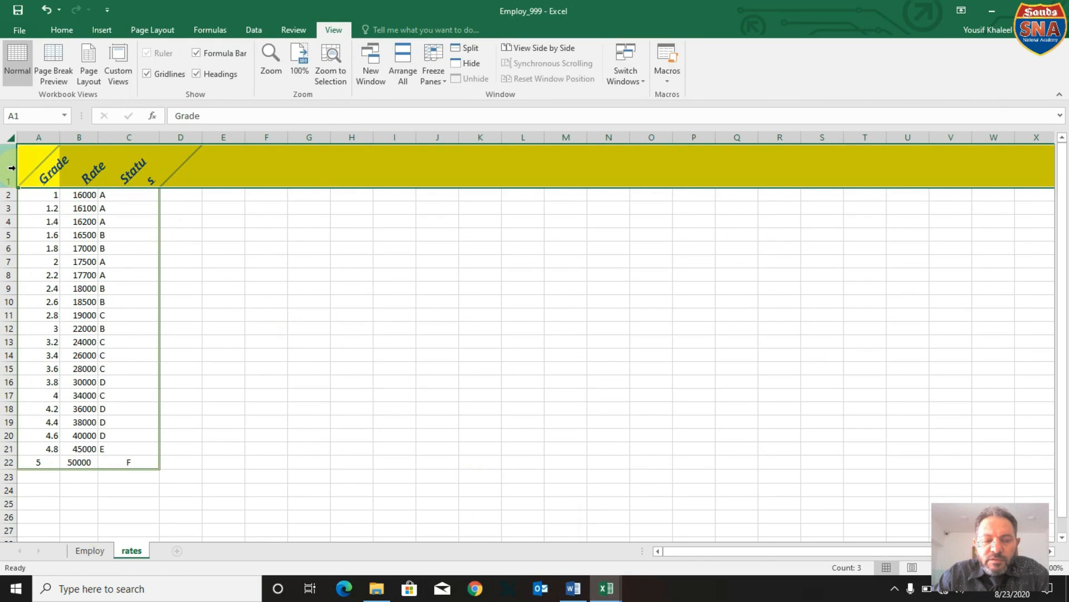
{"action": "right_click", "coordinate": [193, 169]}
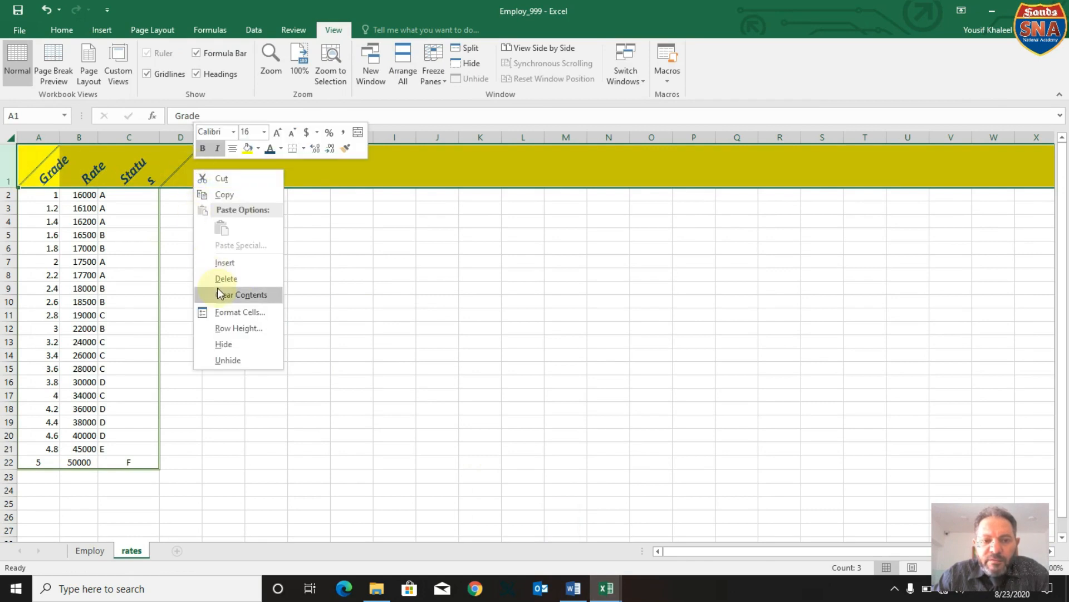
{"action": "left_click", "coordinate": [237, 329]}
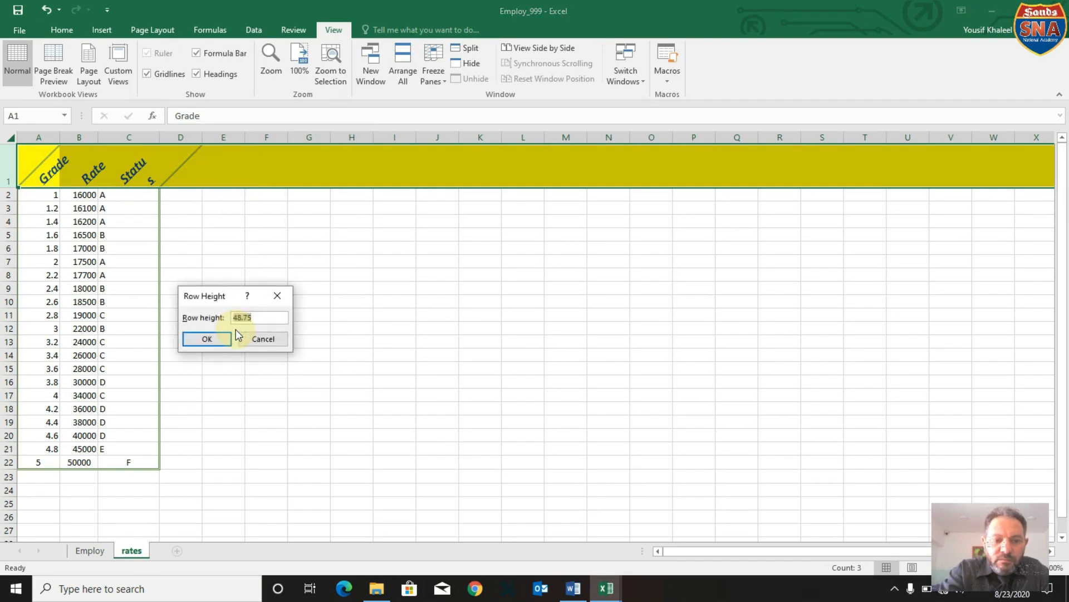
{"action": "type", "text": "35"}
{"action": "left_click", "coordinate": [221, 339]}
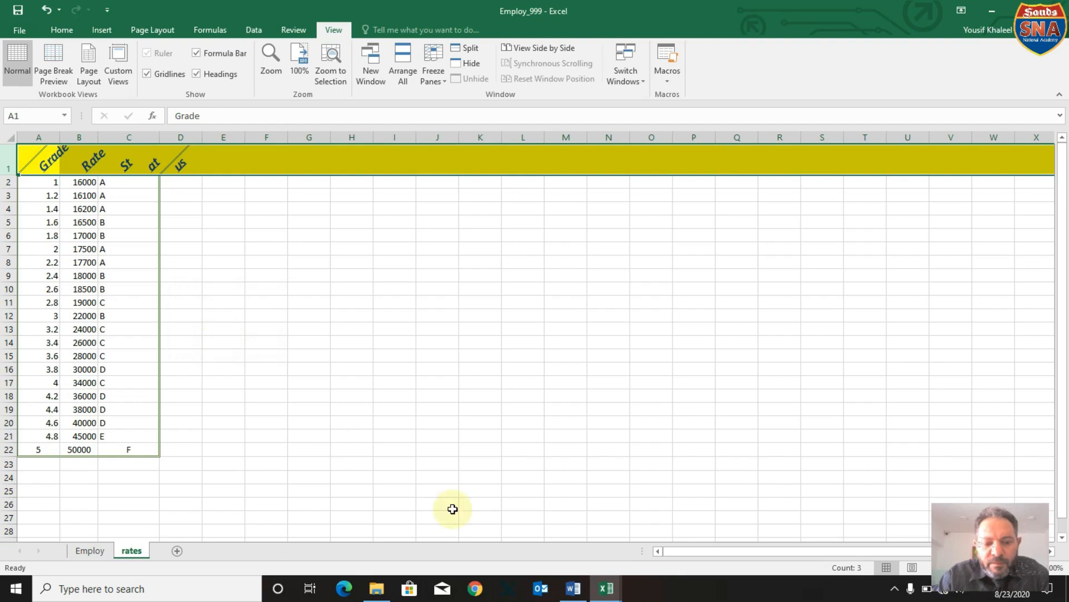
Return to the Task8.1 instructions in Word and select the text of instruction 8 about the last row's height.
{"action": "left_click", "coordinate": [574, 590]}
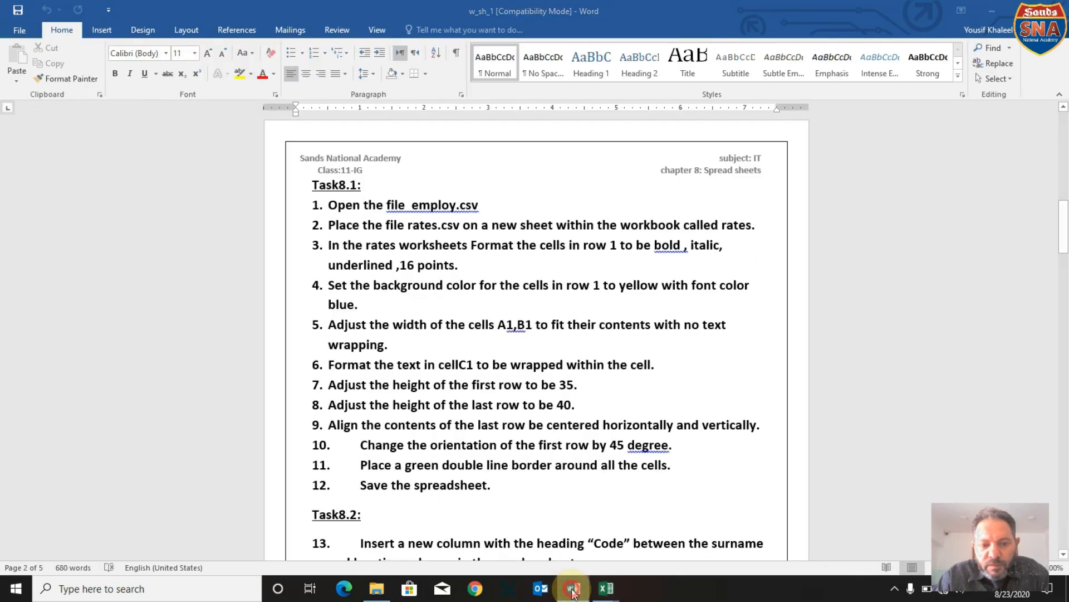
{"action": "left_click", "coordinate": [573, 591]}
{"action": "left_click", "coordinate": [573, 590]}
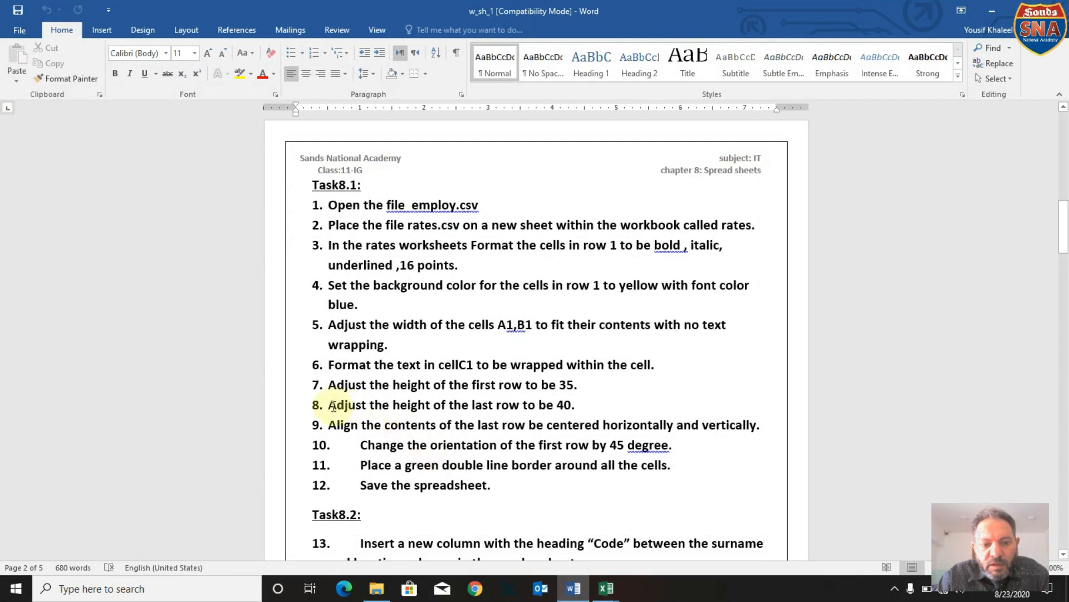
{"action": "left_click_drag", "start_coordinate": [330, 407], "coordinate": [565, 408]}
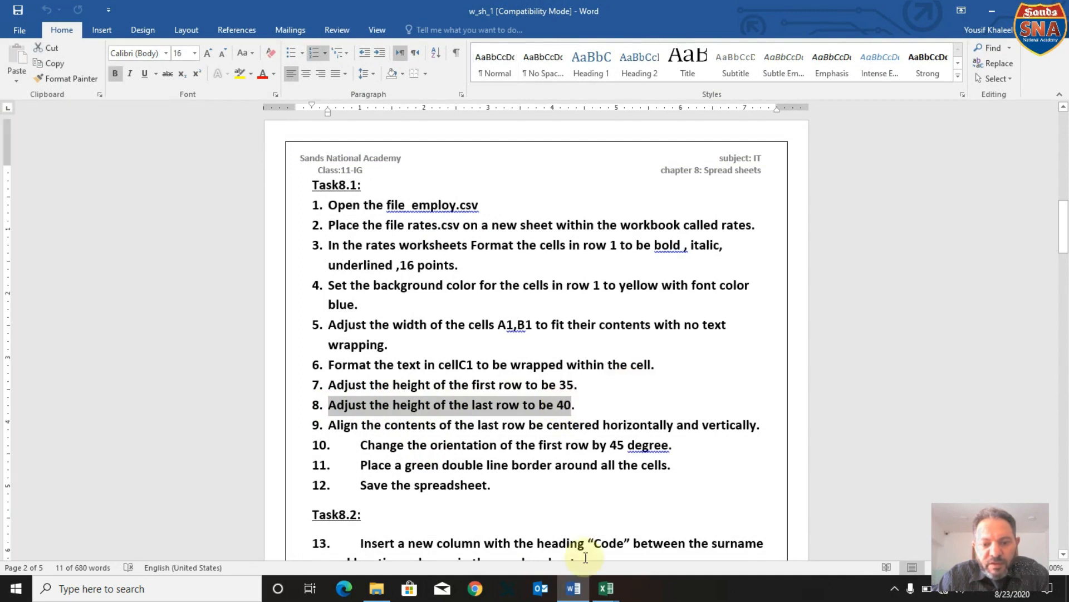
Switch to the Employ_999 workbook in Excel and set the height of row 22 in the rates sheet to 40.
{"action": "left_click", "coordinate": [606, 591]}
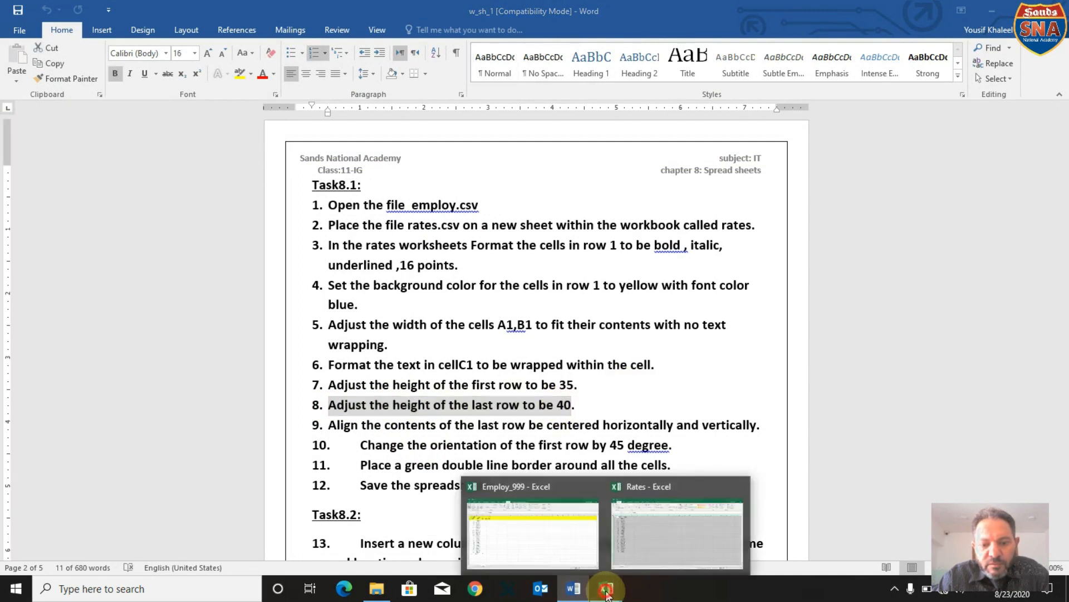
{"action": "left_click", "coordinate": [557, 543]}
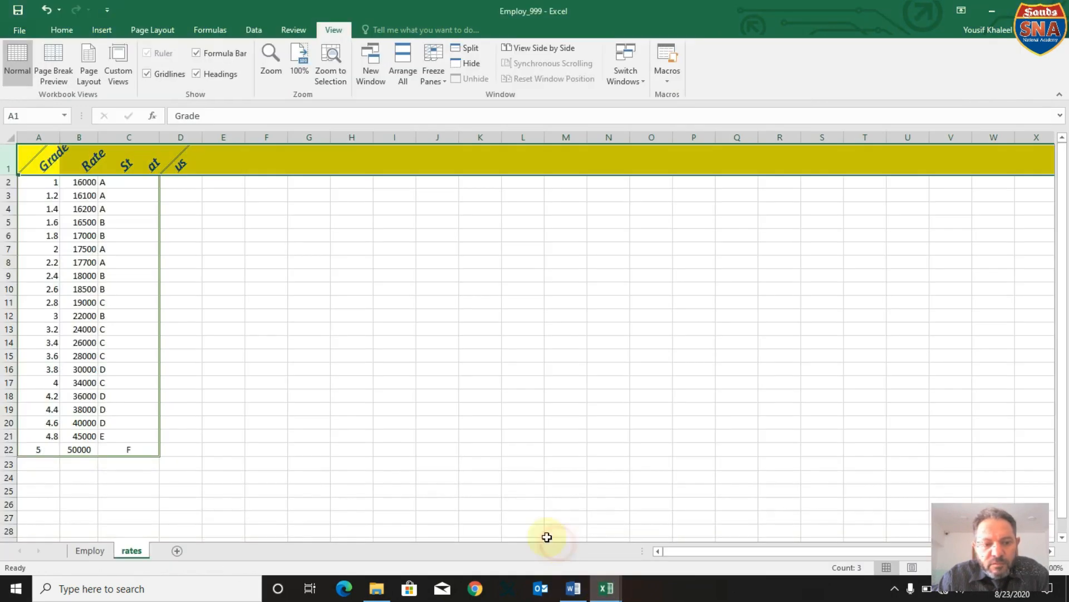
{"action": "left_click", "coordinate": [5, 450]}
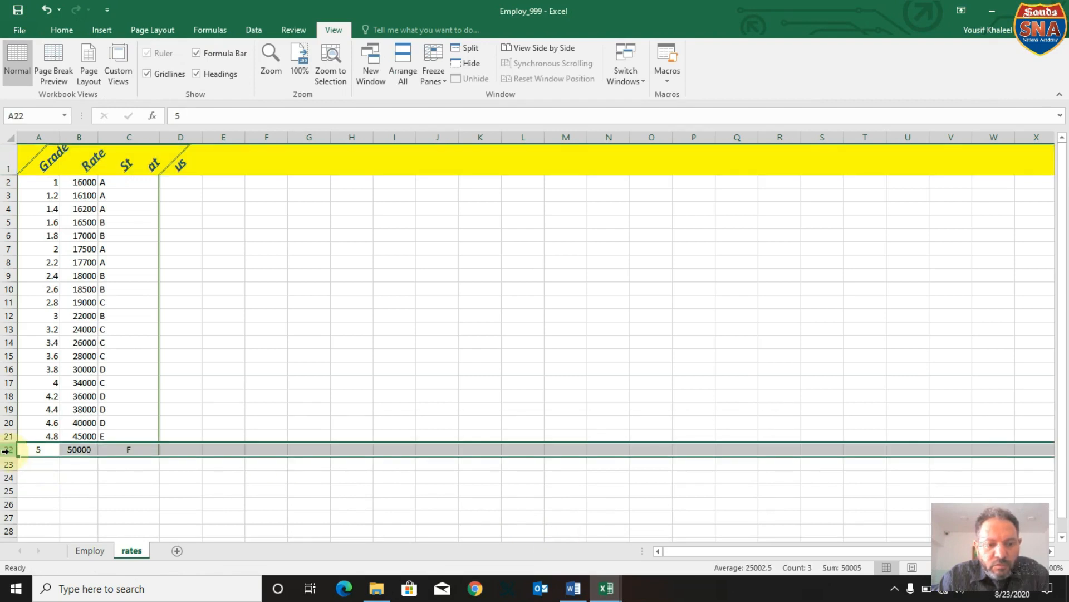
{"action": "right_click", "coordinate": [6, 451]}
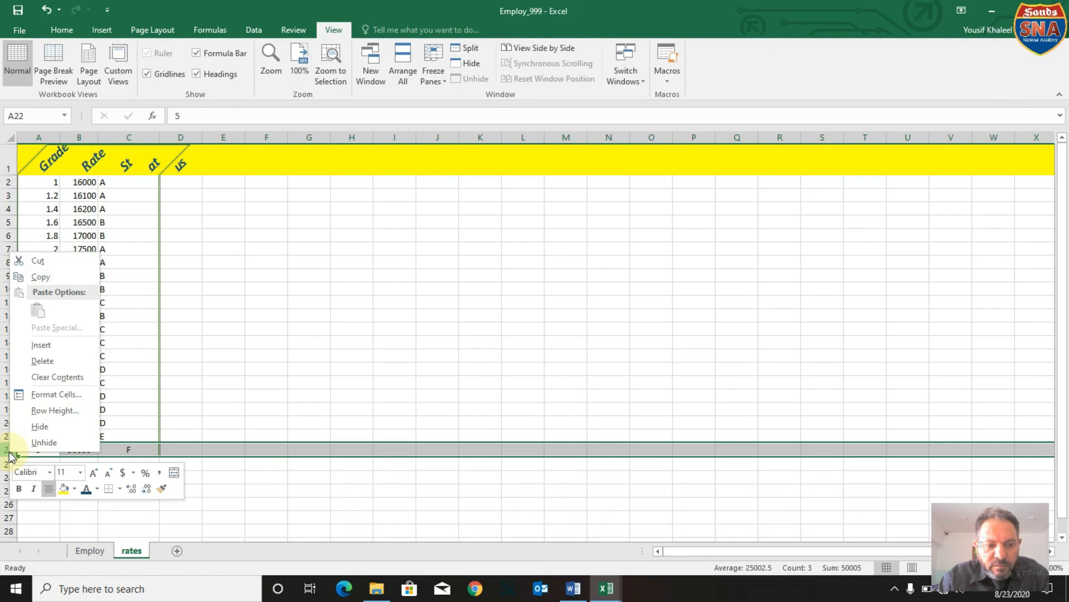
{"action": "left_click", "coordinate": [35, 412]}
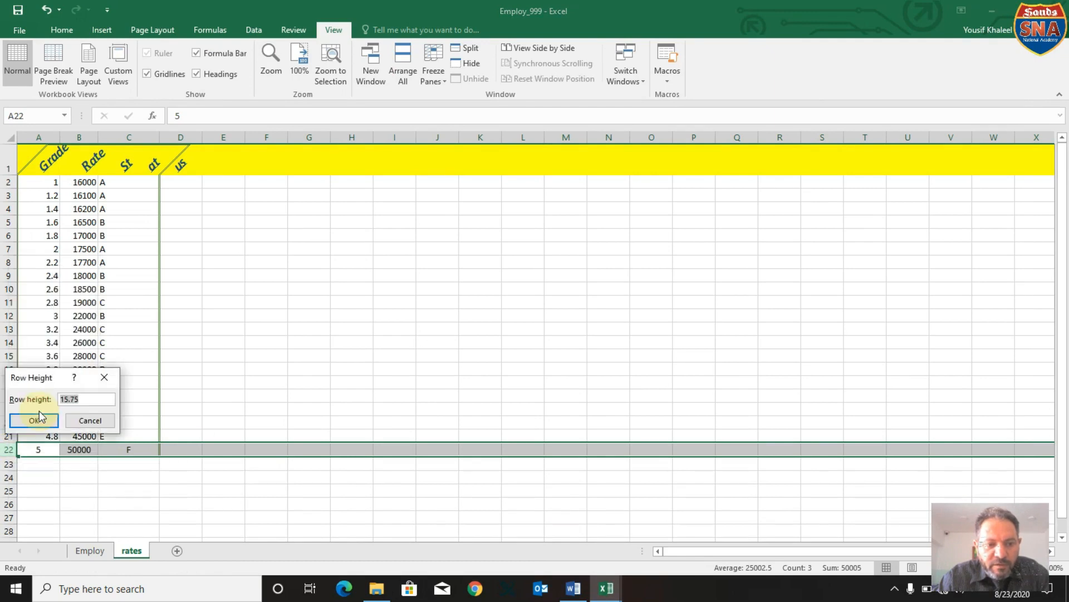
{"action": "type", "text": "40"}
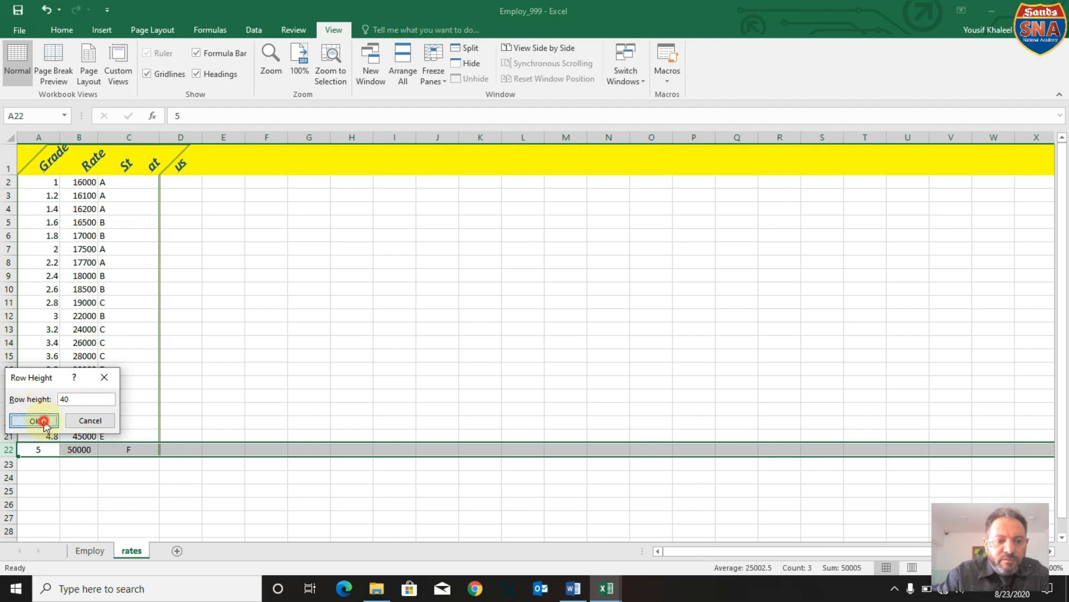
{"action": "left_click", "coordinate": [38, 418]}
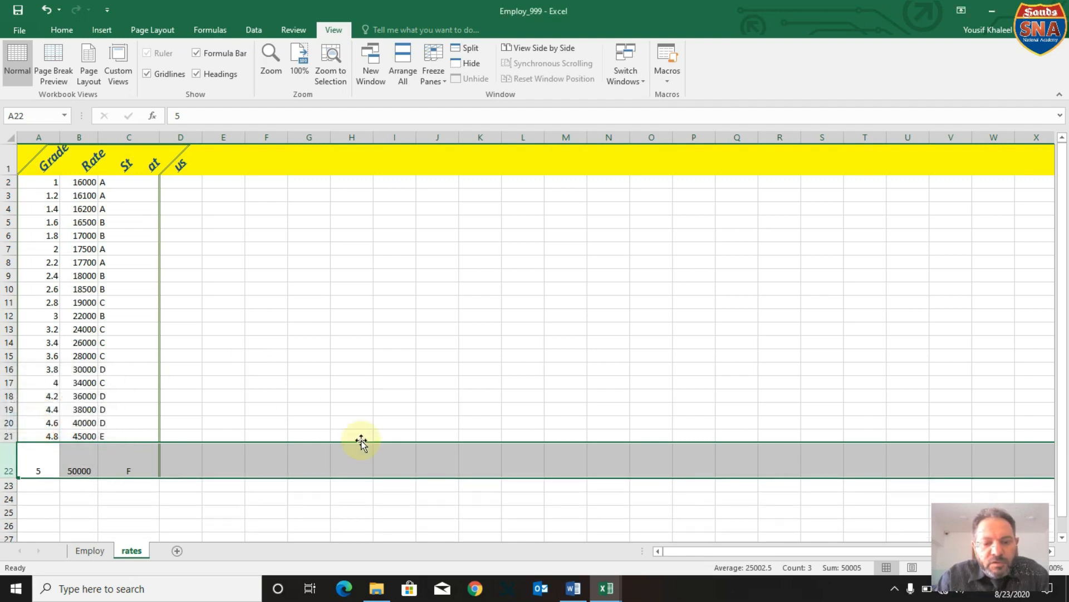
{"action": "left_click", "coordinate": [574, 590]}
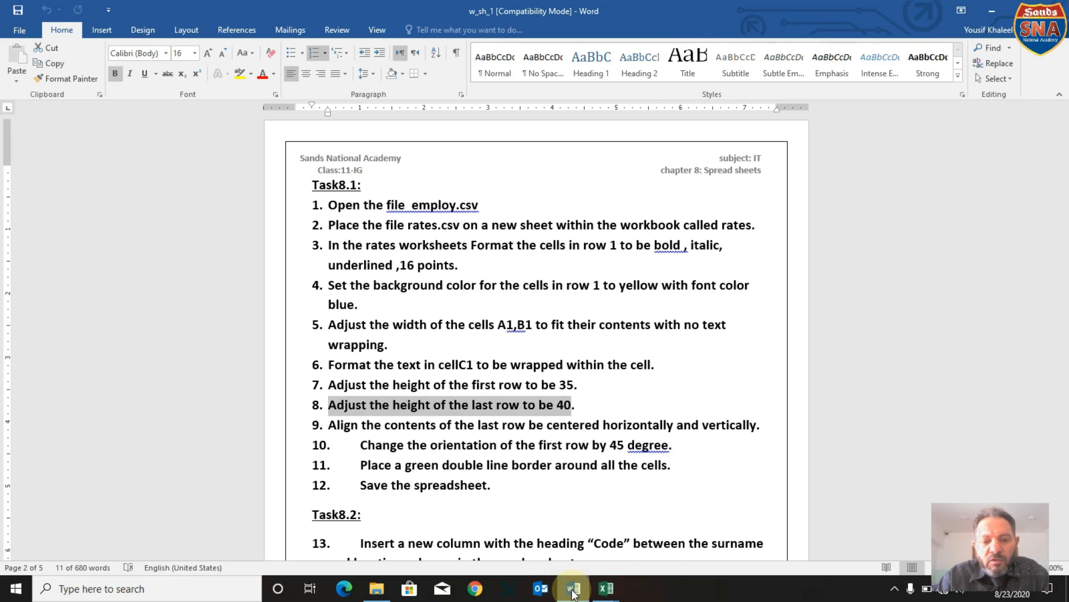
{"action": "left_click", "coordinate": [606, 588]}
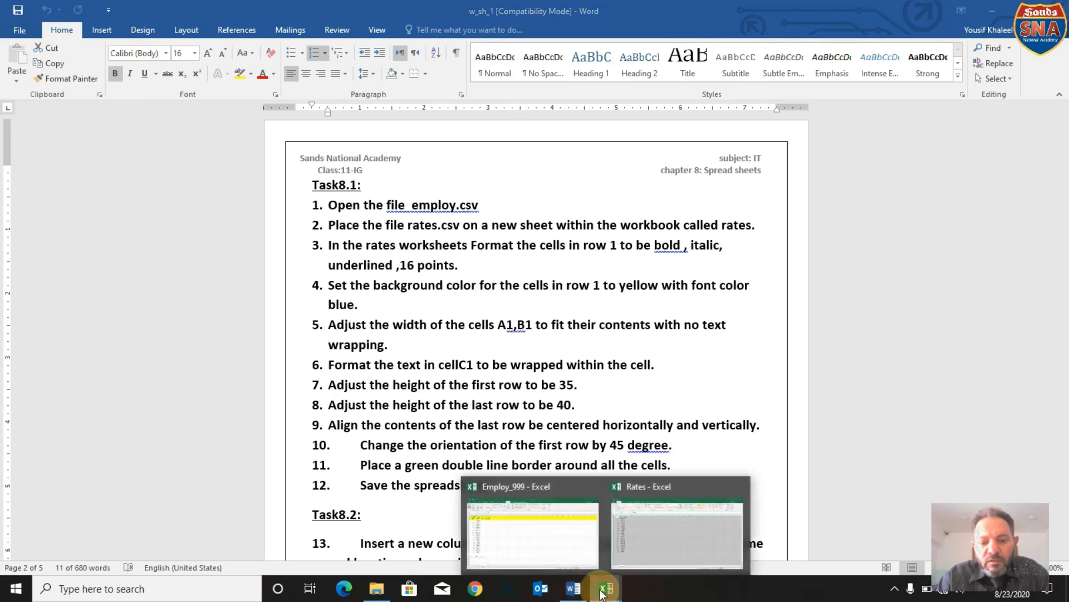
{"action": "left_click", "coordinate": [562, 553]}
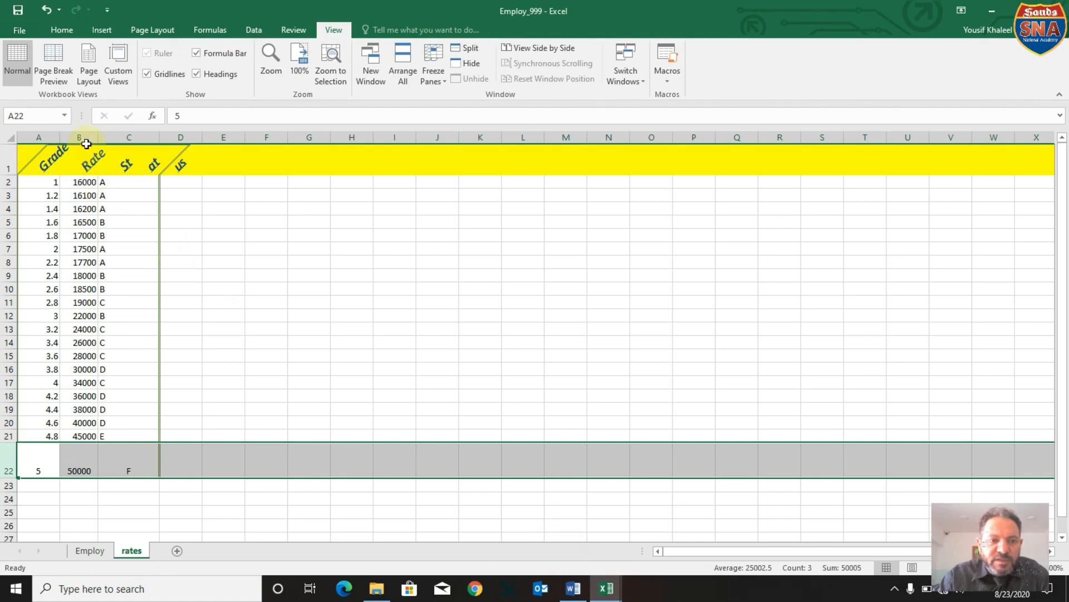
{"action": "left_click", "coordinate": [84, 139]}
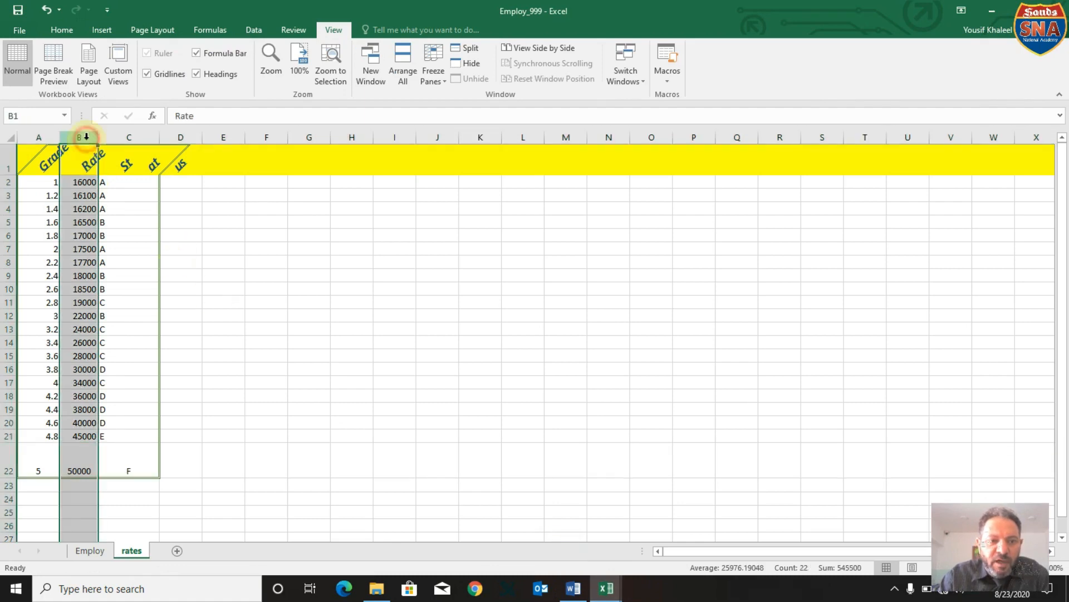
{"action": "right_click", "coordinate": [91, 197]}
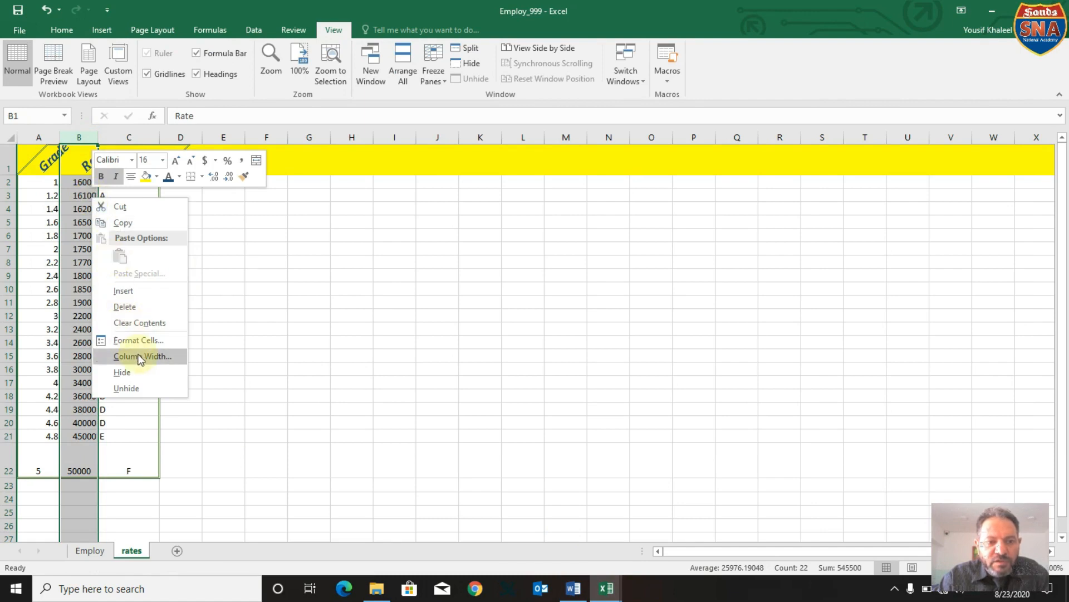
{"action": "left_click", "coordinate": [235, 320]}
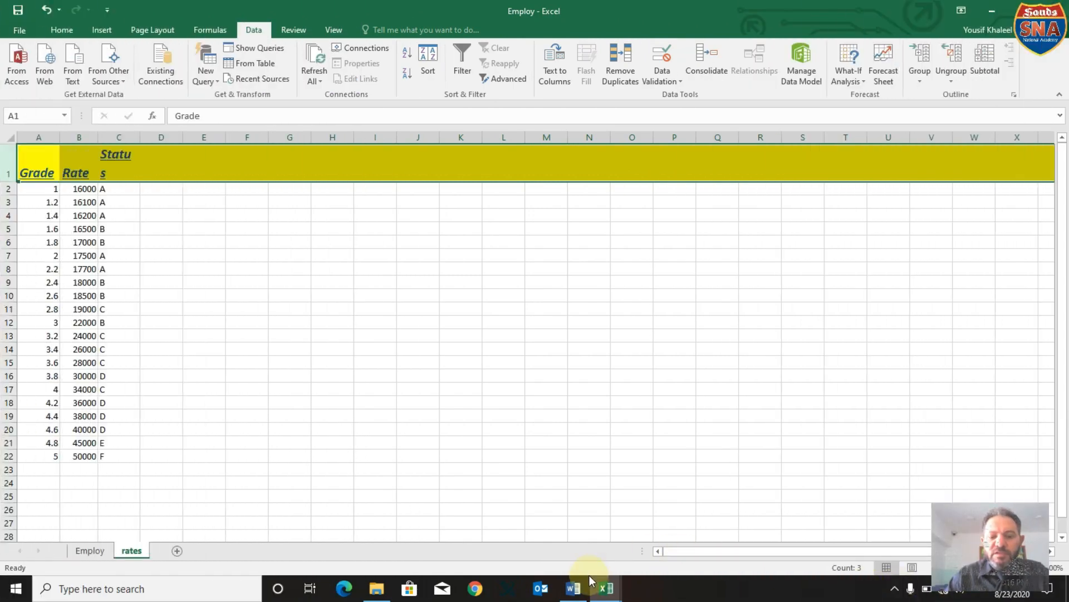
Check the Task8.1 instructions in Word, then center the contents of row 22 horizontally in the Employ workbook's rates sheet in Excel.
{"action": "left_click", "coordinate": [583, 591]}
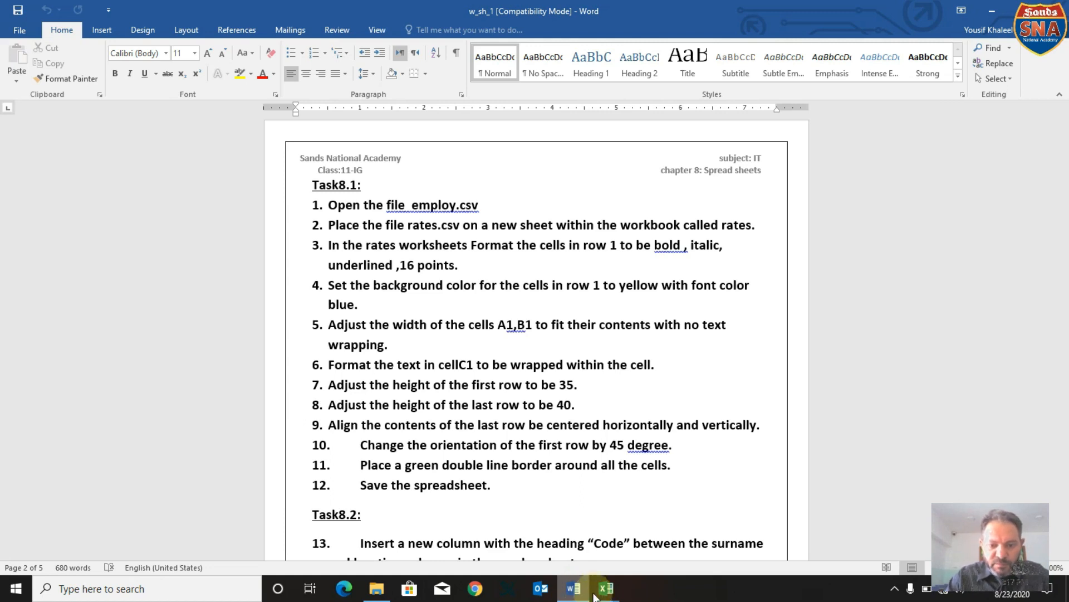
{"action": "mouse_move", "coordinate": [595, 597]}
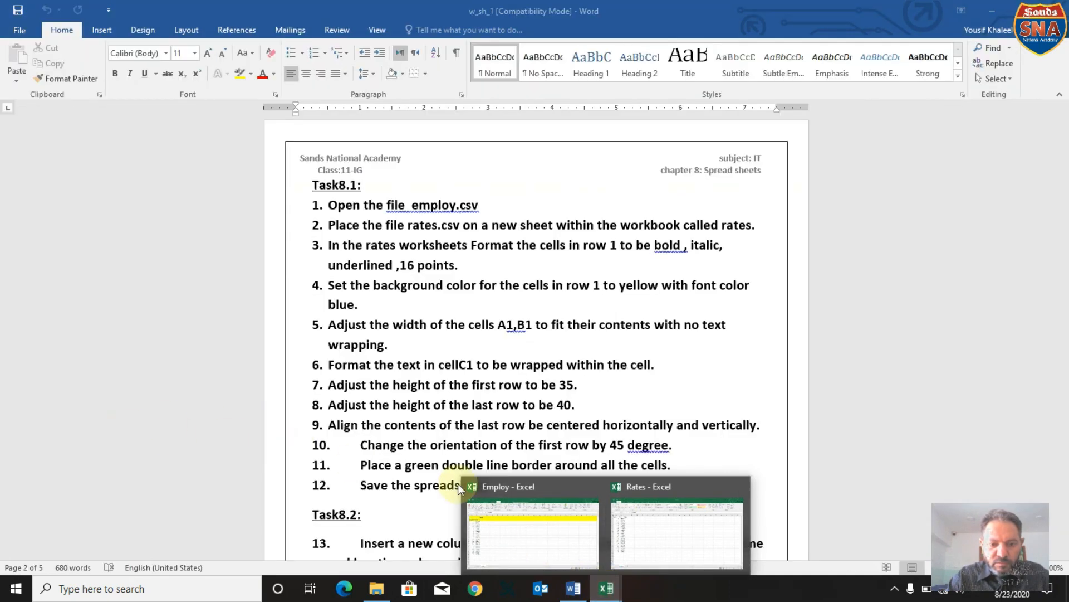
{"action": "left_click", "coordinate": [502, 529]}
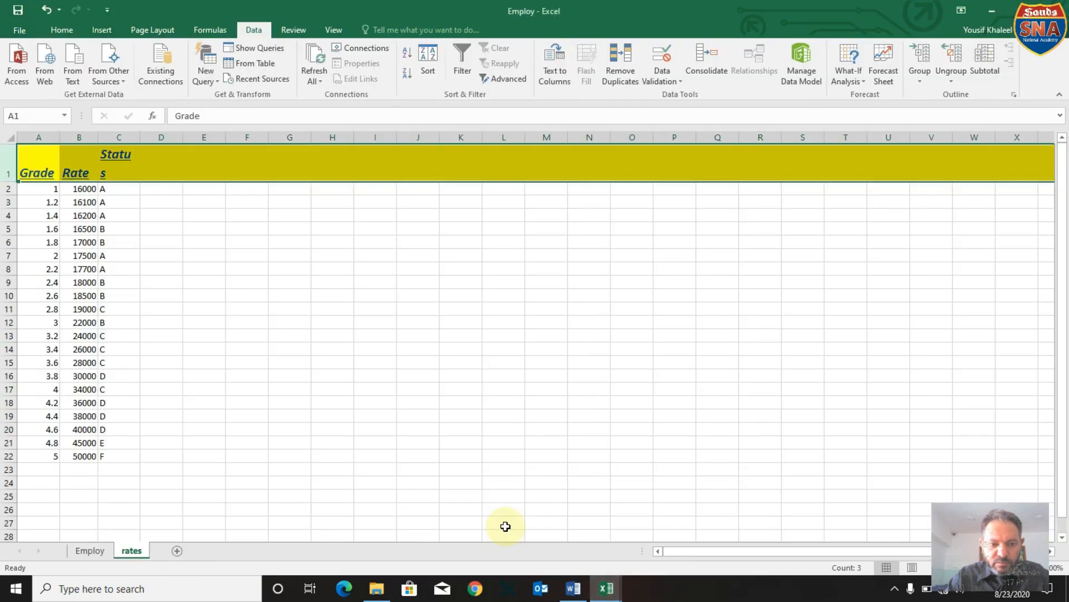
{"action": "left_click", "coordinate": [7, 456]}
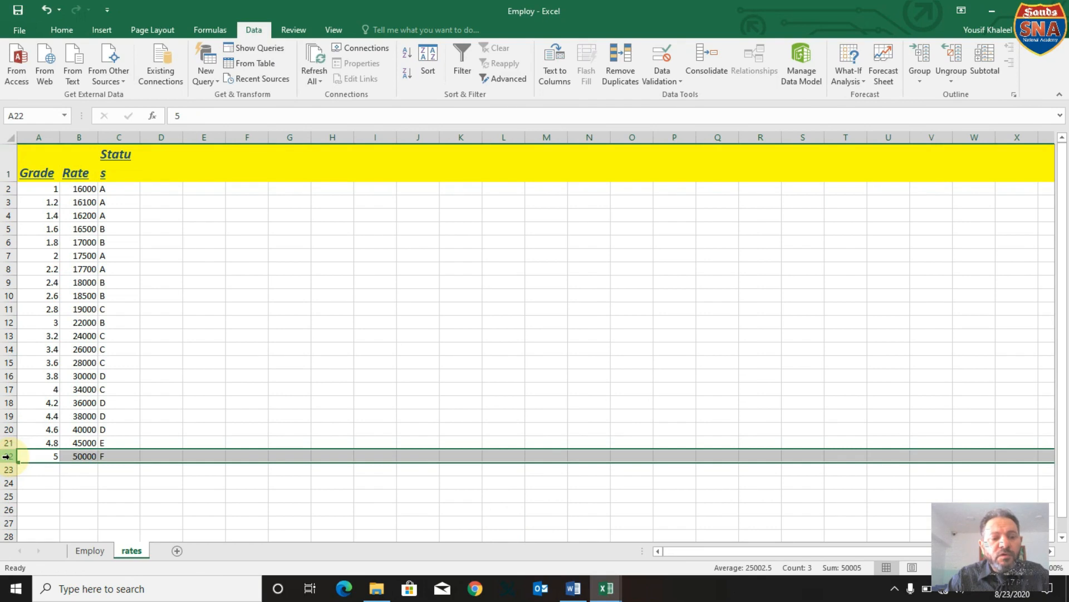
{"action": "left_click", "coordinate": [25, 33]}
{"action": "left_click", "coordinate": [26, 32]}
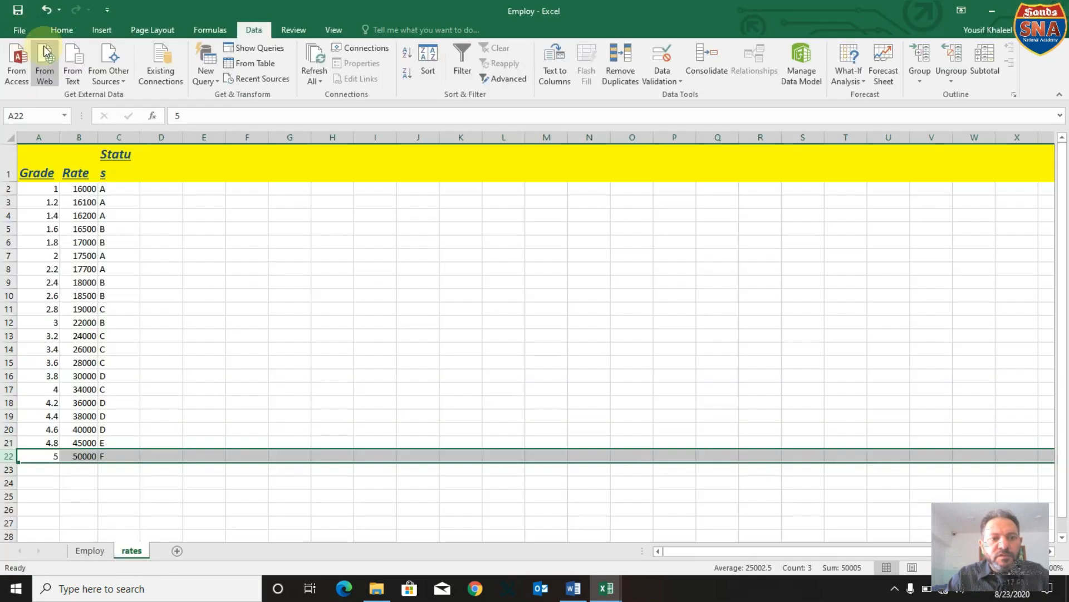
{"action": "left_click", "coordinate": [56, 28]}
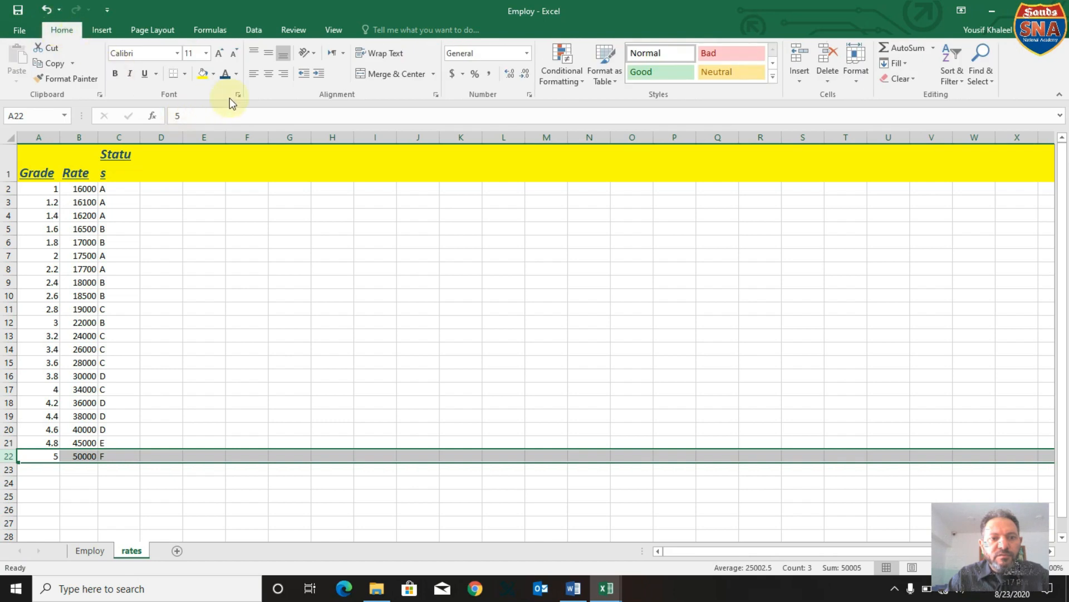
{"action": "left_click", "coordinate": [269, 74]}
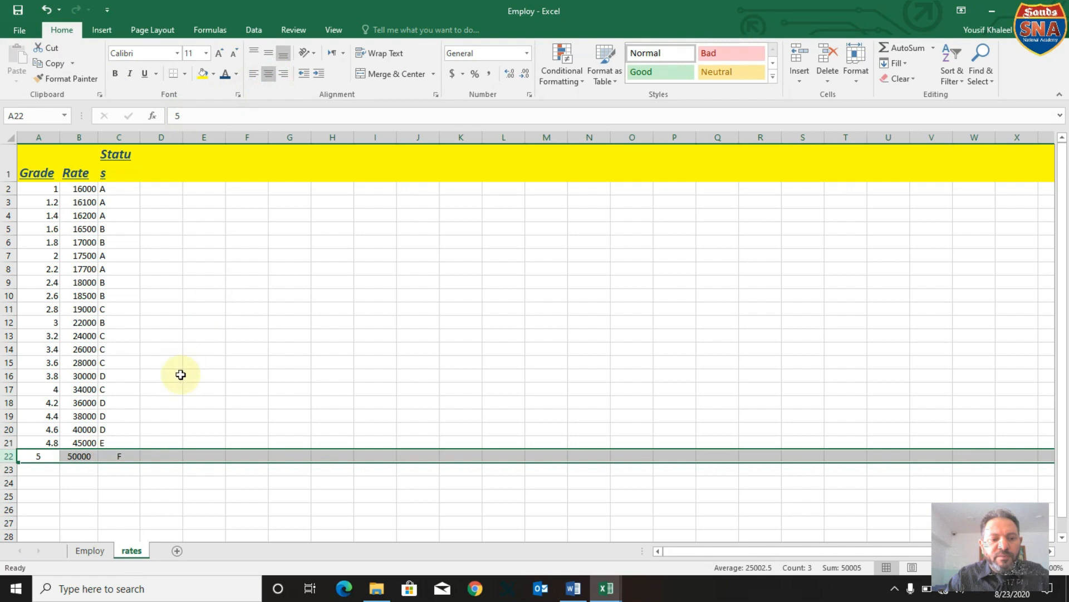
{"action": "right_click", "coordinate": [142, 456]}
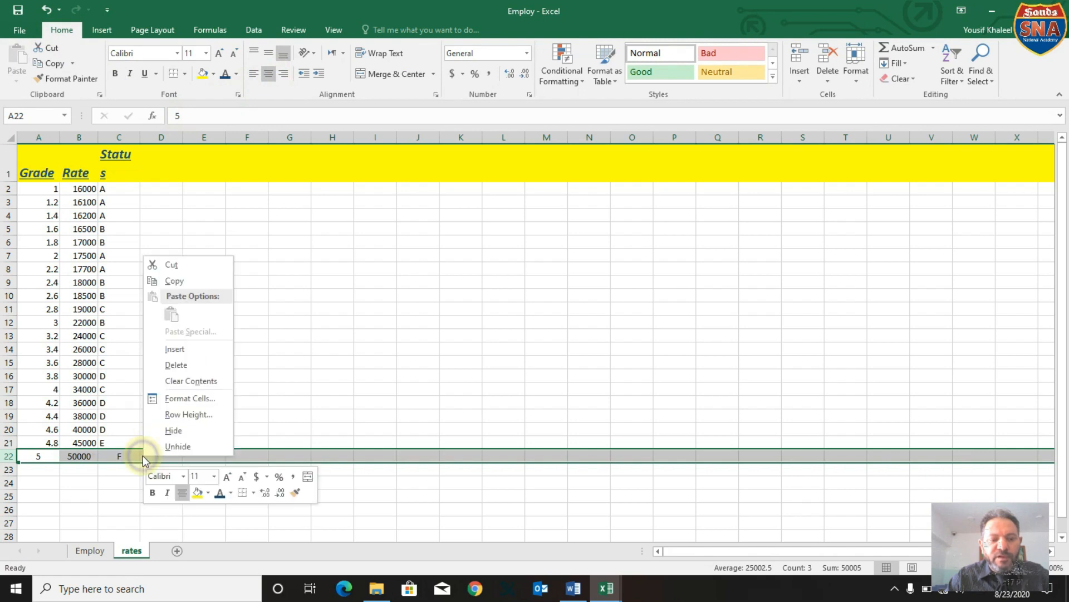
{"action": "left_click", "coordinate": [181, 399]}
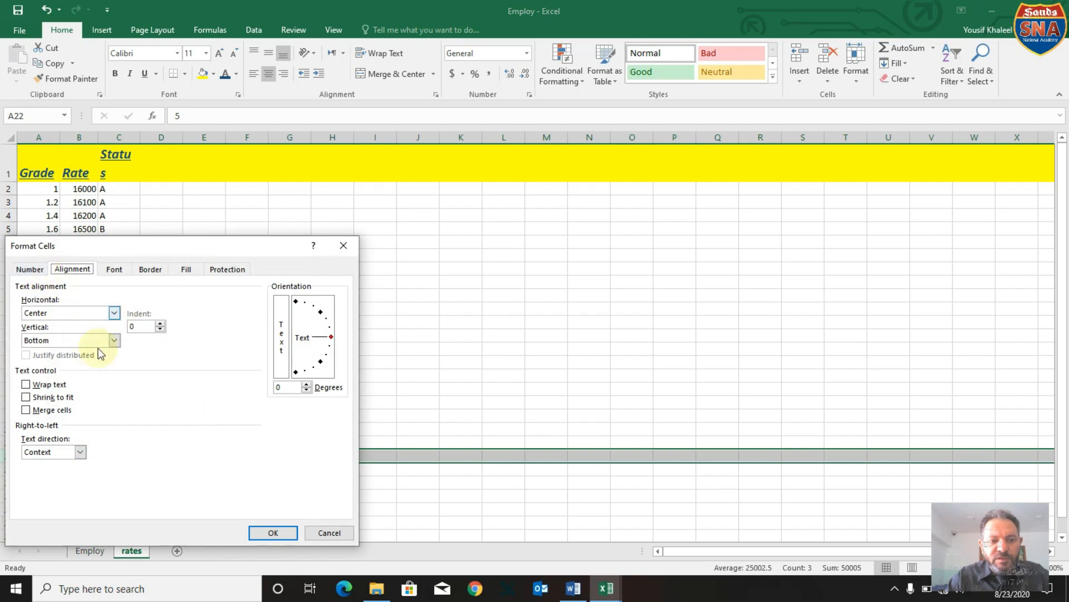
{"action": "left_click", "coordinate": [295, 372]}
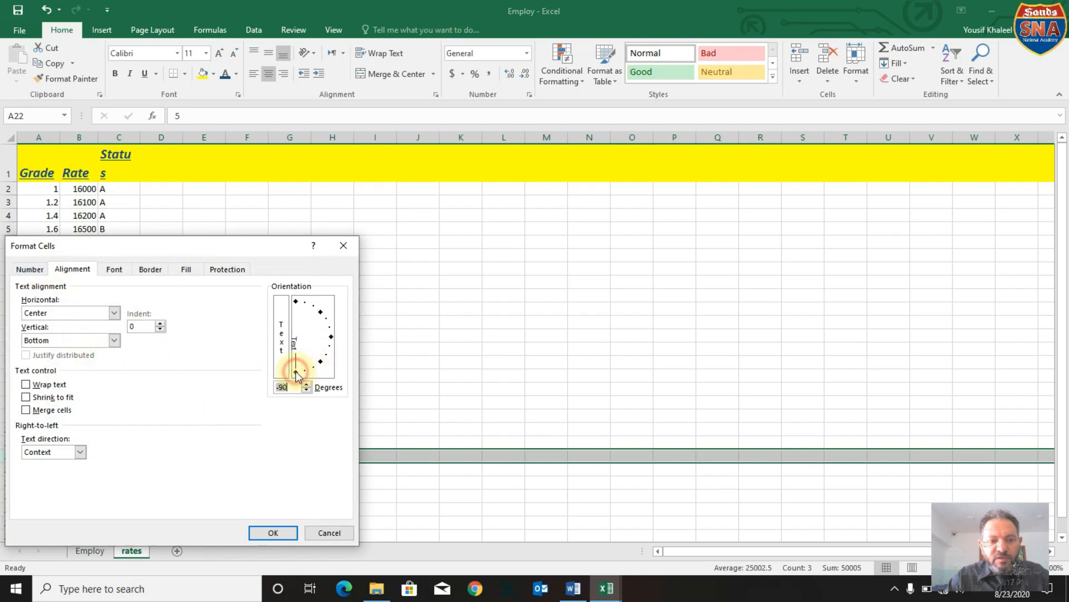
{"action": "left_click", "coordinate": [328, 342]}
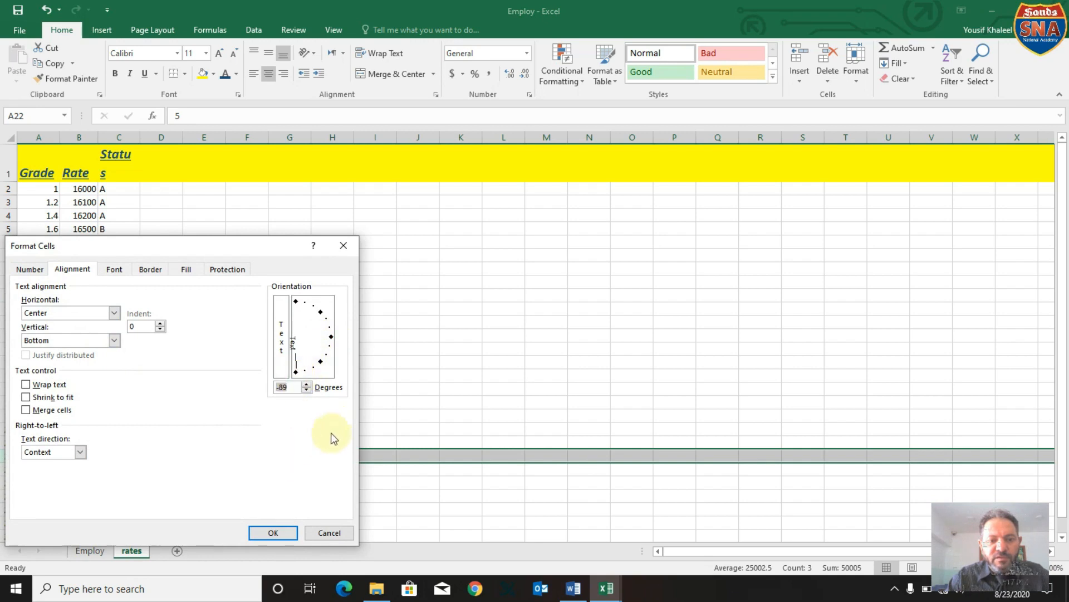
{"action": "left_click", "coordinate": [326, 531]}
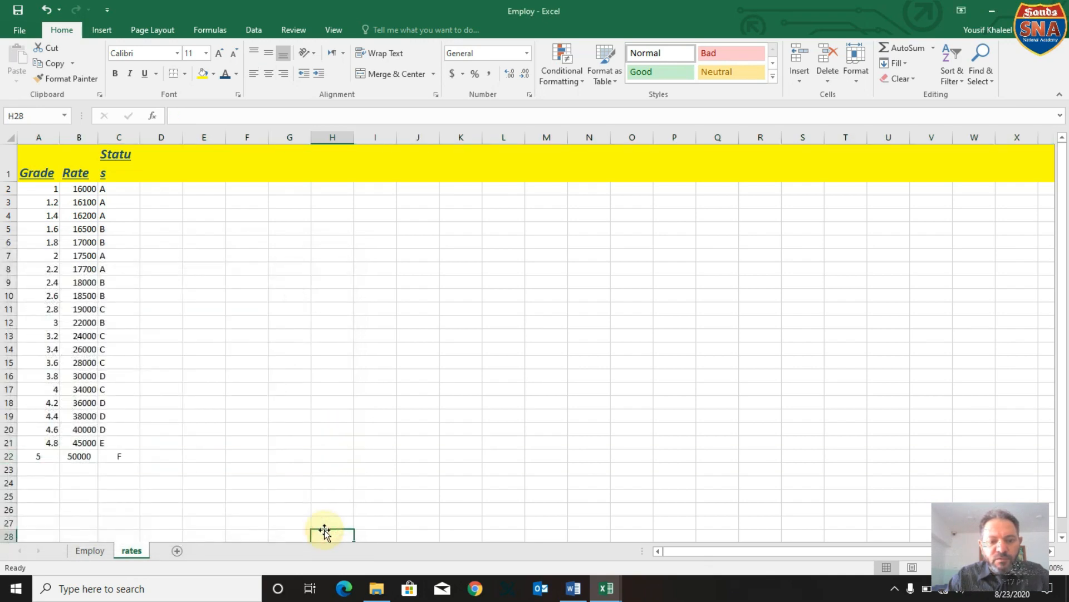
Consult the Task8.1 instructions in Word, then set the text orientation of row 1 to 45 degrees in Employ's rates sheet in Excel.
{"action": "left_click", "coordinate": [576, 592]}
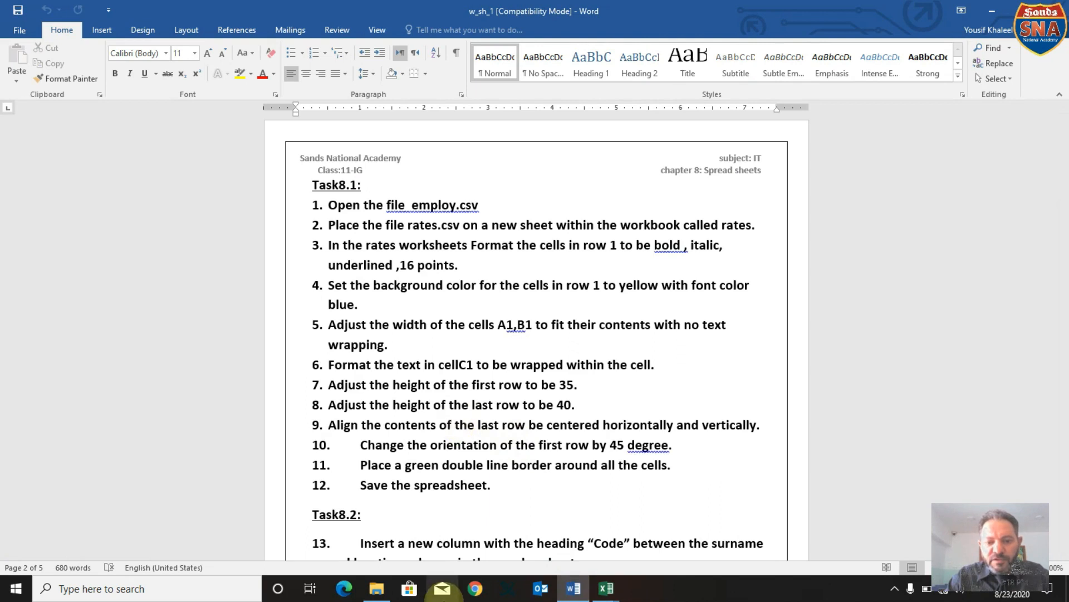
{"action": "mouse_move", "coordinate": [606, 588]}
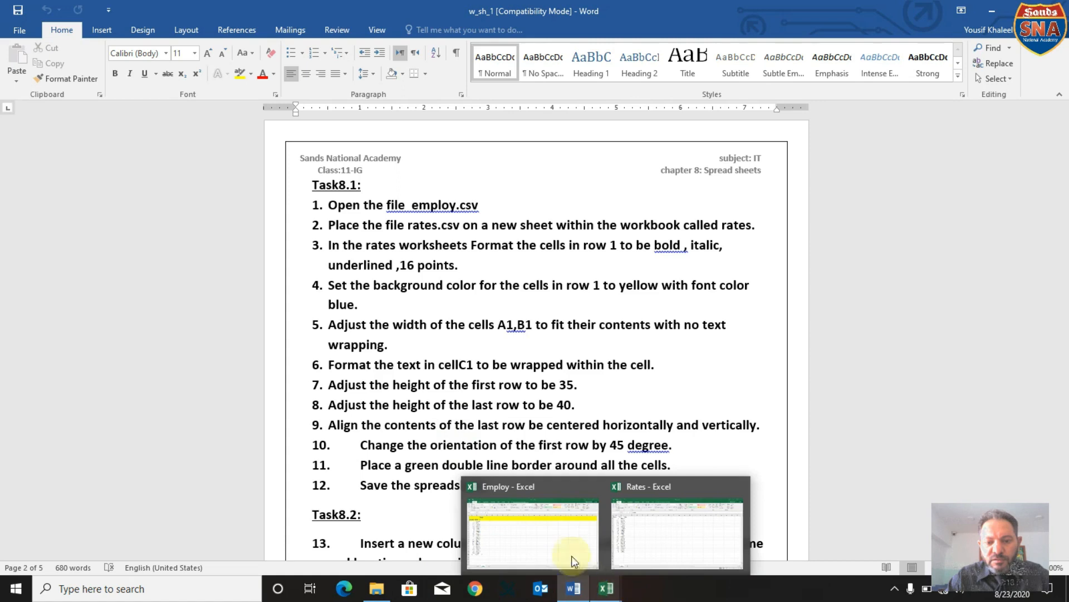
{"action": "left_click", "coordinate": [572, 556]}
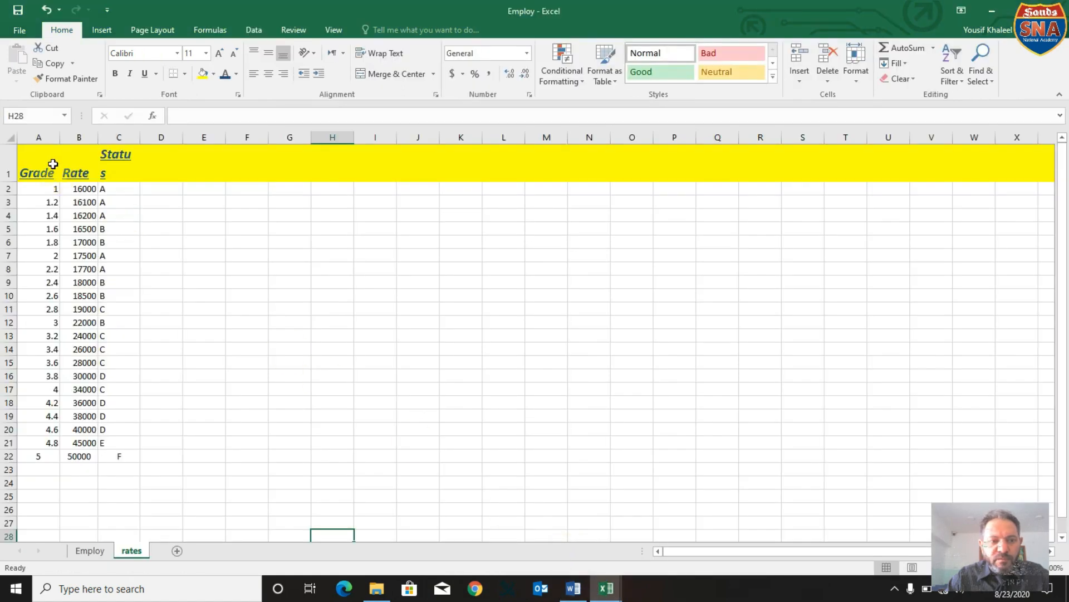
{"action": "left_click", "coordinate": [8, 163]}
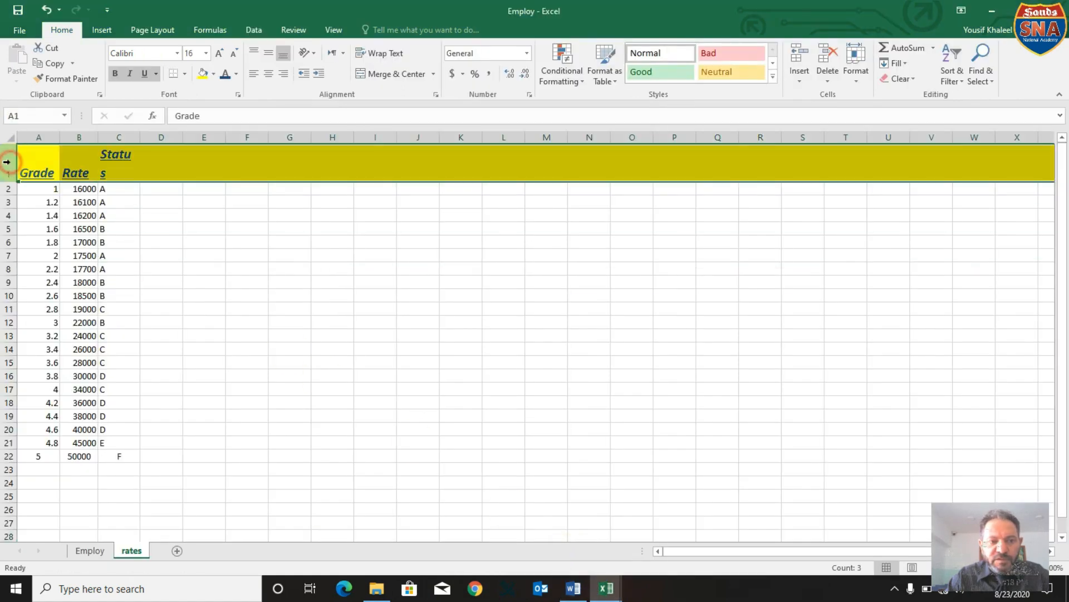
{"action": "right_click", "coordinate": [57, 161]}
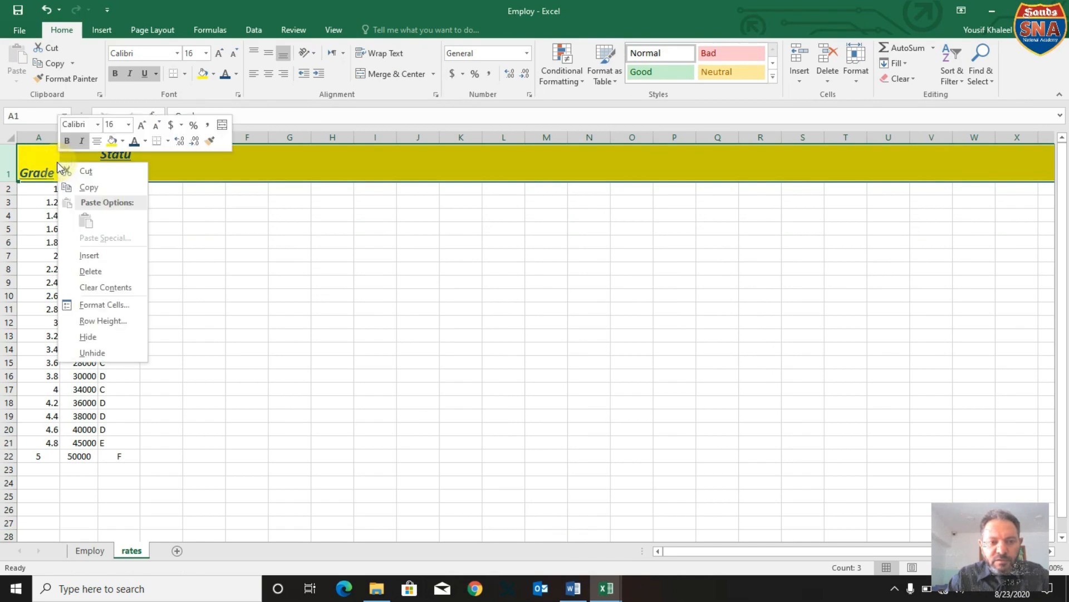
{"action": "left_click", "coordinate": [102, 304]}
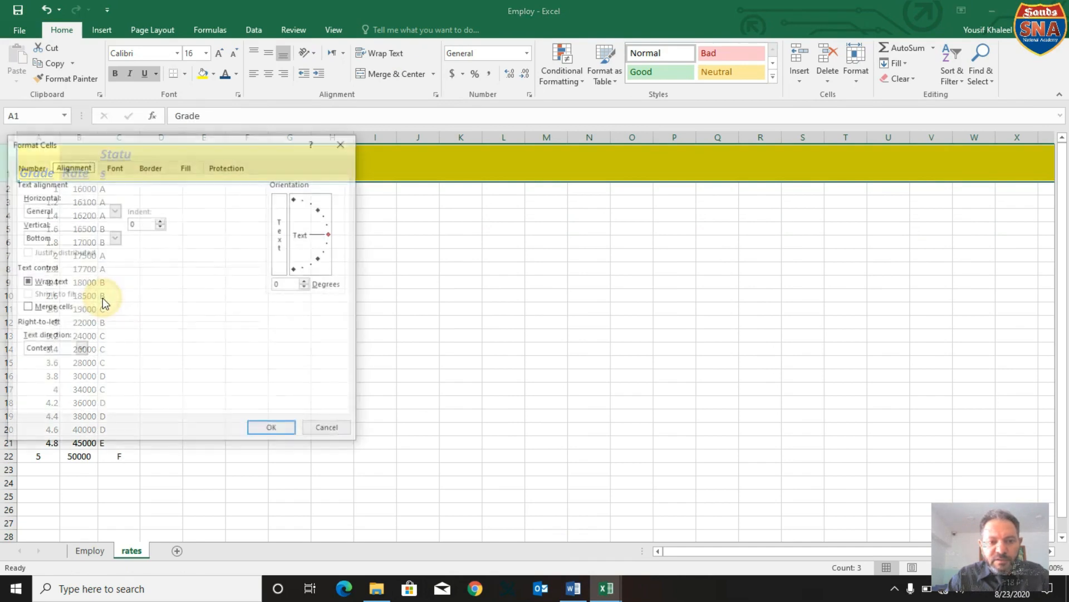
{"action": "left_click", "coordinate": [296, 268]}
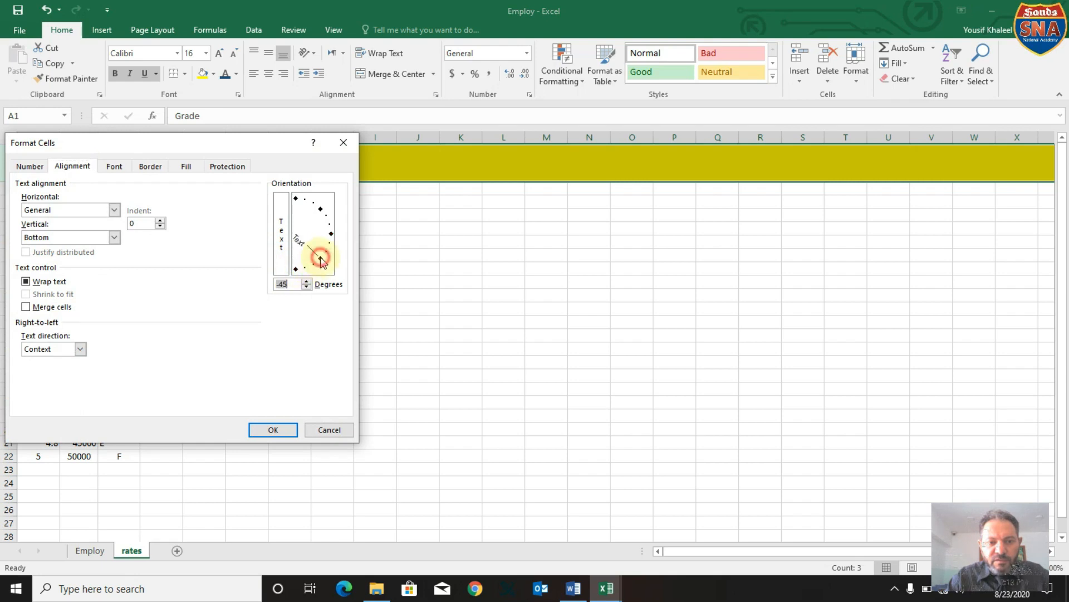
{"action": "left_click", "coordinate": [320, 210]}
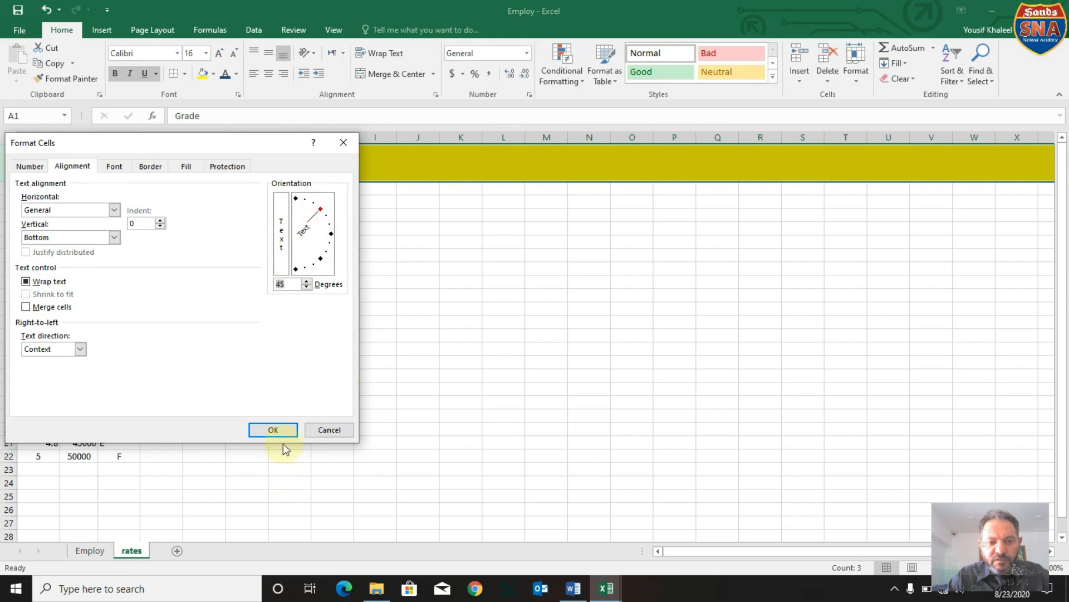
{"action": "left_click", "coordinate": [280, 428]}
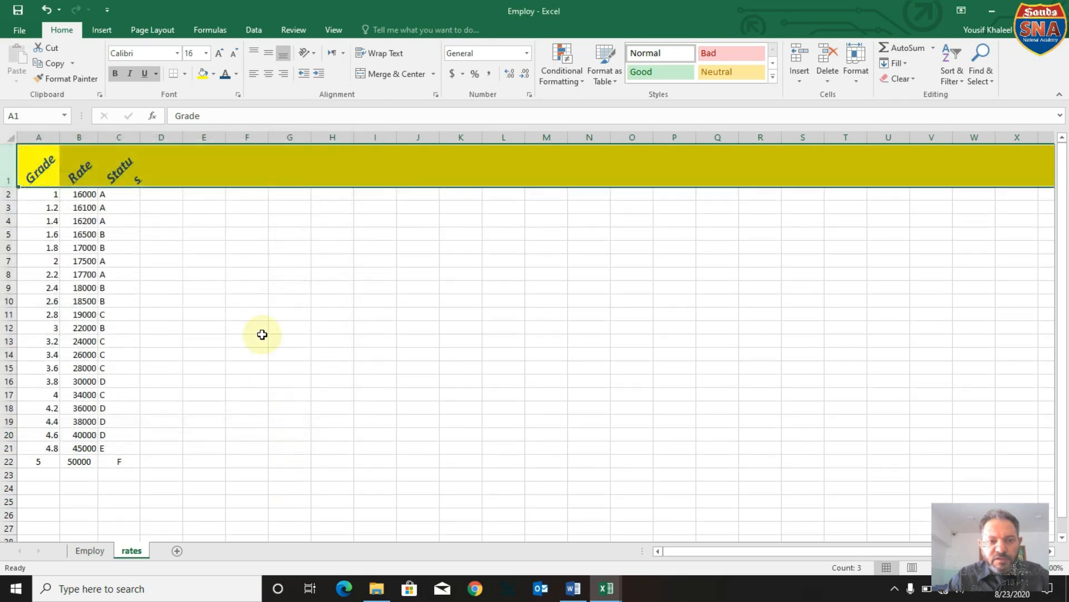
{"action": "left_click", "coordinate": [212, 270]}
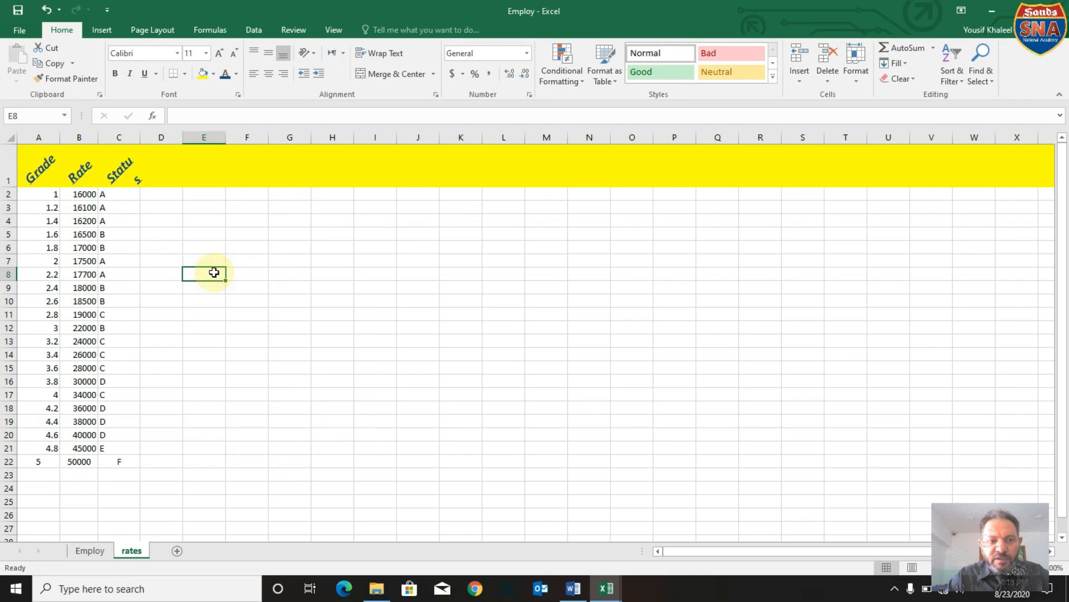
Check the border instruction of Task8.1 in Word and return to the Employ workbook in Excel.
{"action": "left_click", "coordinate": [575, 590]}
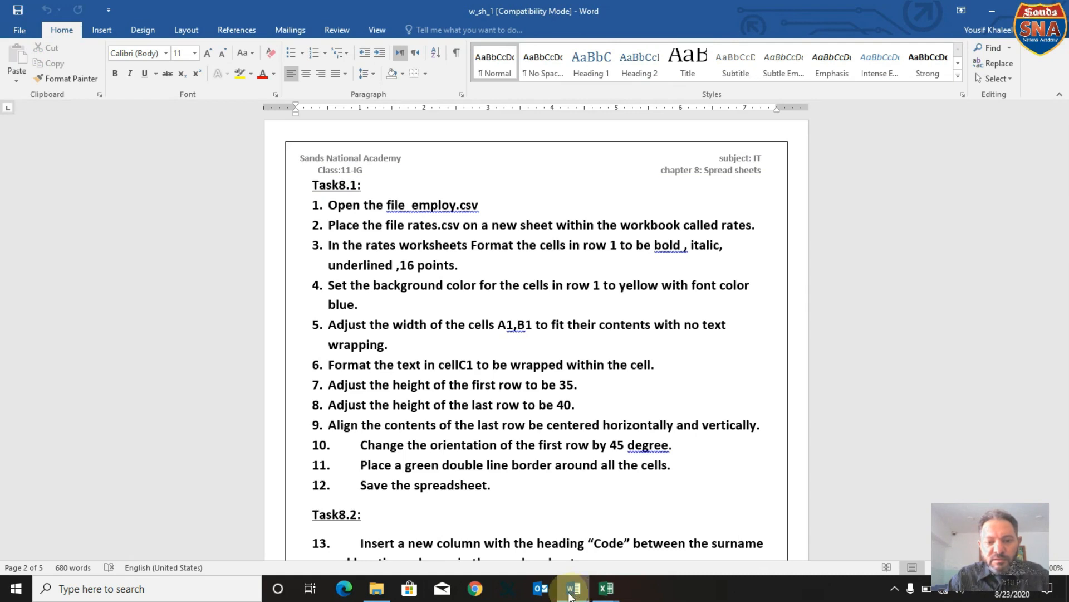
{"action": "mouse_move", "coordinate": [606, 588]}
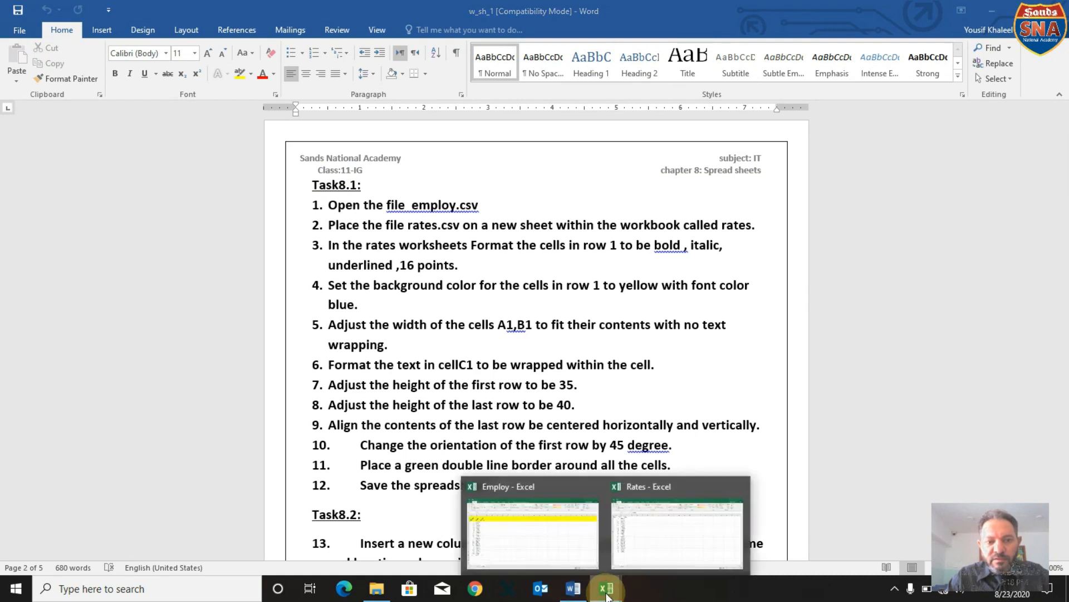
{"action": "left_click", "coordinate": [564, 553]}
Apply a dark green double-line outline border around A1:C22 in the rates sheet and autofit the width of column C.
{"action": "left_click", "coordinate": [40, 166]}
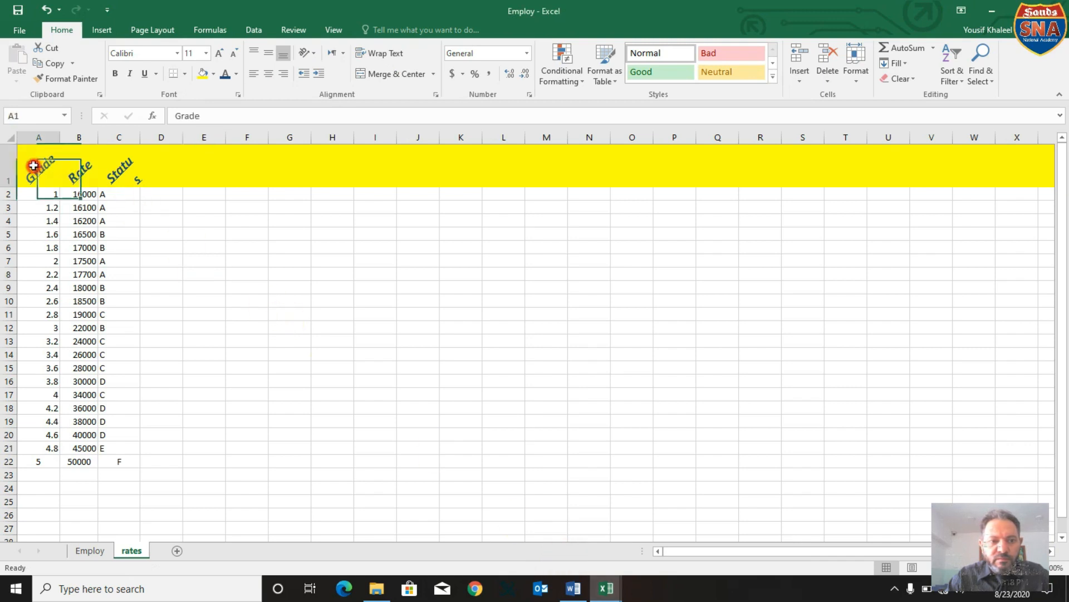
{"action": "left_click", "coordinate": [149, 166]}
{"action": "left_click_drag", "start_coordinate": [49, 164], "coordinate": [127, 463]}
{"action": "right_click", "coordinate": [119, 363]}
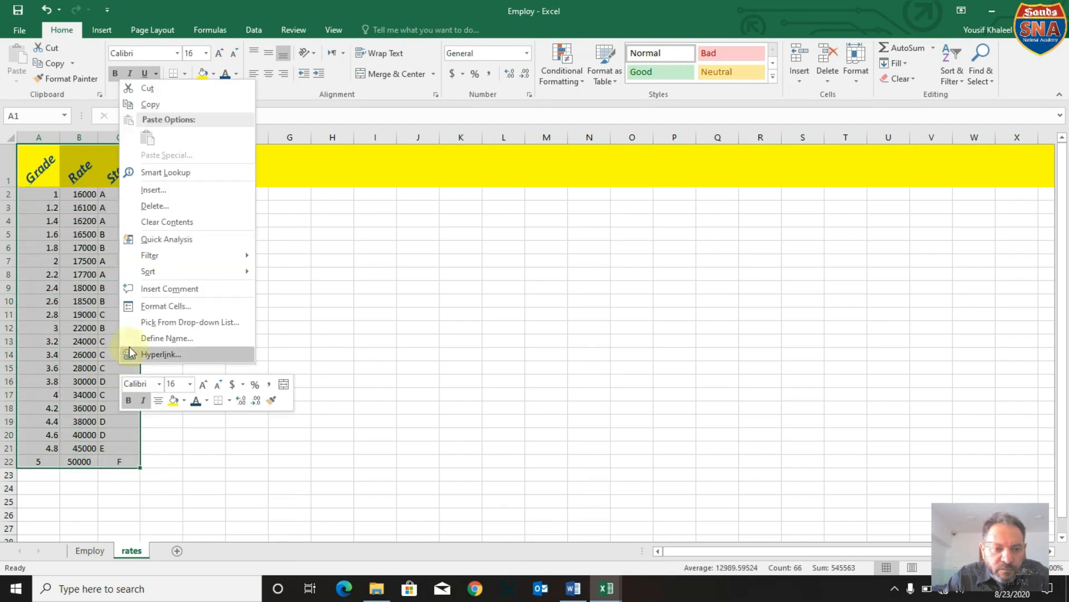
{"action": "left_click", "coordinate": [155, 314]}
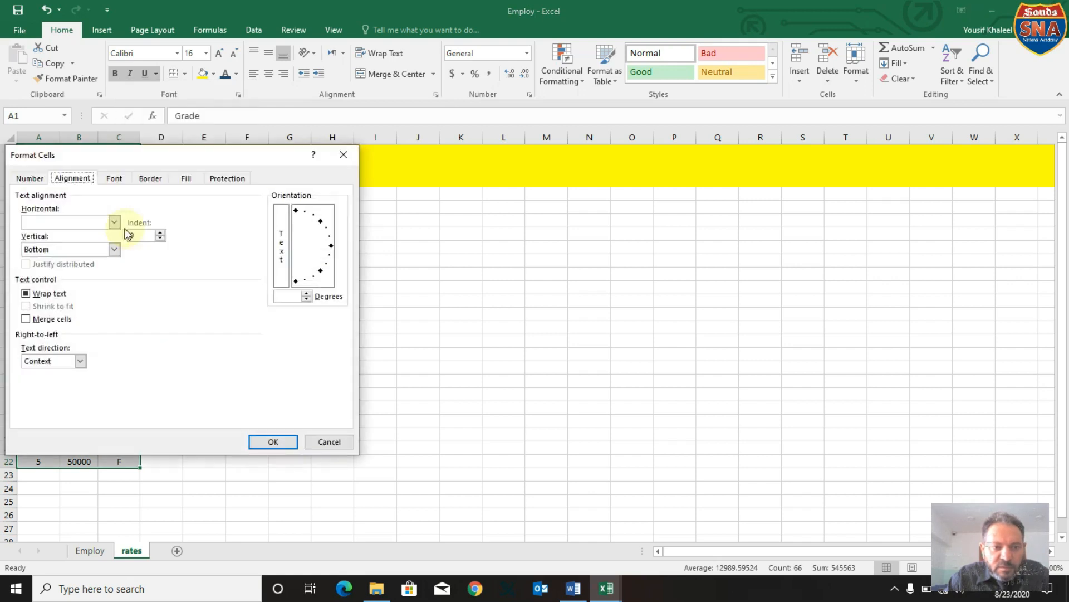
{"action": "left_click", "coordinate": [151, 179]}
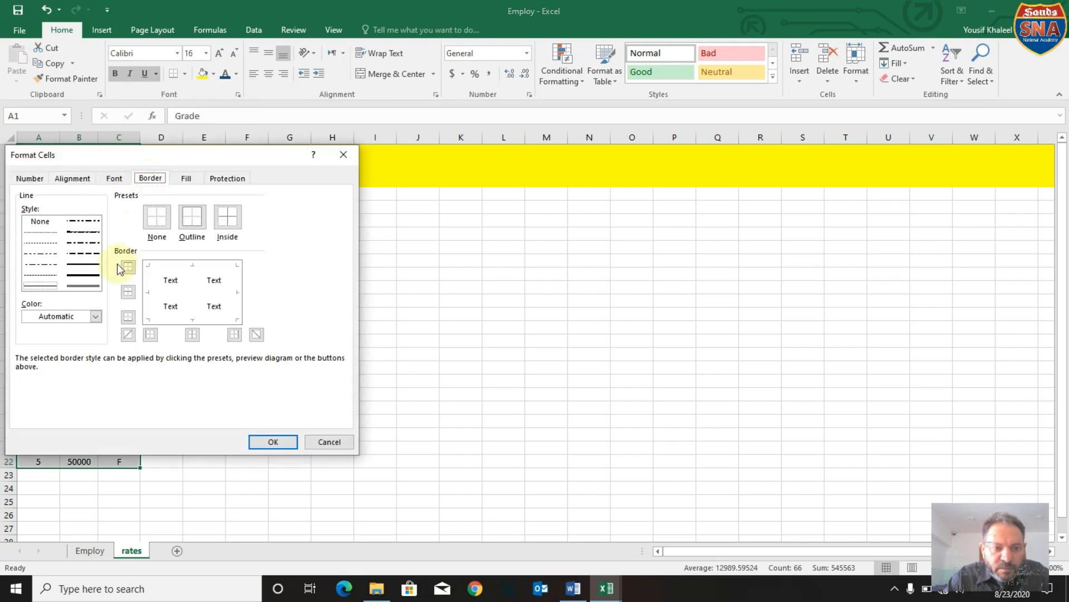
{"action": "left_click", "coordinate": [94, 287]}
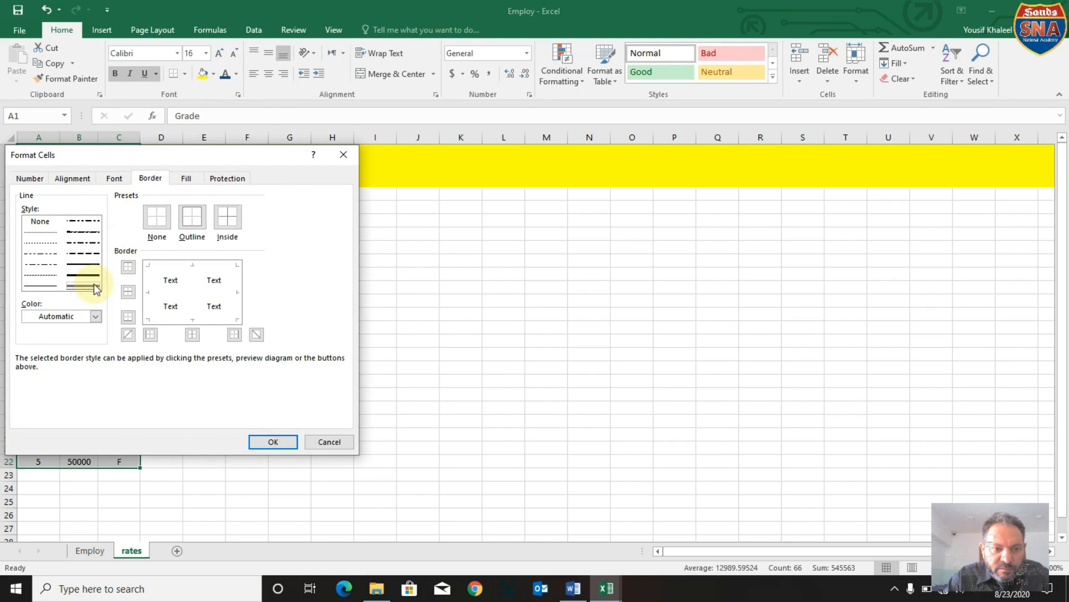
{"action": "left_click", "coordinate": [96, 317]}
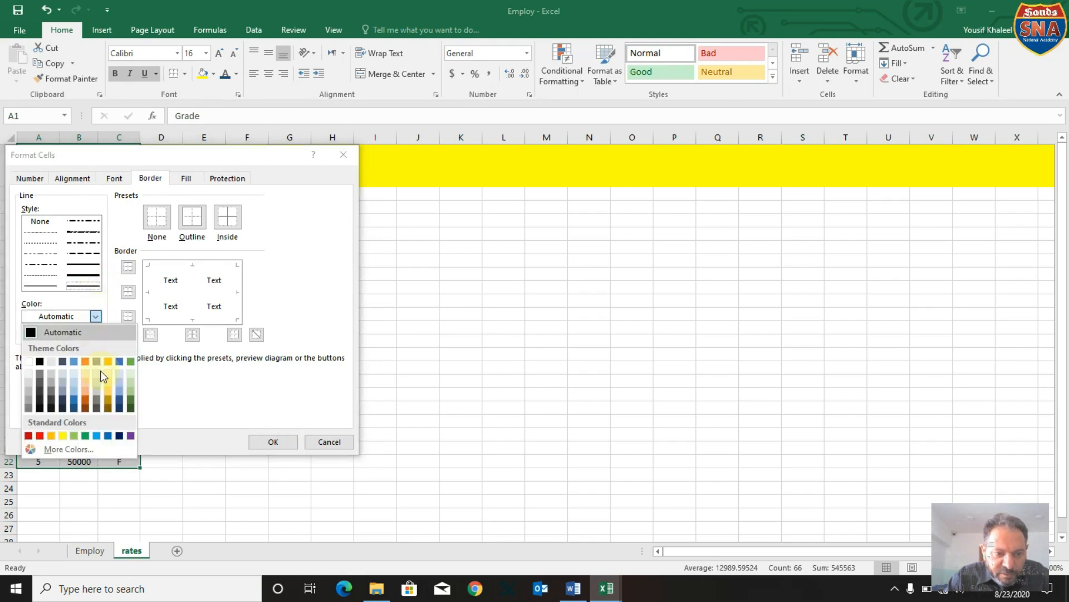
{"action": "left_click", "coordinate": [131, 402]}
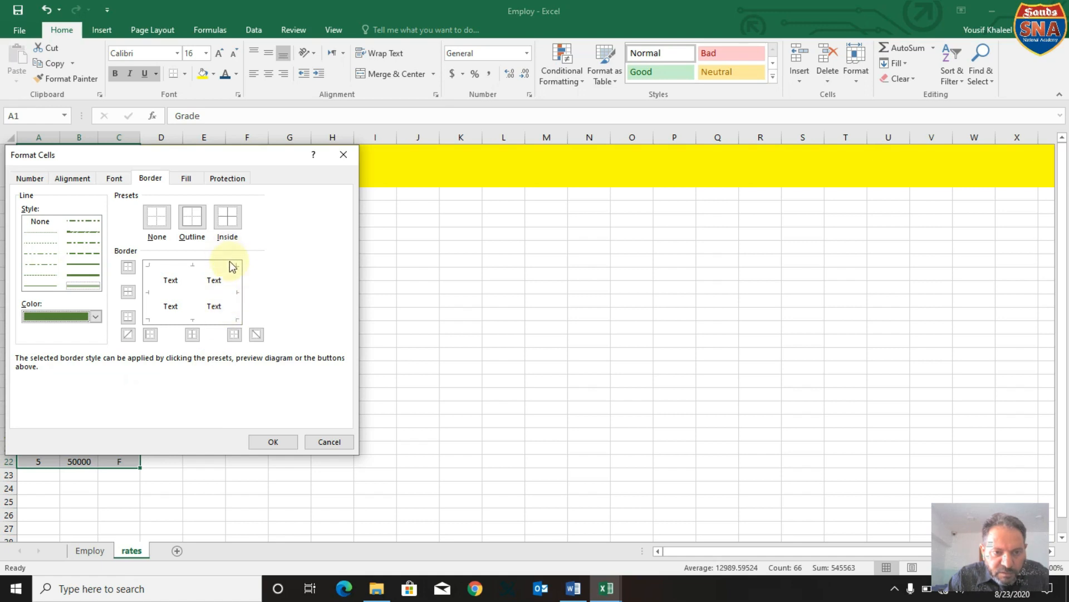
{"action": "left_click", "coordinate": [195, 223]}
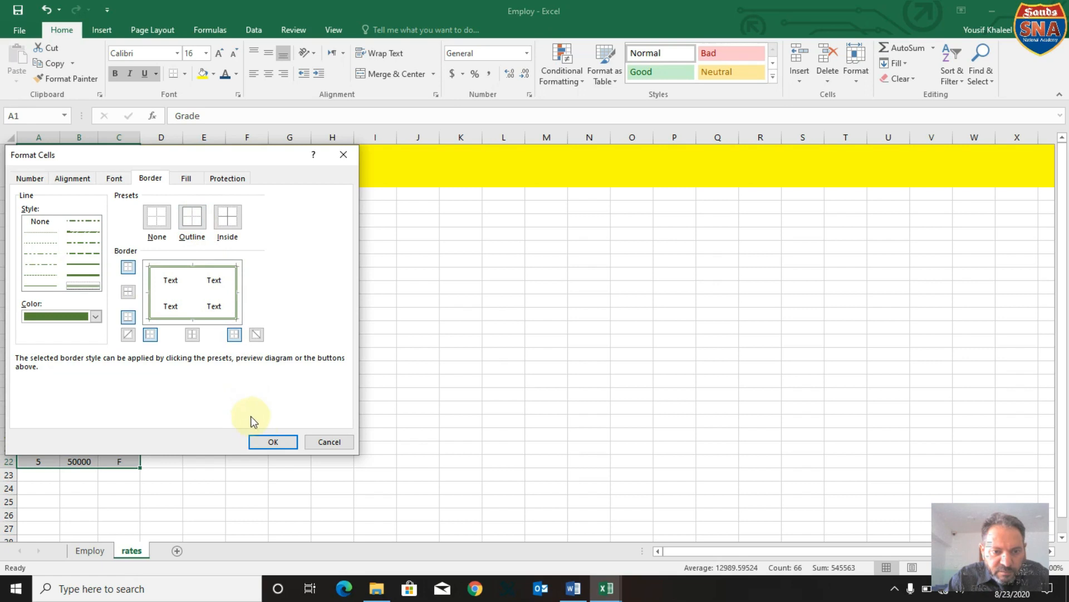
{"action": "left_click", "coordinate": [267, 443]}
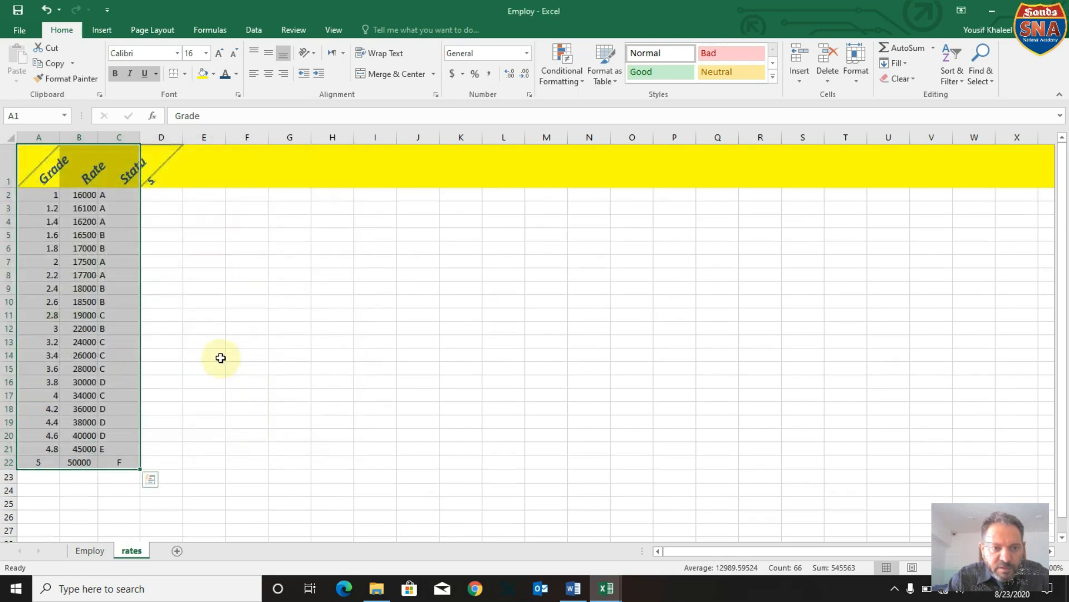
{"action": "left_click", "coordinate": [215, 292]}
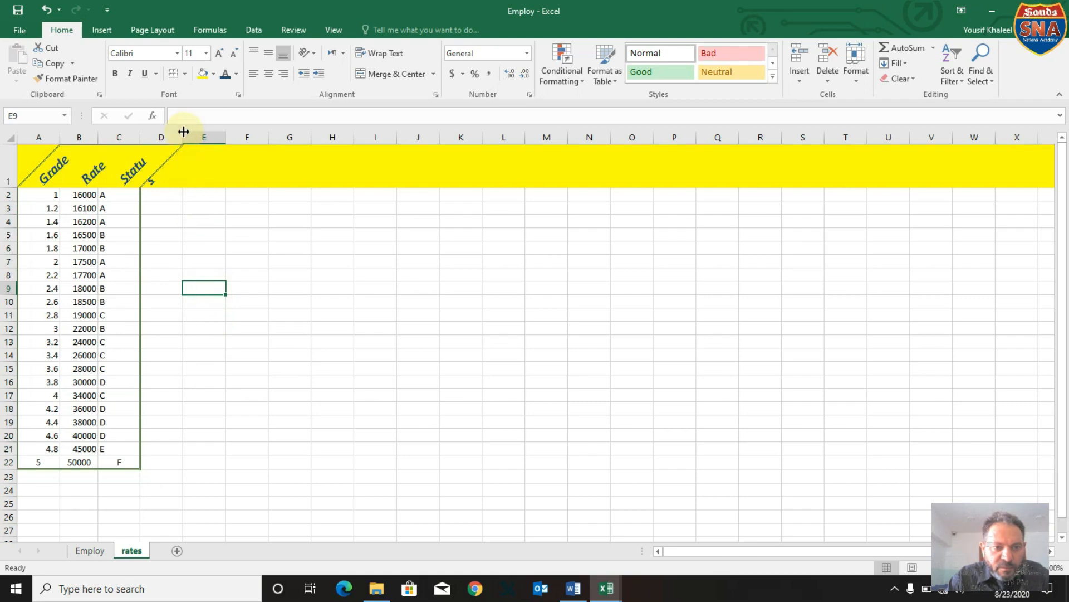
{"action": "double_click", "coordinate": [142, 137]}
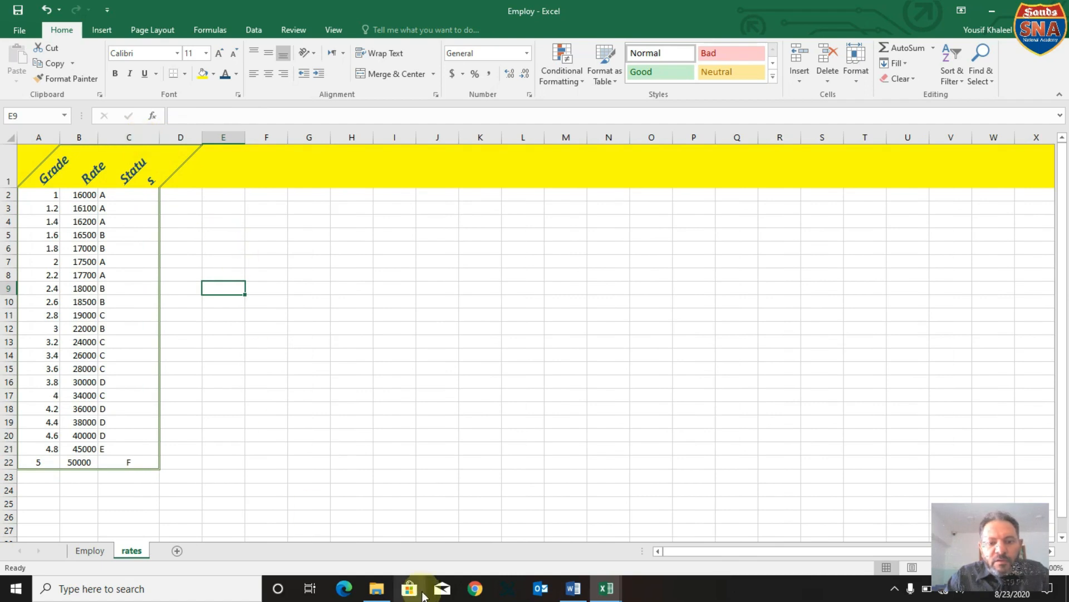
Check the Task8.1 instructions in Word, then save Employ in Excel as Employ_999 in the source_files folder as an Excel Workbook.
{"action": "left_click", "coordinate": [573, 589]}
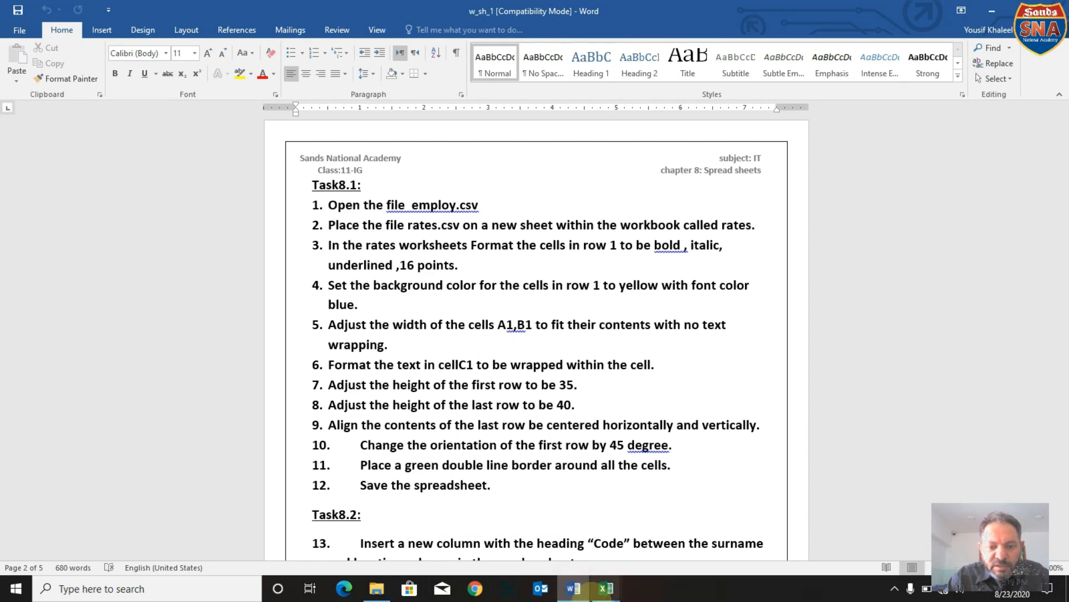
{"action": "left_click", "coordinate": [590, 589]}
{"action": "left_click", "coordinate": [523, 519]}
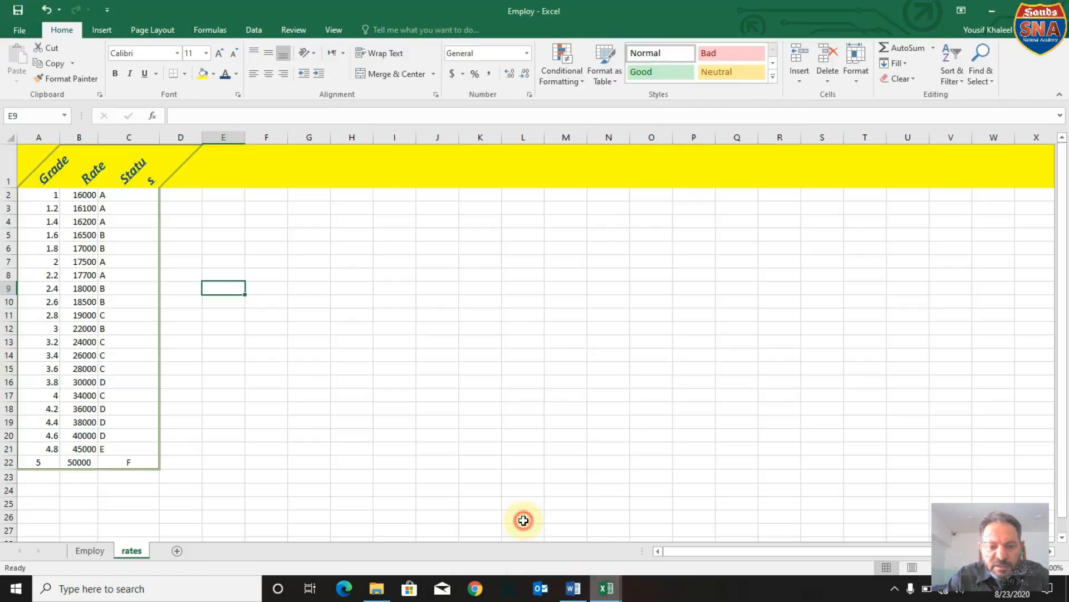
{"action": "left_click", "coordinate": [23, 31]}
{"action": "left_click", "coordinate": [44, 172]}
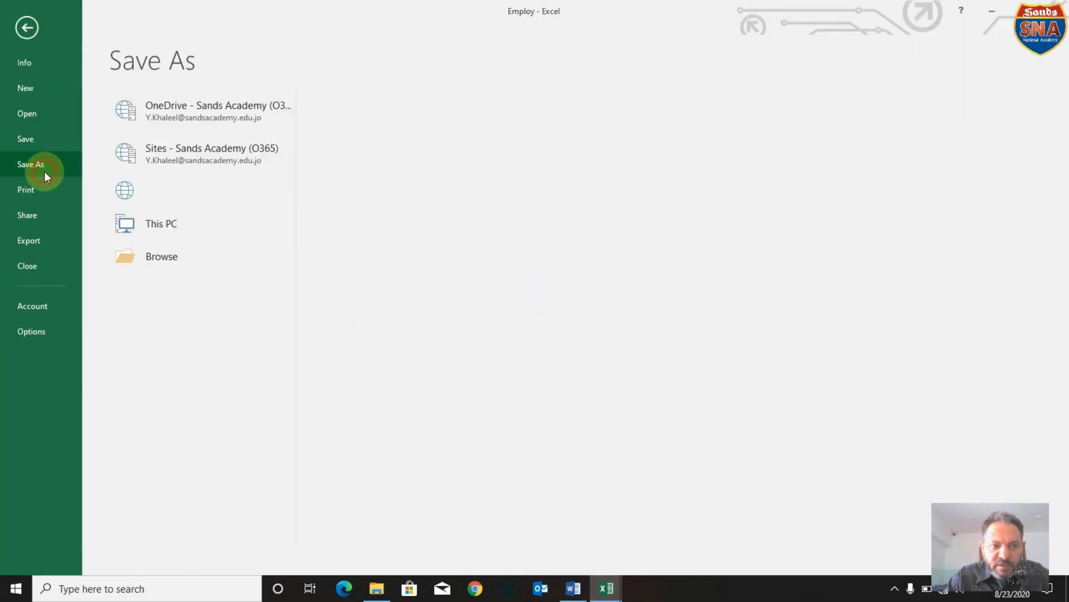
{"action": "double_click", "coordinate": [168, 222]}
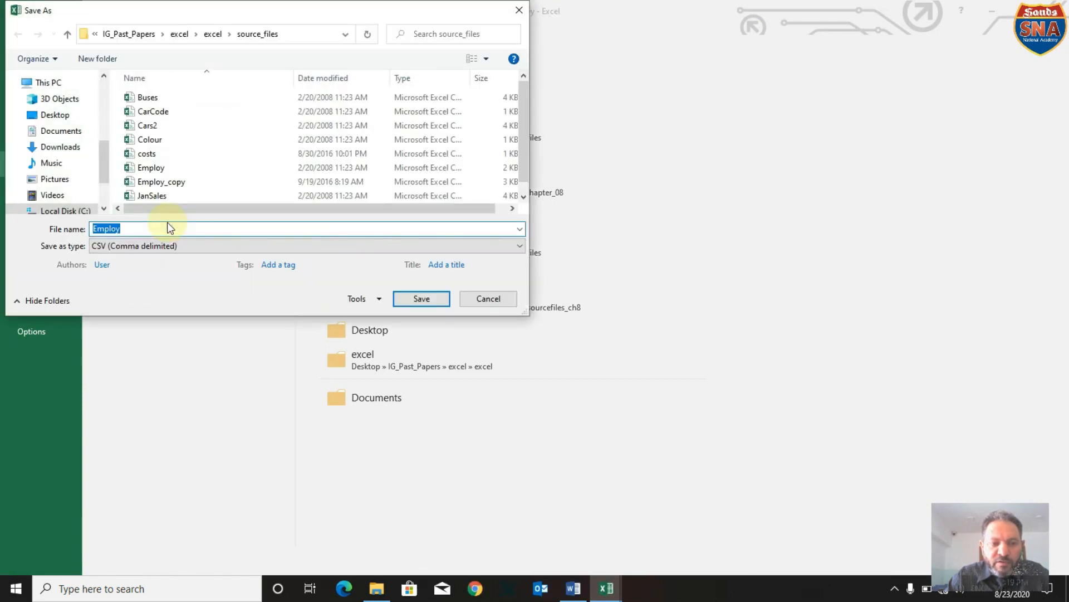
{"action": "left_click", "coordinate": [130, 230]}
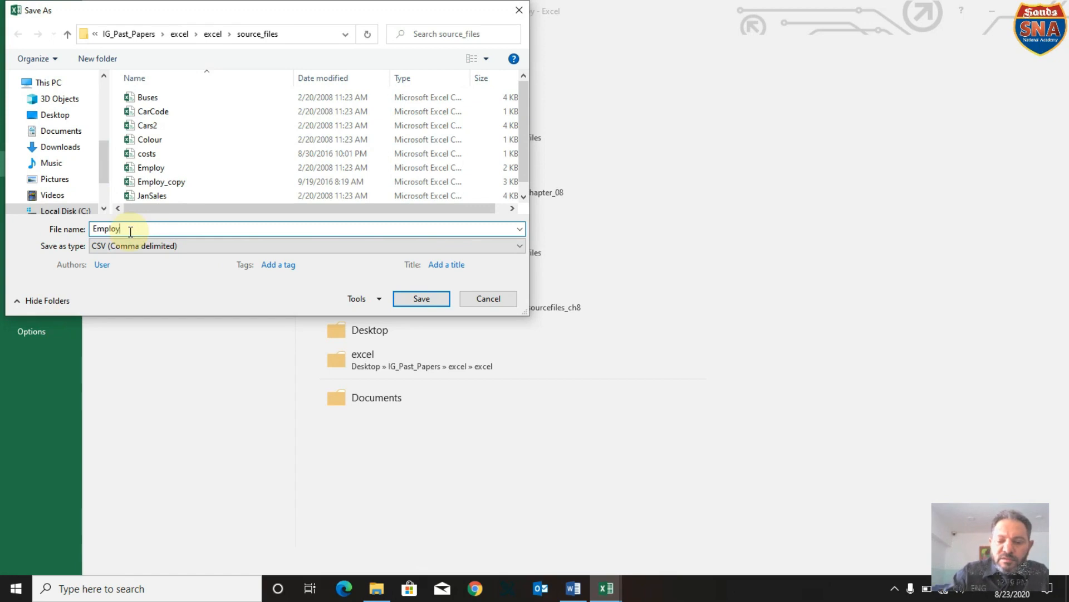
{"action": "type", "text": "_"}
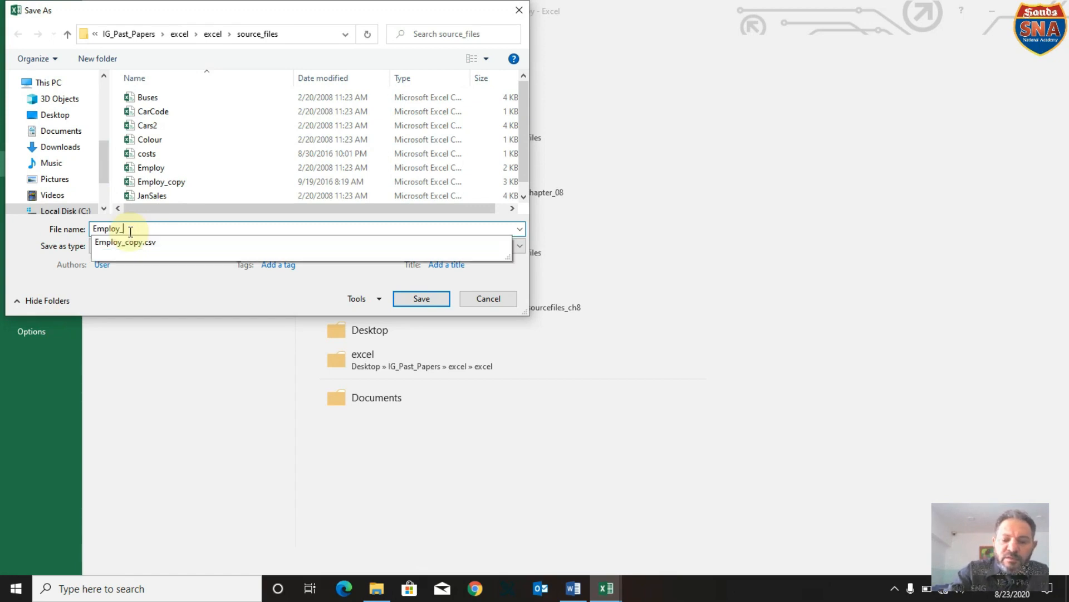
{"action": "type", "text": "999"}
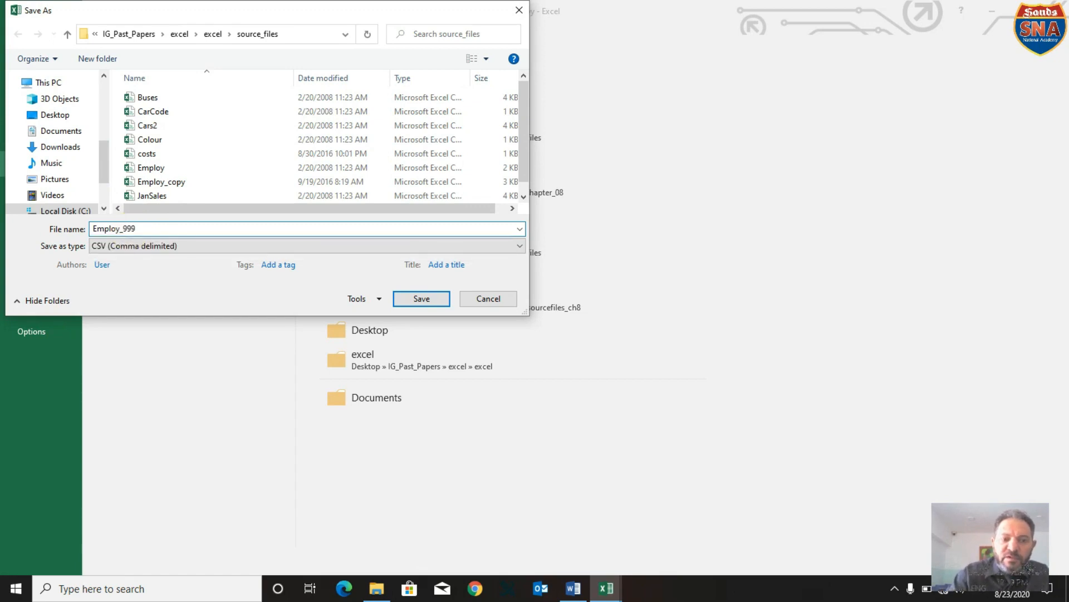
{"action": "left_click", "coordinate": [179, 246]}
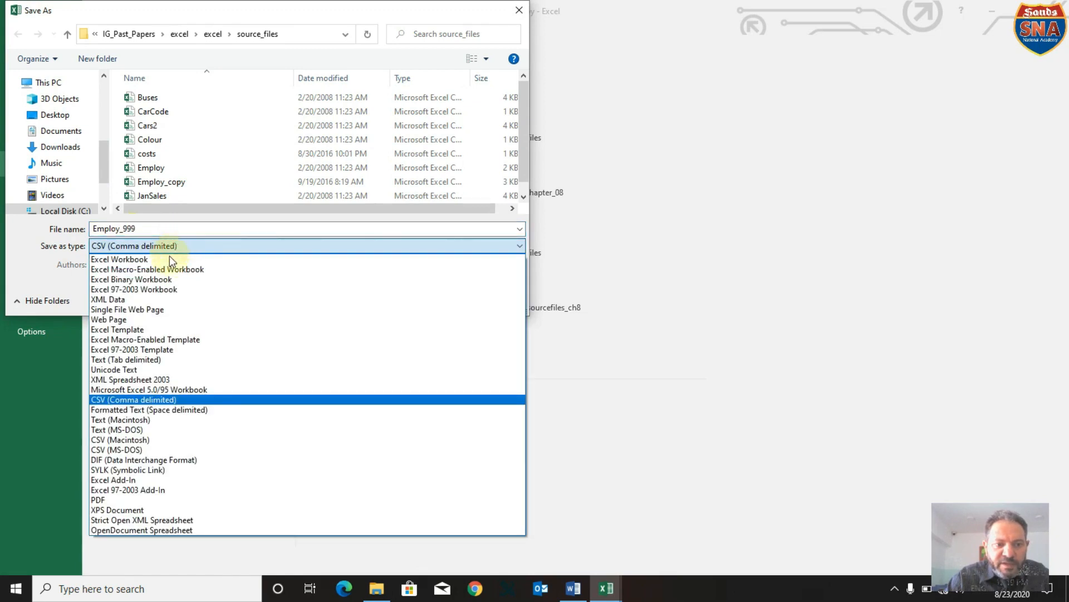
{"action": "left_click", "coordinate": [164, 260]}
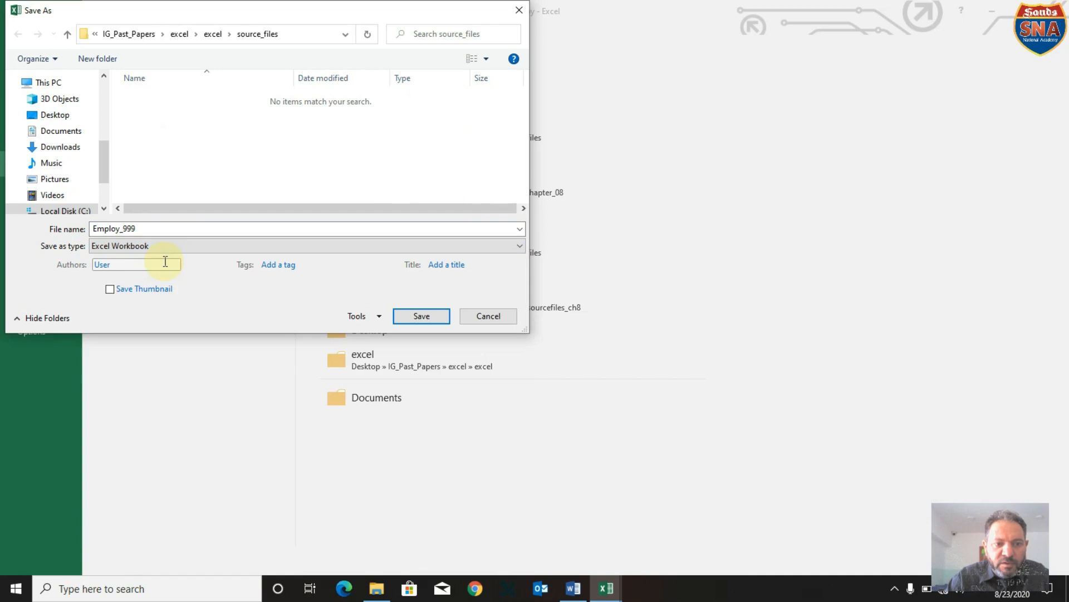
{"action": "left_click", "coordinate": [441, 316]}
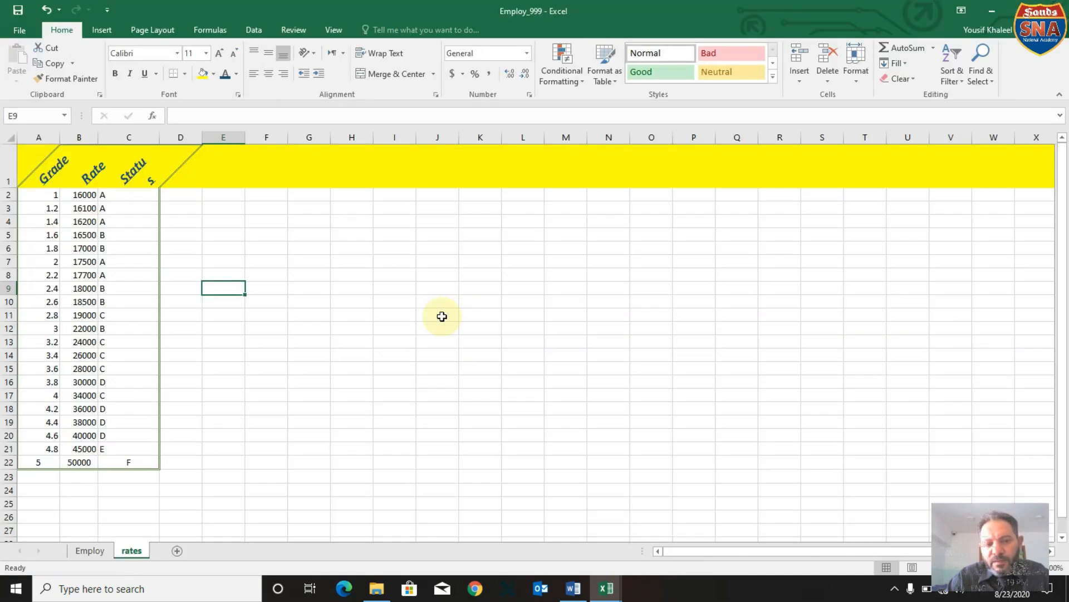